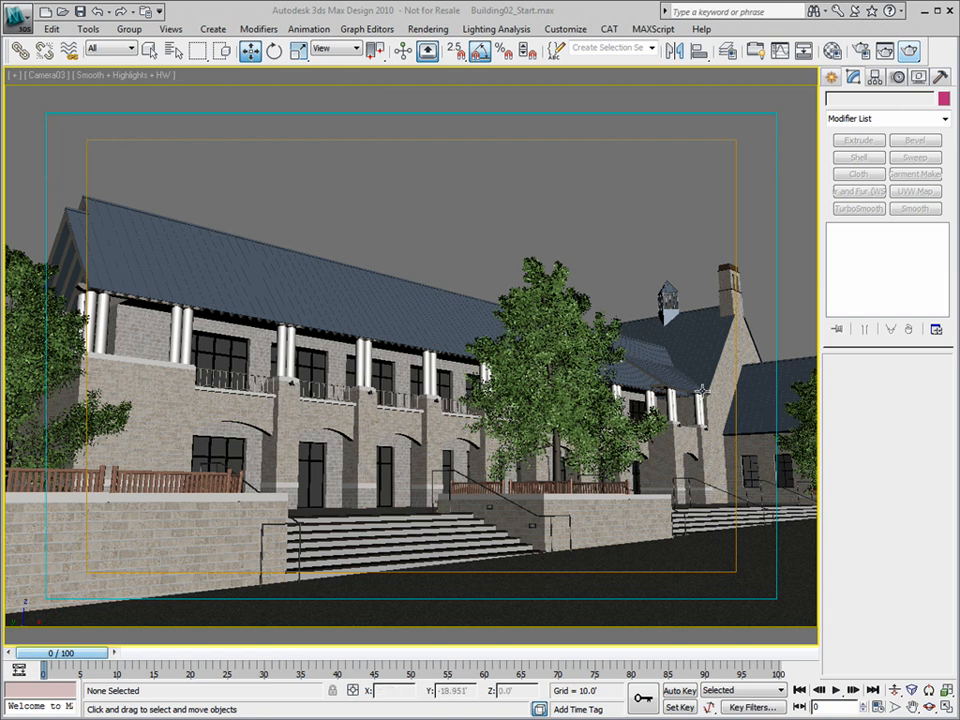
Switch the camera viewport to Perspective and examine the building, stairs and terrace from an elevated angle.
key(p)
click(930, 707)
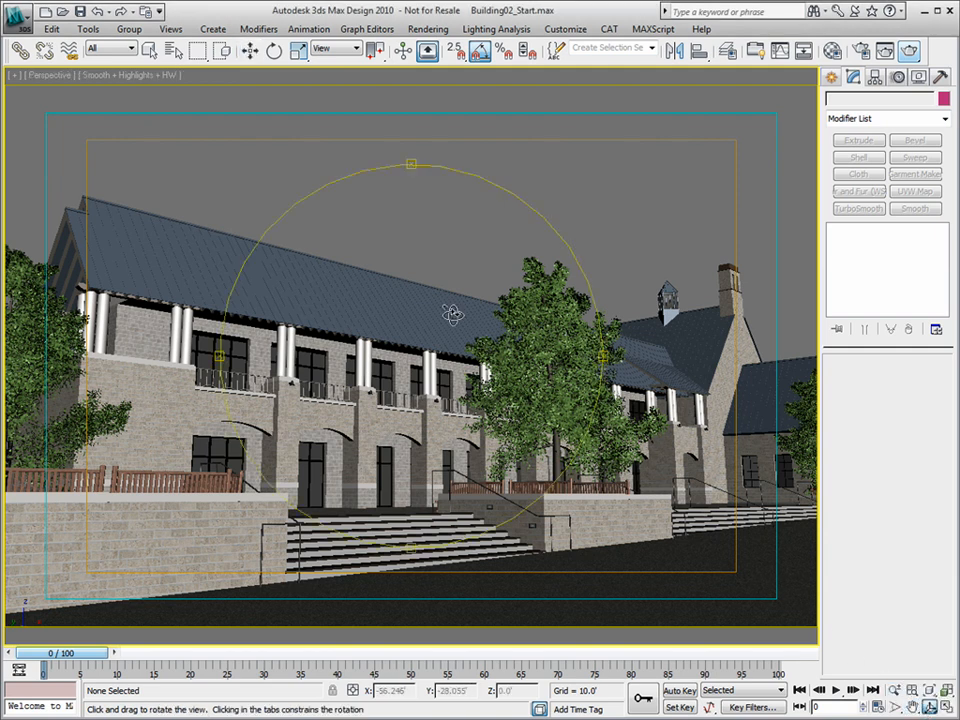
drag(454, 315, 570, 499)
click(896, 691)
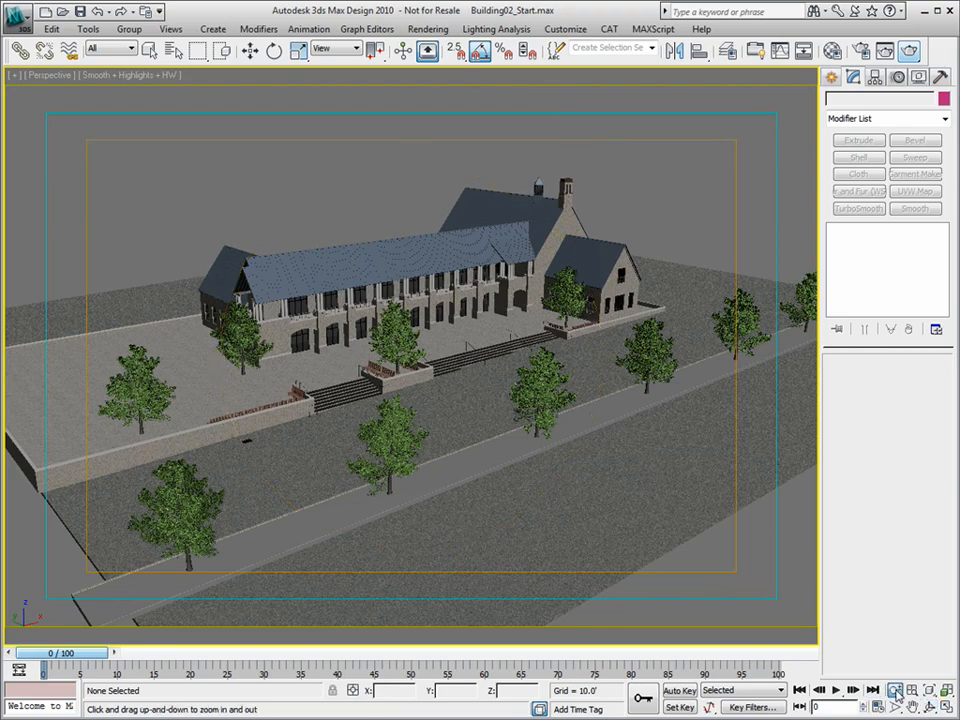
mouse_move(395, 342)
mouse_down()
mouse_move(395, 287)
mouse_move(399, 321)
mouse_up()
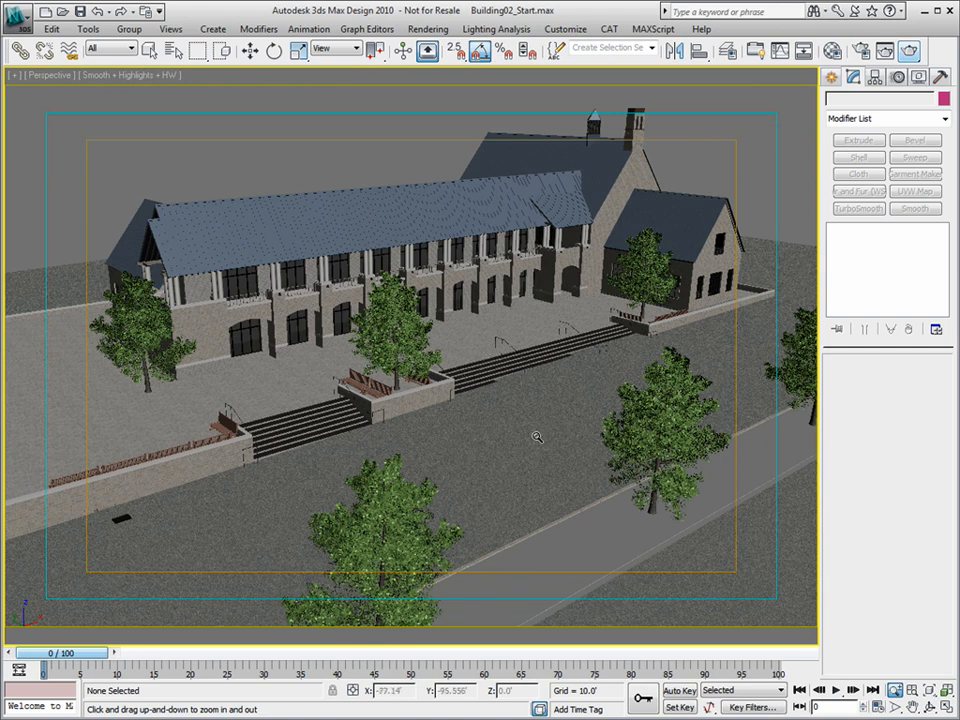
click(929, 706)
drag(305, 274, 499, 433)
drag(348, 280, 327, 298)
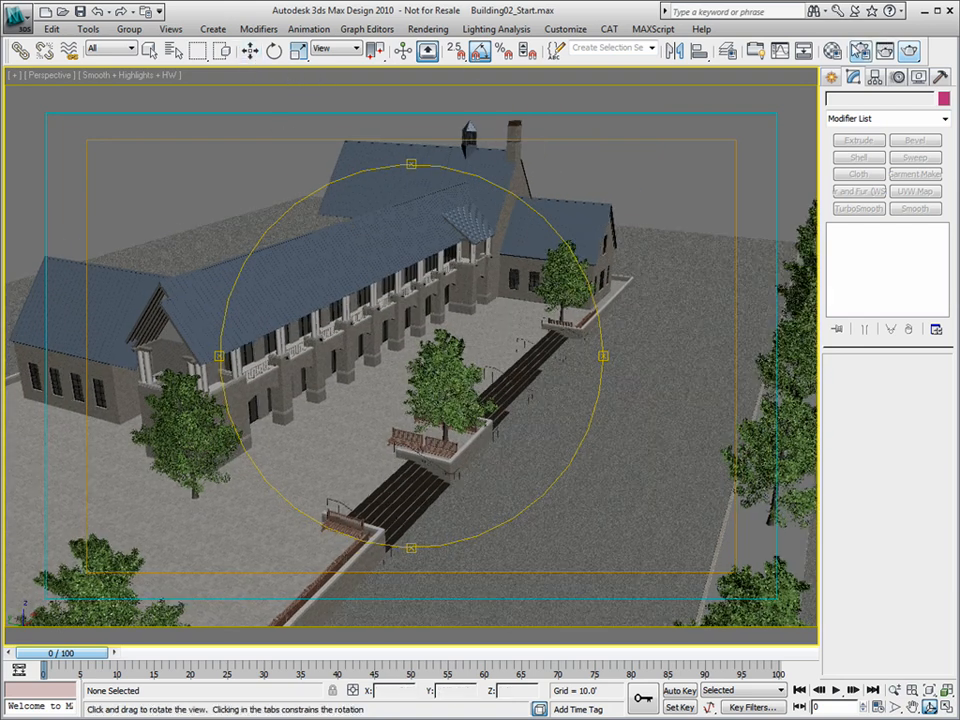
Sample the balcony facade's brick material into the first Material Editor slot and open its diffuse Gamma & Gain map.
key(m)
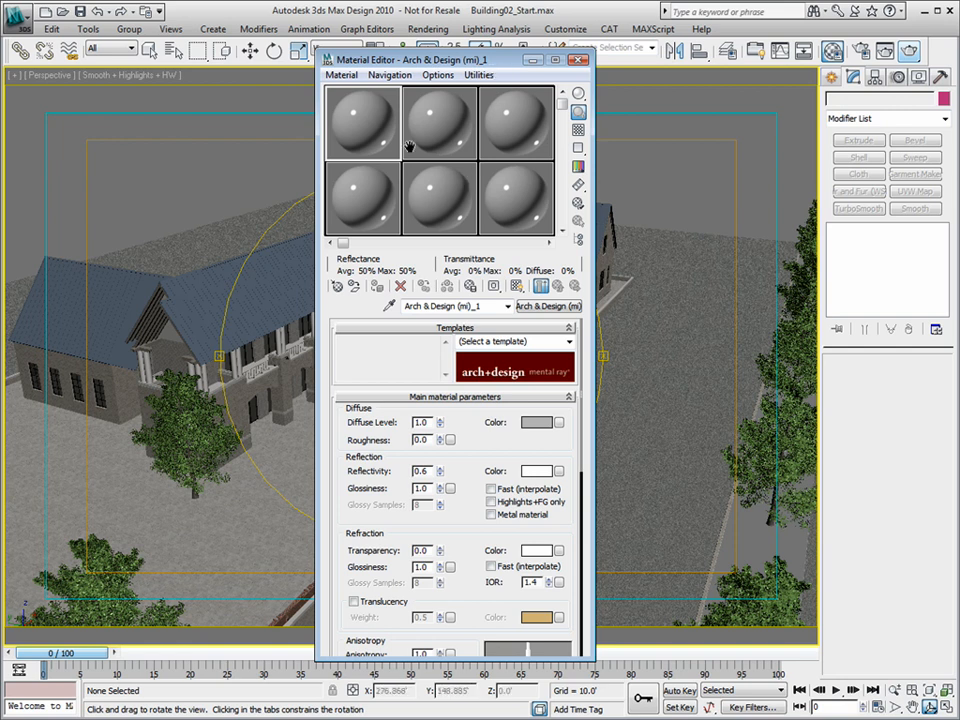
click(390, 305)
click(235, 392)
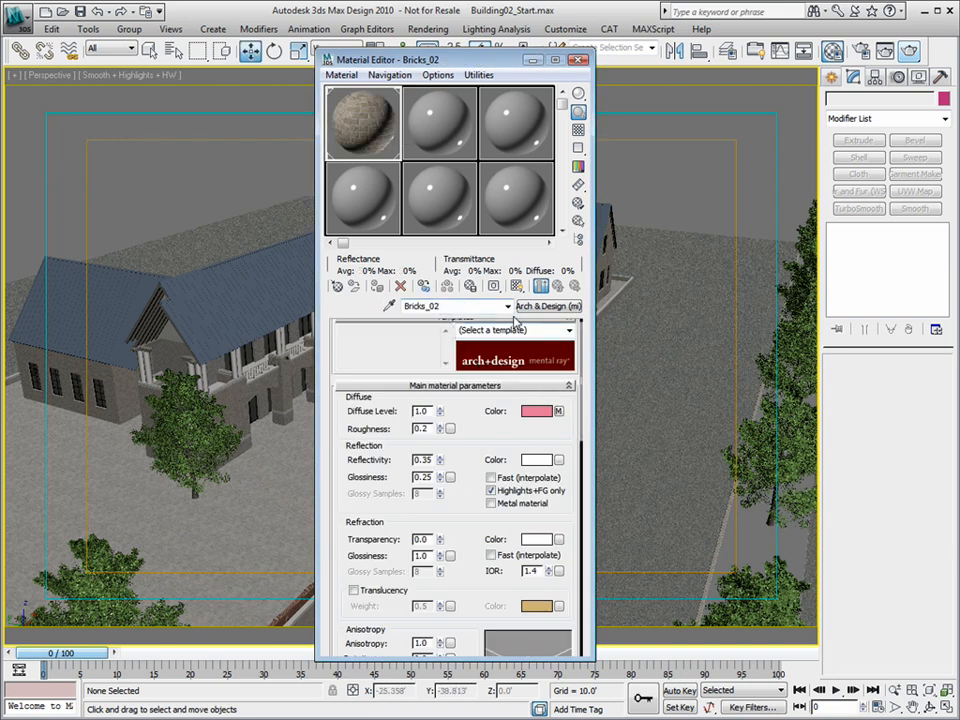
click(559, 412)
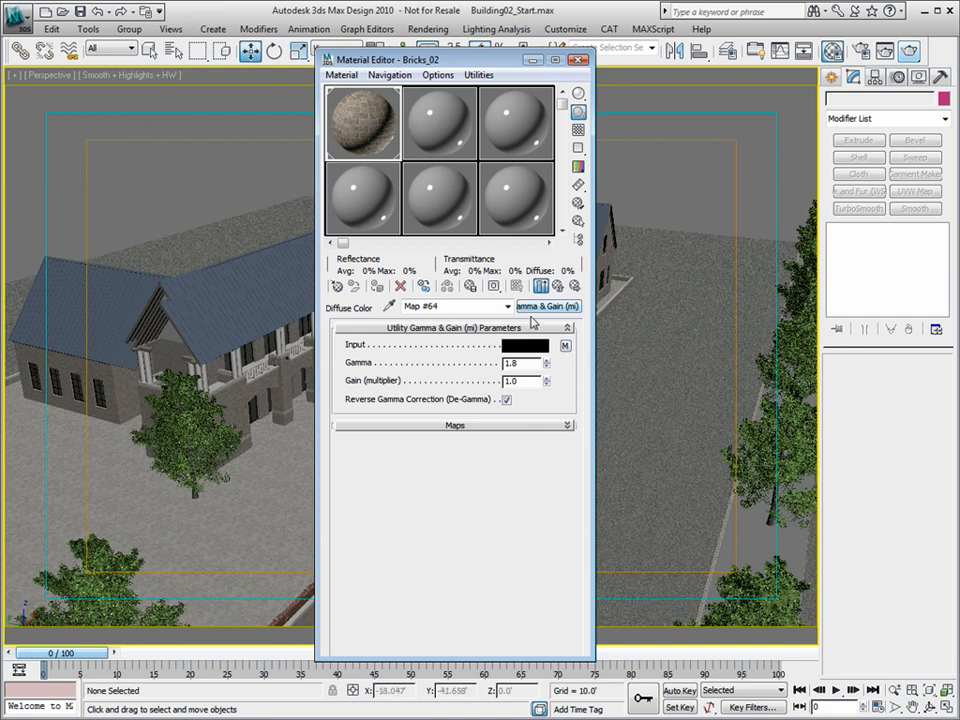
click(517, 328)
click(557, 286)
click(559, 412)
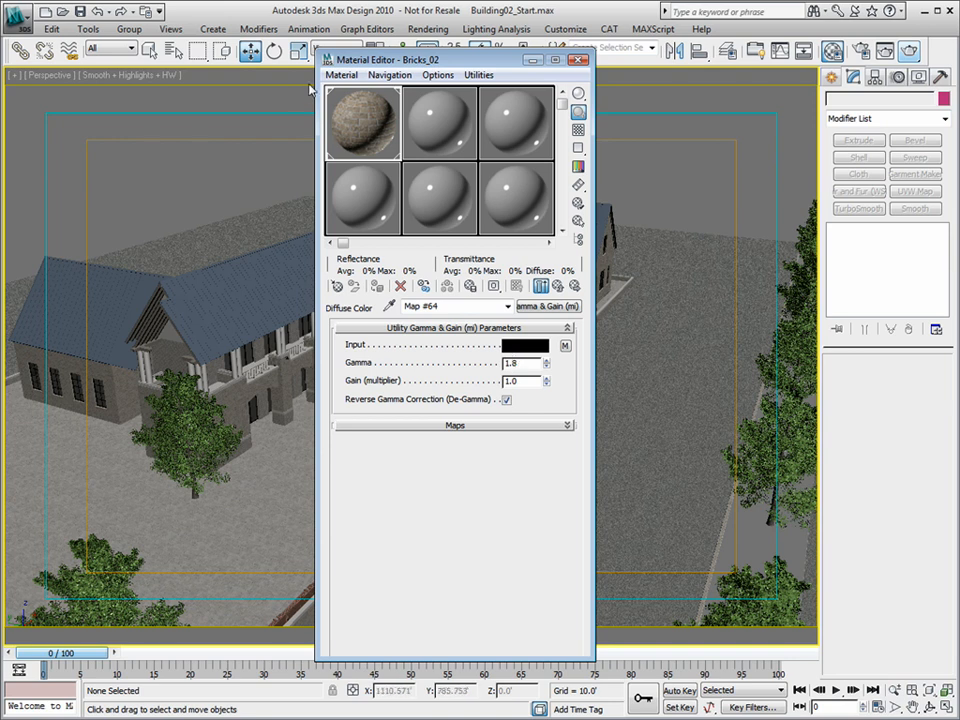
Review the Gamma and LUT settings in the preferences and leave them without changing anything.
drag(383, 62, 258, 67)
click(566, 29)
click(612, 270)
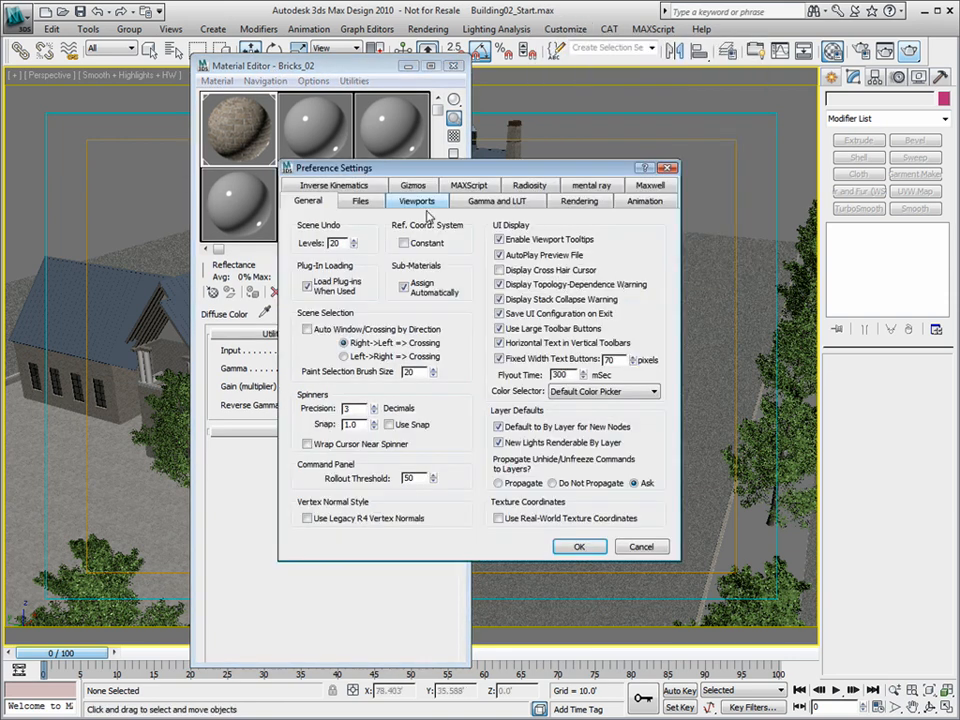
click(503, 200)
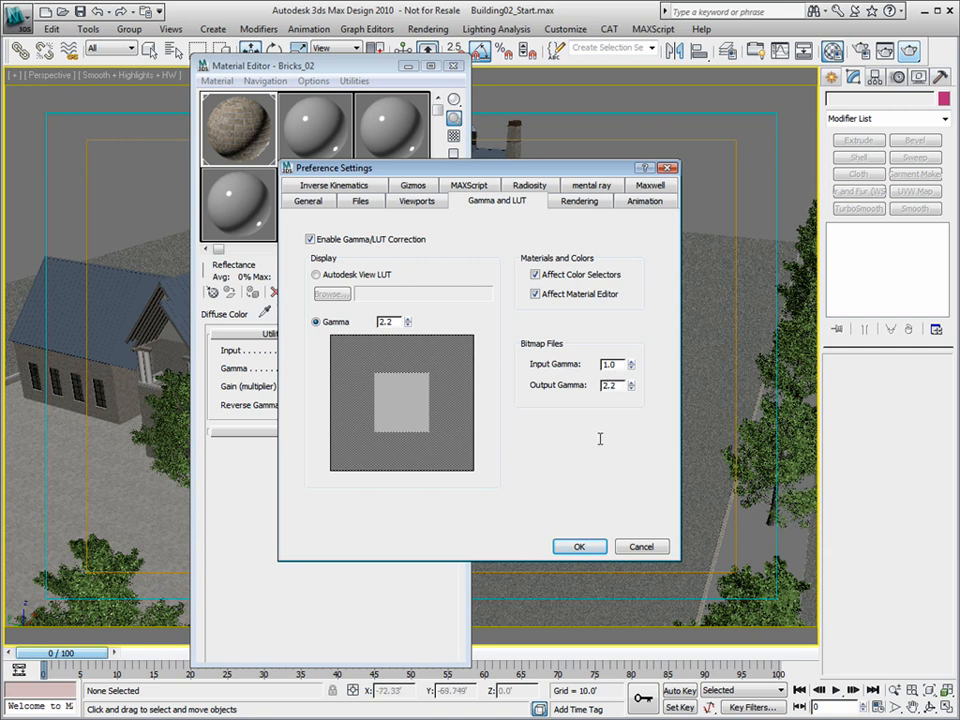
click(627, 549)
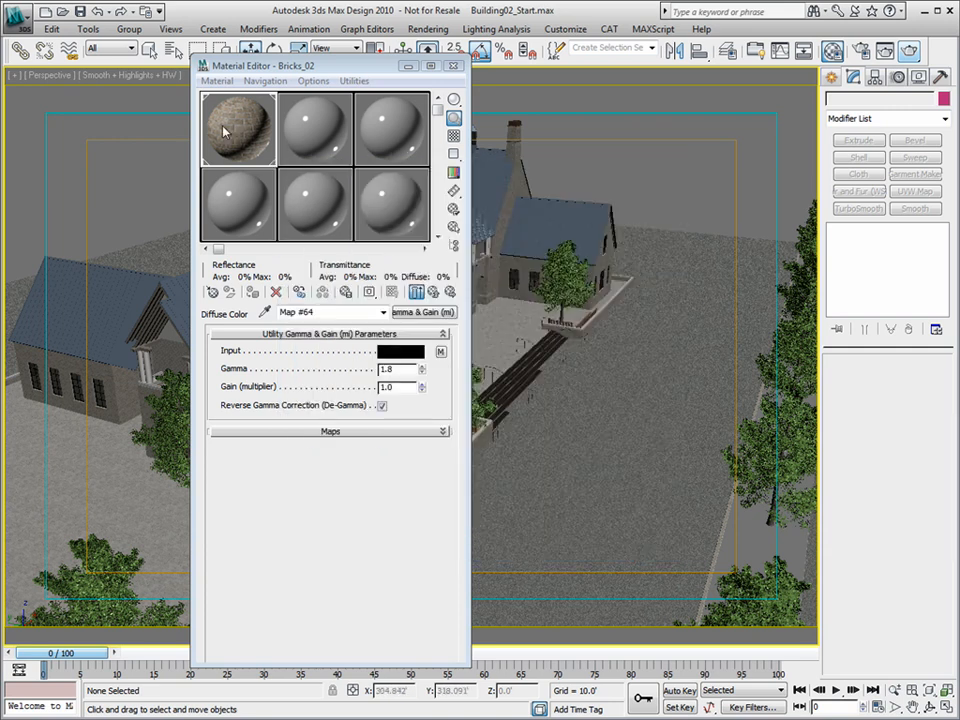
View the full bitmap image feeding the brick material's diffuse Gamma & Gain map.
click(434, 291)
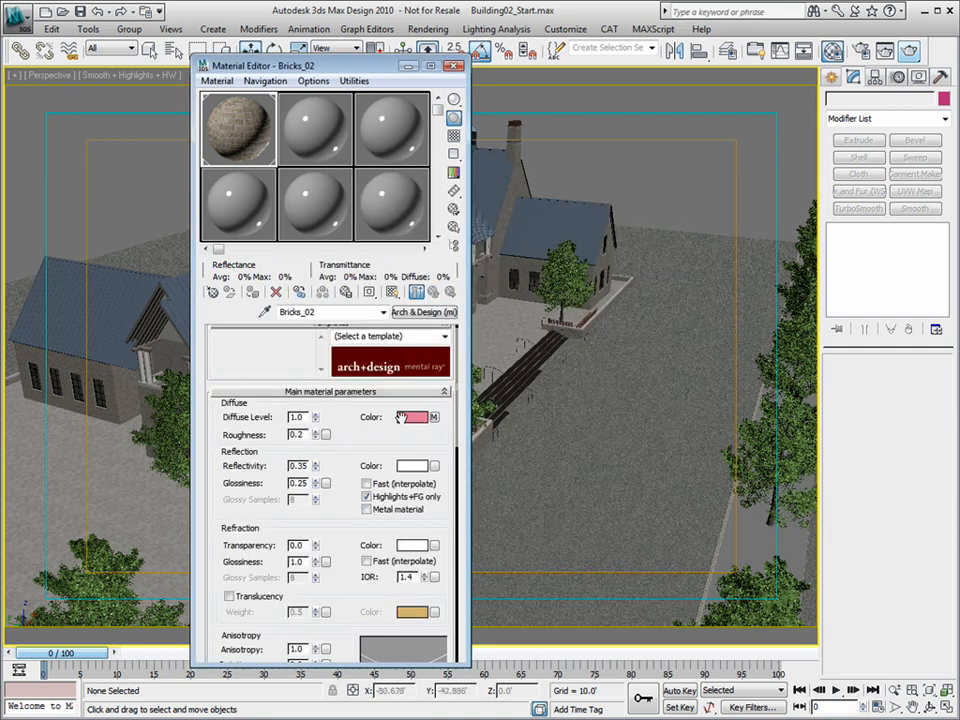
click(437, 423)
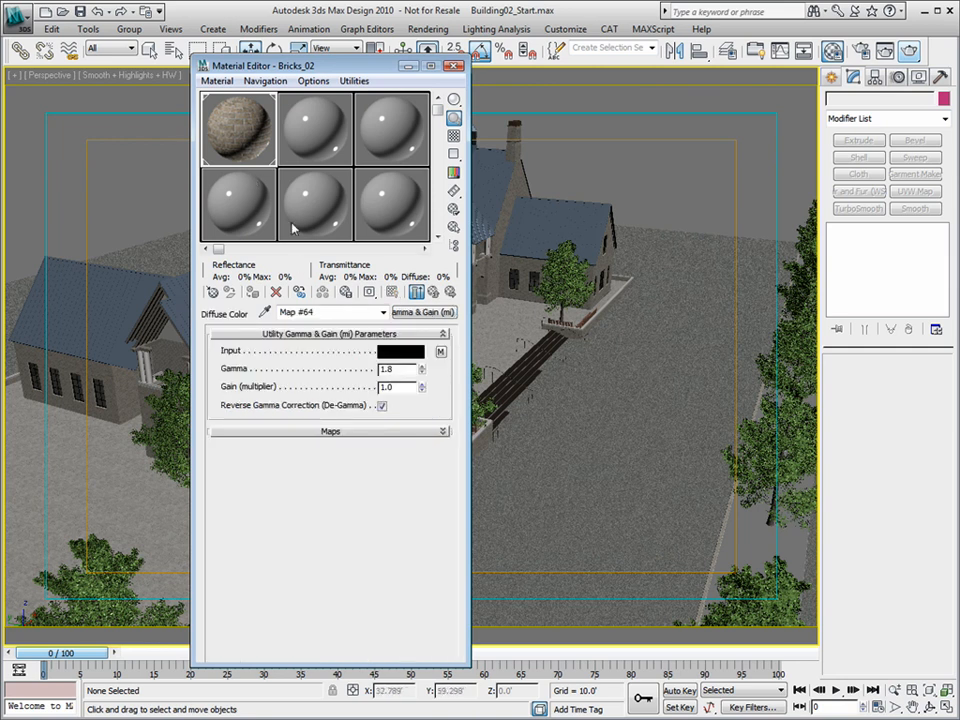
click(441, 352)
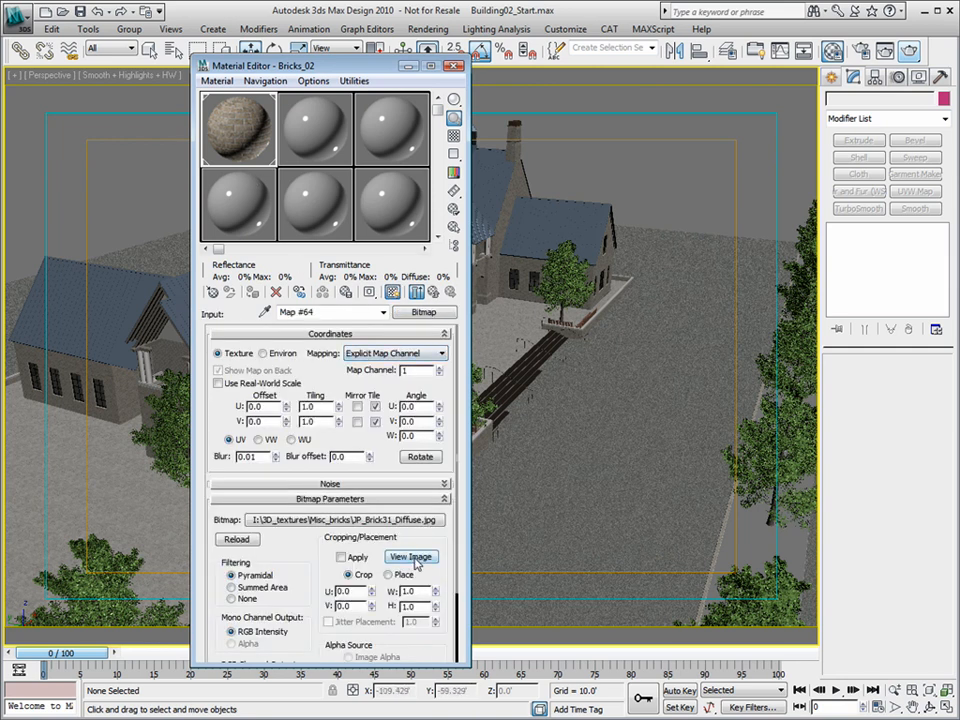
click(411, 556)
double_click(836, 120)
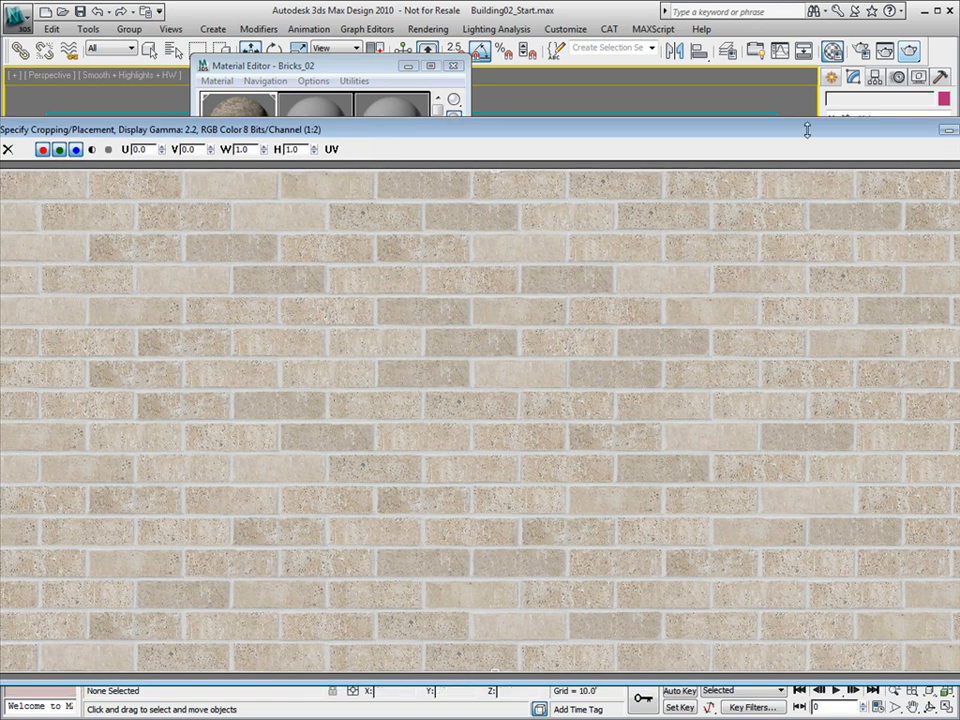
click(957, 129)
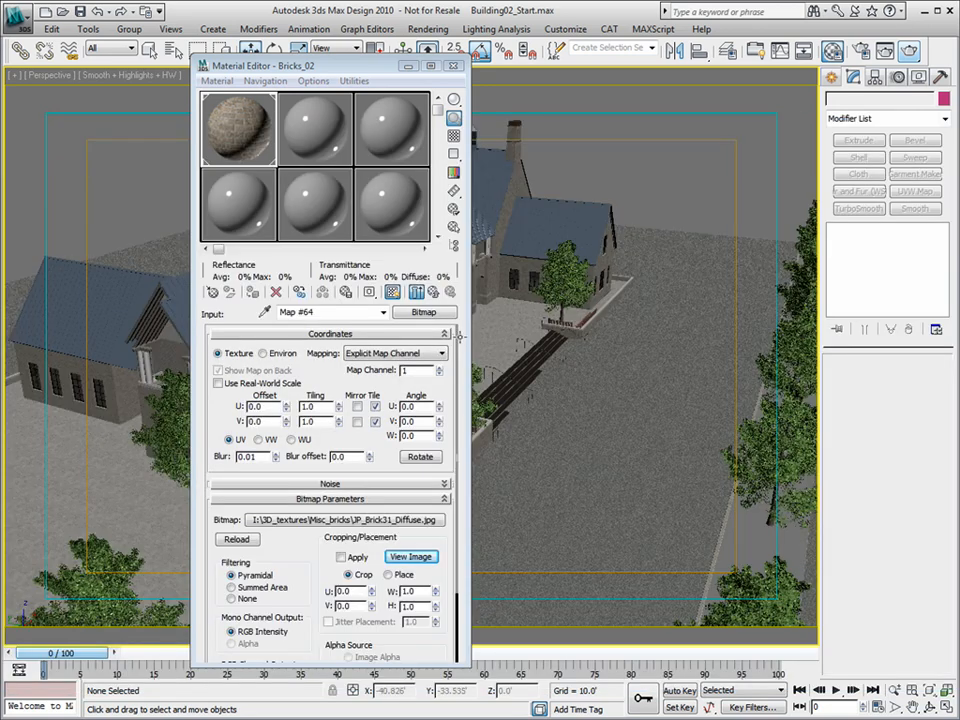
click(416, 291)
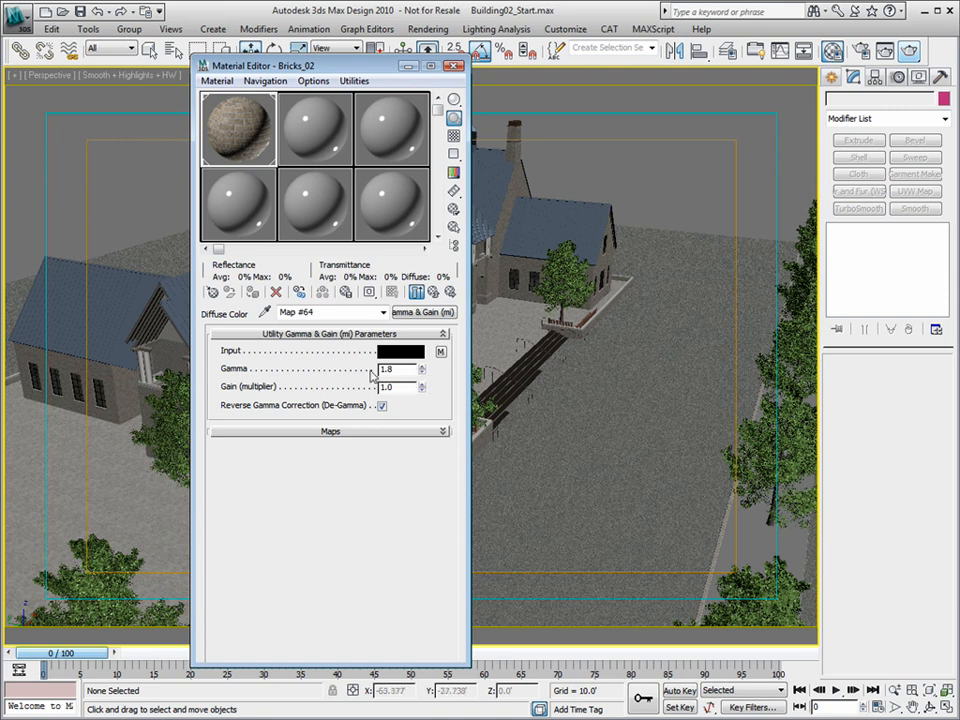
Try a gamma of 2.2 on the brick material's diffuse map and set it back to 1.8.
drag(422, 369, 422, 296)
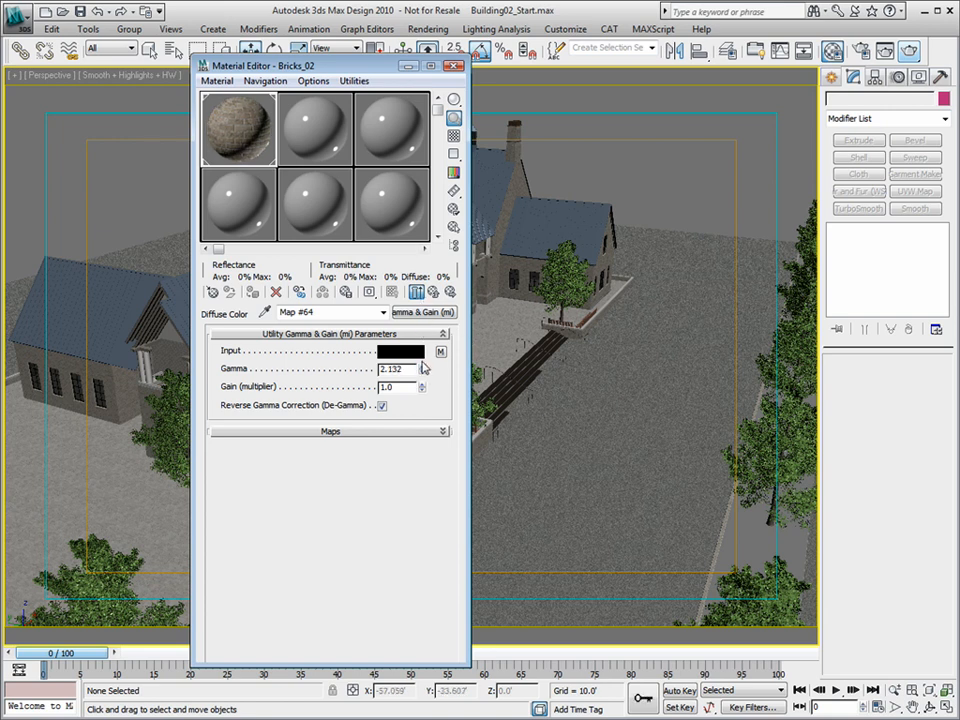
drag(408, 370, 281, 370)
text(2.2)
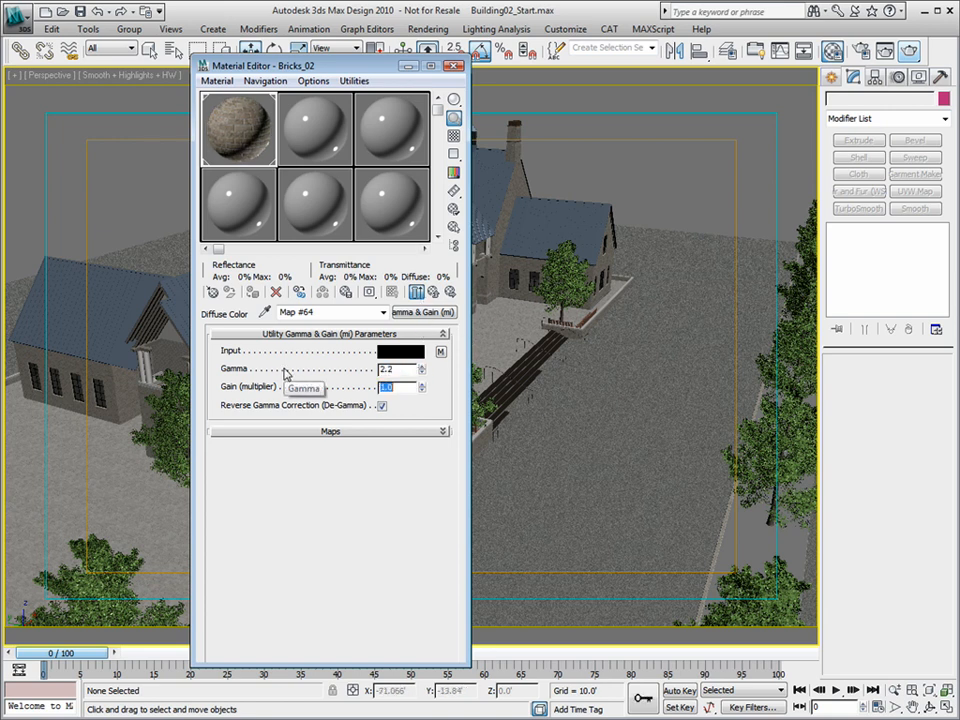
key(Tab)
drag(399, 369, 311, 380)
text(1.8)
key(Tab)
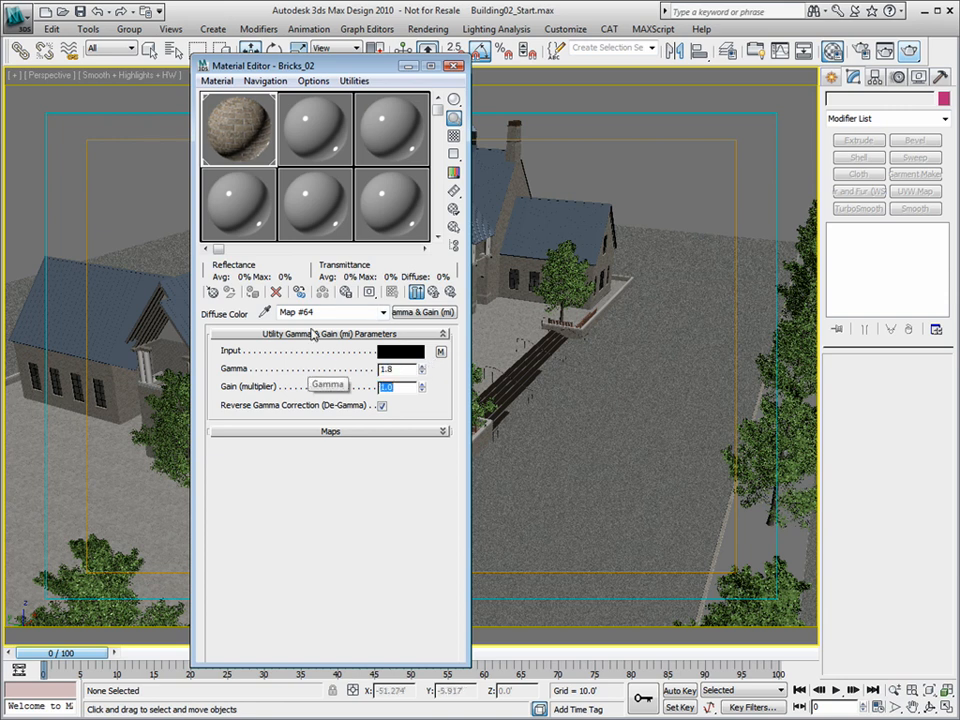
Sample the brick material of the facade's lower piers into the first material slot and put the Material Editor away.
click(433, 291)
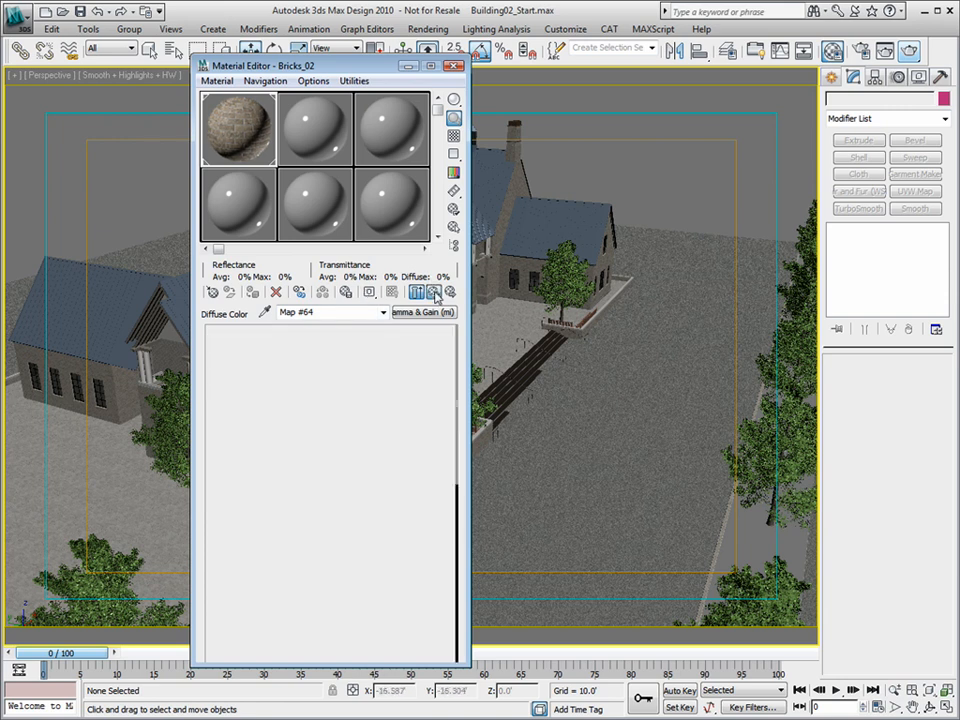
click(268, 314)
click(505, 292)
drag(338, 67, 692, 70)
click(622, 316)
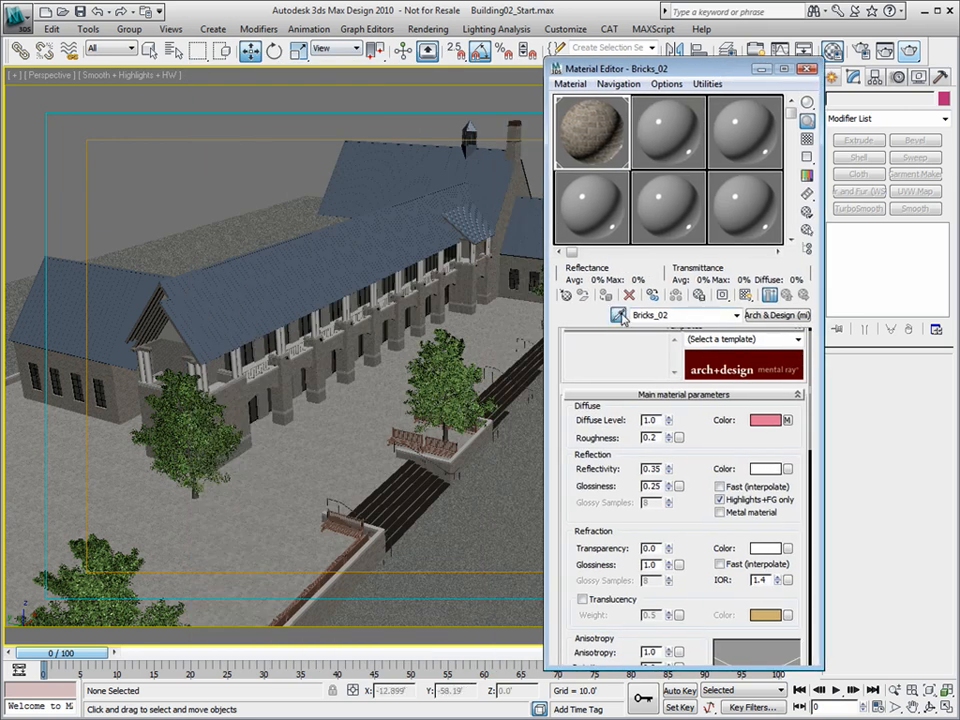
click(306, 398)
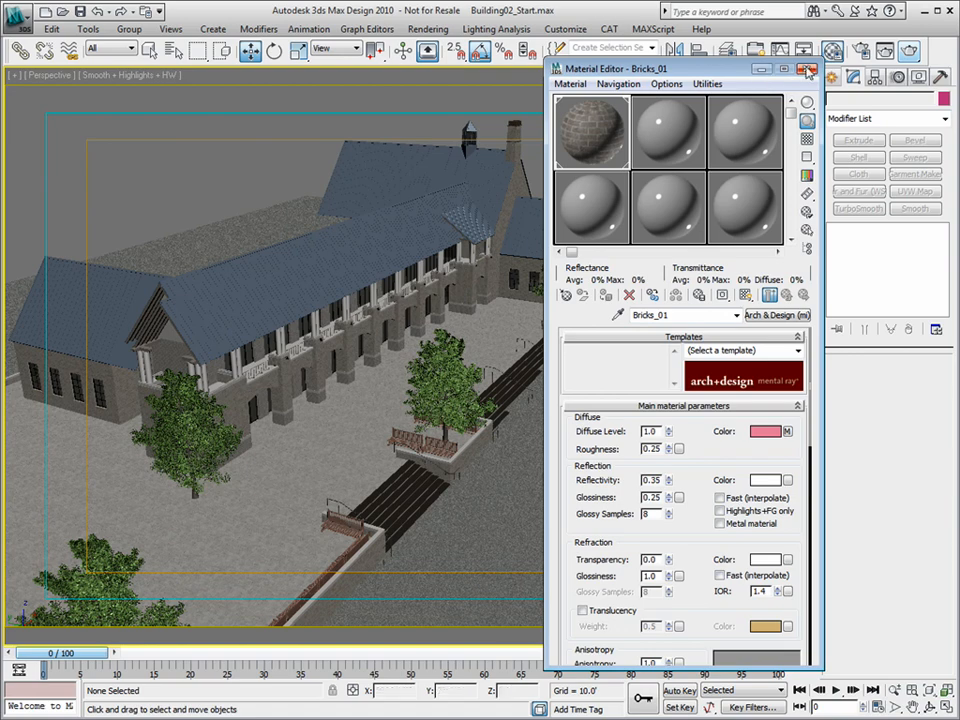
click(761, 69)
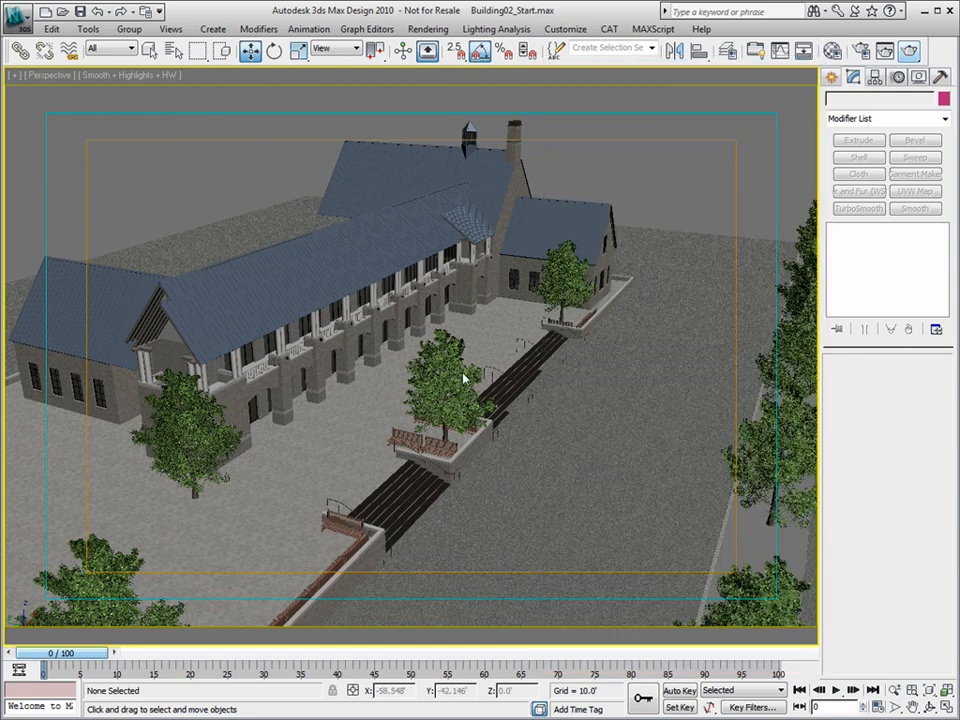
Examine the building and its whole site from low and high viewing angles.
click(929, 707)
drag(440, 262, 405, 413)
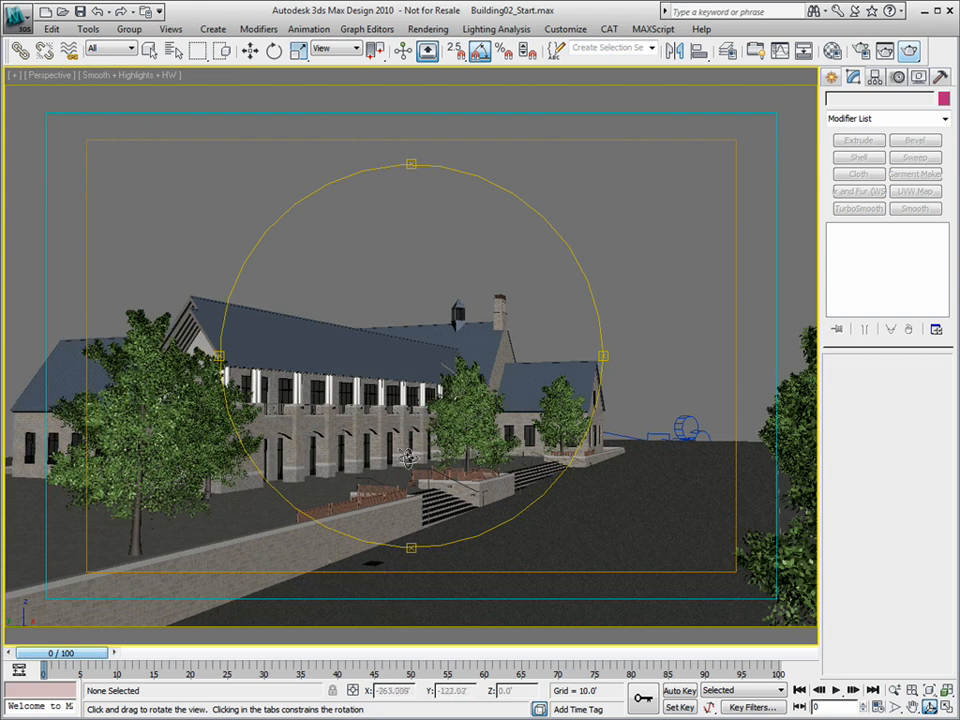
drag(404, 456, 407, 414)
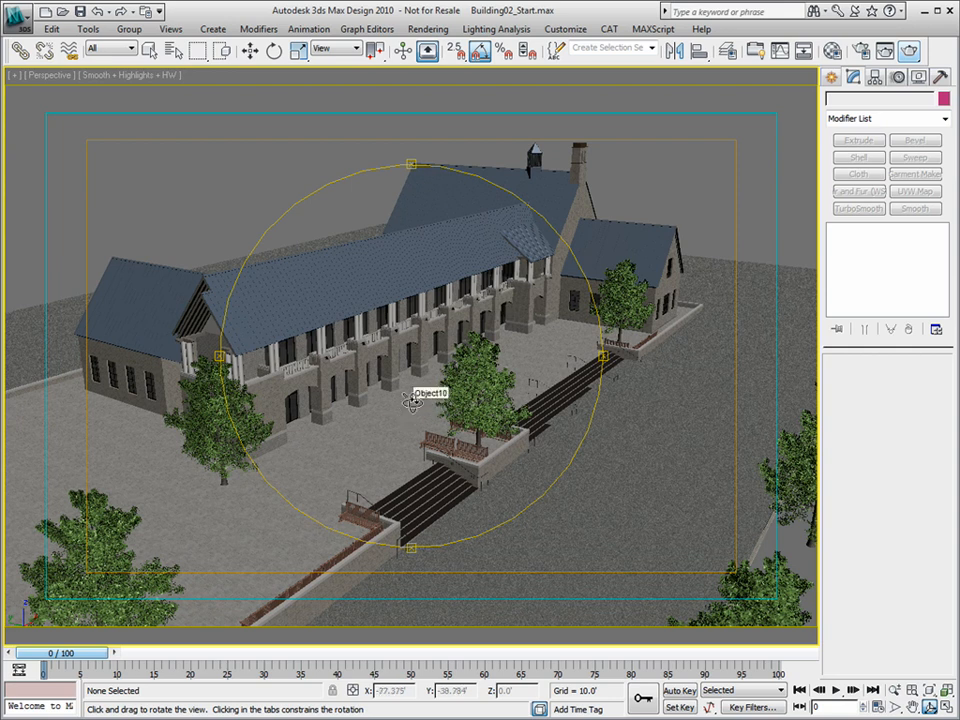
drag(415, 388, 358, 355)
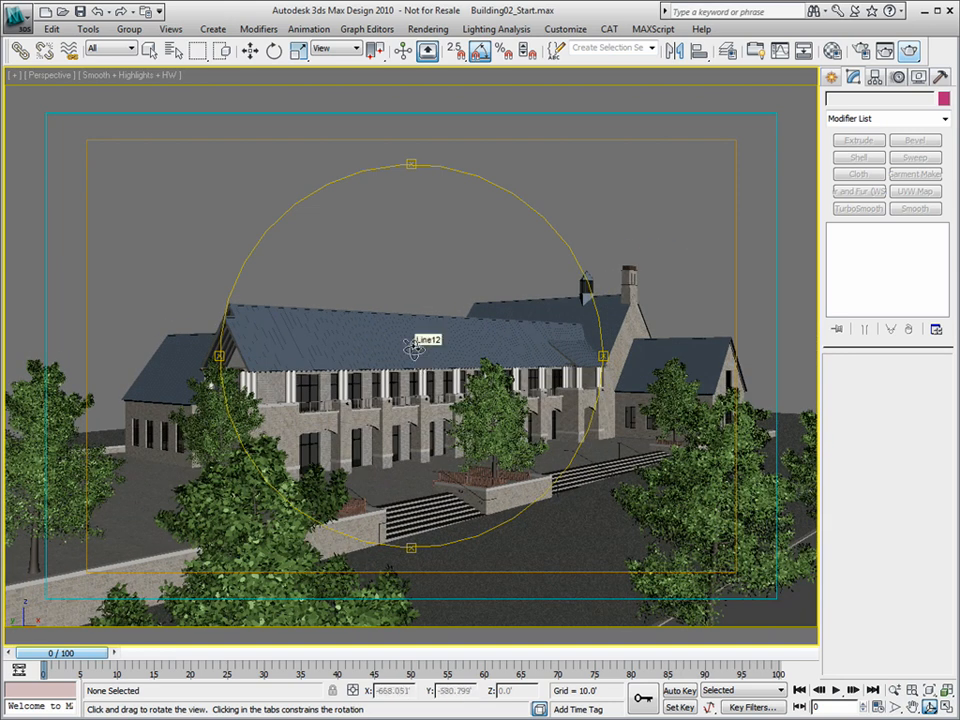
drag(405, 348, 474, 353)
scroll(400, 410, down, 5)
drag(429, 375, 380, 382)
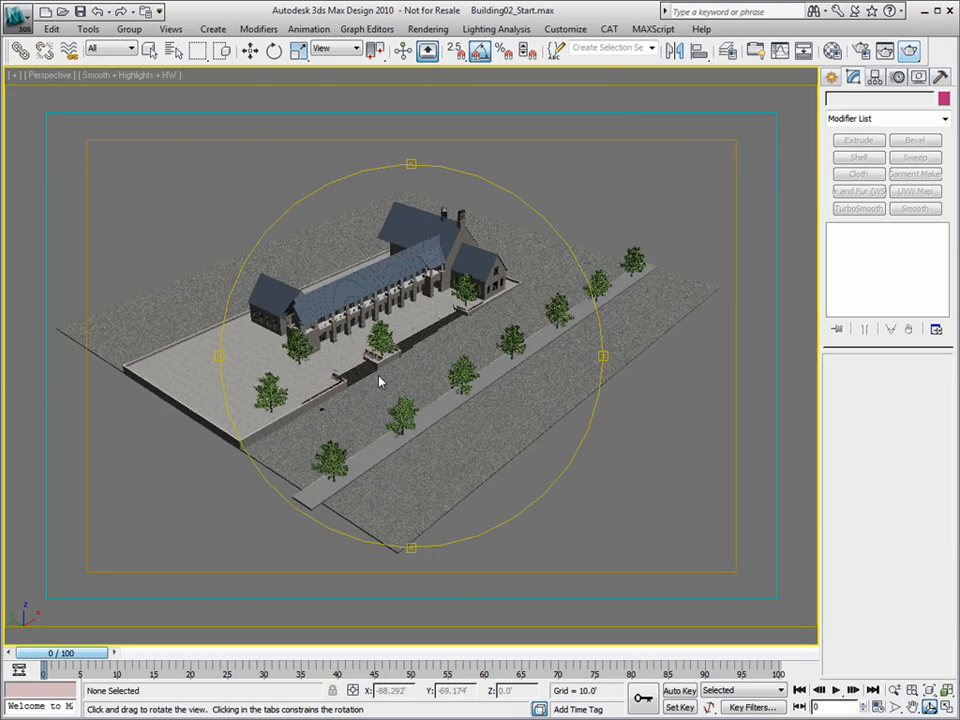
Make 0 (default) the current layer.
click(727, 56)
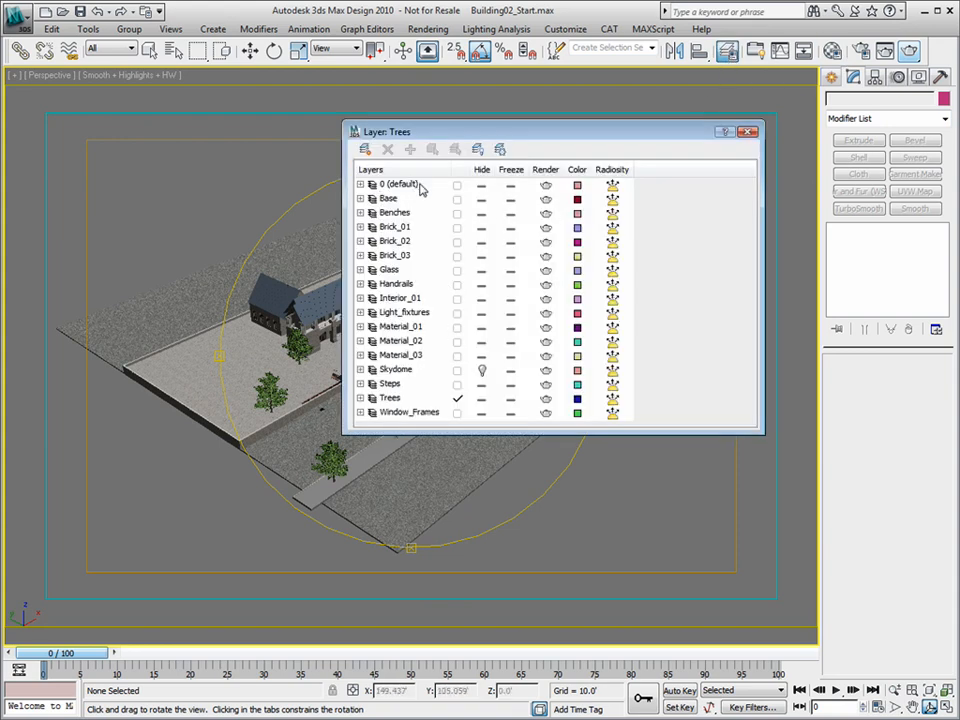
click(457, 185)
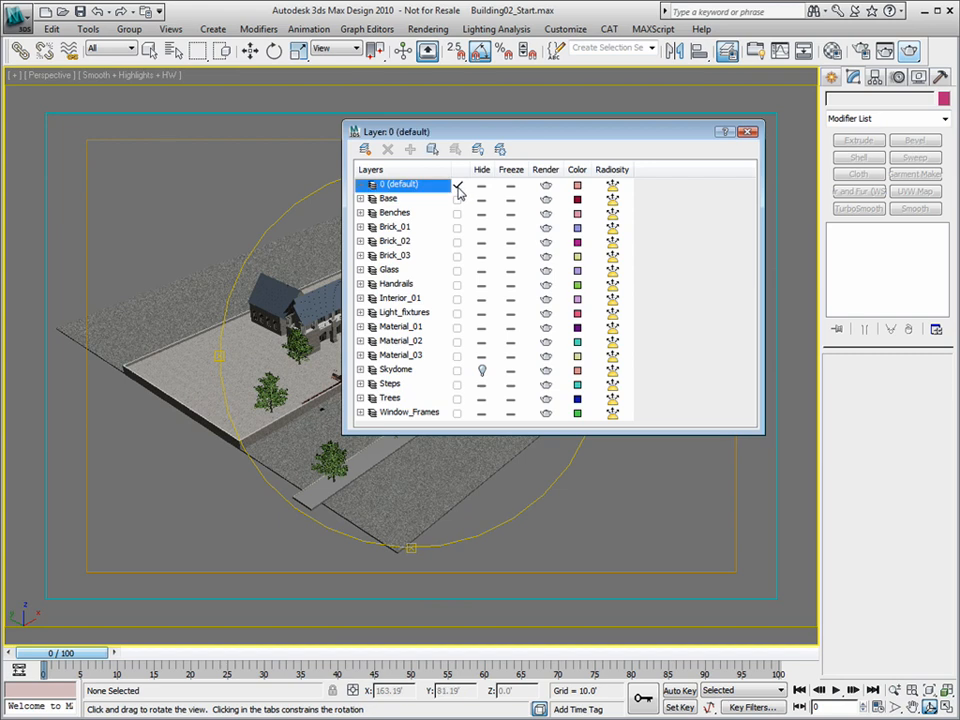
click(748, 137)
Start a Daylight system in the Top view and accept the recommended mr Photographic Exposure Control at EV 15.
drag(690, 456, 785, 557)
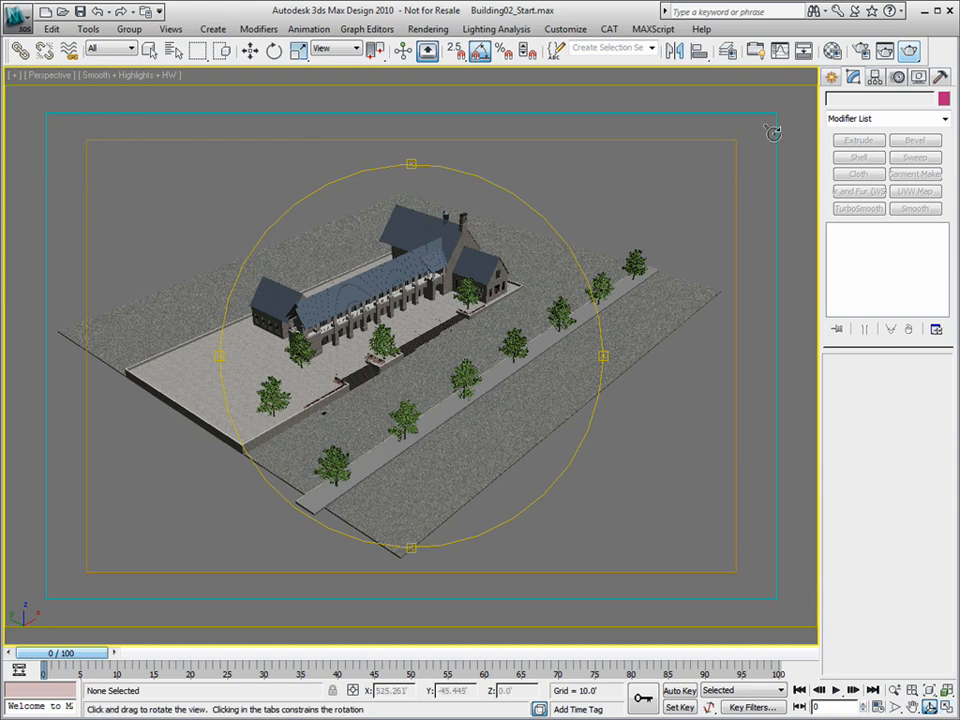
click(929, 707)
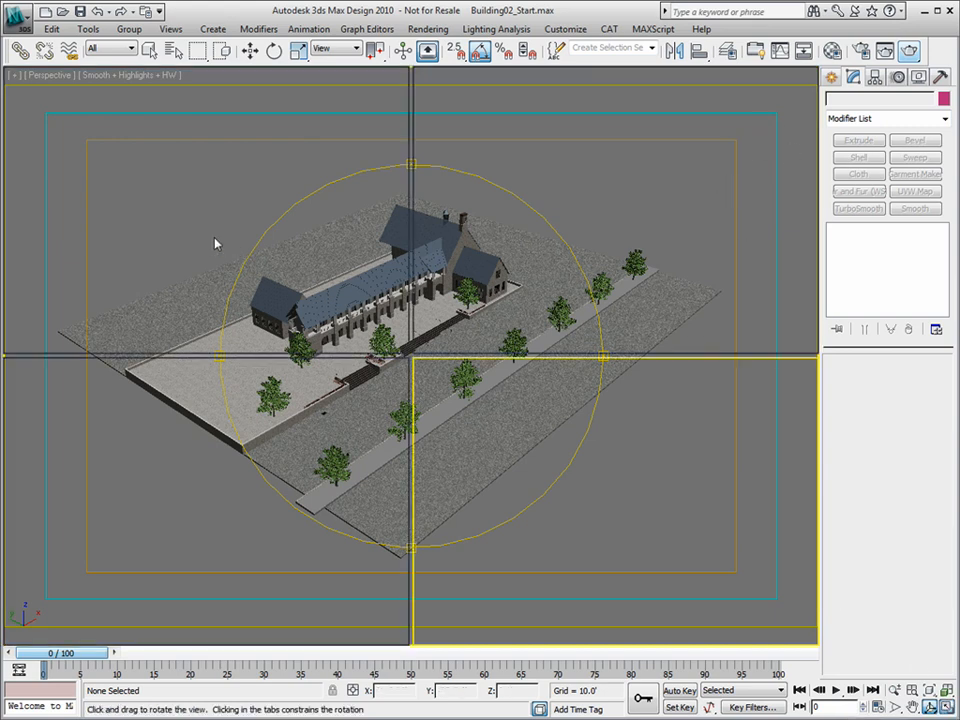
scroll(212, 232, down, 4)
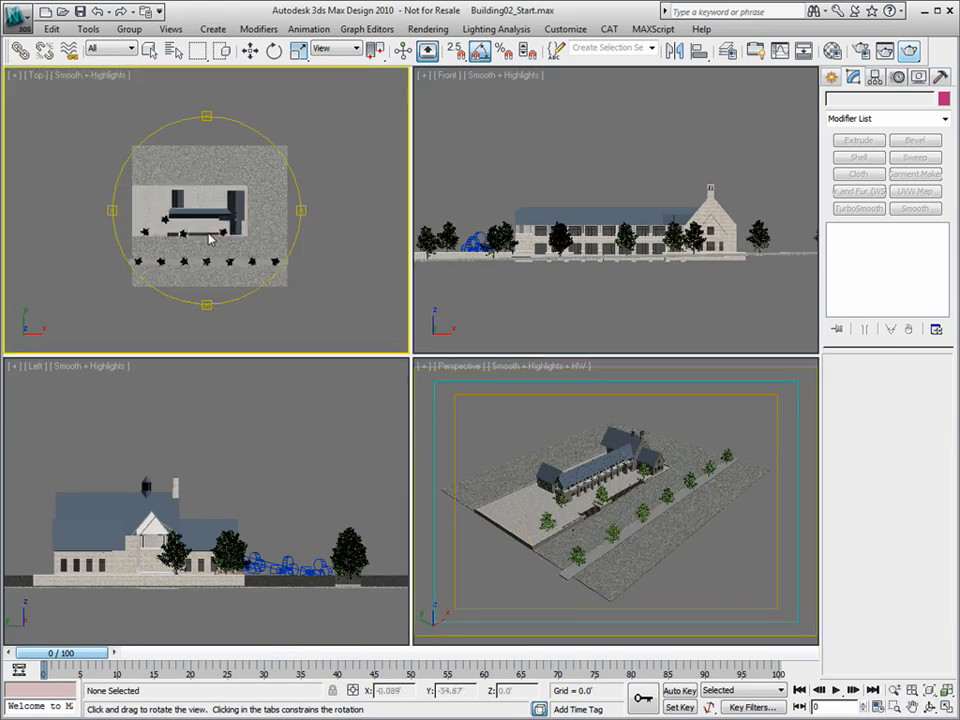
scroll(210, 238, down, 2)
click(831, 77)
click(944, 102)
click(916, 189)
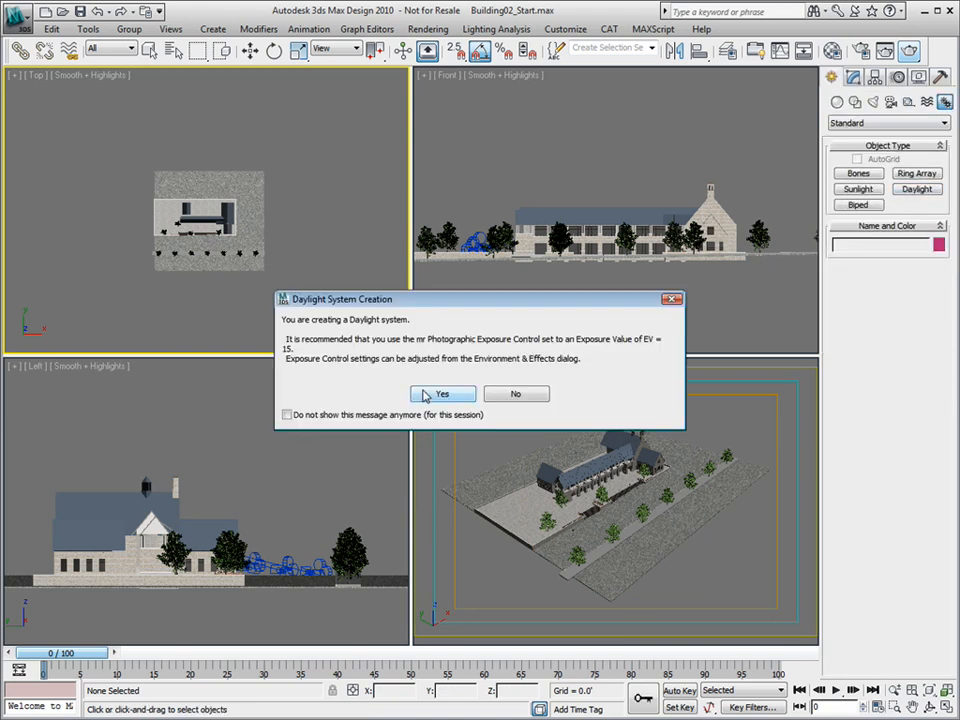
click(443, 395)
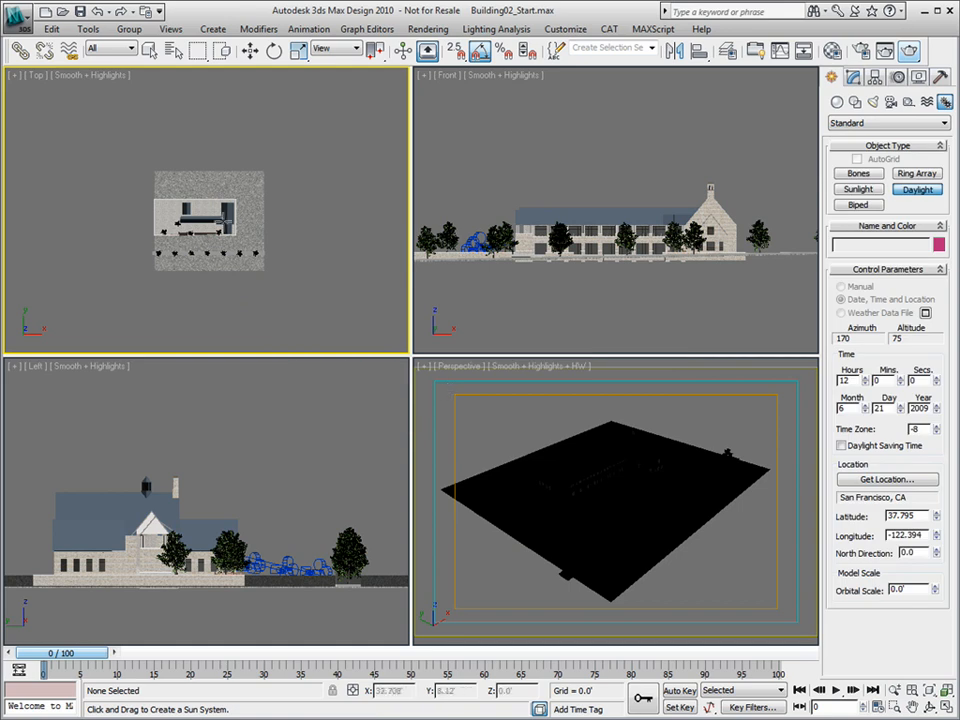
Place the Daylight compass over the building with the mr Physical Sky environment map and the sun about 585' high.
drag(208, 222, 150, 146)
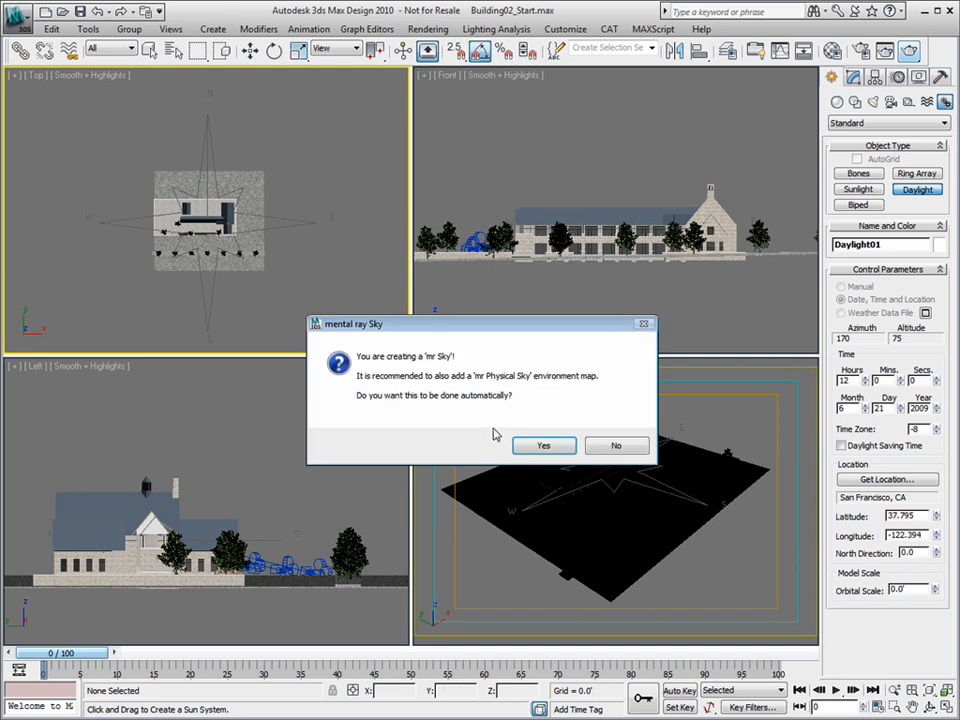
click(531, 445)
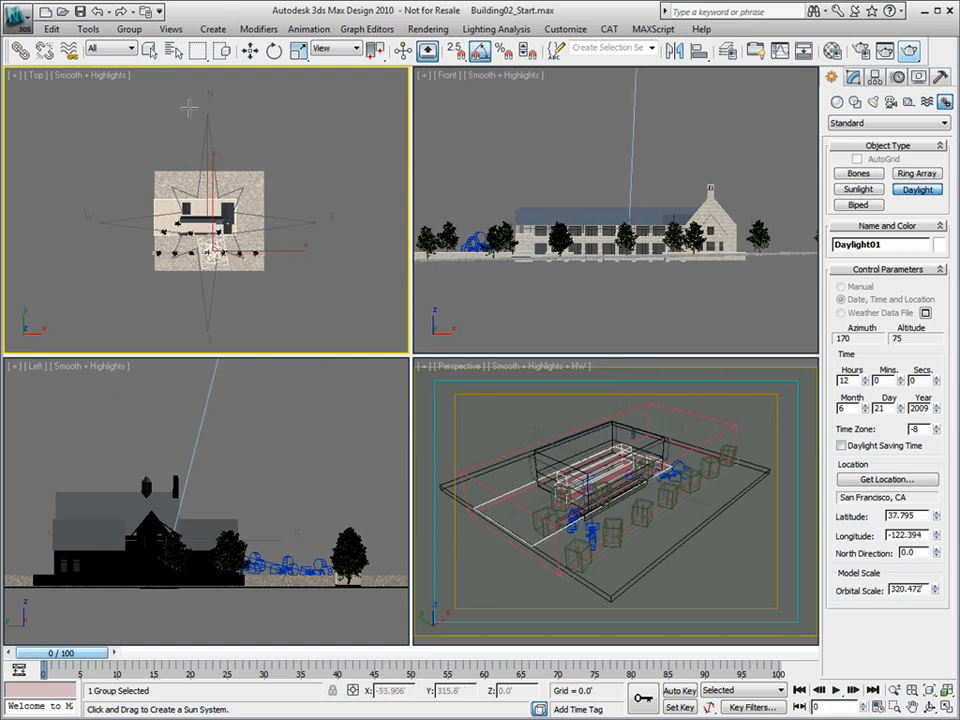
click(188, 40)
click(250, 51)
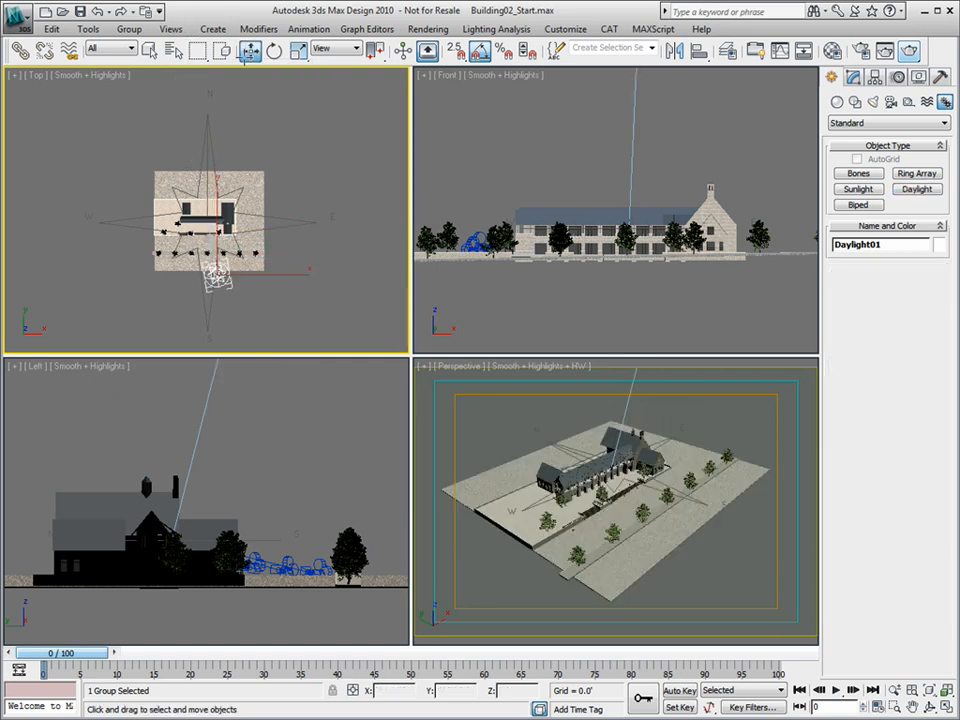
Rotate the Daylight compass counter-clockwise in plan about its vertical axis, working in the enlarged Perspective view.
right_click(578, 472)
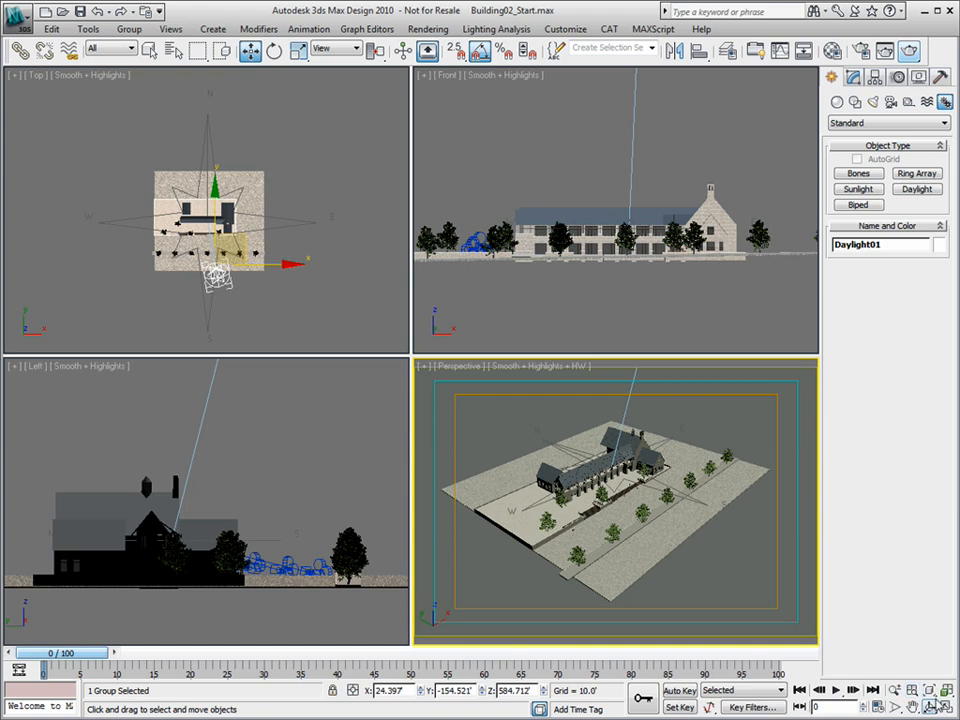
click(945, 706)
click(929, 706)
drag(570, 497, 425, 383)
key(e)
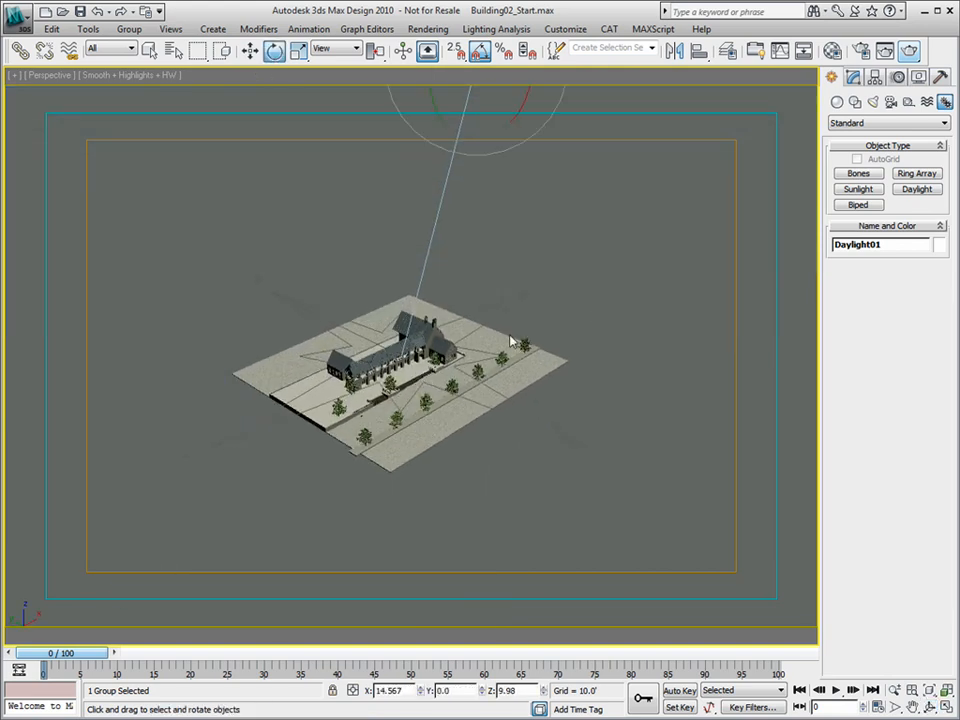
click(515, 309)
drag(429, 389, 450, 388)
click(250, 50)
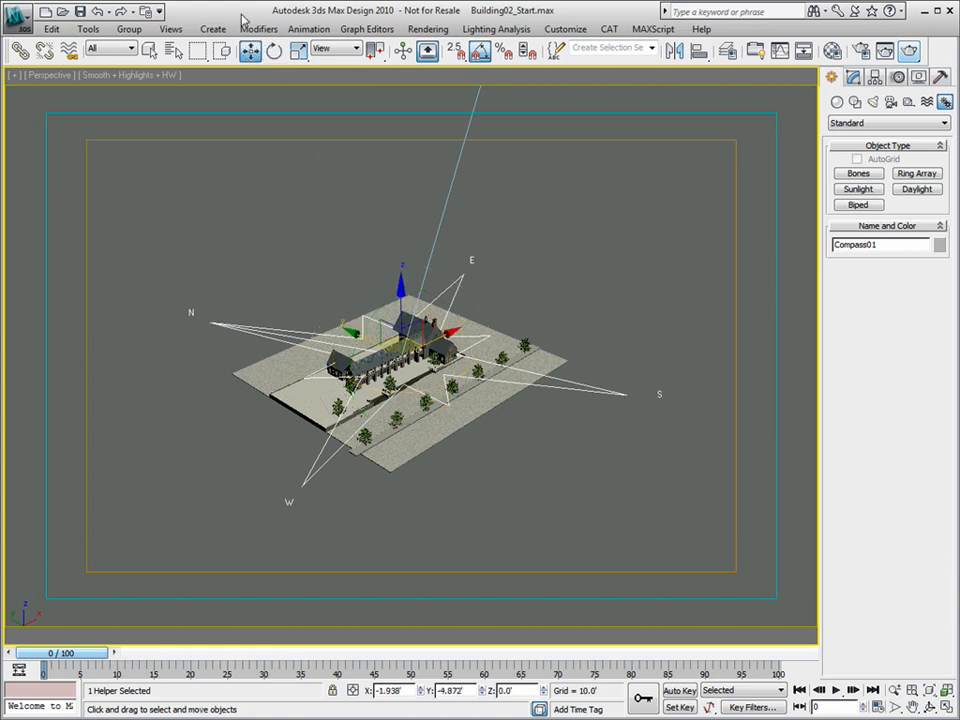
Set Final Gather to the Draft preset with 0 diffuse bounces and Standard noise filtering.
click(862, 52)
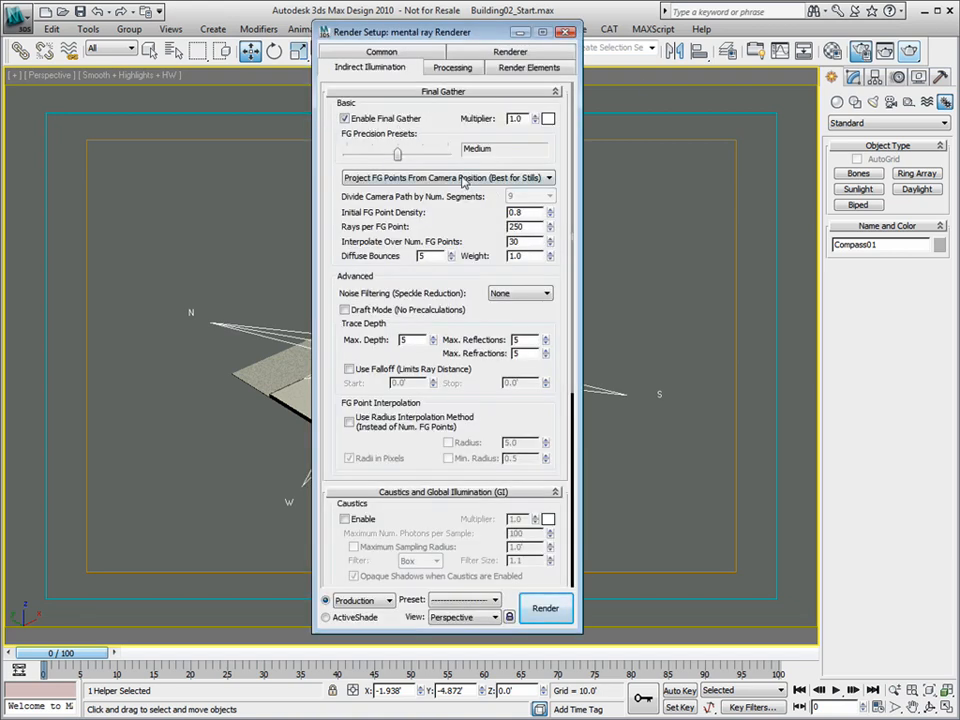
right_click(450, 258)
drag(397, 154, 372, 157)
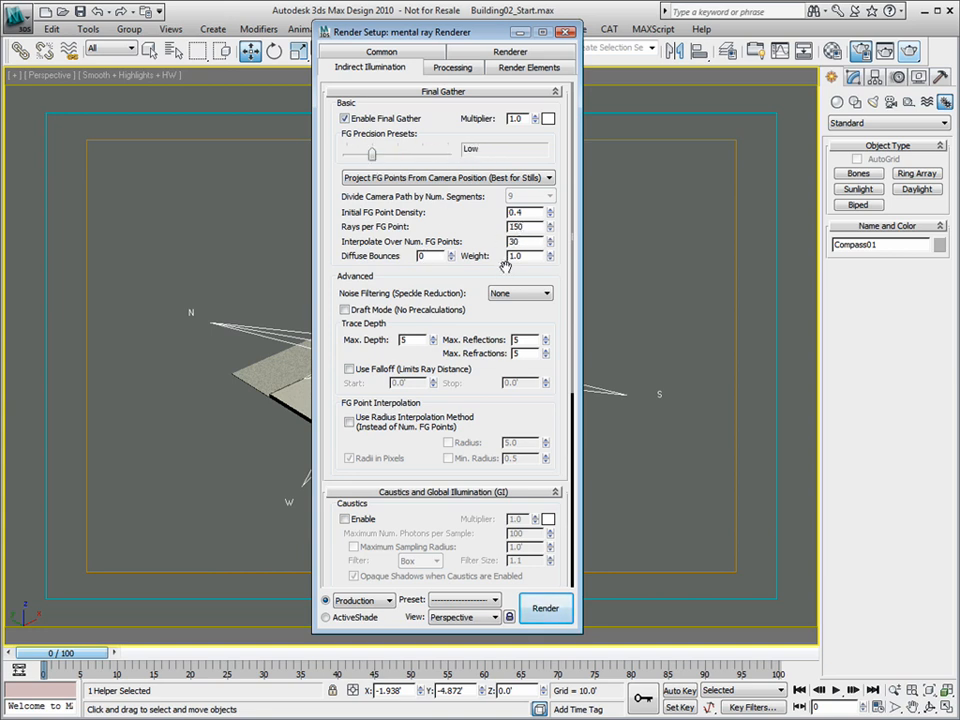
click(517, 294)
click(513, 317)
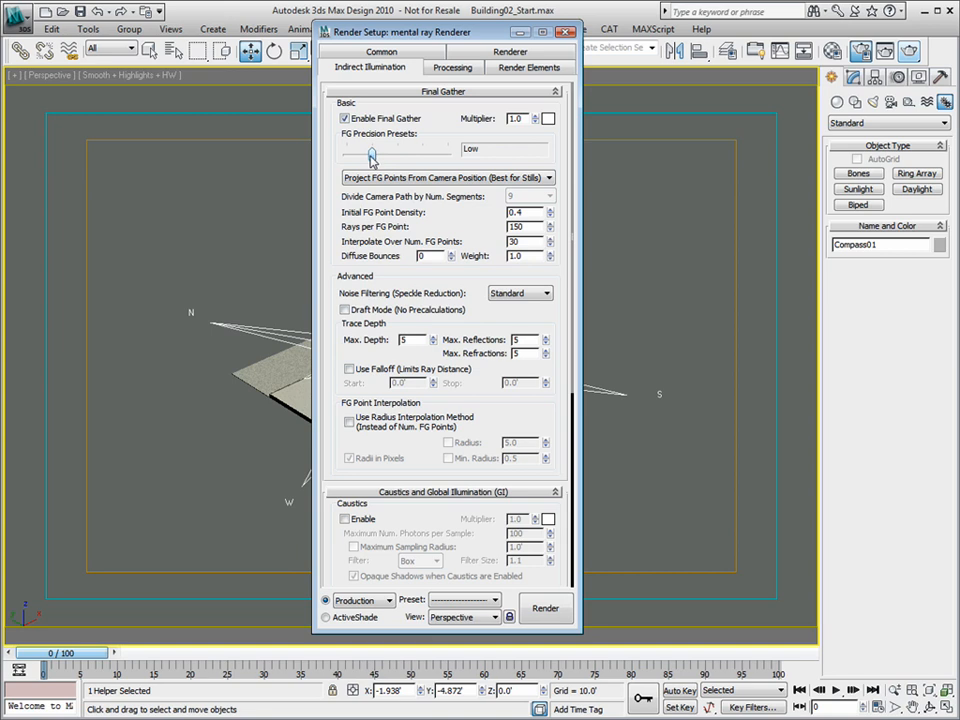
drag(370, 155, 347, 156)
drag(362, 30, 572, 37)
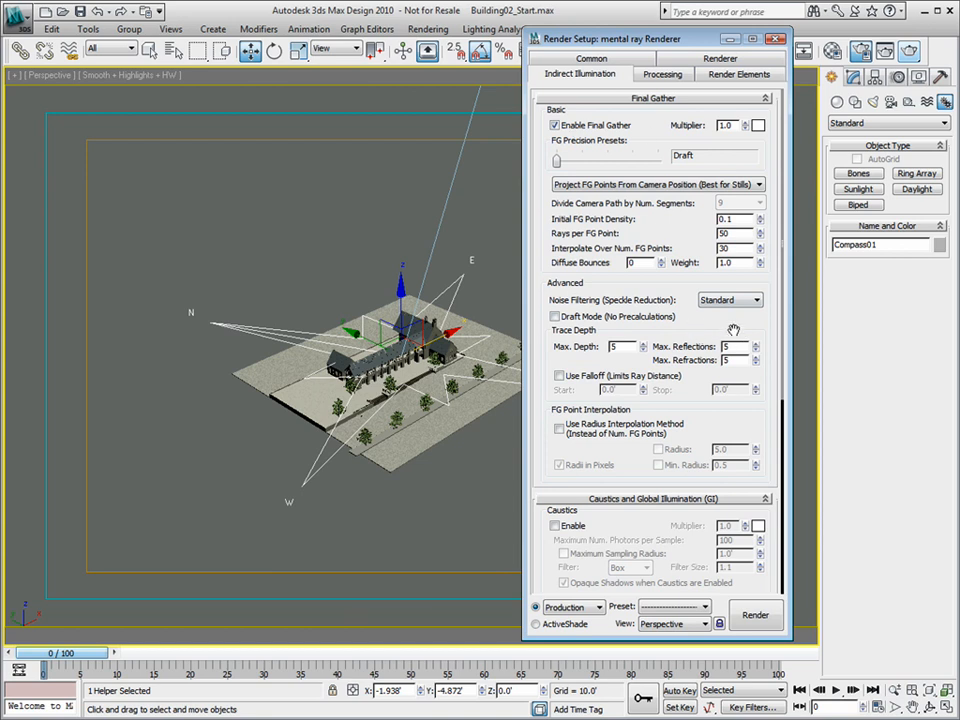
scroll(745, 335, down, 5)
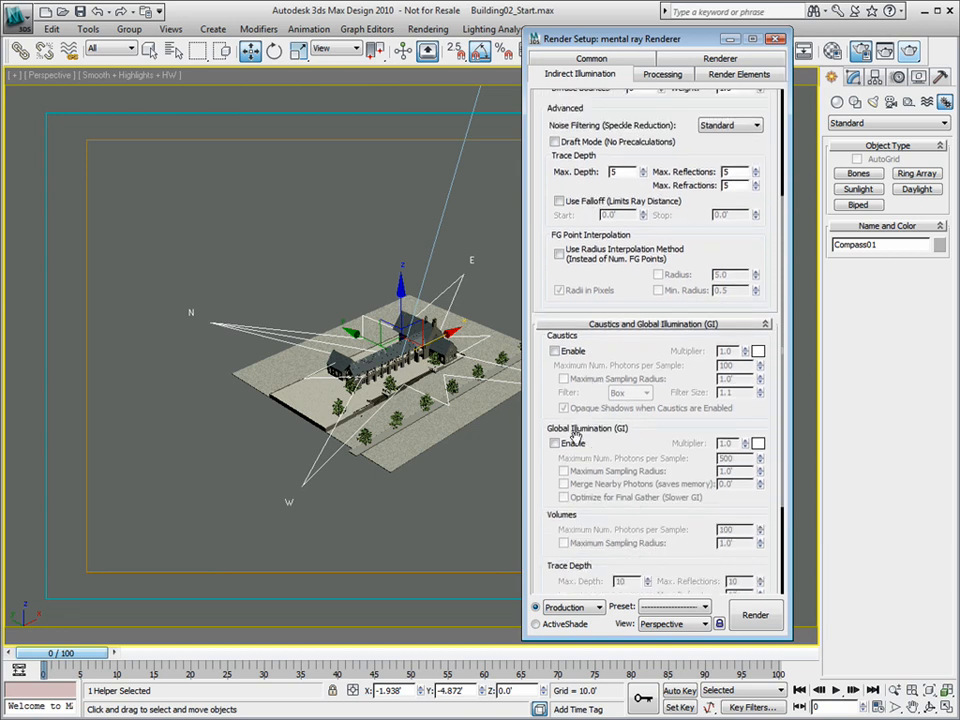
click(777, 38)
Turn on Use Photon Target for the Daylight system's mr Sun and set its radius to about 138.7' to surround the building.
key(alt+w)
click(302, 463)
scroll(216, 523, down, 3)
scroll(188, 569, down, 5)
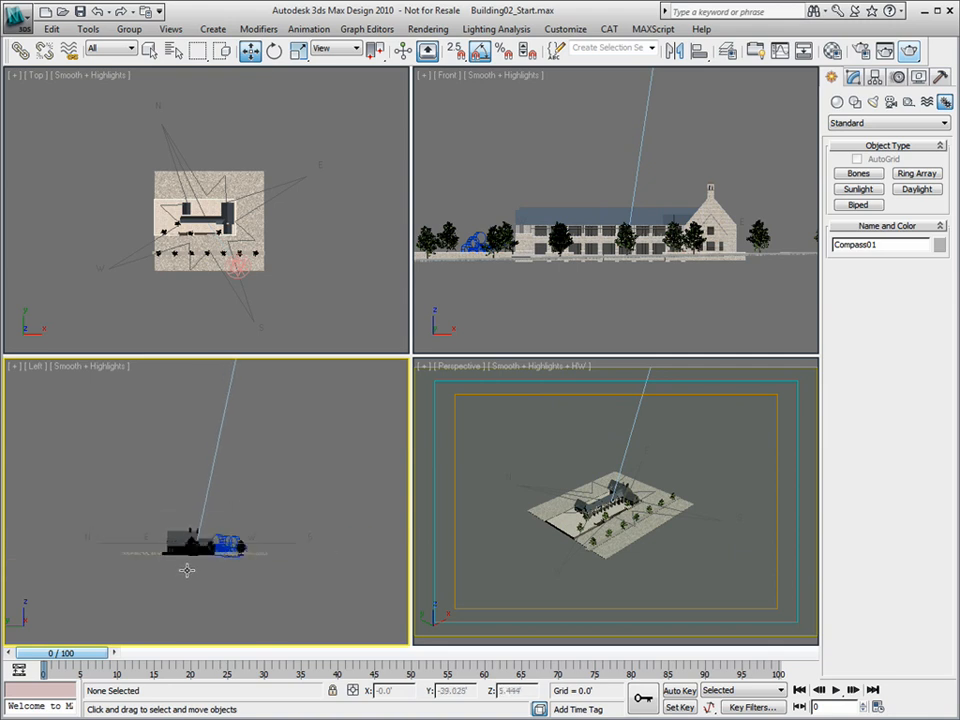
click(211, 462)
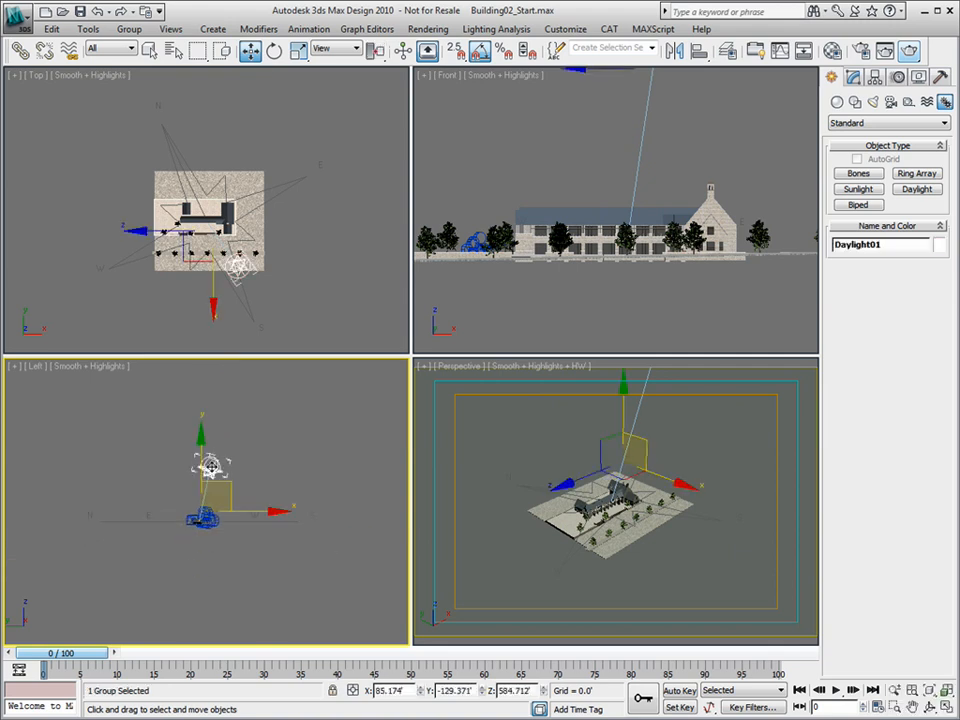
click(853, 79)
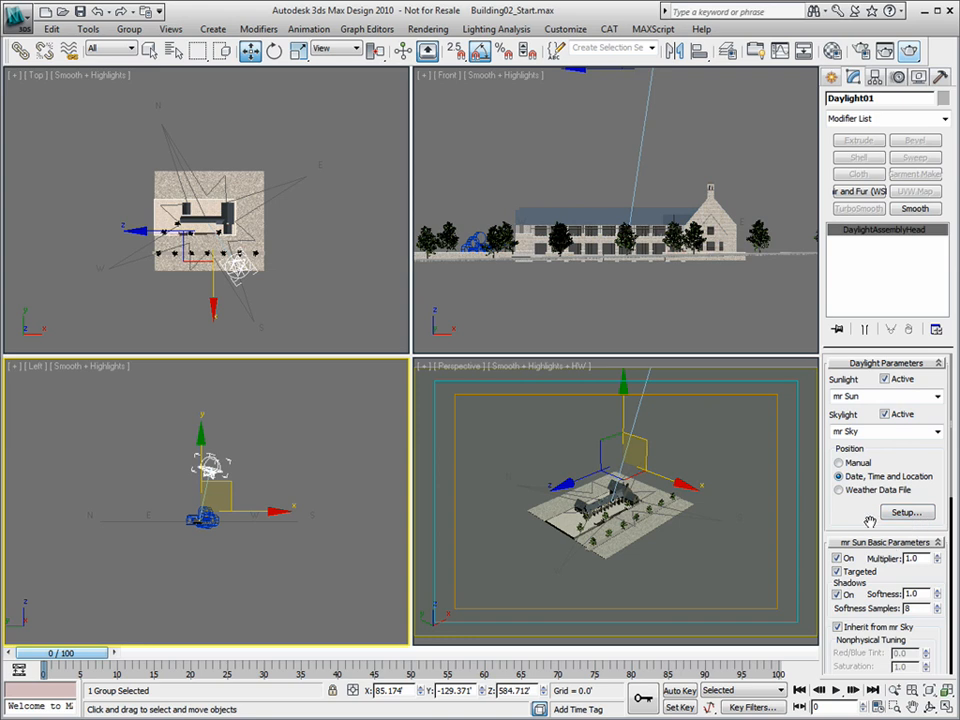
scroll(872, 505, down, 5)
click(880, 483)
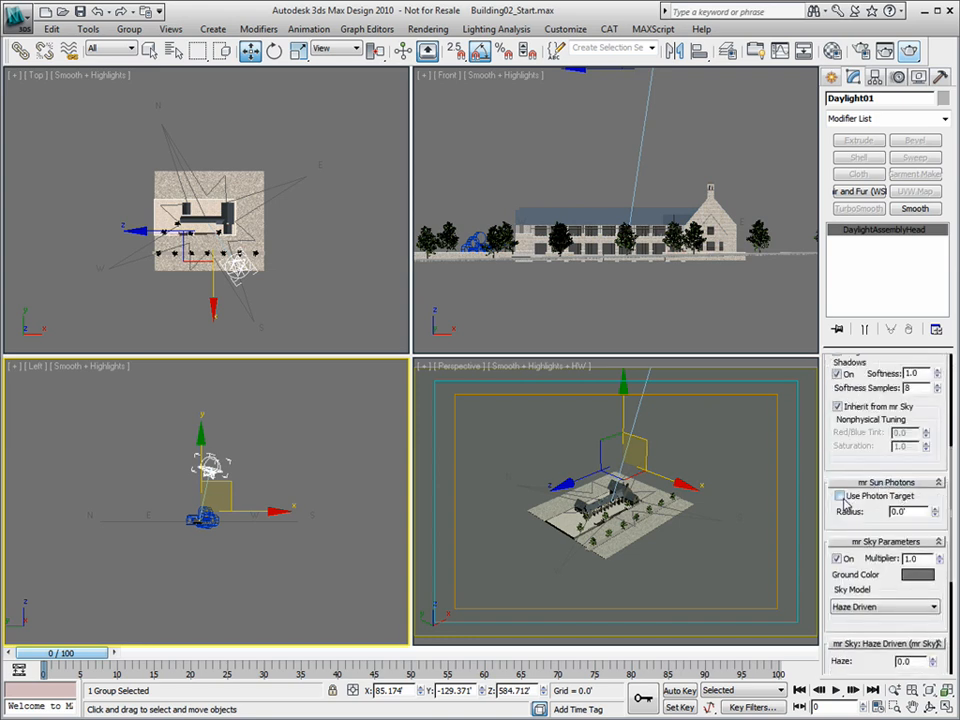
click(839, 496)
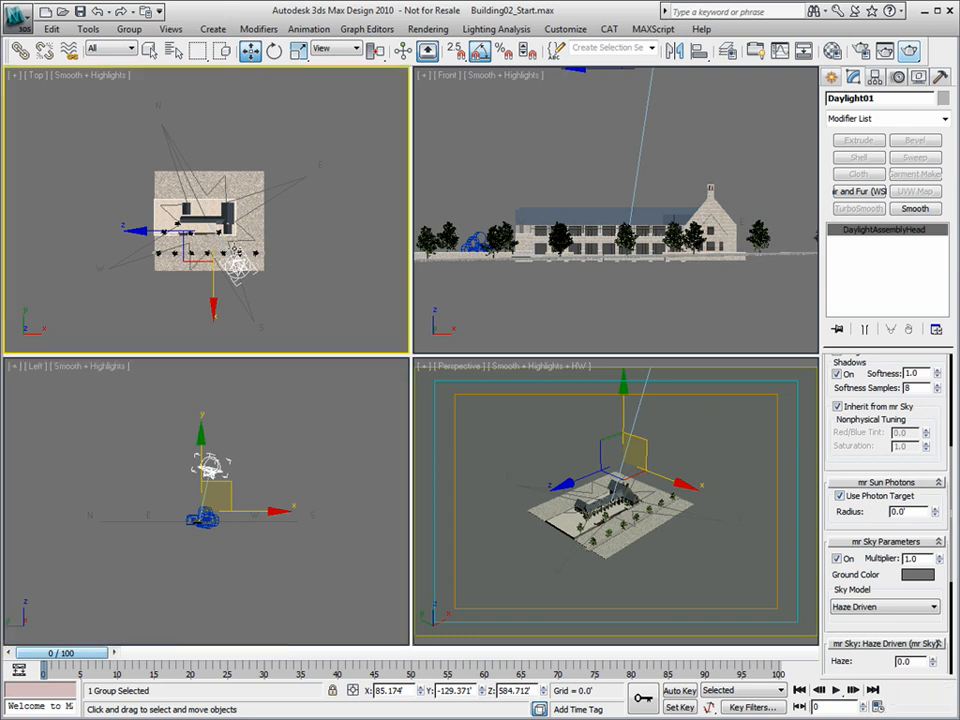
scroll(237, 254, up, 3)
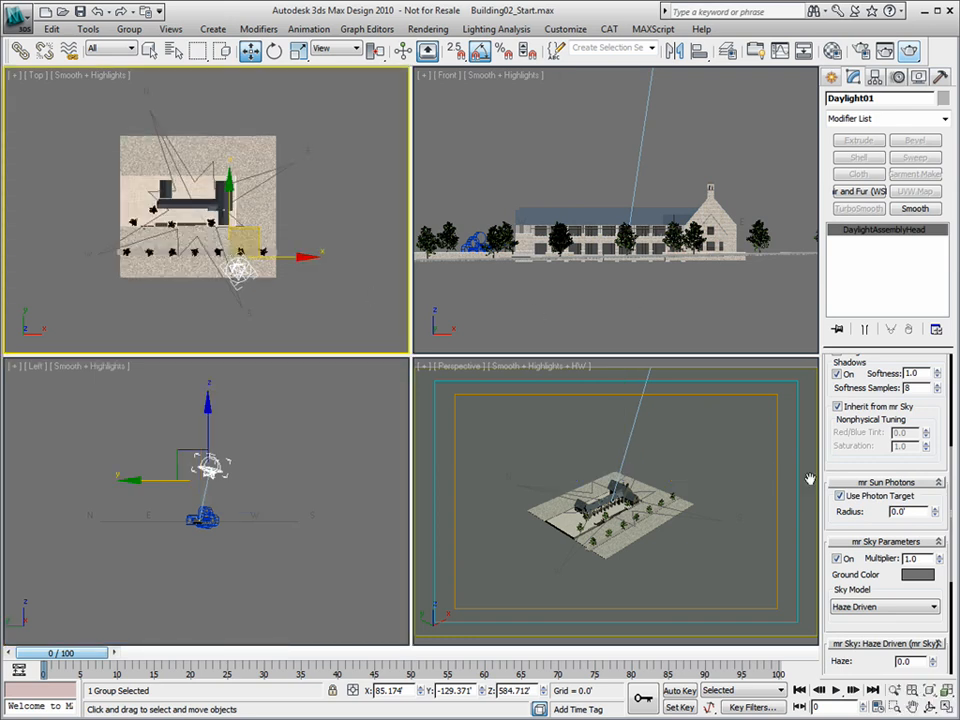
drag(937, 513, 942, 190)
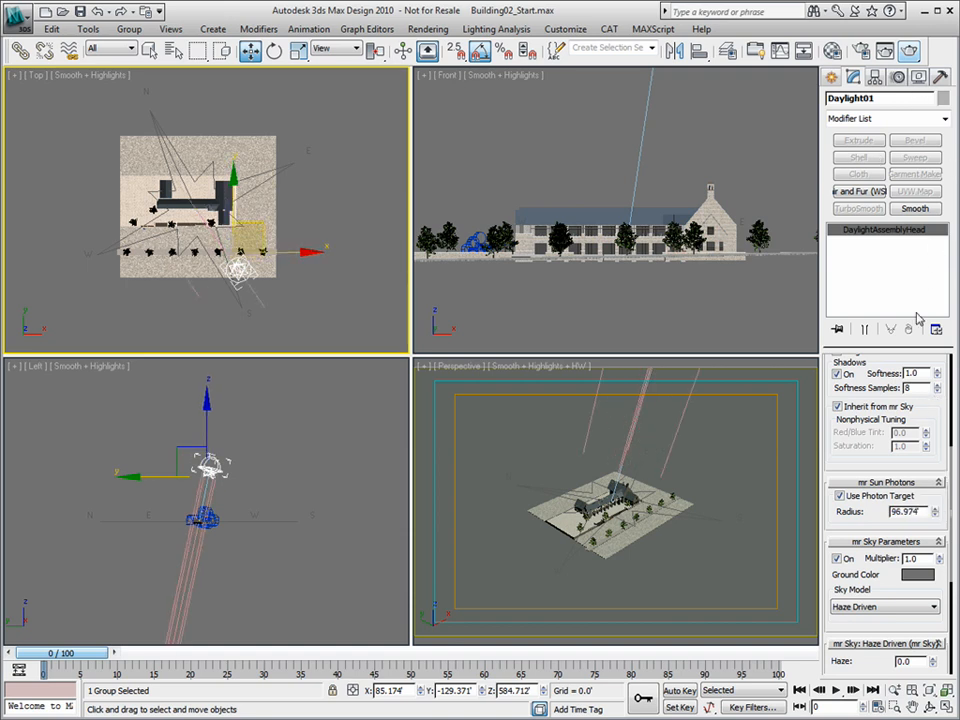
drag(929, 512, 930, 477)
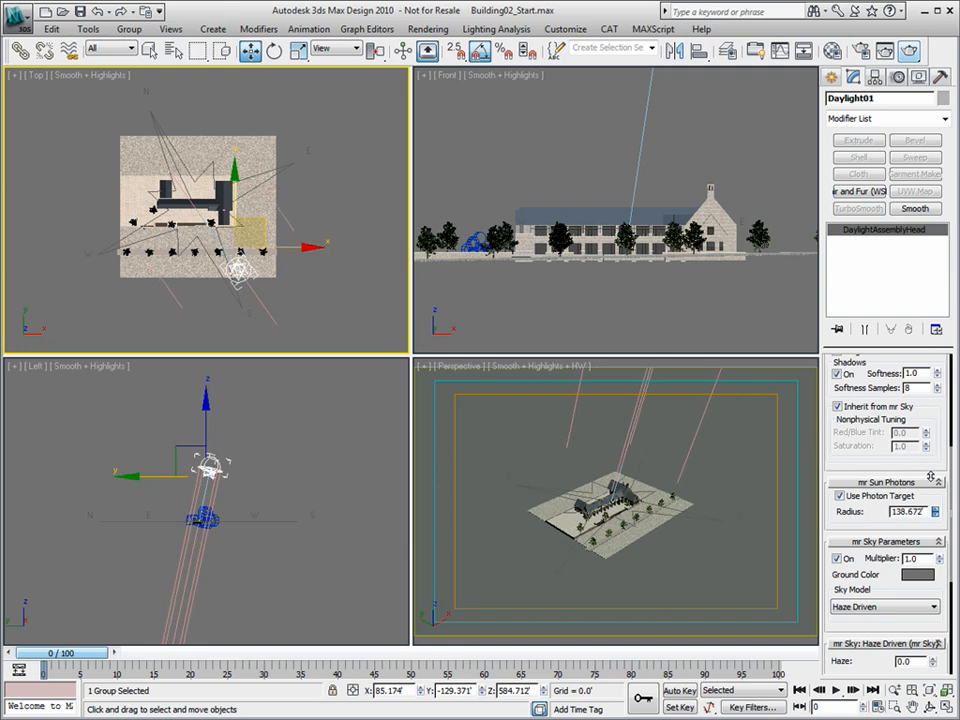
Review the Final Gather, Caustics and Global Illumination settings of the mental ray renderer.
right_click(285, 560)
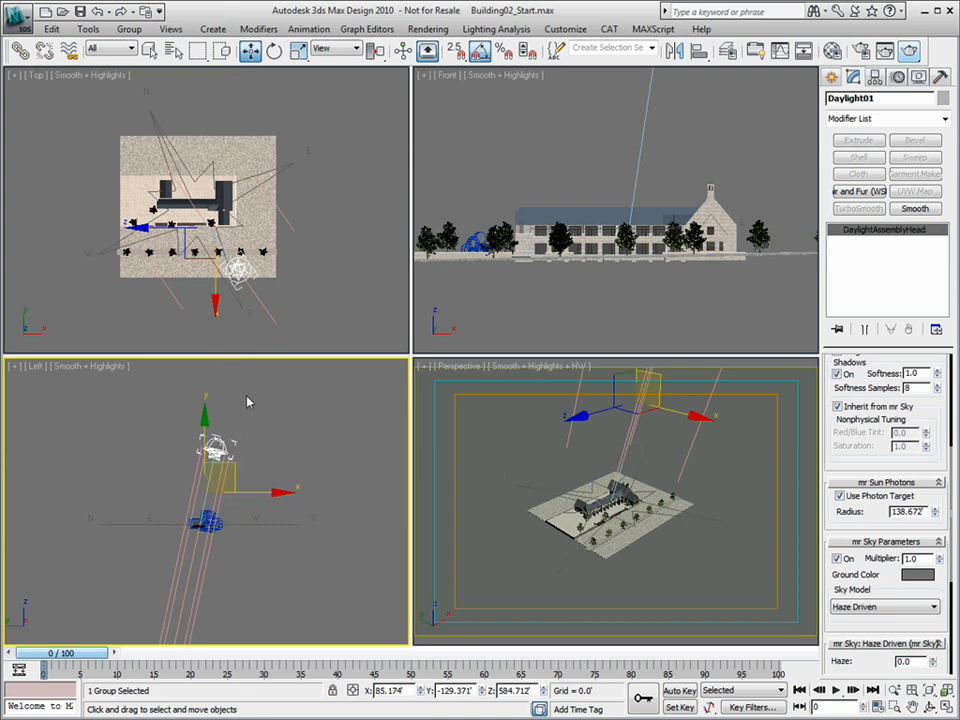
key(F10)
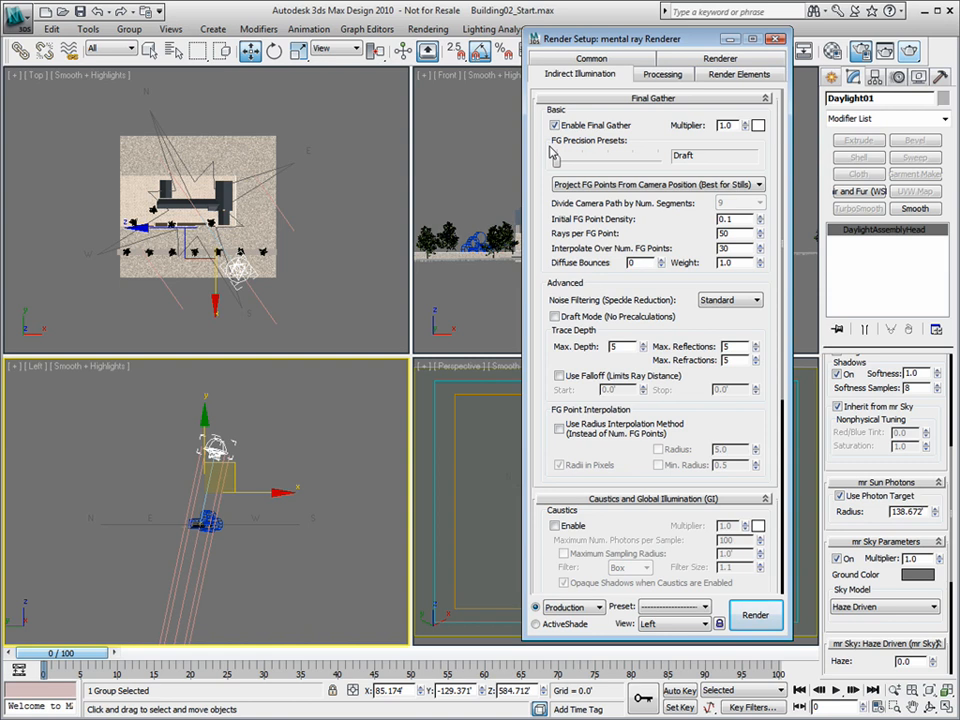
scroll(585, 424, down, 5)
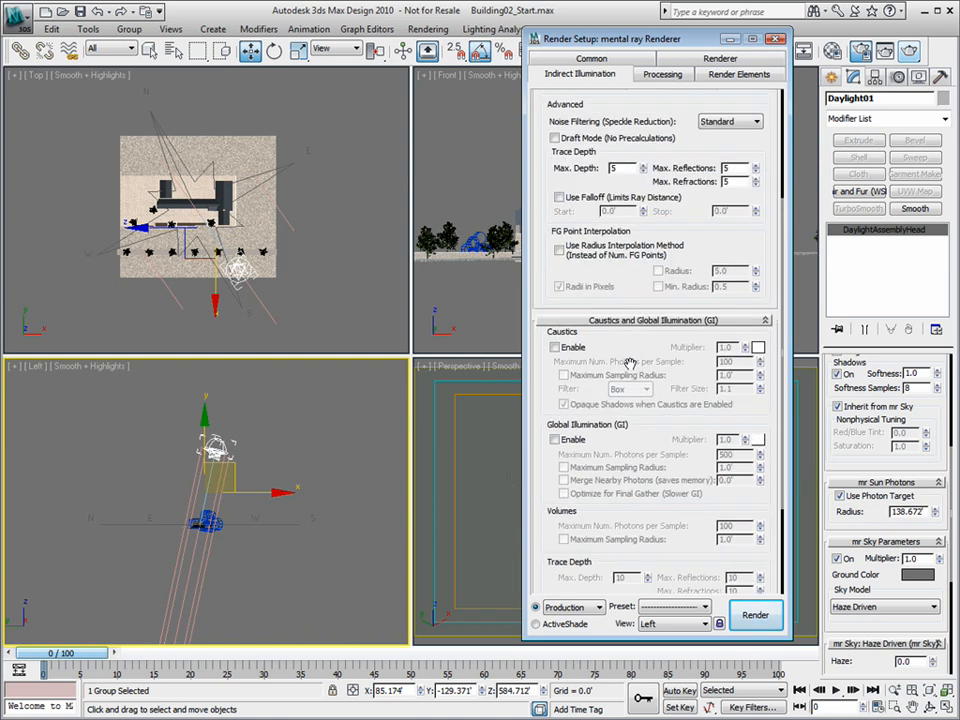
scroll(585, 424, up, 5)
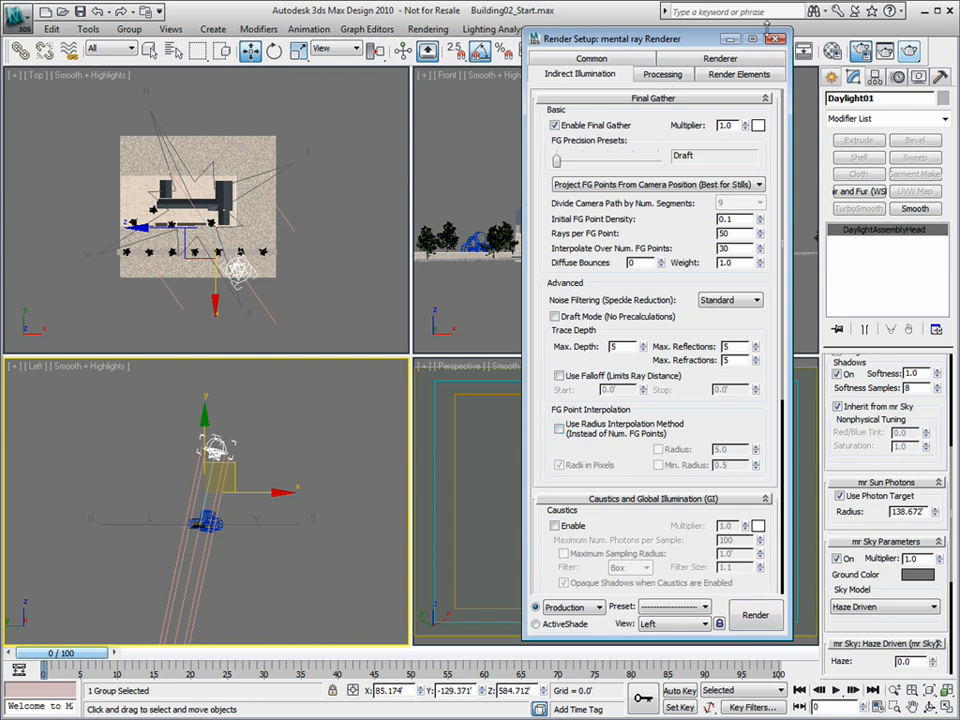
click(776, 39)
Examine the sun's photon target around the site from below in the enlarged Perspective view with the Daylight system selected.
right_click(558, 390)
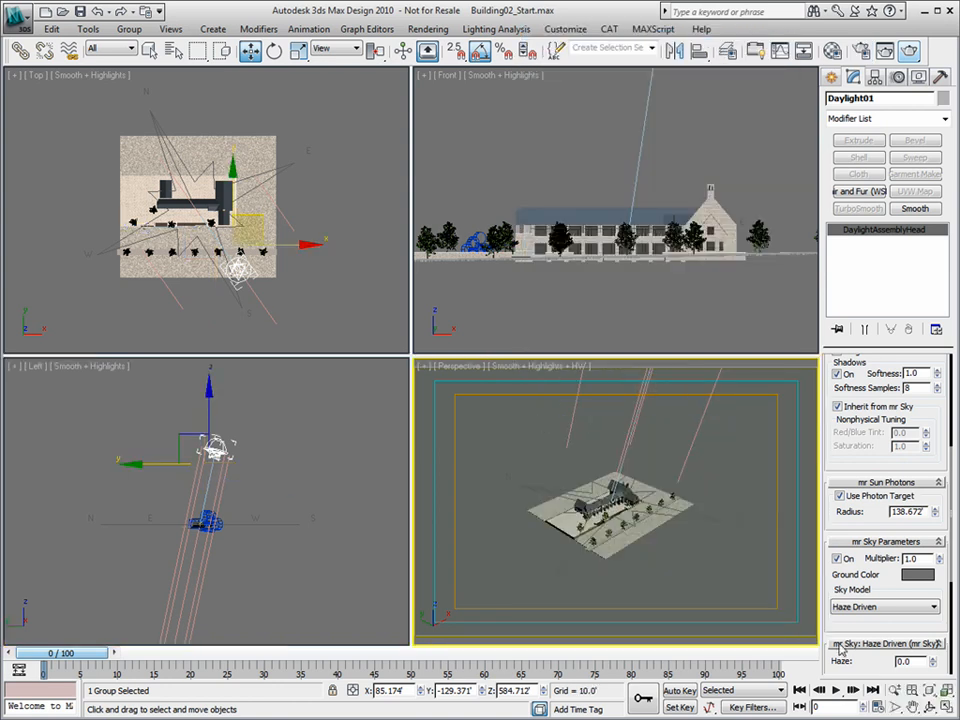
key(alt+w)
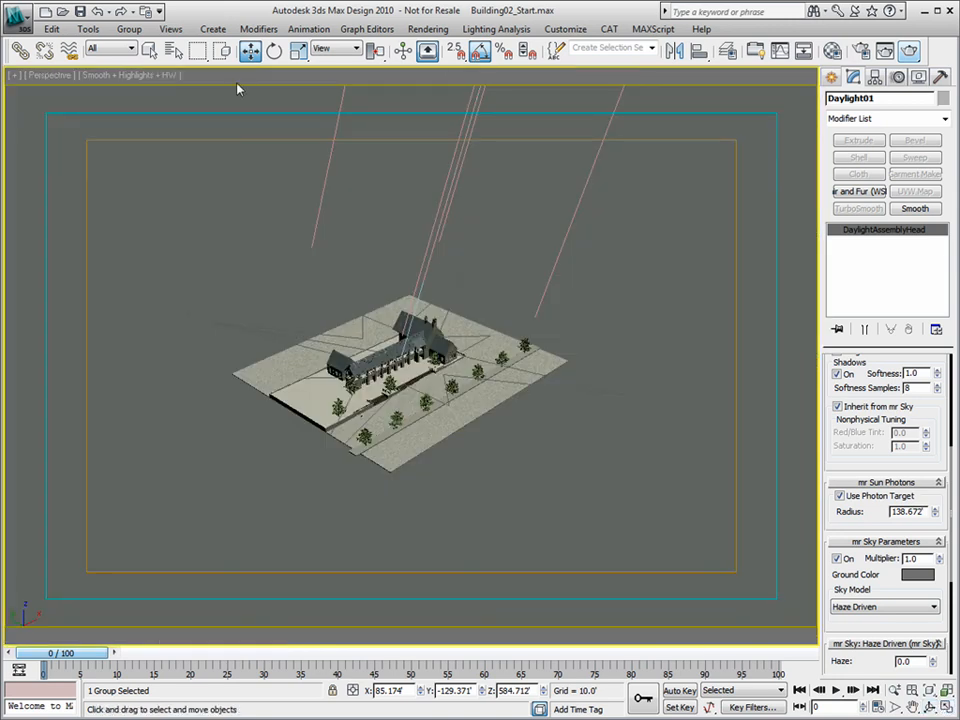
click(471, 476)
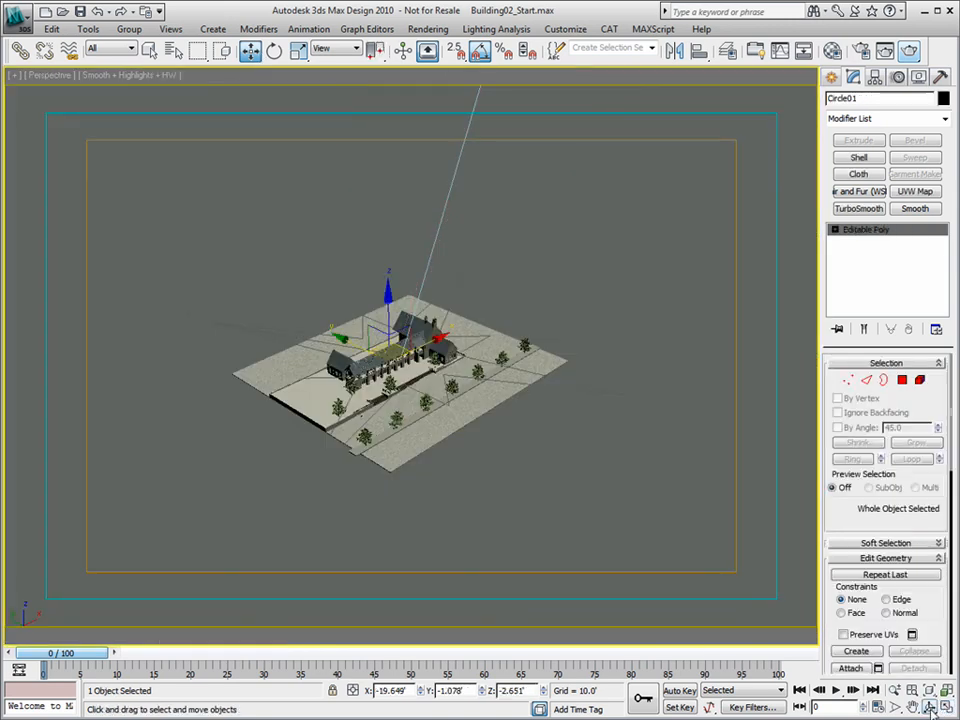
click(930, 707)
drag(401, 548, 446, 311)
click(250, 50)
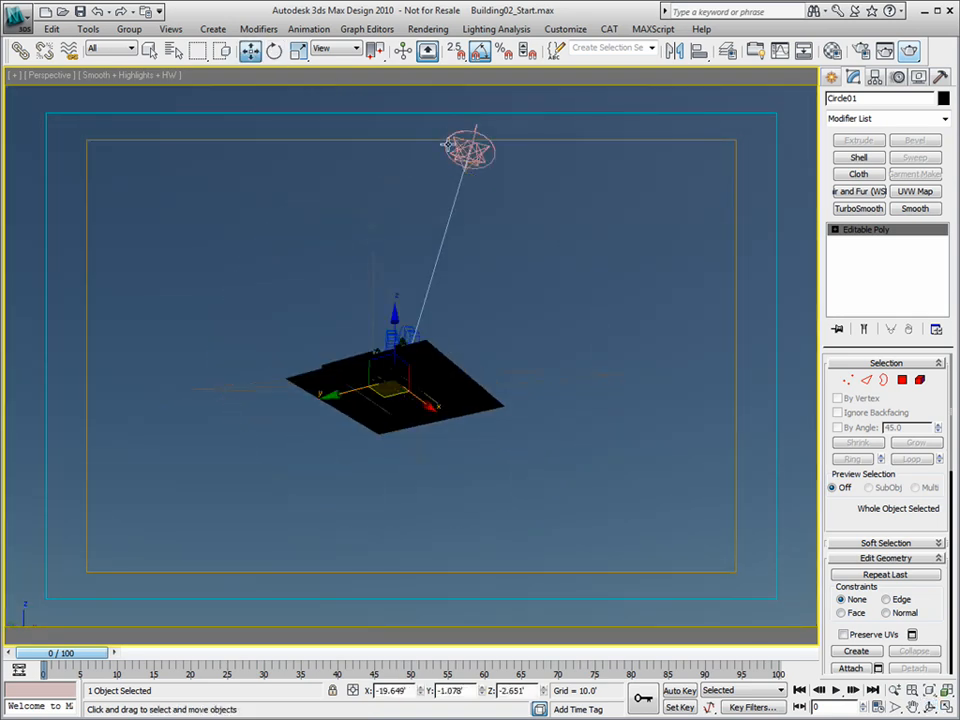
click(346, 131)
click(470, 149)
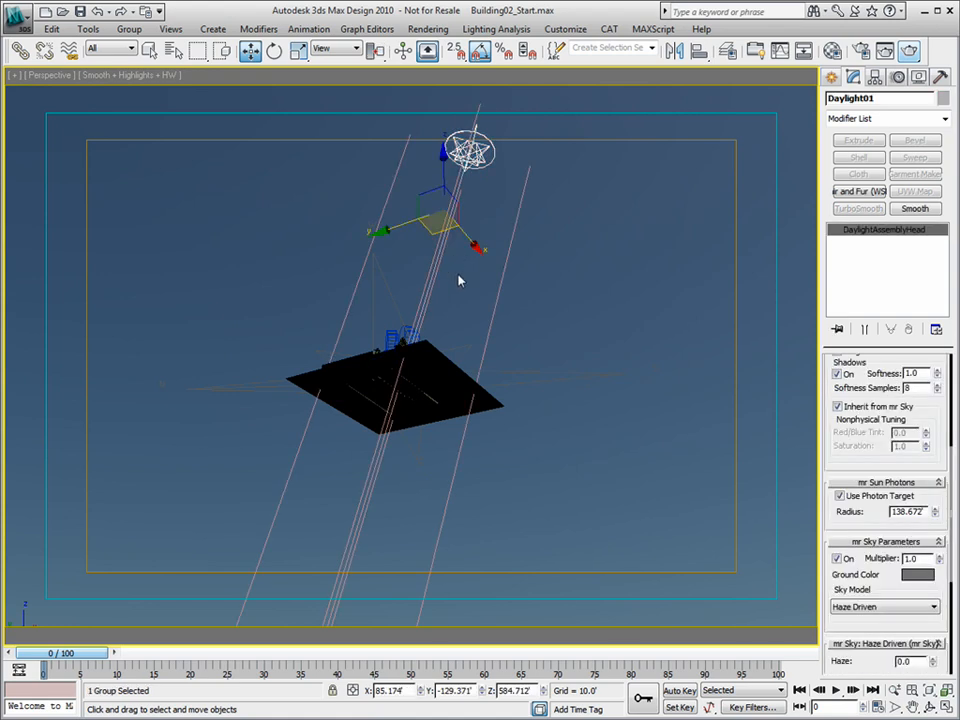
Show the scene through Camera01 and bring up the Daylight system's sunlight, skylight and position parameters.
key(c)
double_click(428, 259)
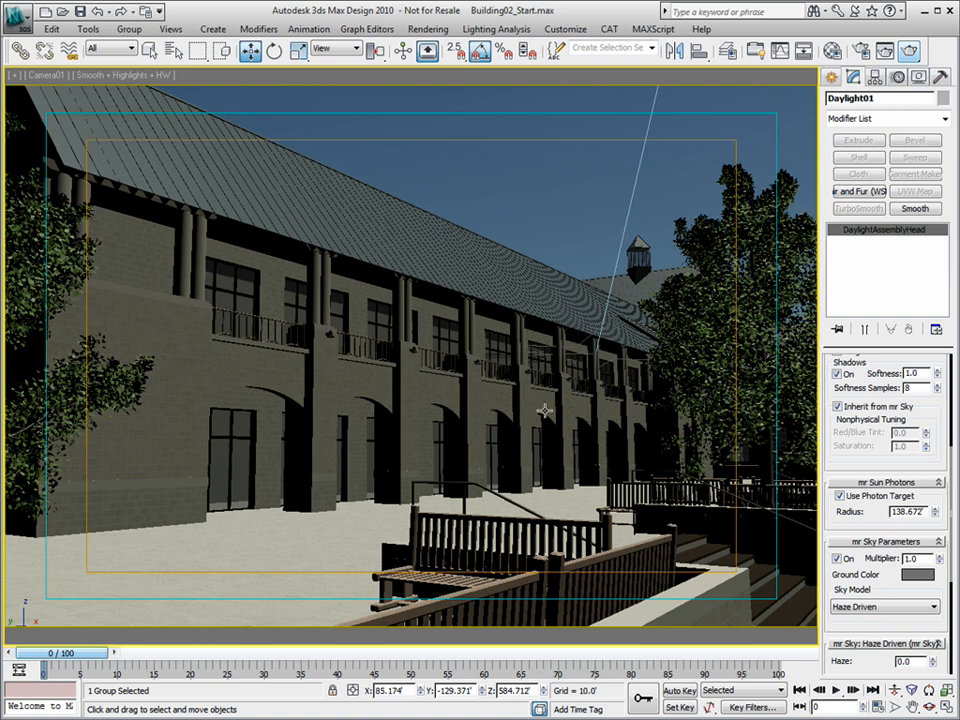
drag(540, 689, 541, 512)
scroll(930, 500, up, 5)
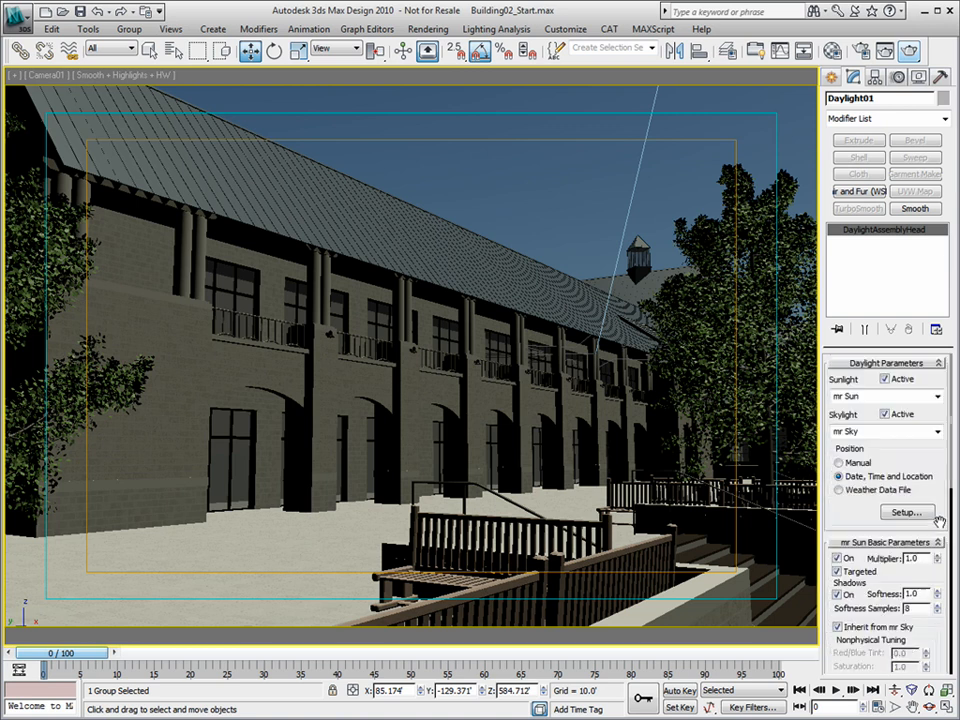
Switch the Daylight system's position control to Manual and lower its head to a Z of about 173.9'.
click(841, 464)
drag(545, 691, 555, 206)
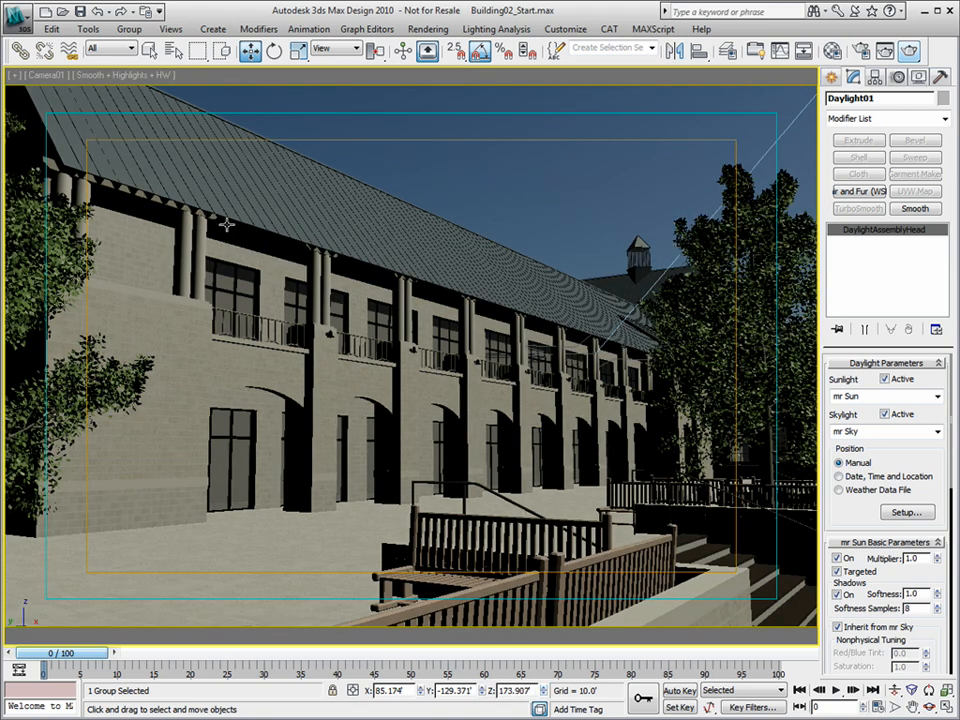
Enable shadows and ambient occlusion for the Camera01 viewport display.
click(120, 75)
mouse_move(168, 188)
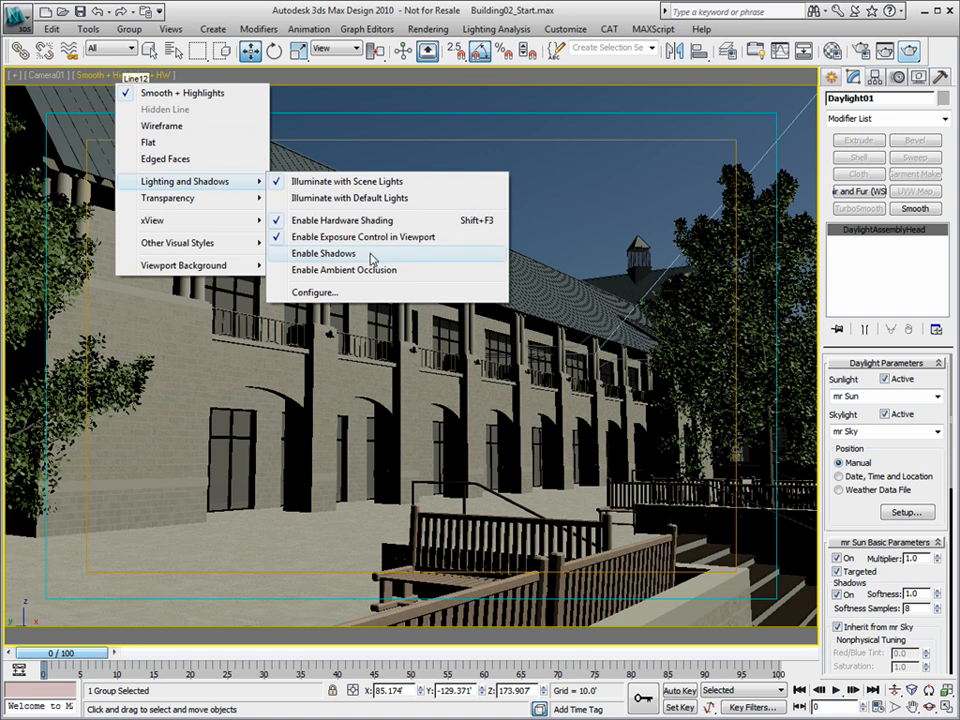
click(323, 253)
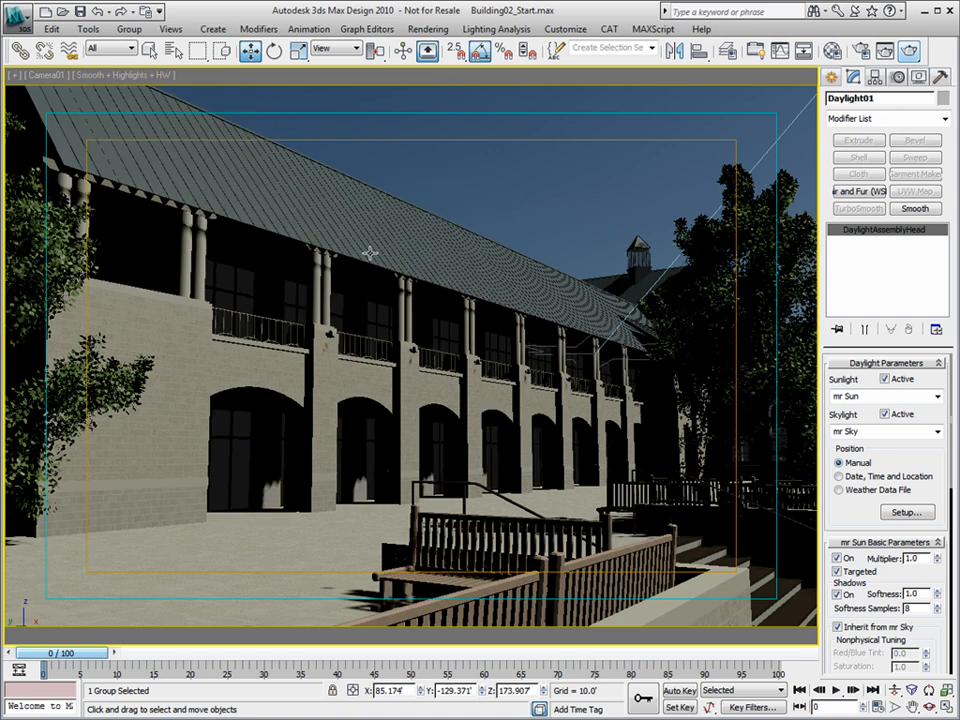
click(154, 78)
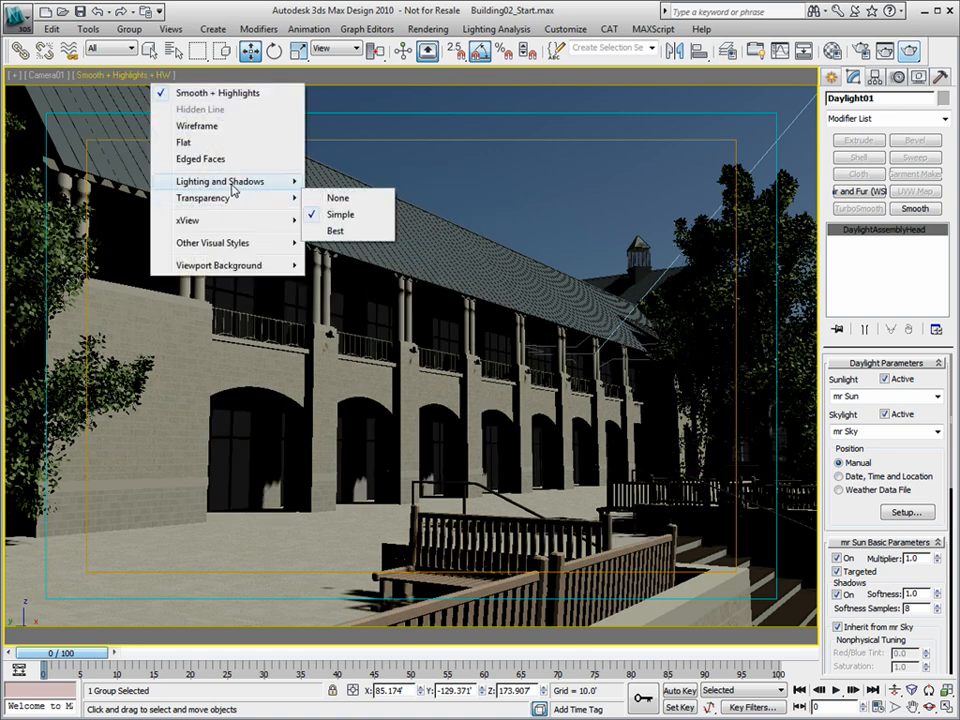
mouse_move(240, 181)
click(362, 272)
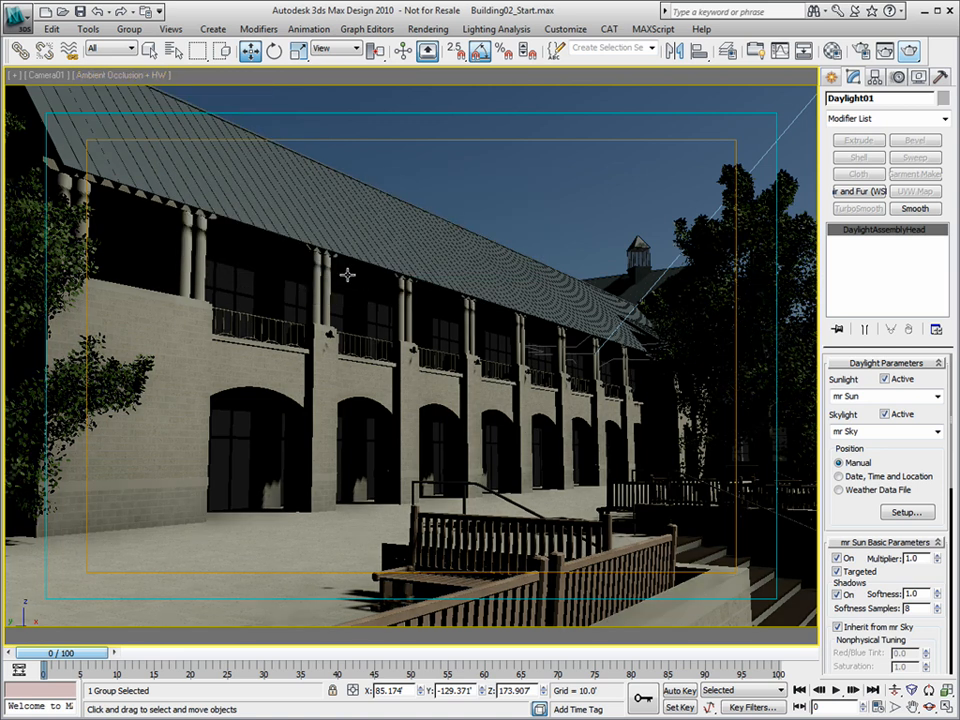
Lower the Daylight head to a Z of about 57.7' for long tree shadows on the facade, and render Camera01.
drag(543, 687, 531, 599)
drag(543, 692, 562, 62)
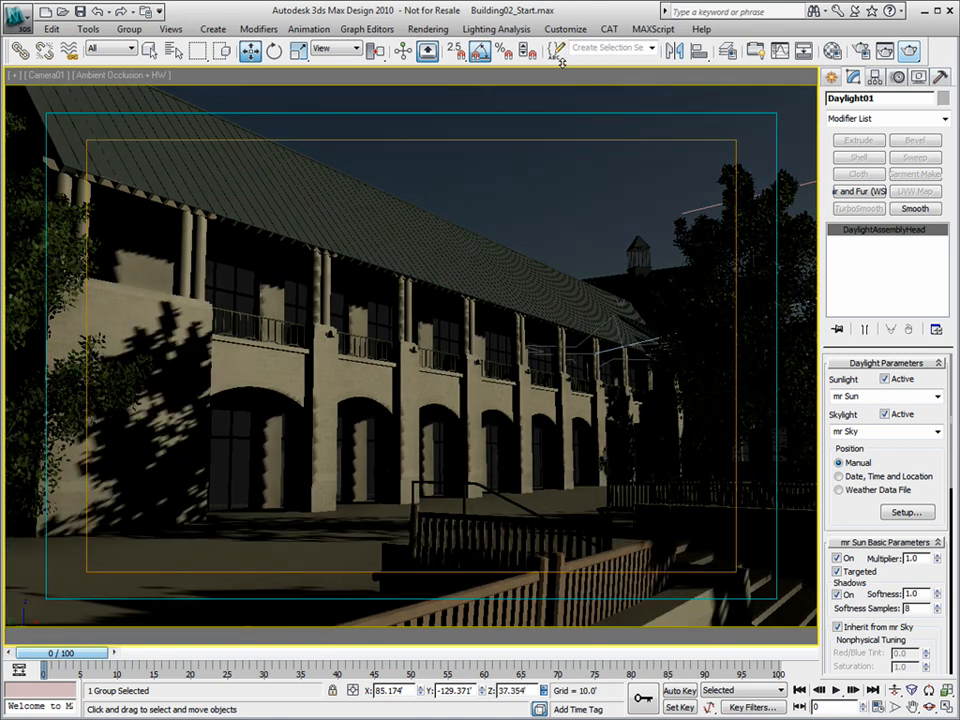
drag(543, 690, 550, 543)
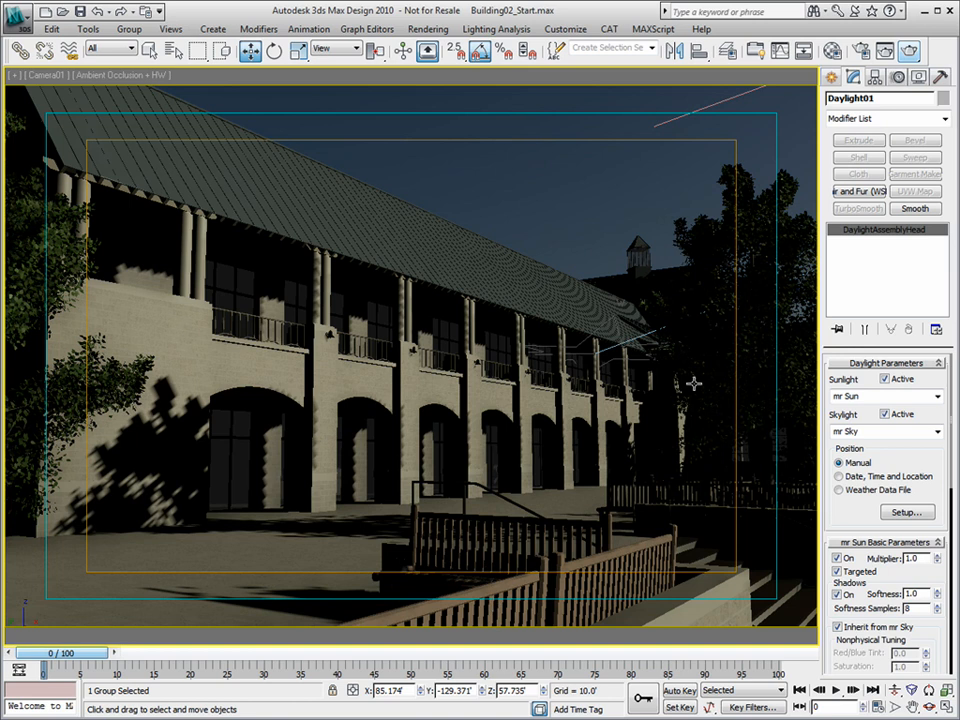
click(908, 51)
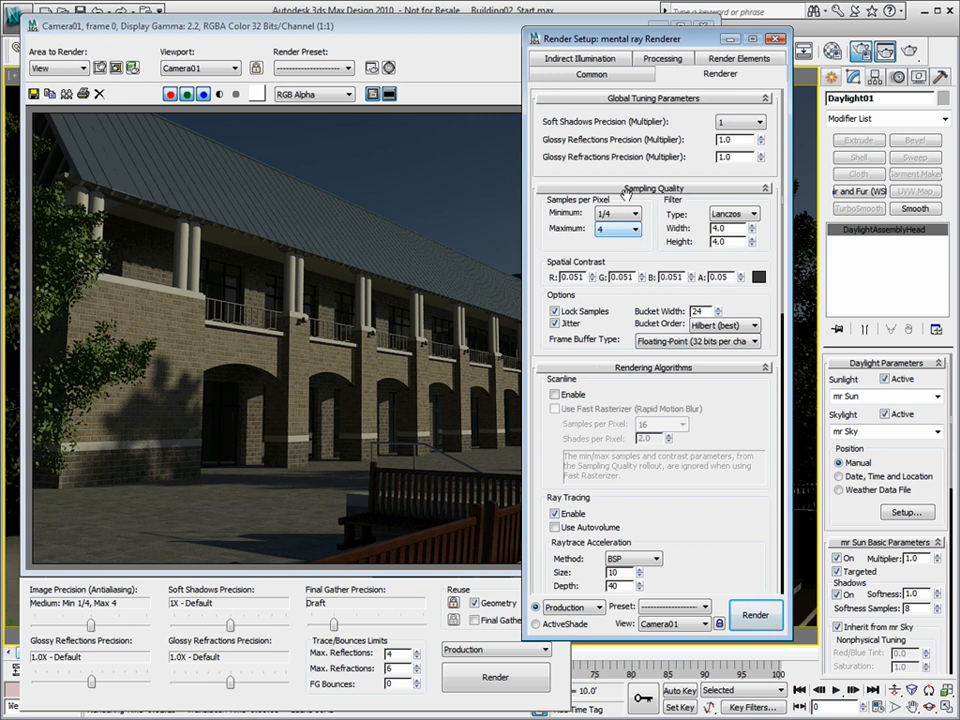
Set the Final Gather Diffuse Bounces to 4 in the mental ray render settings.
click(580, 58)
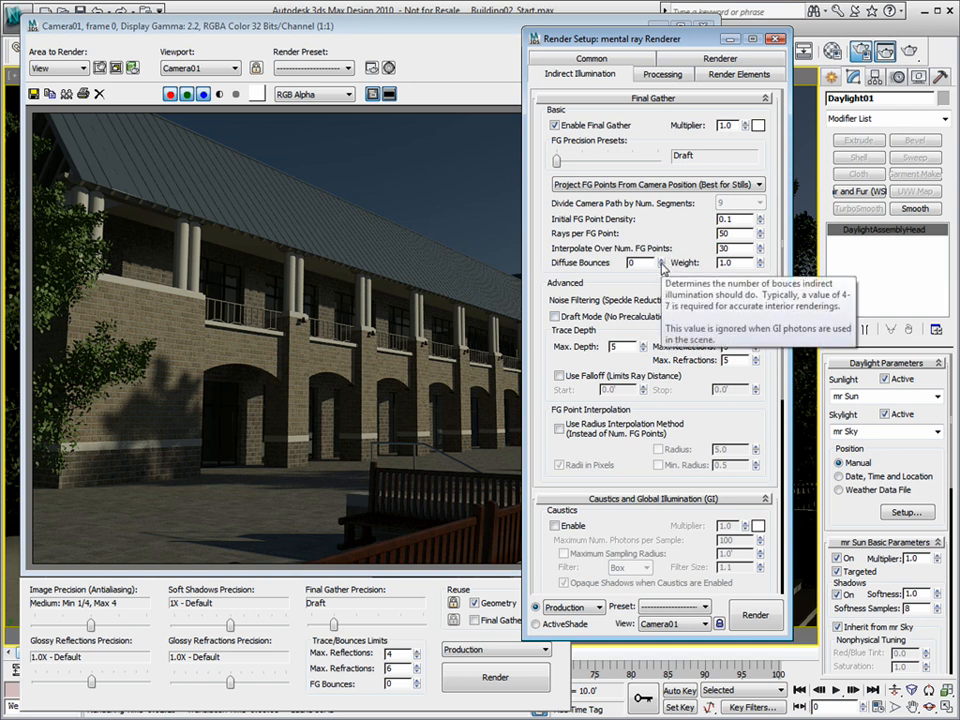
click(661, 260)
click(661, 260)
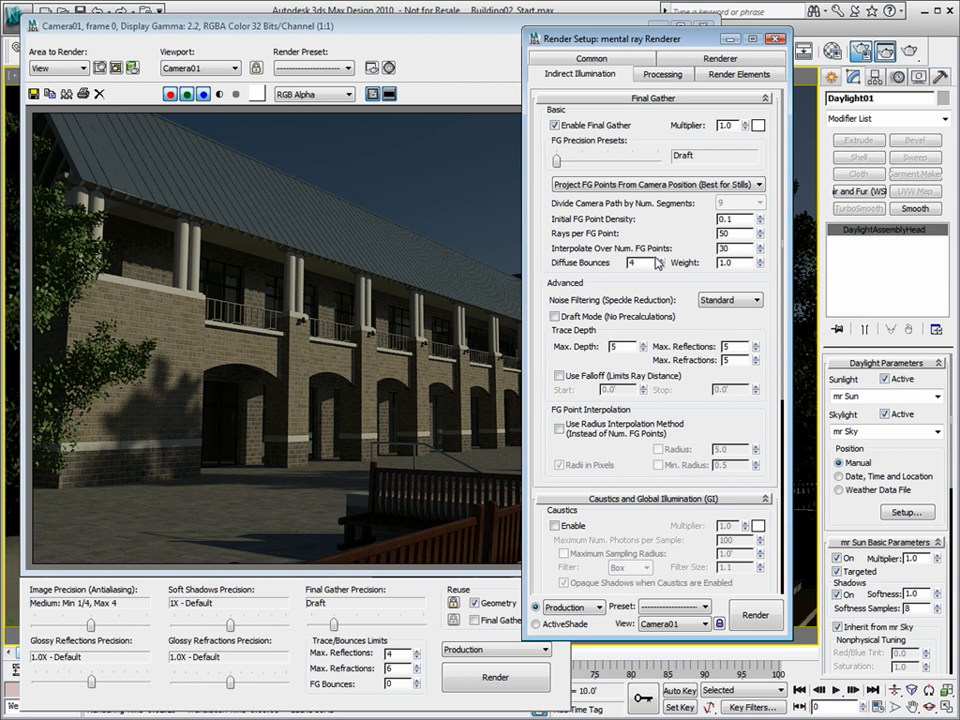
click(661, 260)
Try Final Gather trace depth limits of 7 for maximum reflections and refractions.
double_click(619, 346)
key(Tab)
text(7)
key(Tab)
text(7)
key(Tab)
drag(627, 348, 486, 364)
drag(640, 263, 612, 263)
double_click(661, 266)
drag(622, 348, 524, 351)
Reduce the render output size to 450 by 300 pixels with the image aspect locked.
click(776, 39)
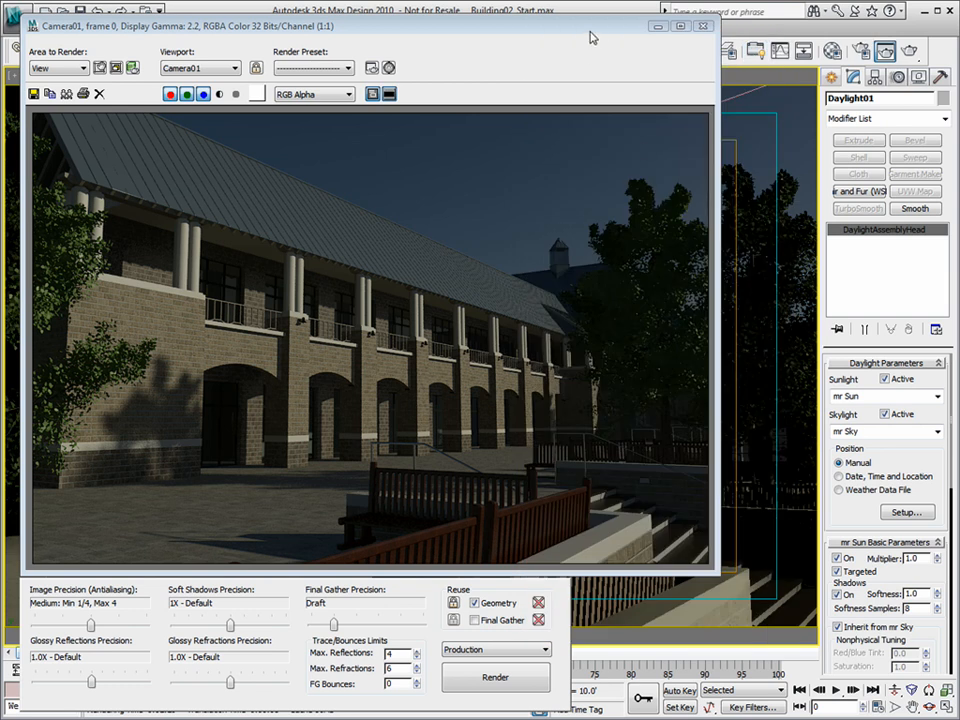
key(F10)
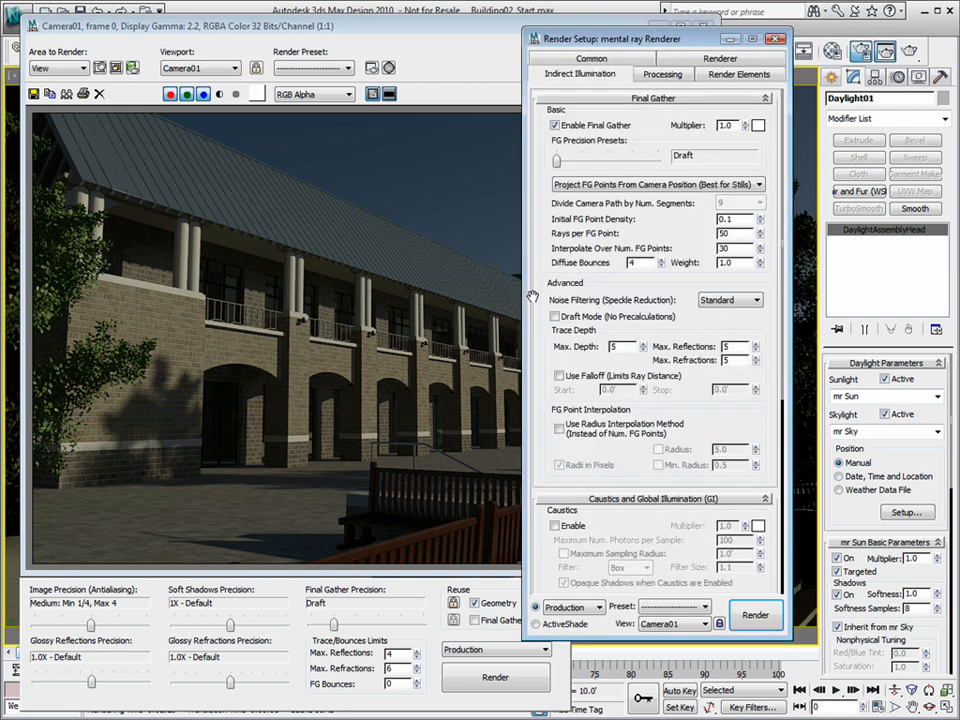
click(592, 59)
drag(622, 286, 556, 286)
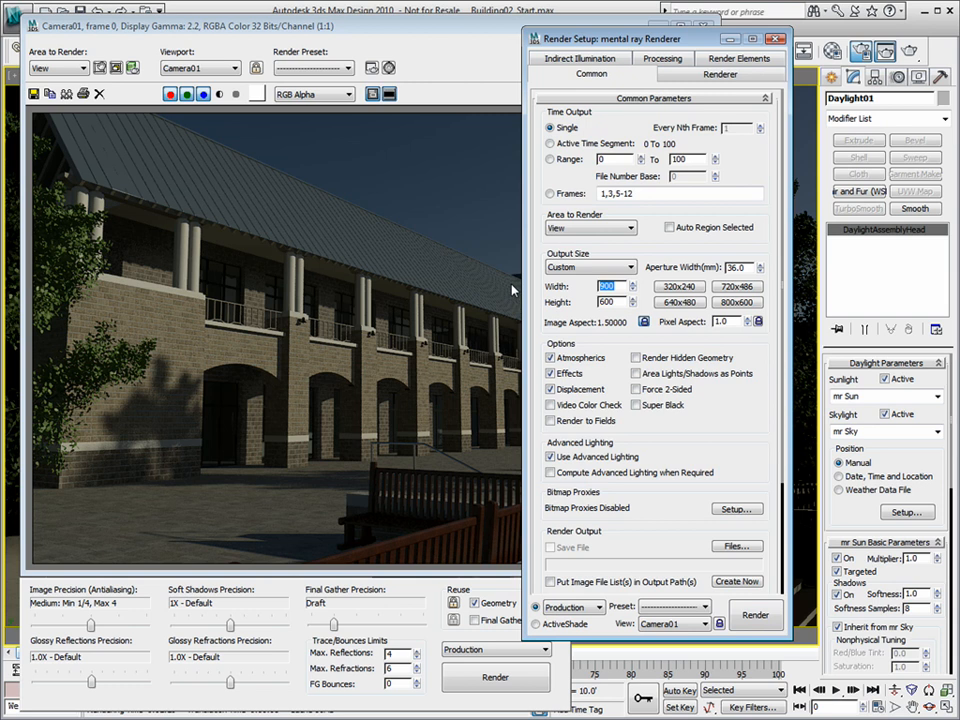
text(450)
key(Tab)
double_click(606, 286)
click(486, 31)
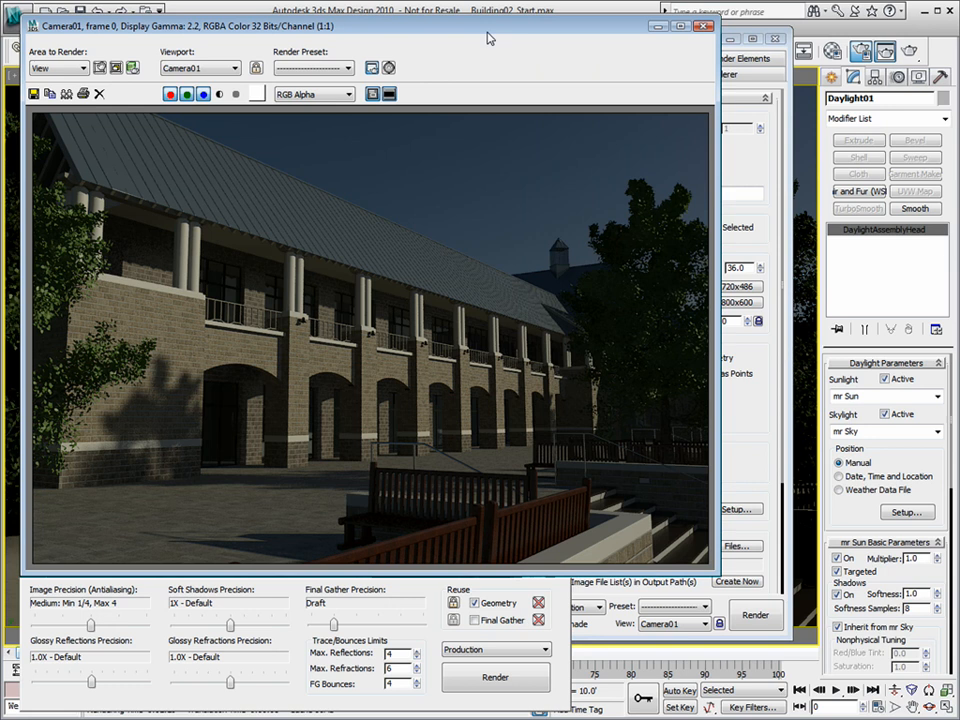
Discard the previous rendered frame, render Camera01 again at the reduced size, and bring up the Daylight system's mr Sun parameters.
click(702, 27)
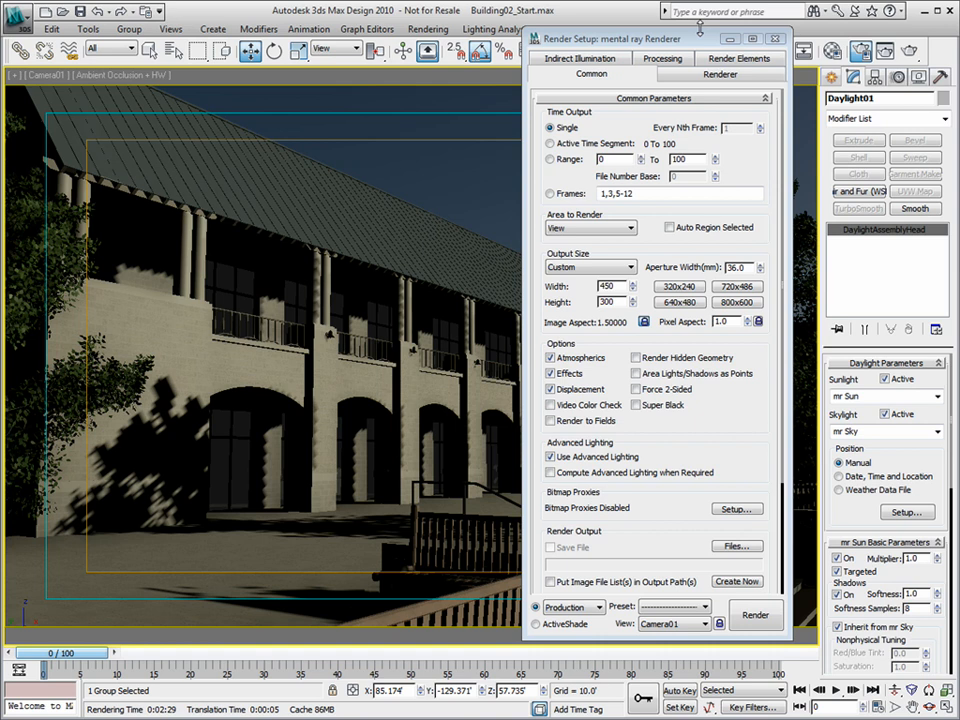
click(580, 58)
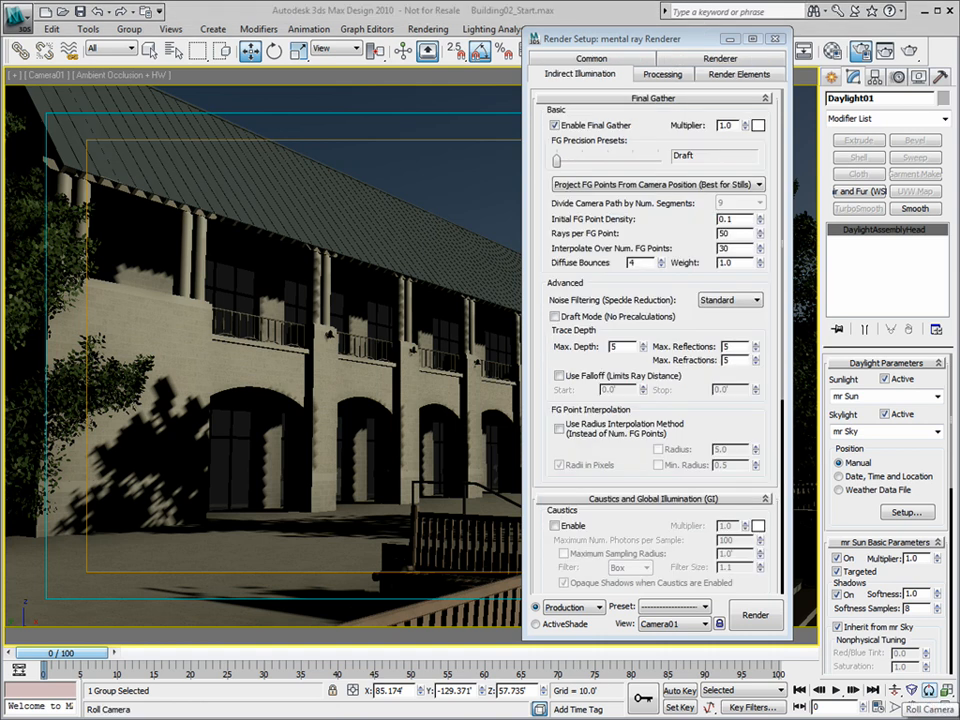
click(752, 615)
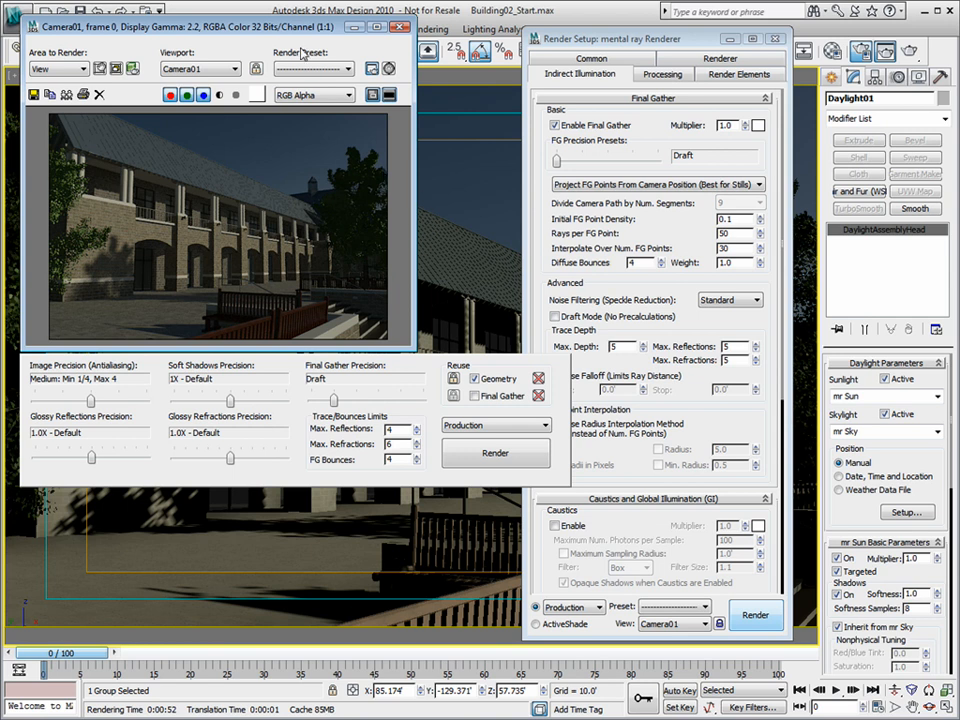
drag(226, 28, 238, 68)
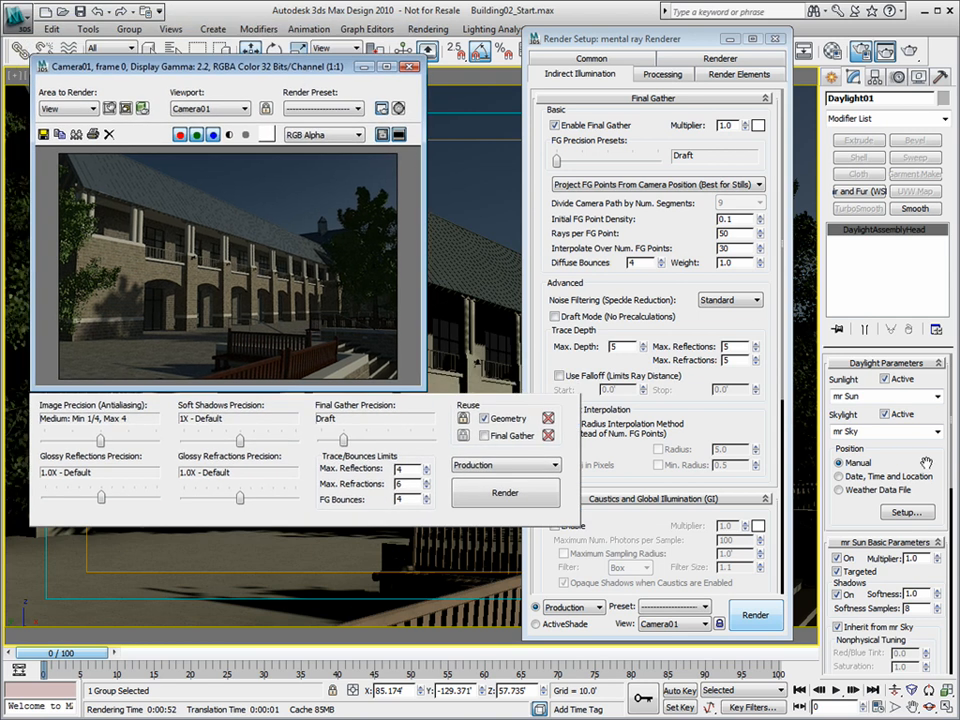
scroll(927, 466, down, 4)
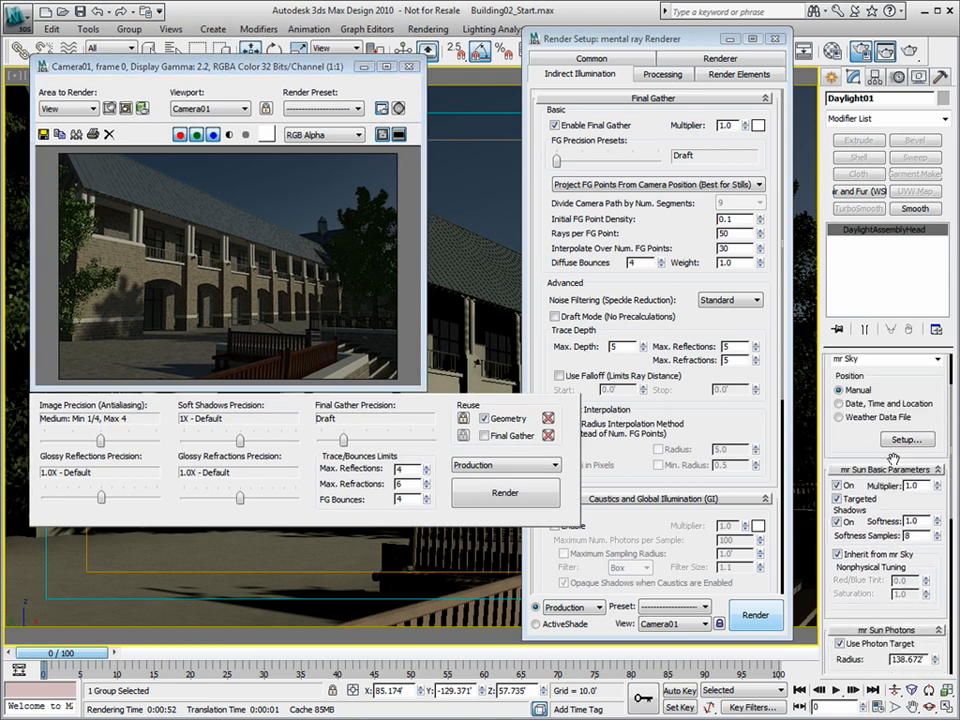
key(F10)
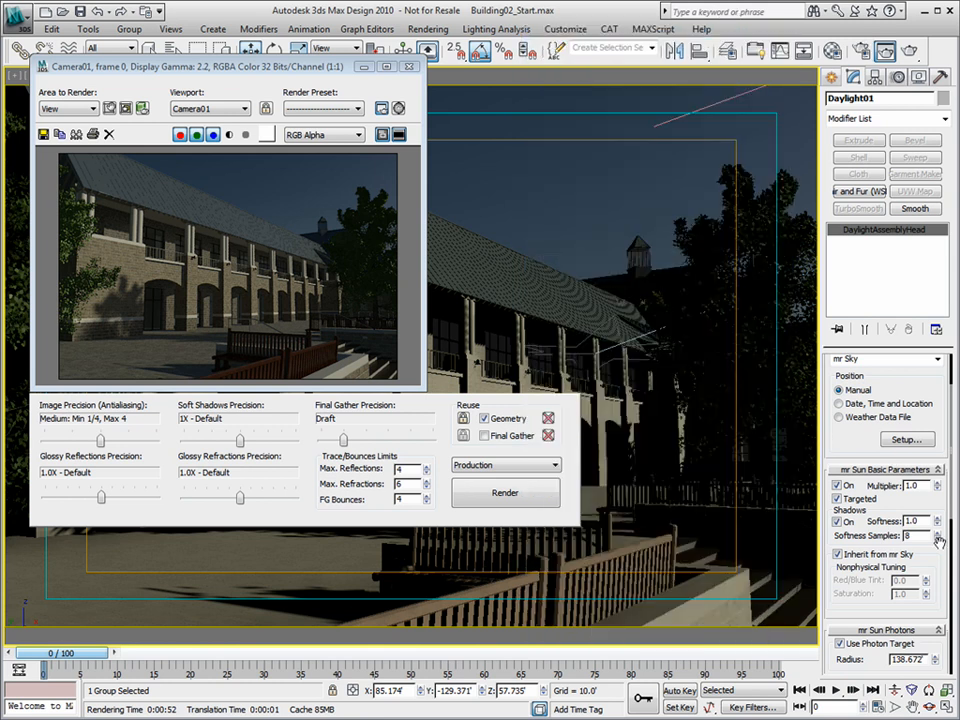
drag(940, 566, 941, 520)
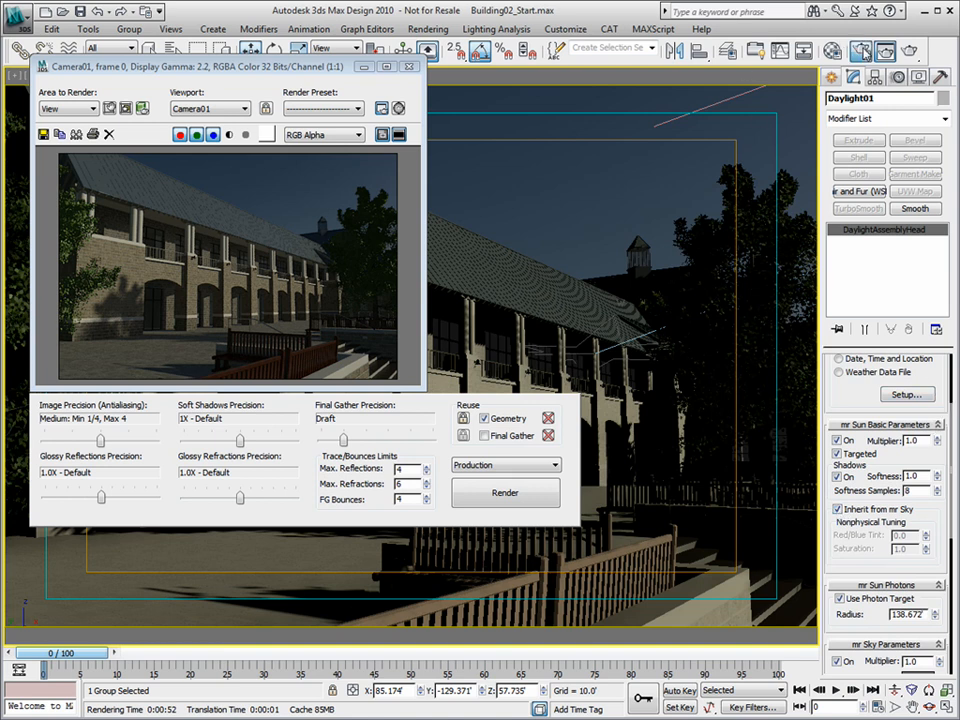
Enable the mental ray material override with a new Arch & Design material and place it as an instance in the second Material Editor slot.
key(F10)
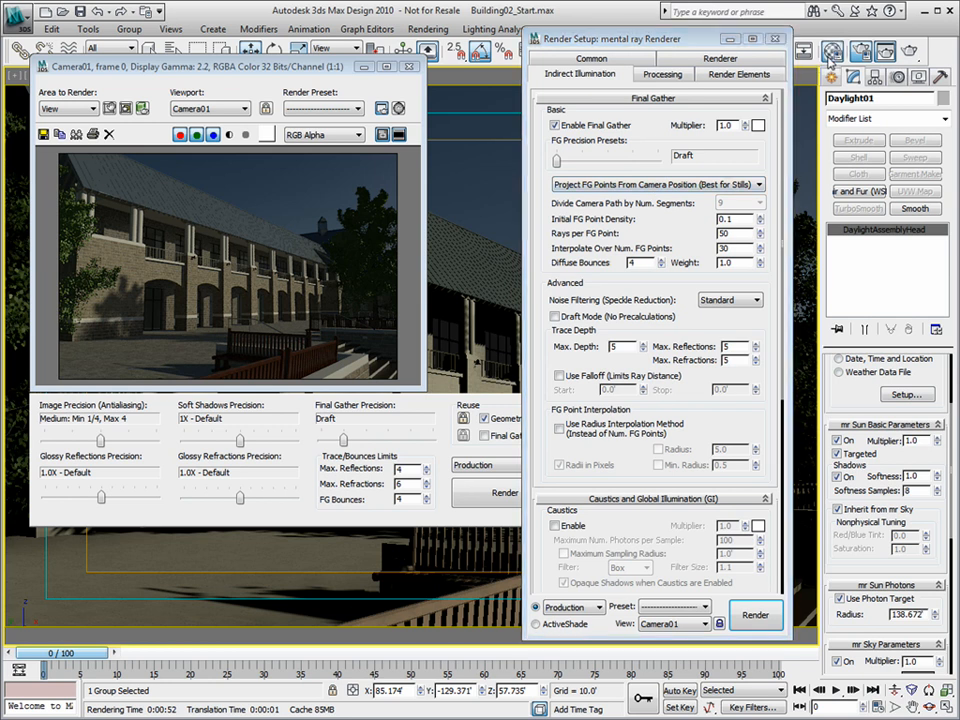
key(m)
drag(710, 70, 384, 55)
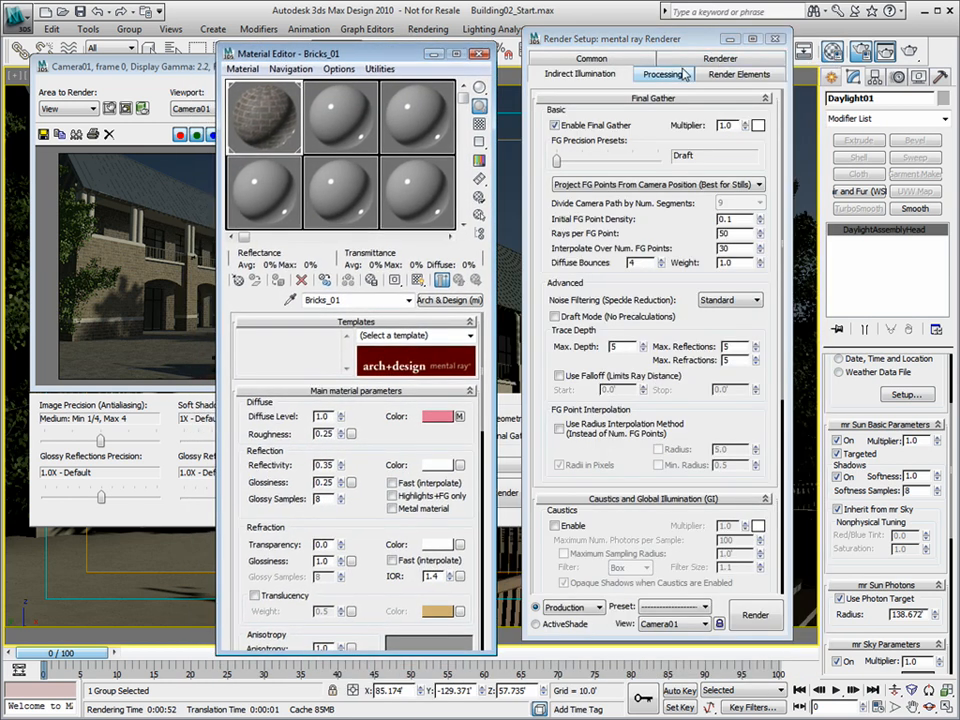
click(651, 78)
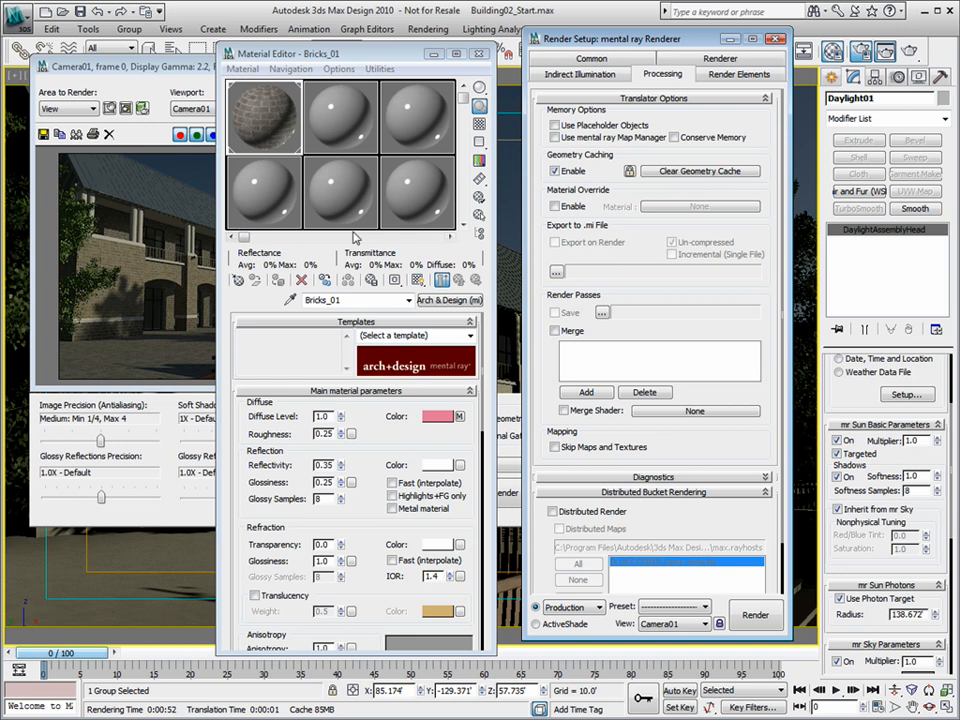
click(554, 206)
click(678, 207)
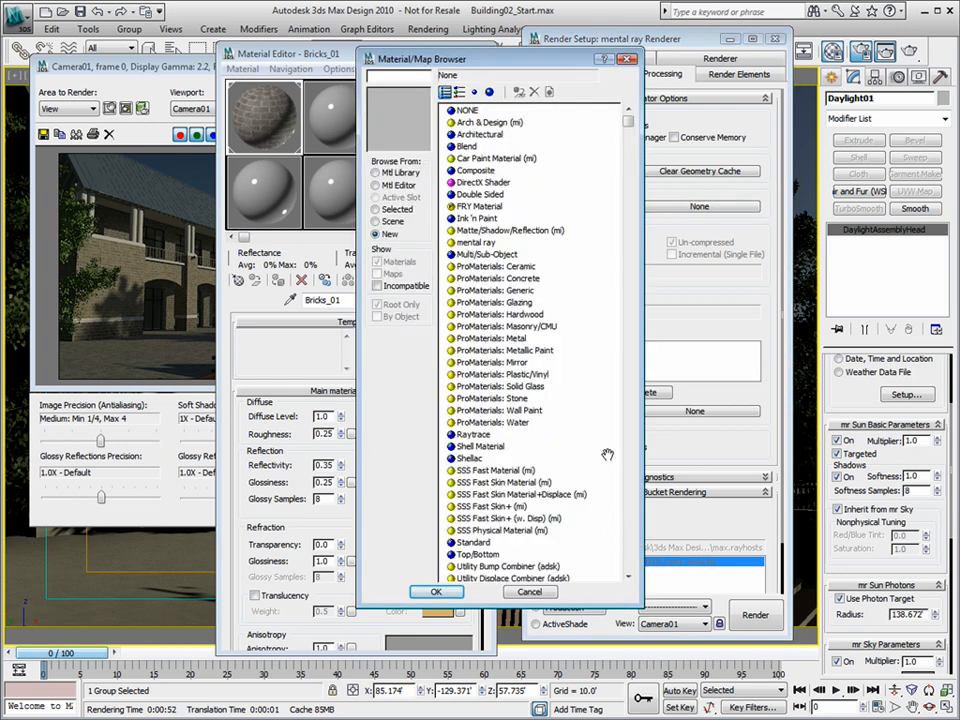
double_click(490, 122)
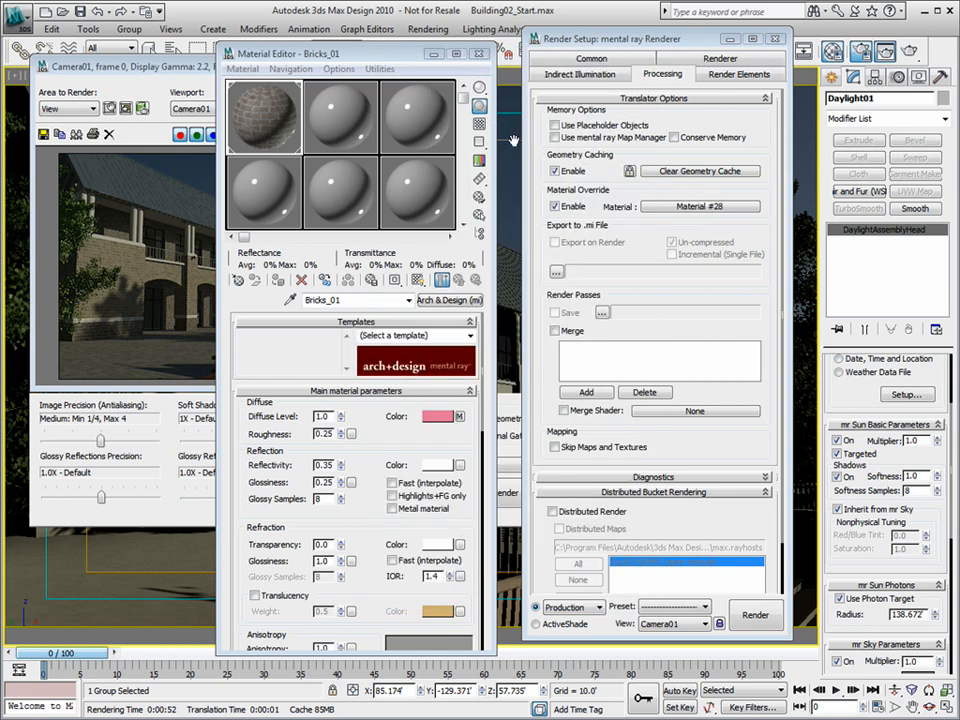
drag(700, 206, 351, 105)
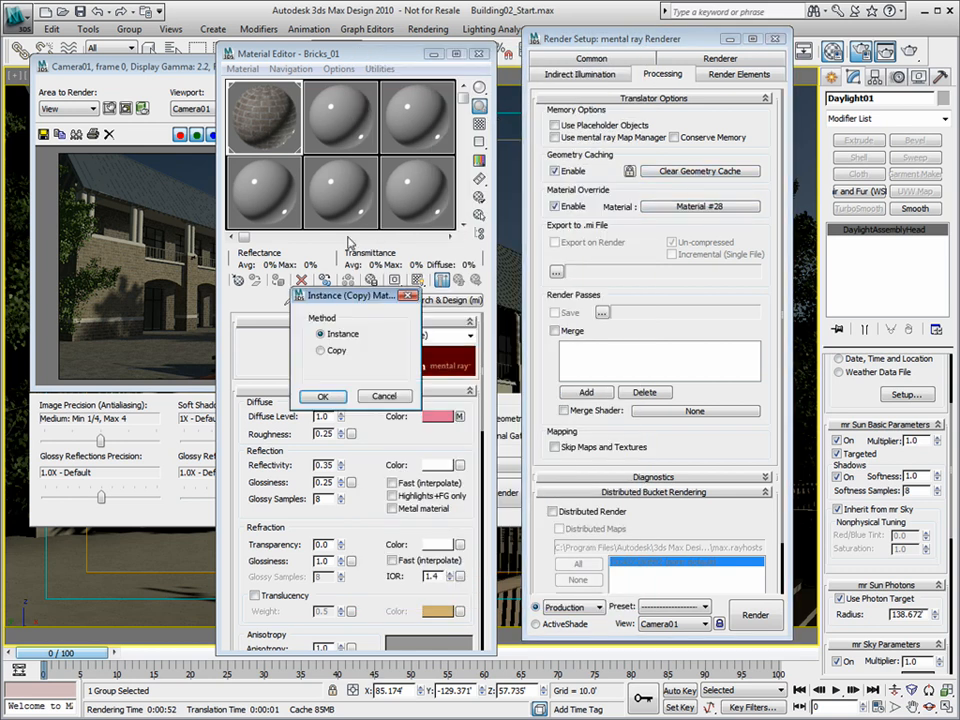
click(329, 398)
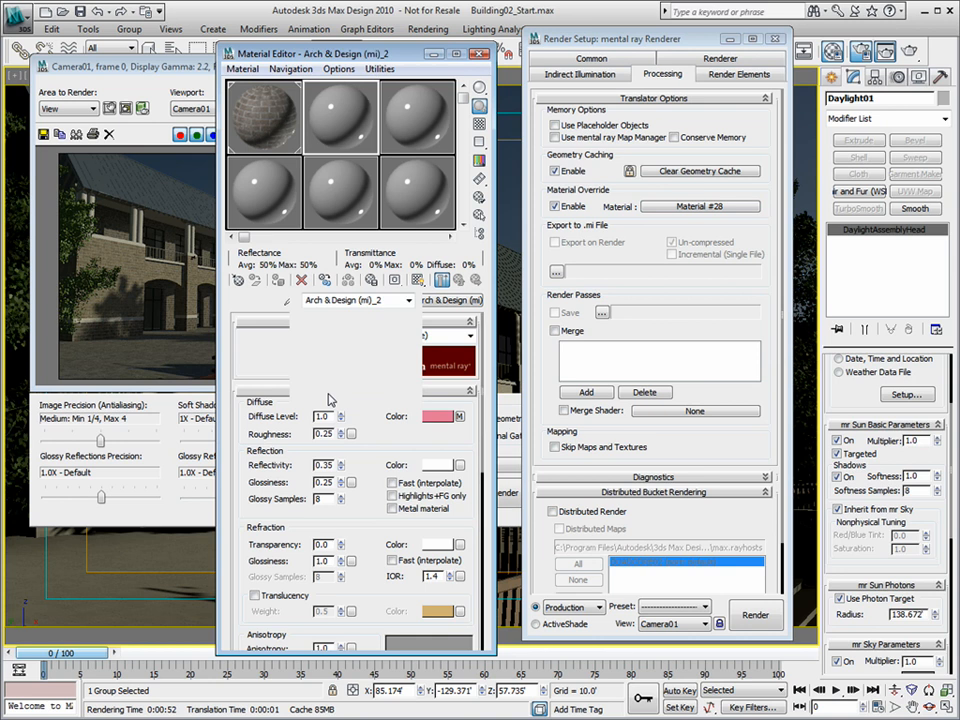
Lighten the override material's diffuse color to a very light grey.
click(452, 418)
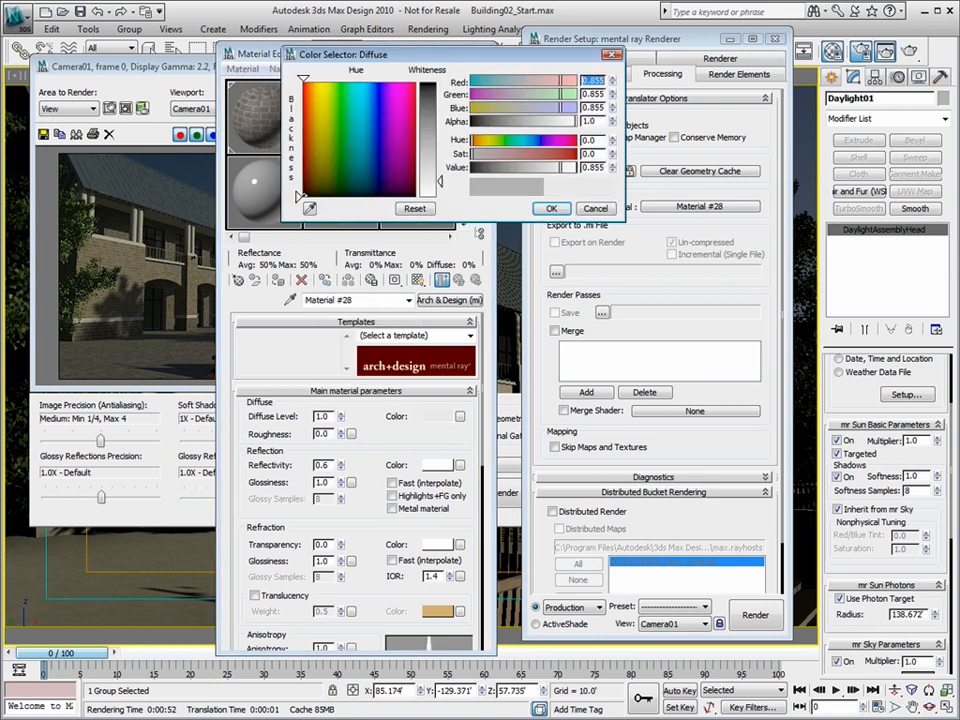
drag(441, 184, 440, 185)
click(551, 208)
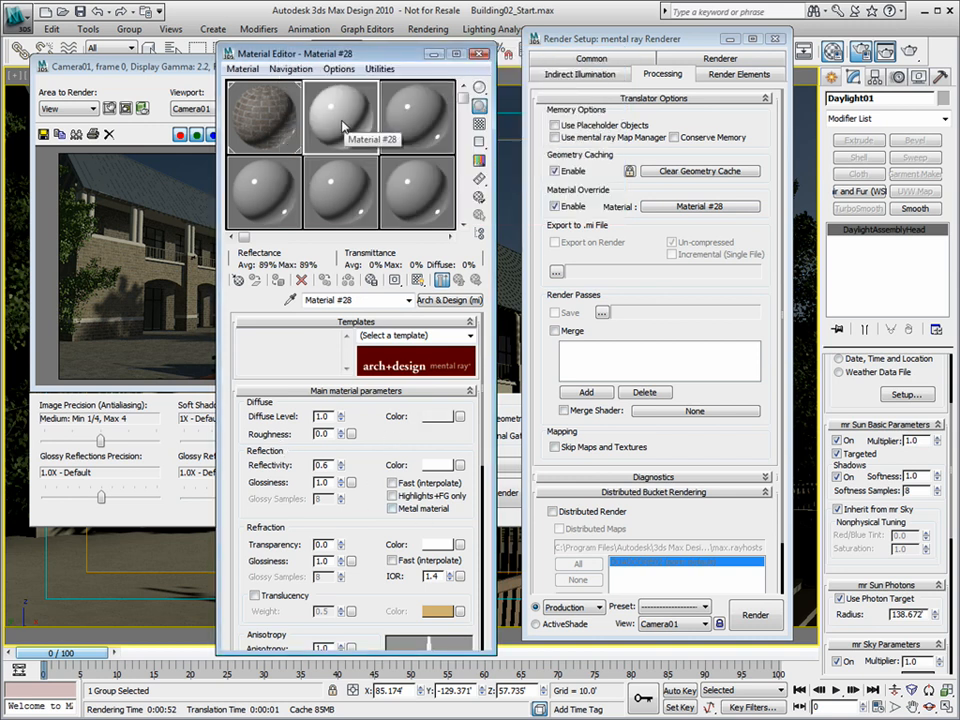
Turn on Highlights+FG only for the override material, and set its Reflectivity to 0.4 and Glossiness to 0.3.
drag(331, 480, 269, 478)
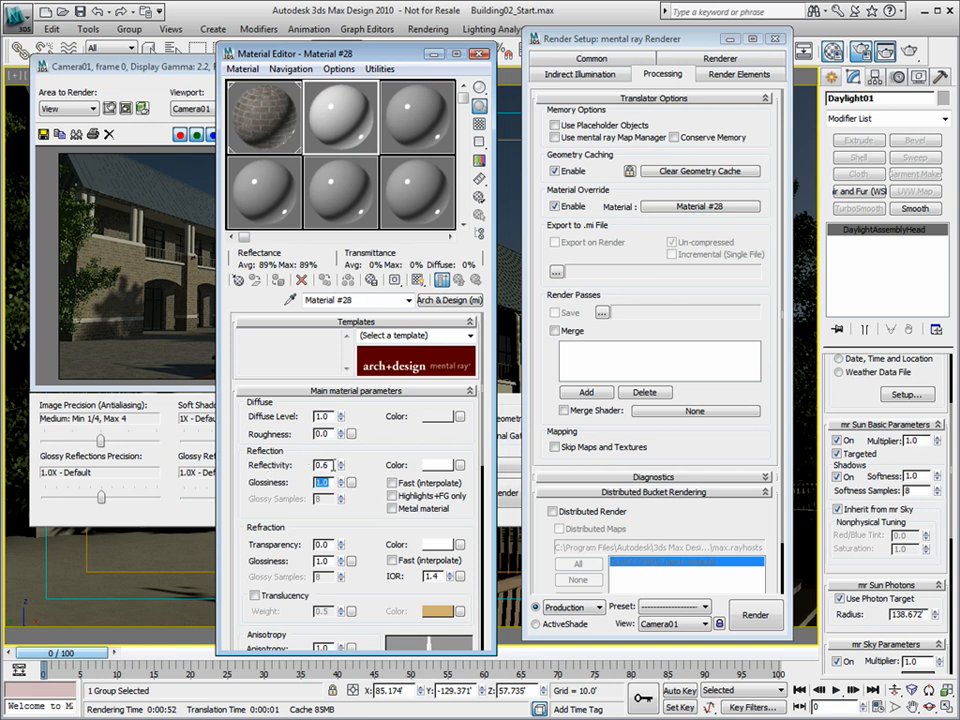
click(393, 496)
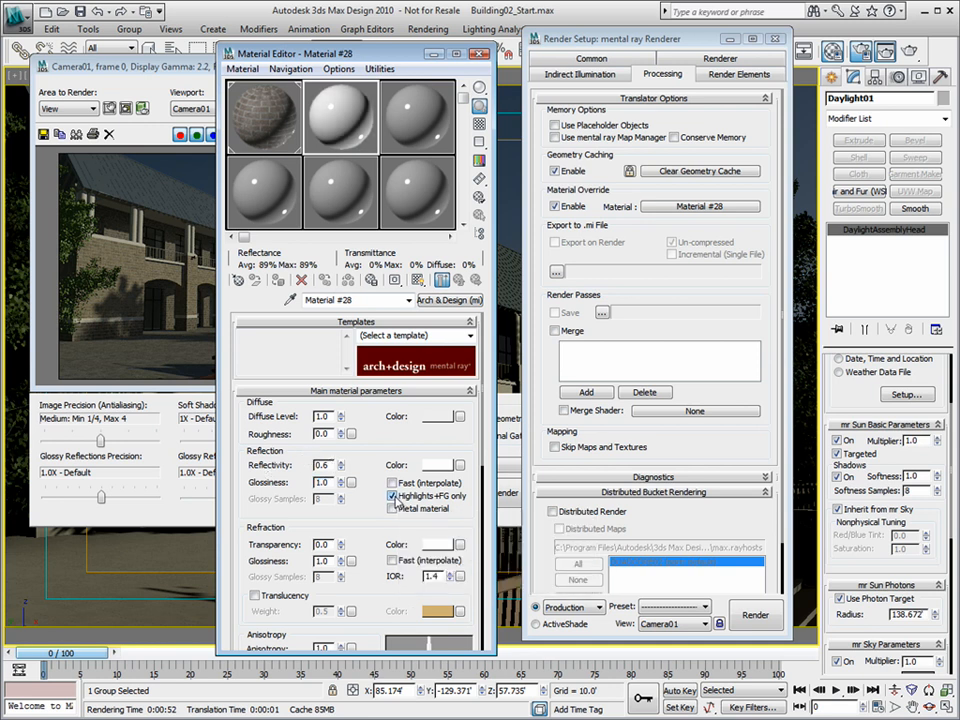
drag(329, 466, 266, 468)
text(0.5)
key(Tab)
drag(319, 466, 260, 481)
text(.4)
key(Tab)
text(0.3)
click(480, 55)
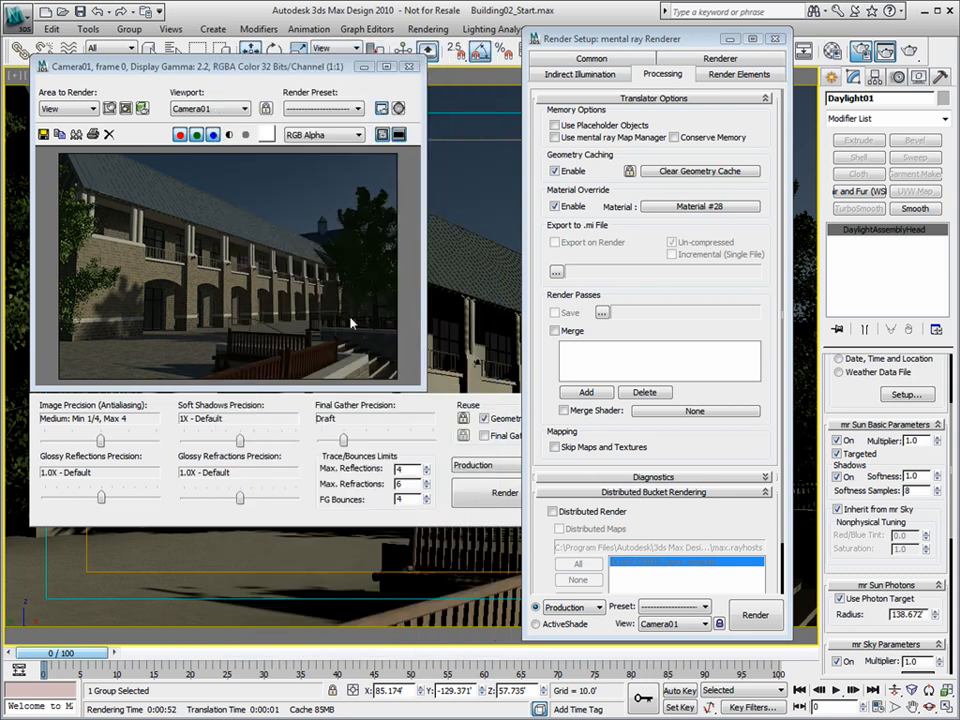
Close the rendered frame and set up a Perspective close-up of the upper balcony railing and columns, with the render settings kept open.
click(409, 66)
key(p)
click(895, 690)
drag(258, 281, 250, 175)
click(251, 50)
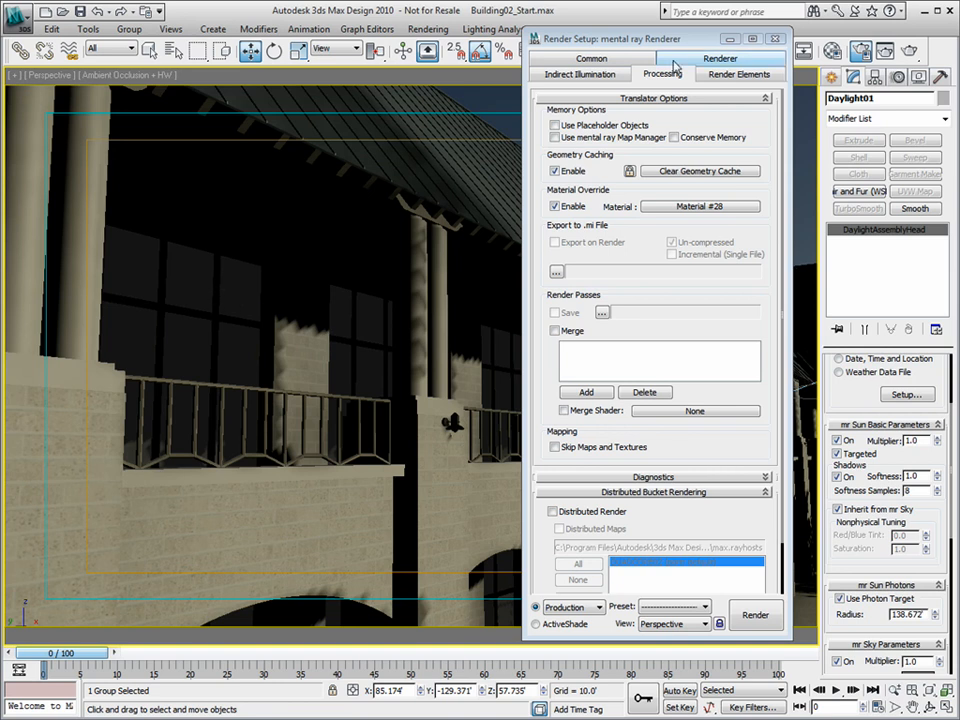
drag(700, 40, 562, 44)
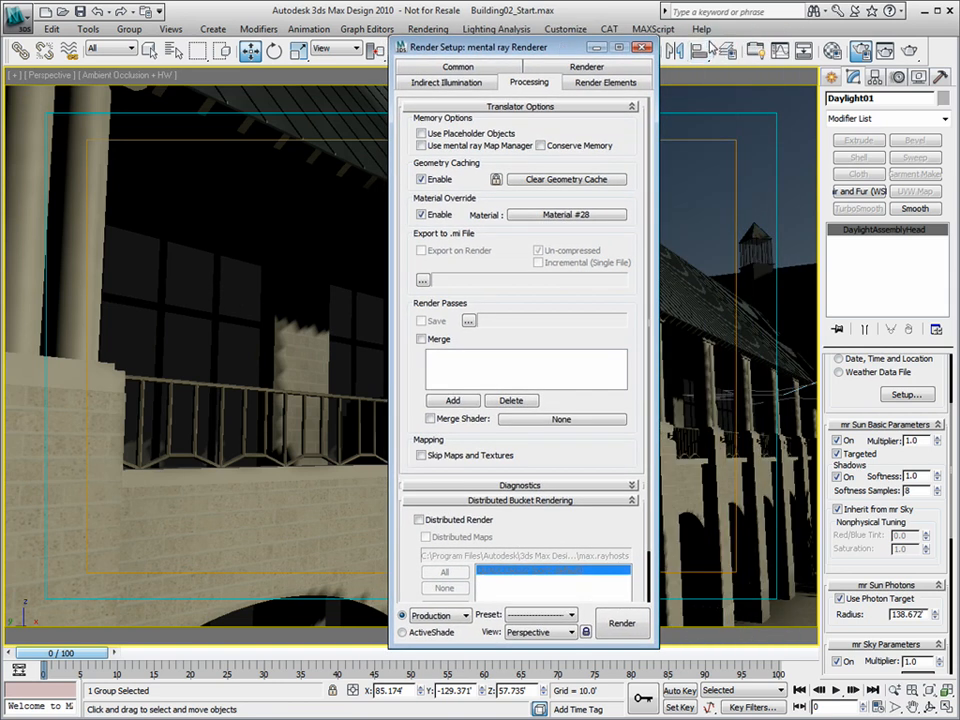
Hide the Glass layer so the window panes are left out of the test renders.
click(721, 45)
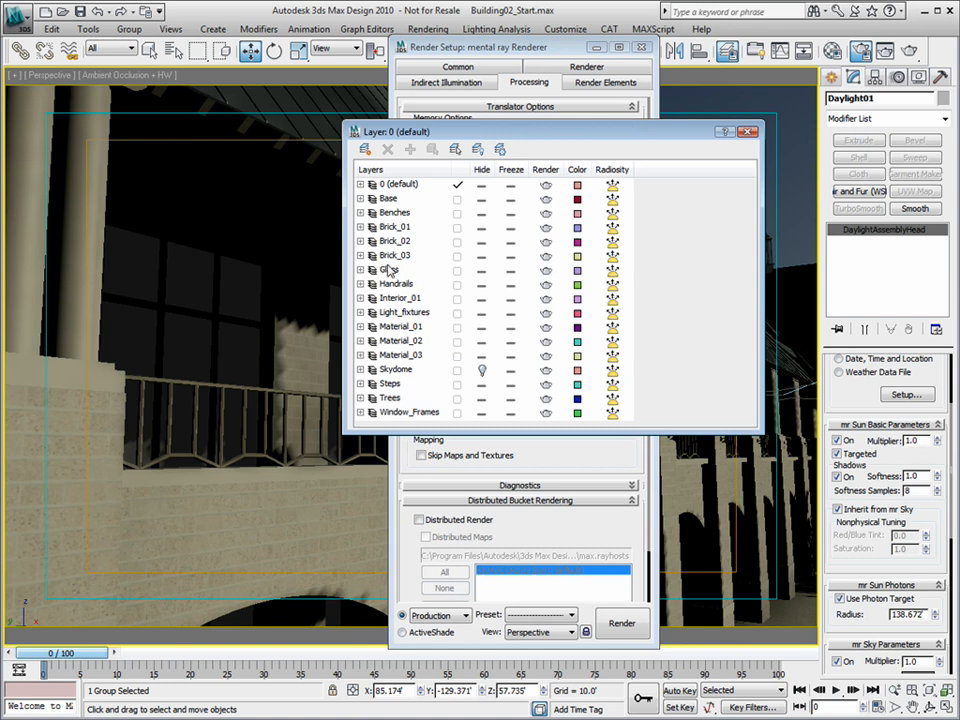
click(481, 272)
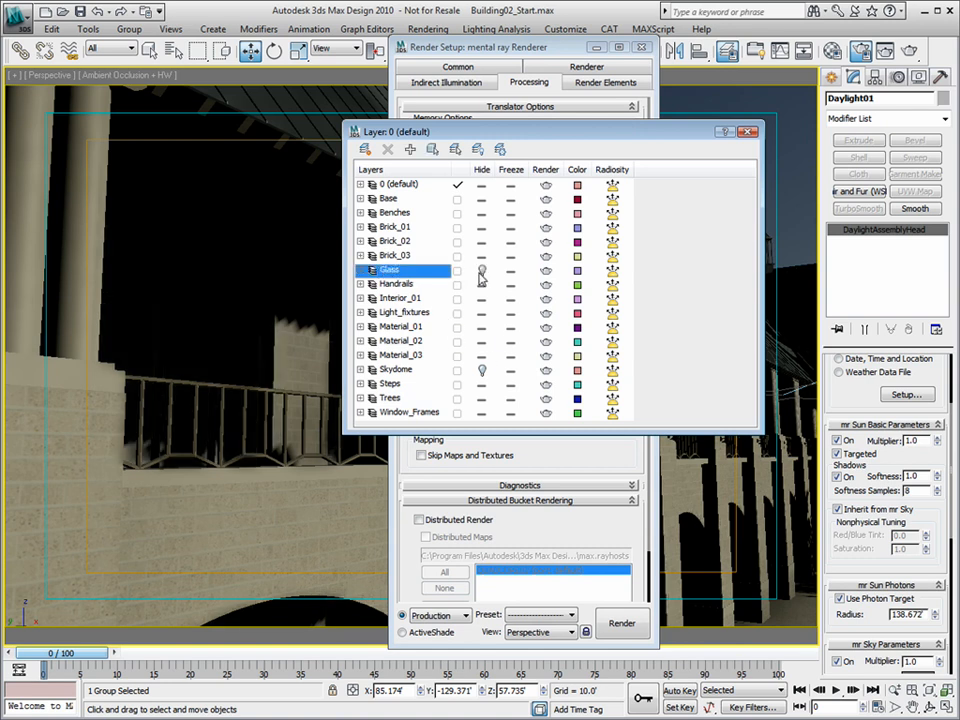
click(748, 131)
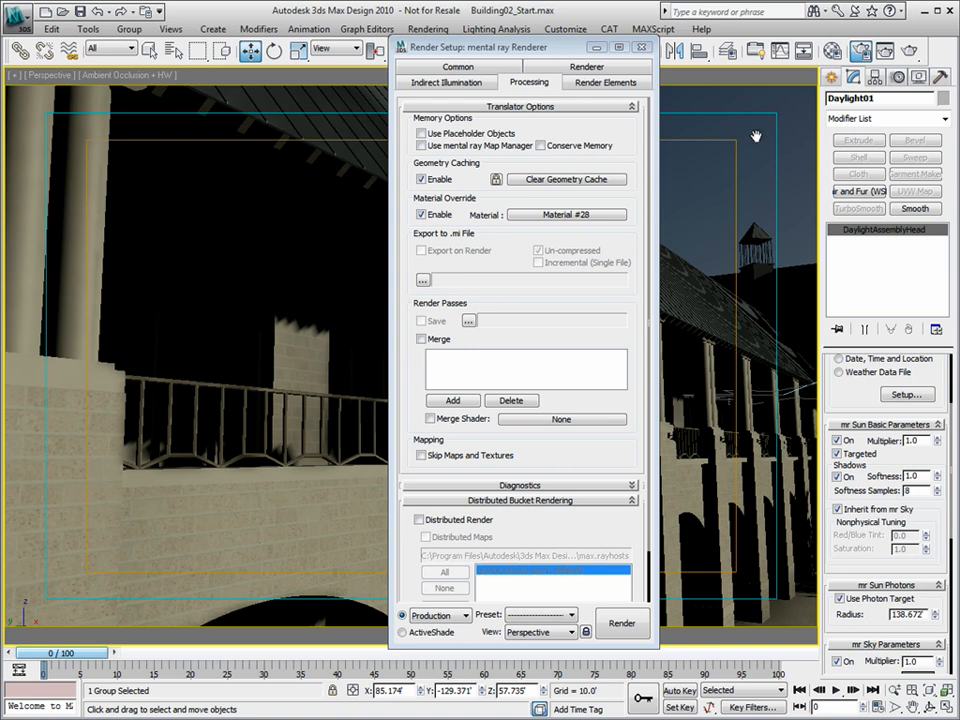
Close the render settings, switch the viewport to Camera01 and render that view.
click(641, 47)
key(c)
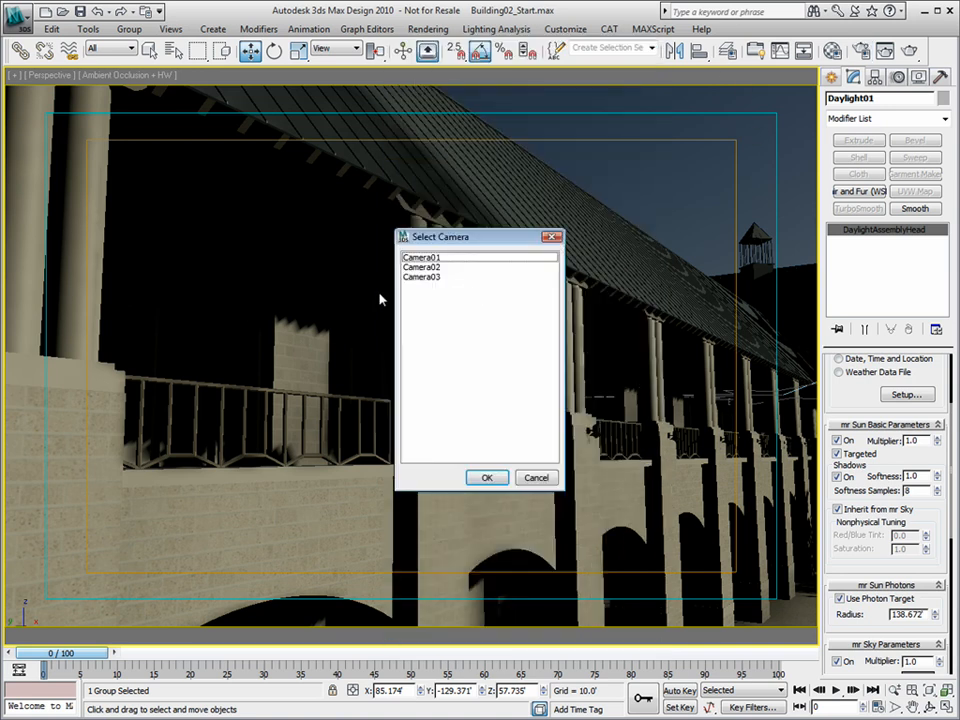
double_click(437, 257)
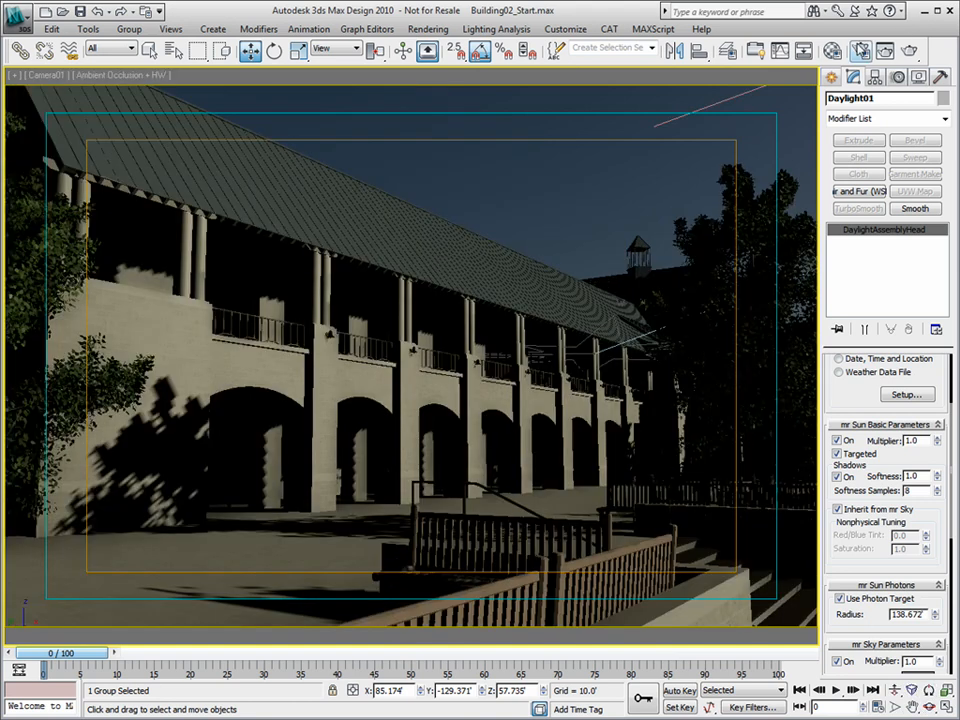
click(909, 51)
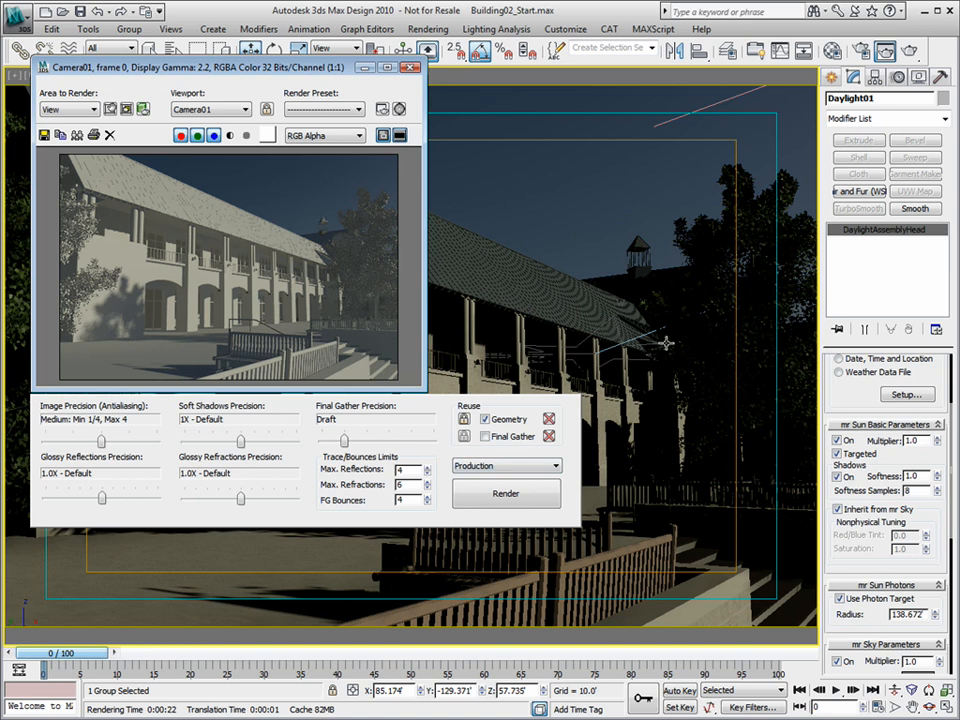
Turn off Inherit from mr Sky for the mr Sun, set its Red/Blue Tint to 0.3 and render Camera01 again.
click(839, 510)
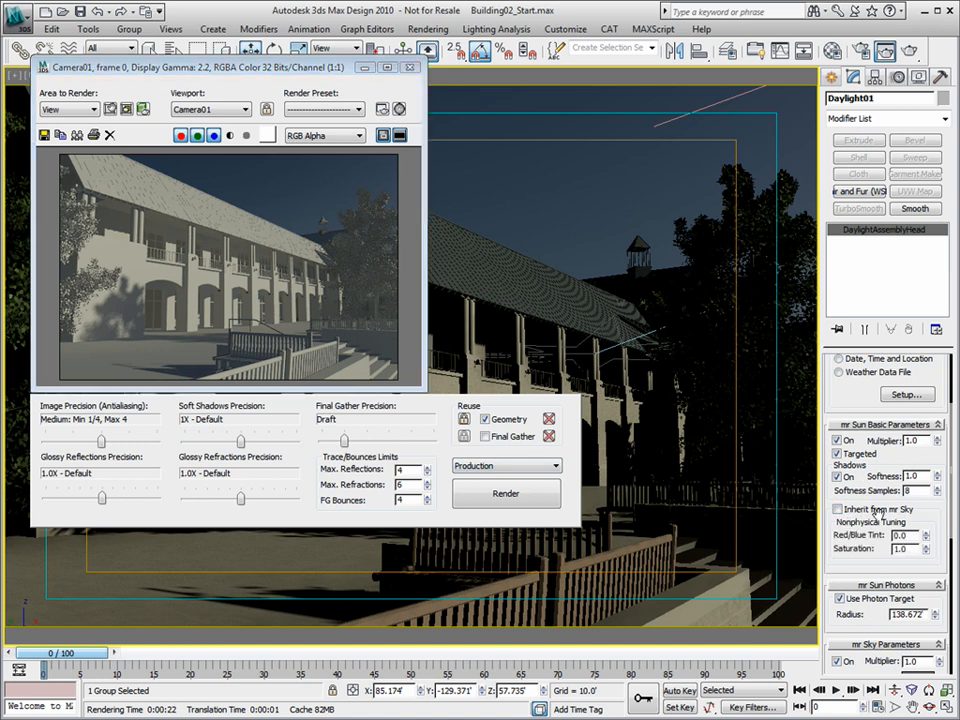
drag(872, 511, 934, 576)
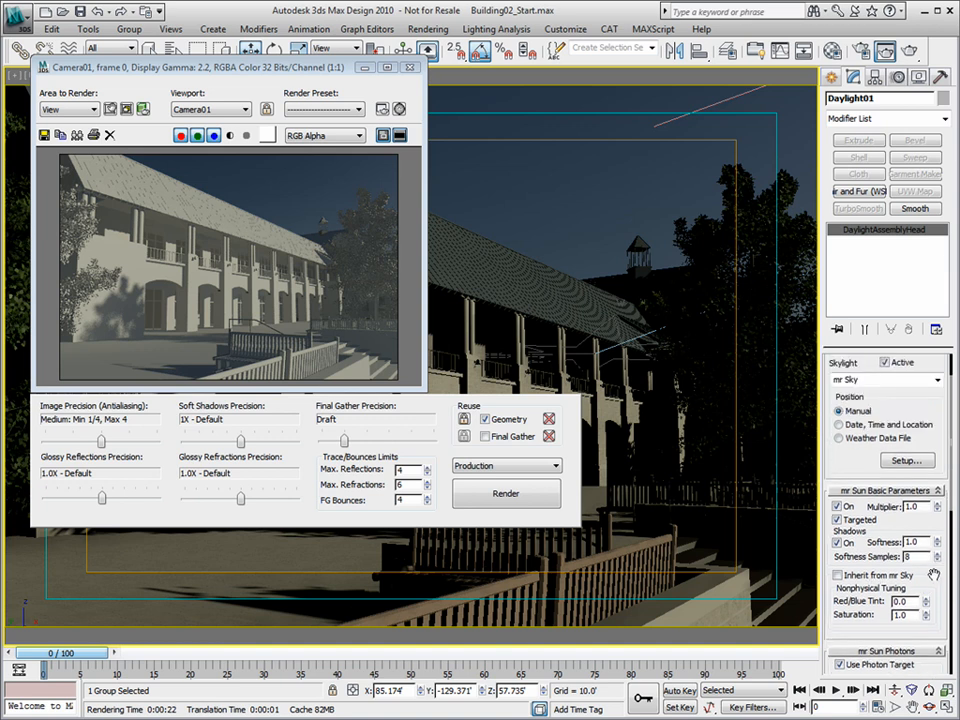
scroll(893, 545, down, 2)
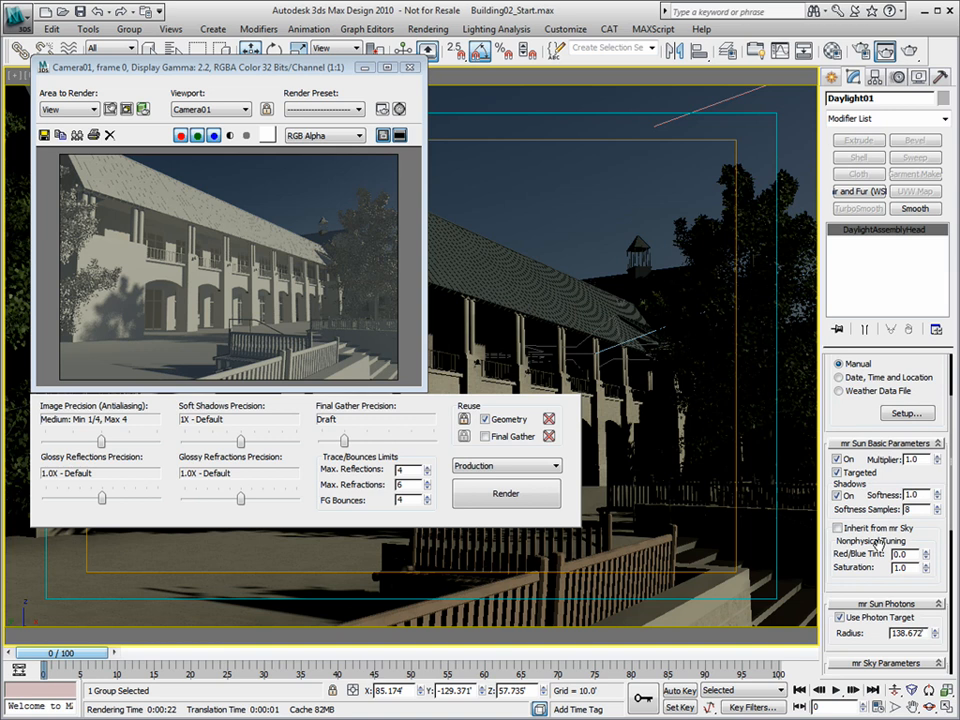
drag(911, 555, 855, 555)
text(.3)
key(Tab)
drag(926, 553, 927, 481)
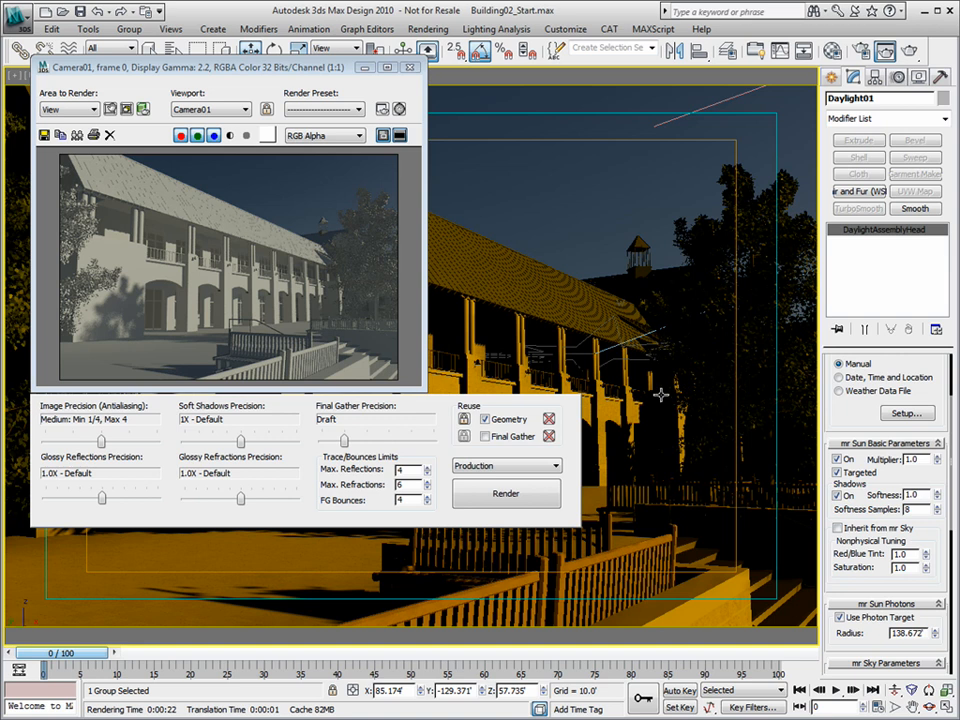
drag(926, 557, 826, 551)
key(Tab)
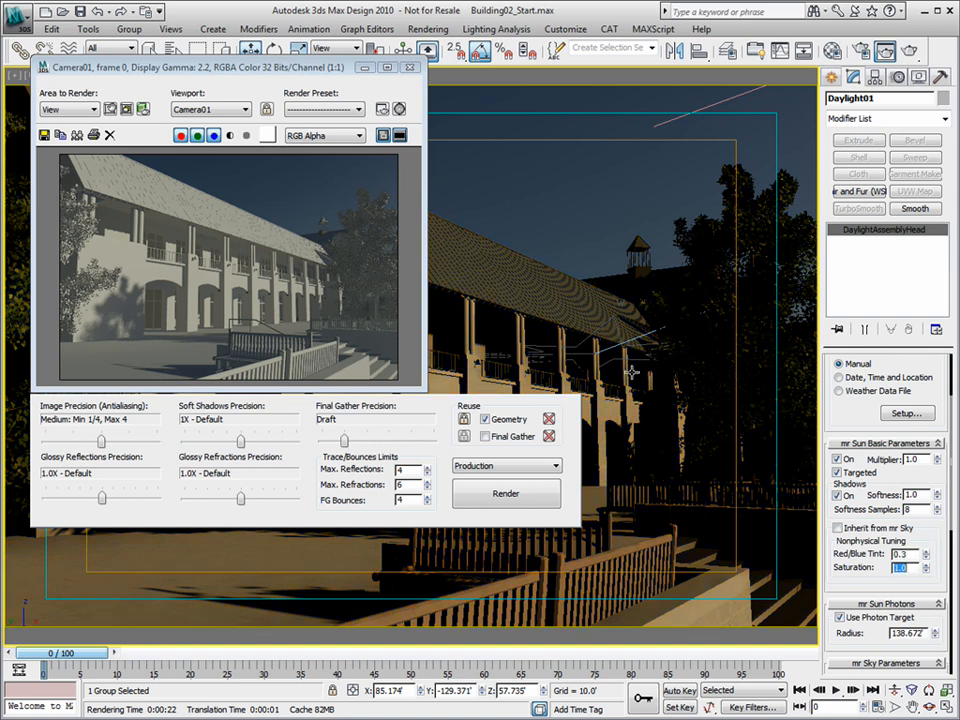
click(907, 55)
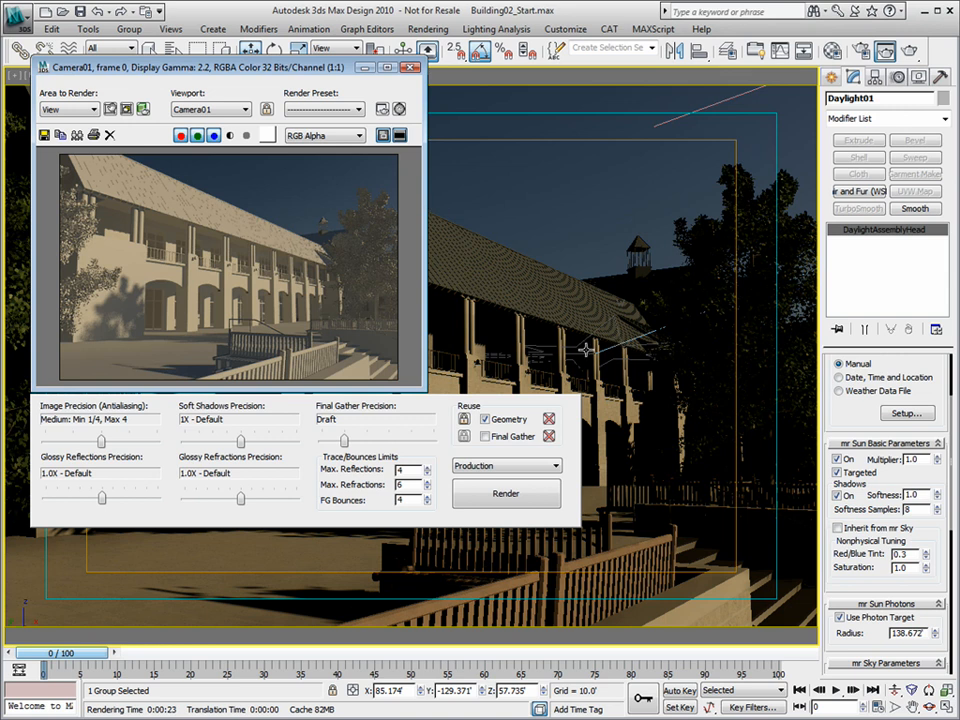
Set the mr Sun's Saturation to 0.8 and Red/Blue Tint to 0.2, and re-render the camera view.
drag(911, 567, 845, 566)
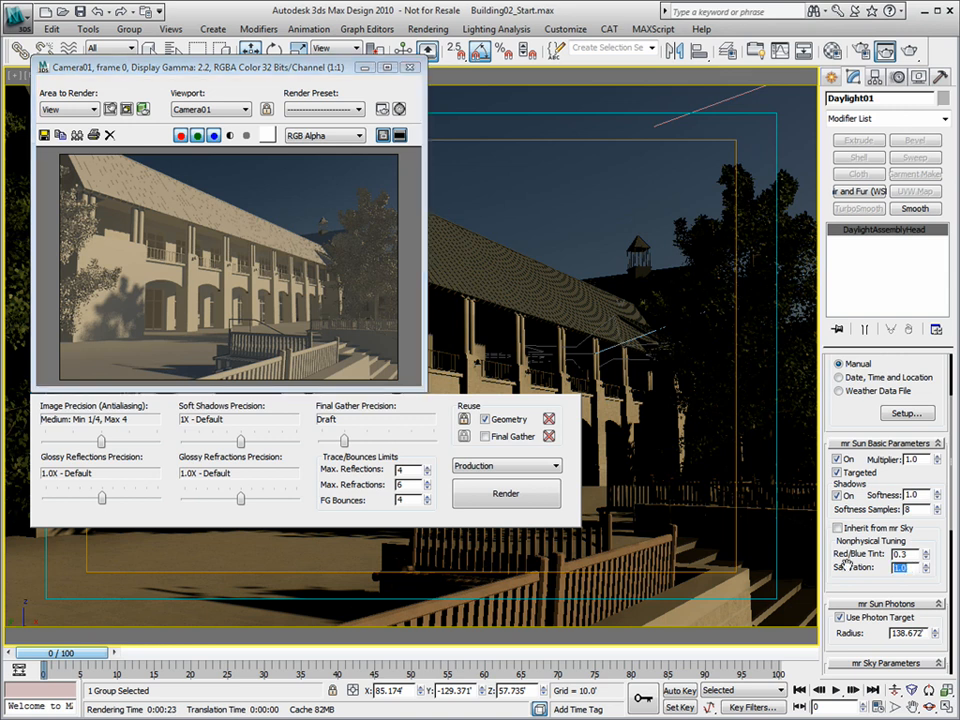
text(.8)
drag(907, 554, 841, 554)
text(.2)
key(Tab)
click(910, 55)
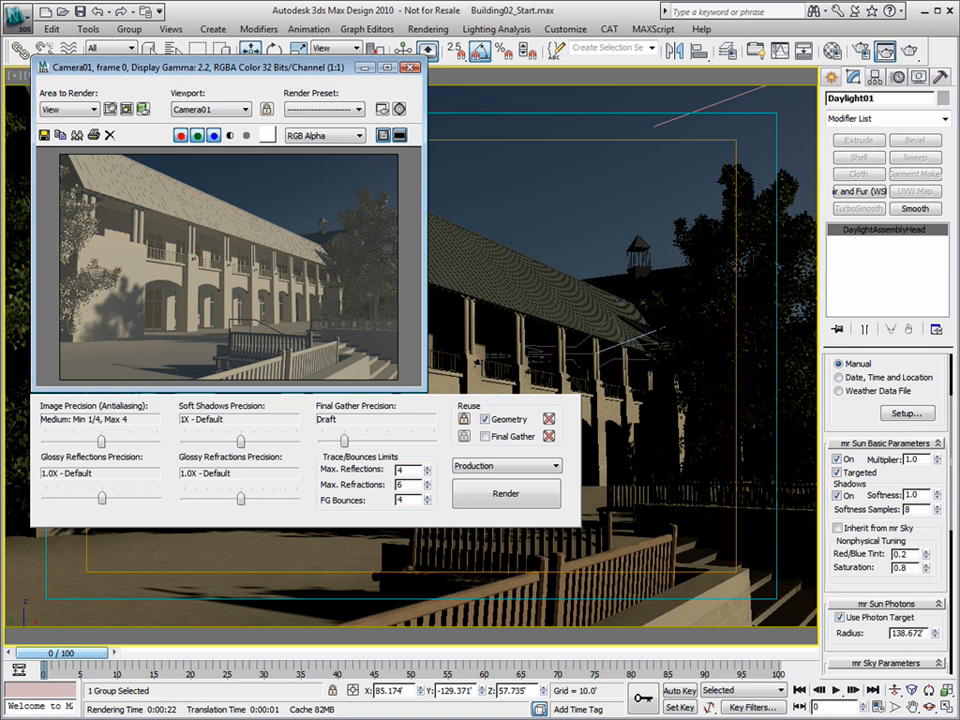
Try warming the mr Sky tint, reset its Red/Blue Tint and Saturation to 0.0, and render the view.
scroll(945, 553, down, 3)
scroll(945, 553, down, 3)
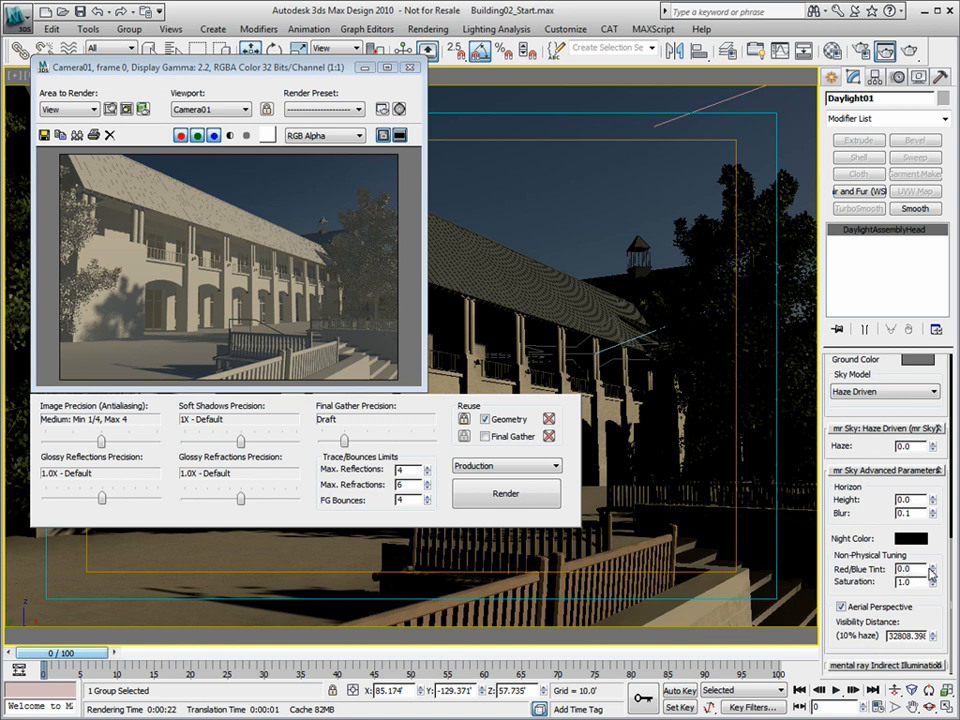
drag(933, 569, 936, 531)
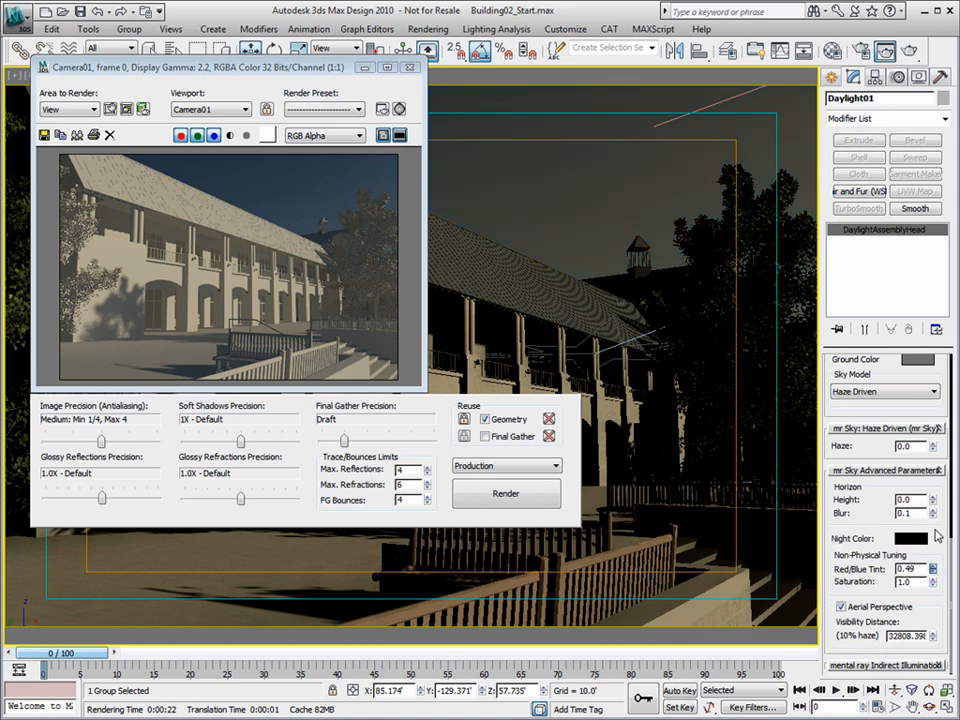
mouse_move(933, 568)
mouse_down()
mouse_move(940, 626)
mouse_move(934, 555)
mouse_move(934, 586)
mouse_move(937, 572)
mouse_up()
right_click(934, 583)
right_click(933, 571)
key(shift+q)
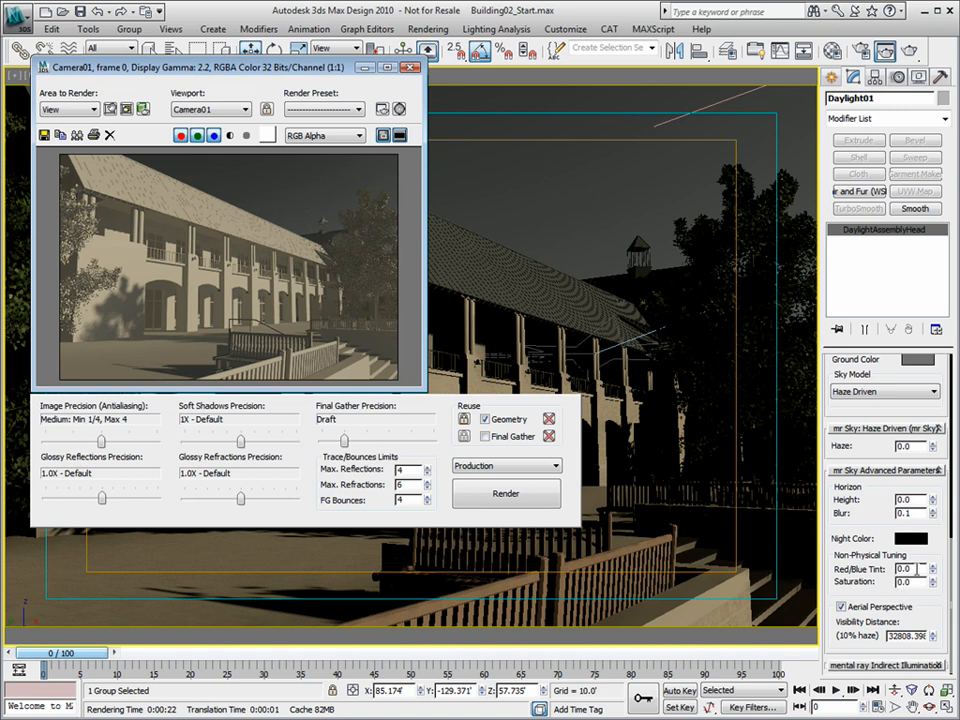
Restore the mr Sky's non-physical Saturation to 1.0.
drag(920, 569, 844, 565)
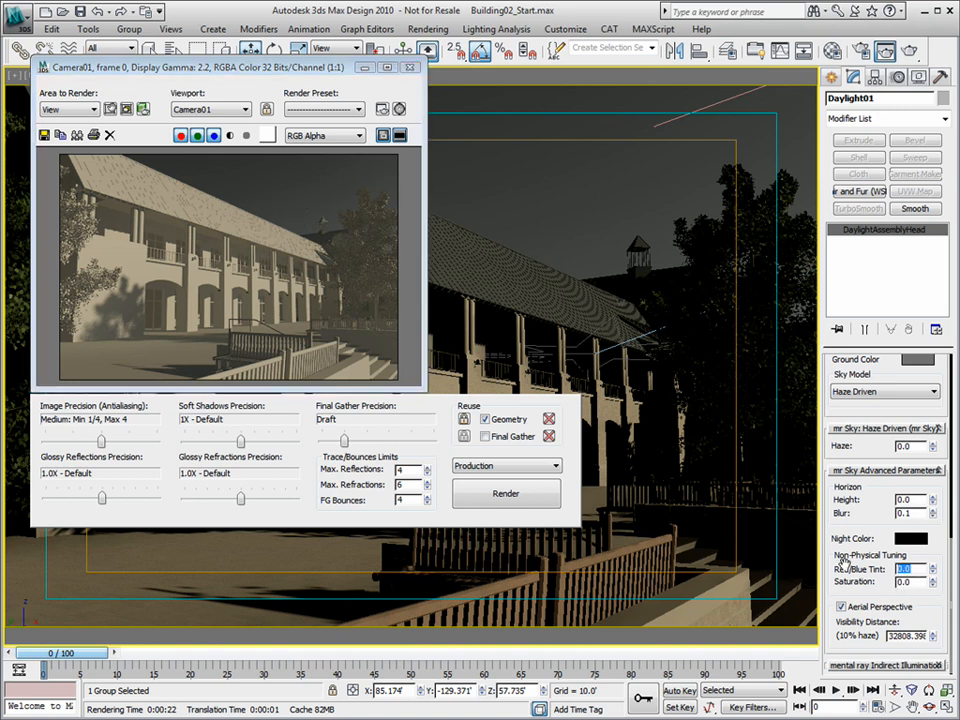
drag(920, 582, 827, 589)
text(1)
key(Tab)
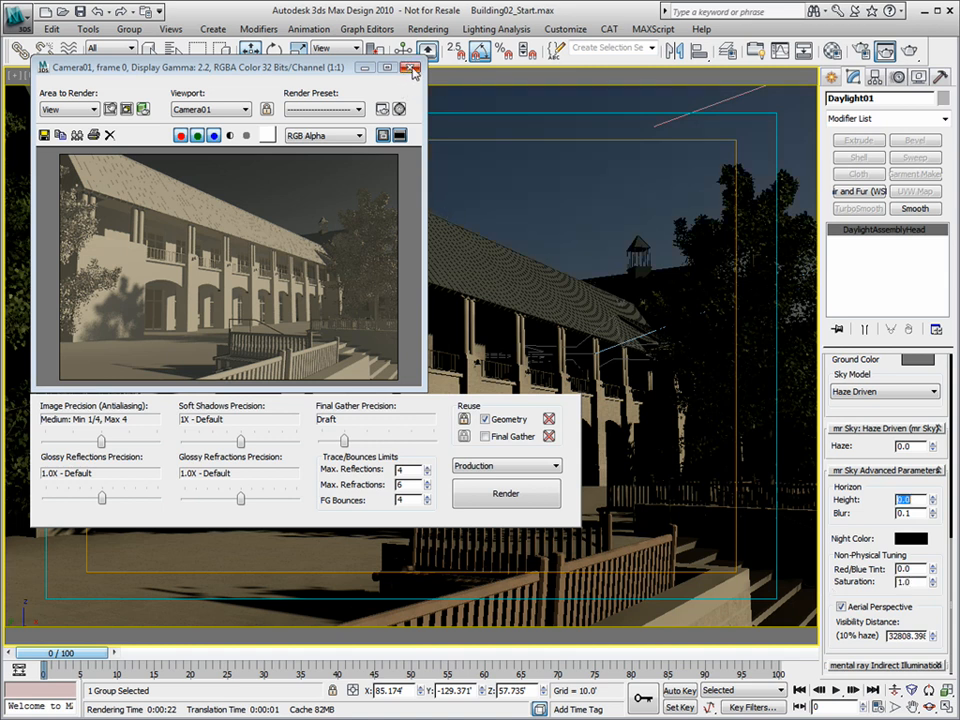
Try several haze amounts for the mr Sky and leave Haze at 0.5.
drag(916, 447, 808, 452)
text(.25)
key(Return)
drag(934, 444, 934, 378)
drag(935, 452, 935, 505)
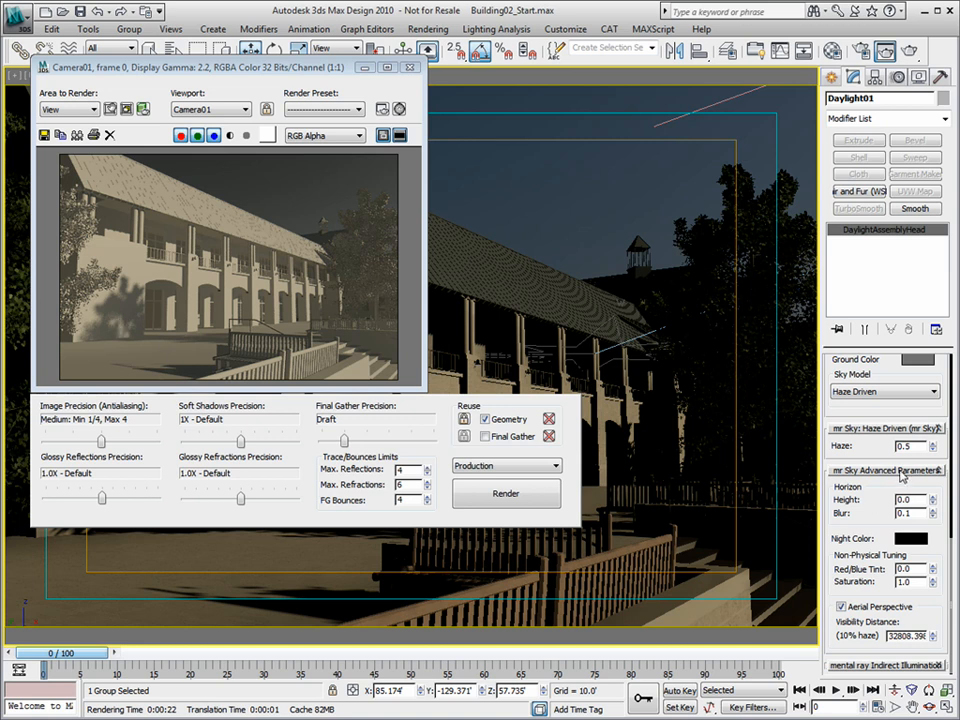
Set the mr Sun's shadow Softness to 8.0 and render Camera01 to check the shadow edges.
scroll(893, 558, up, 5)
scroll(895, 558, down, 3)
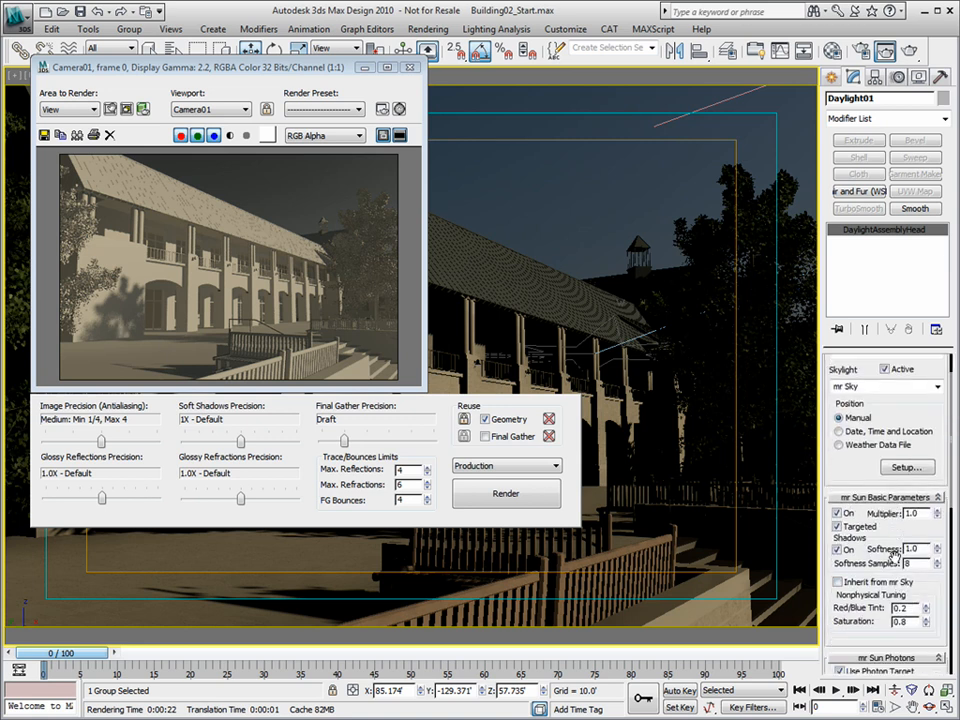
double_click(906, 518)
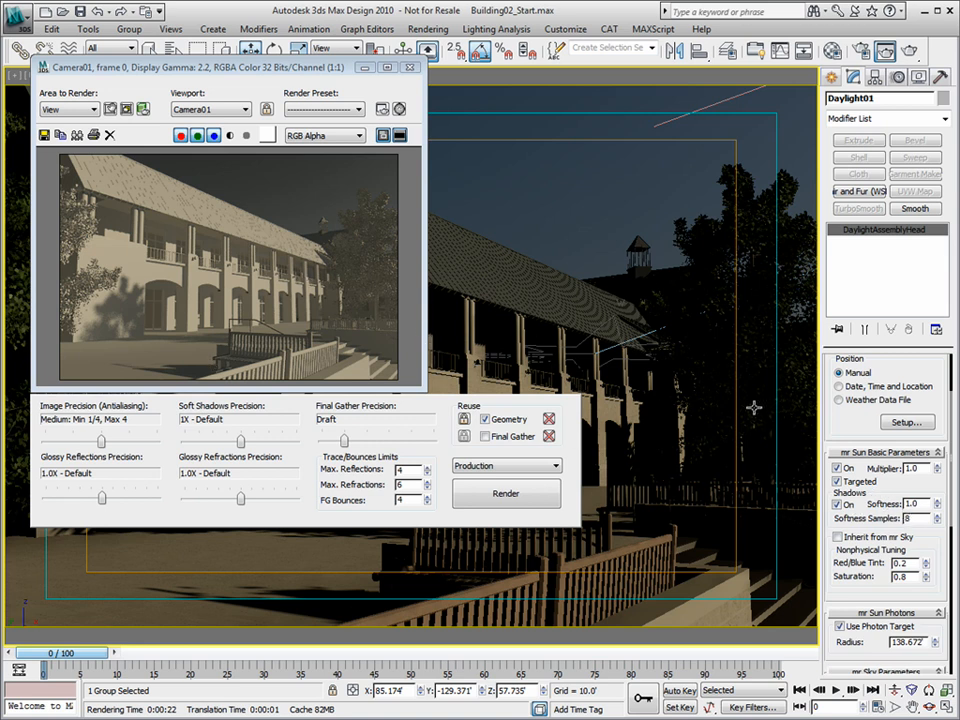
drag(937, 504, 840, 508)
text(3)
key(Tab)
click(906, 50)
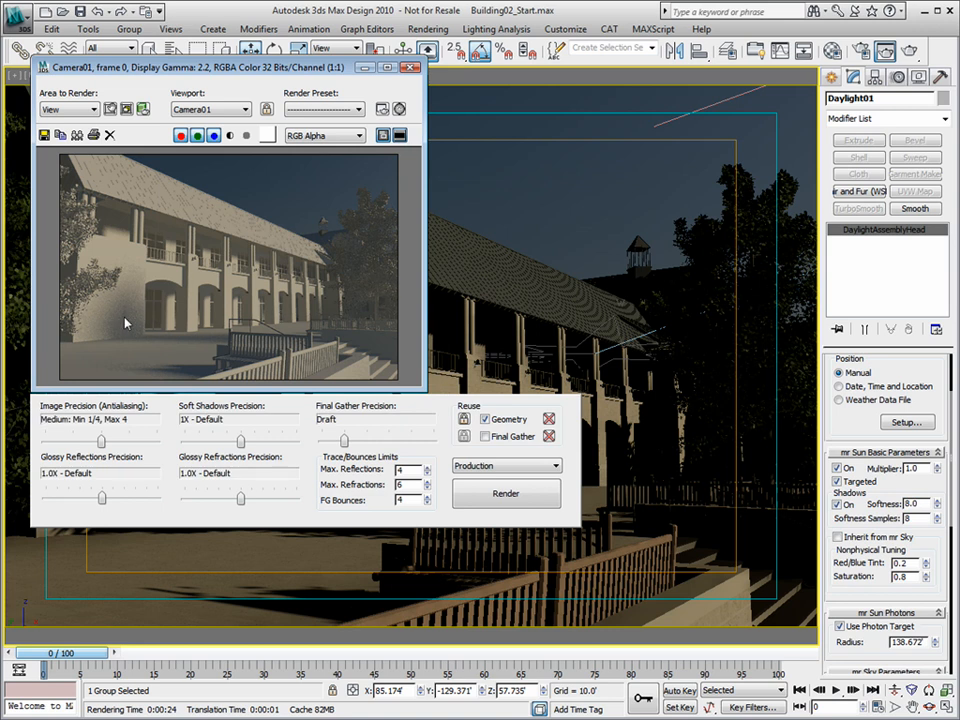
Set the mr Sun's shadow Softness to 4.0 and Softness Samples to 24, and re-render the view.
drag(921, 503, 823, 508)
text(4)
key(shift+Tab)
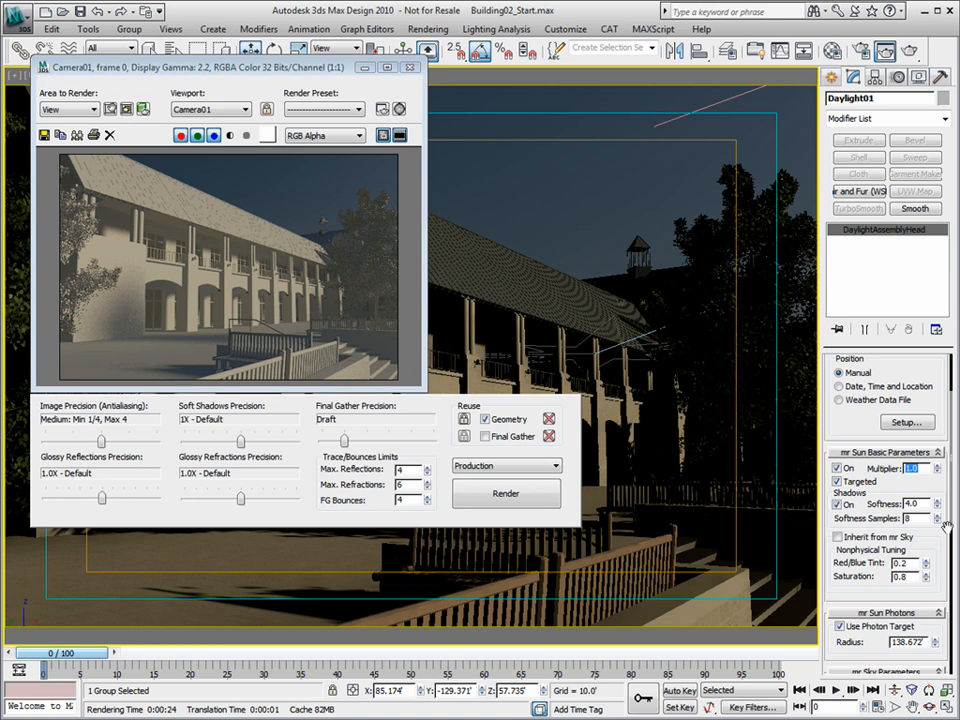
drag(926, 519, 844, 512)
click(910, 52)
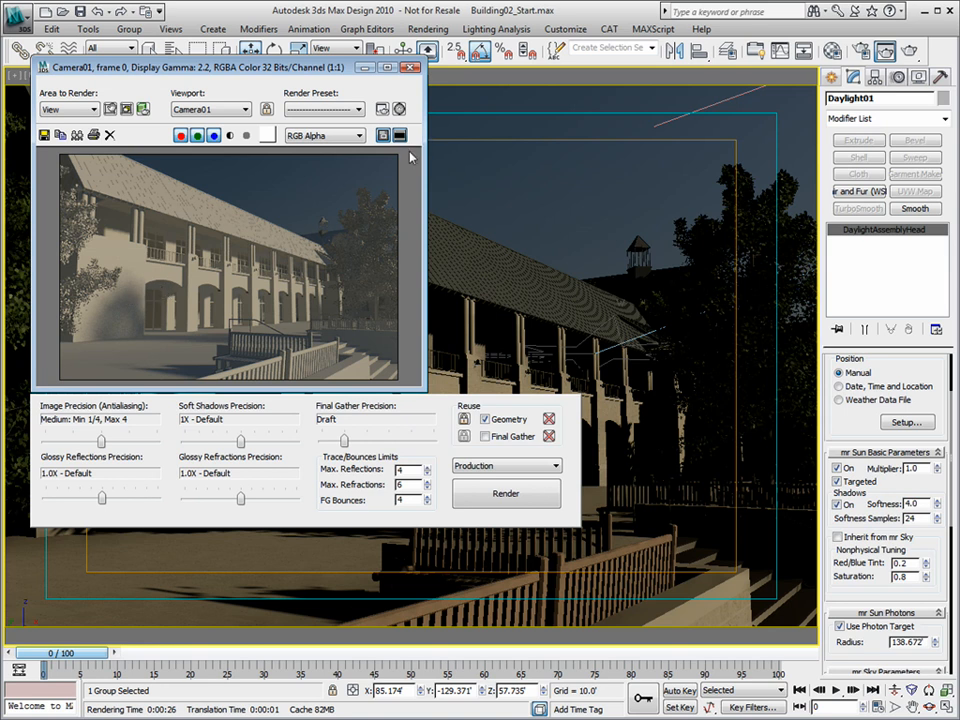
Inspect the Bricks_01 material in an enlarged sample preview, then close the Material Editor.
click(831, 50)
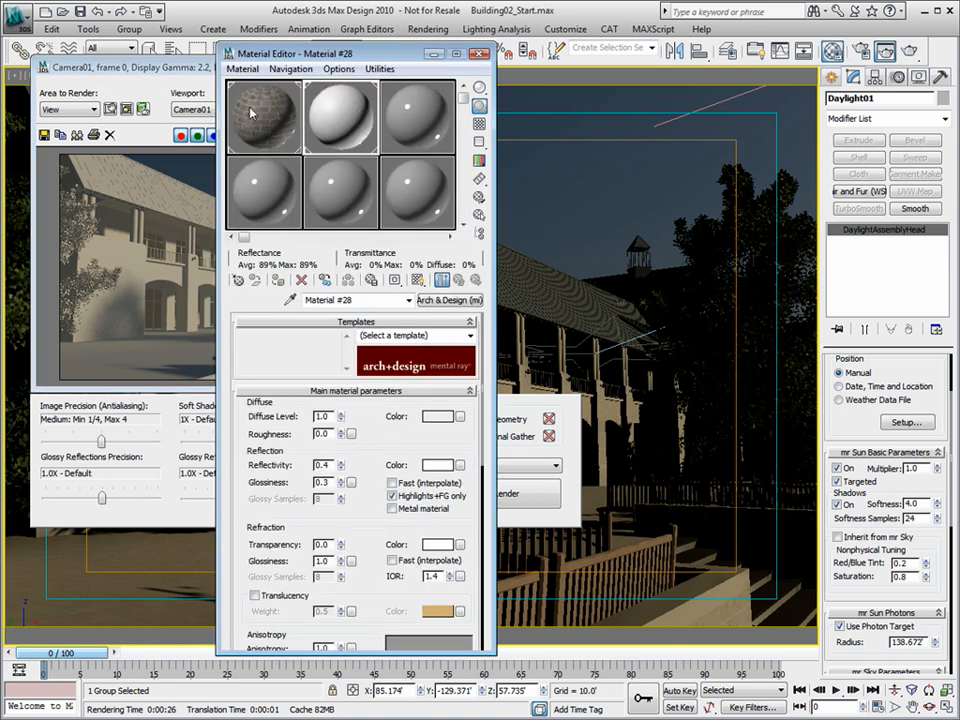
click(265, 117)
double_click(265, 123)
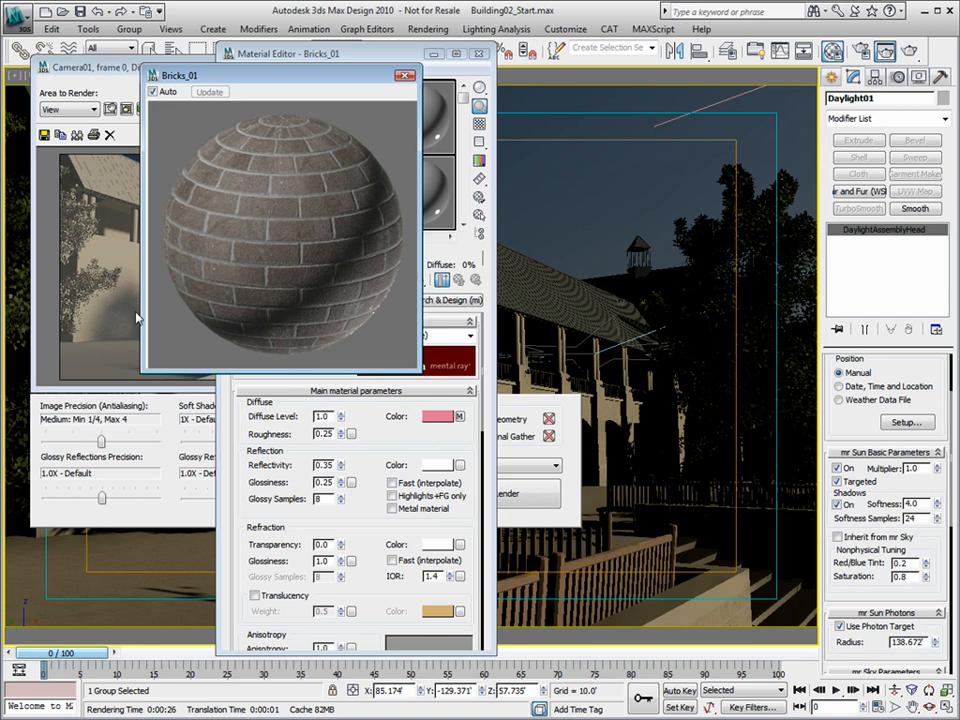
click(405, 75)
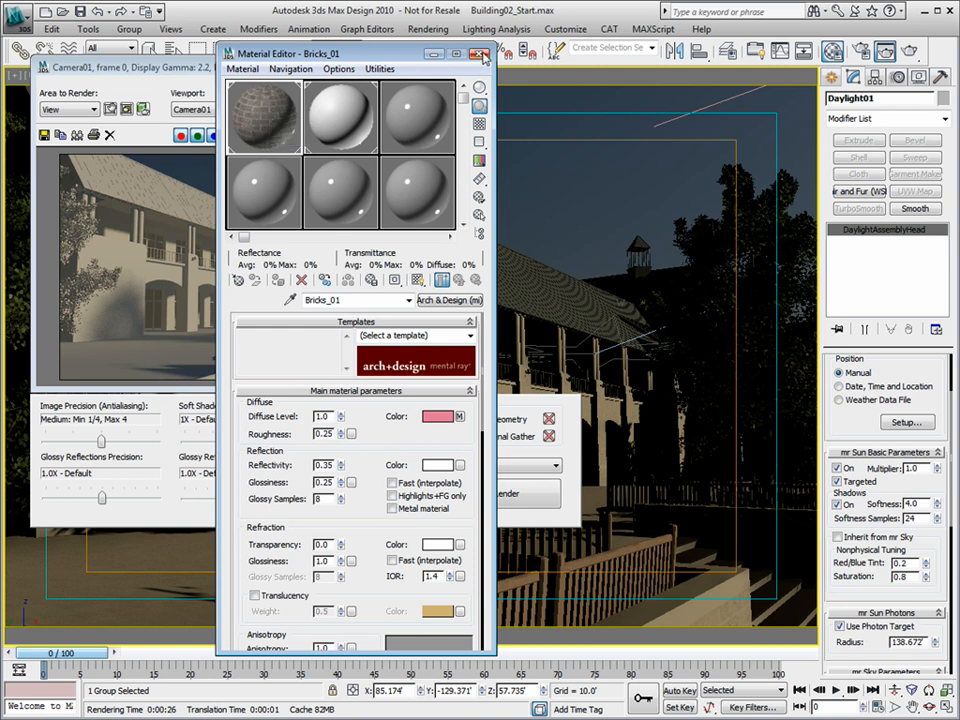
click(479, 54)
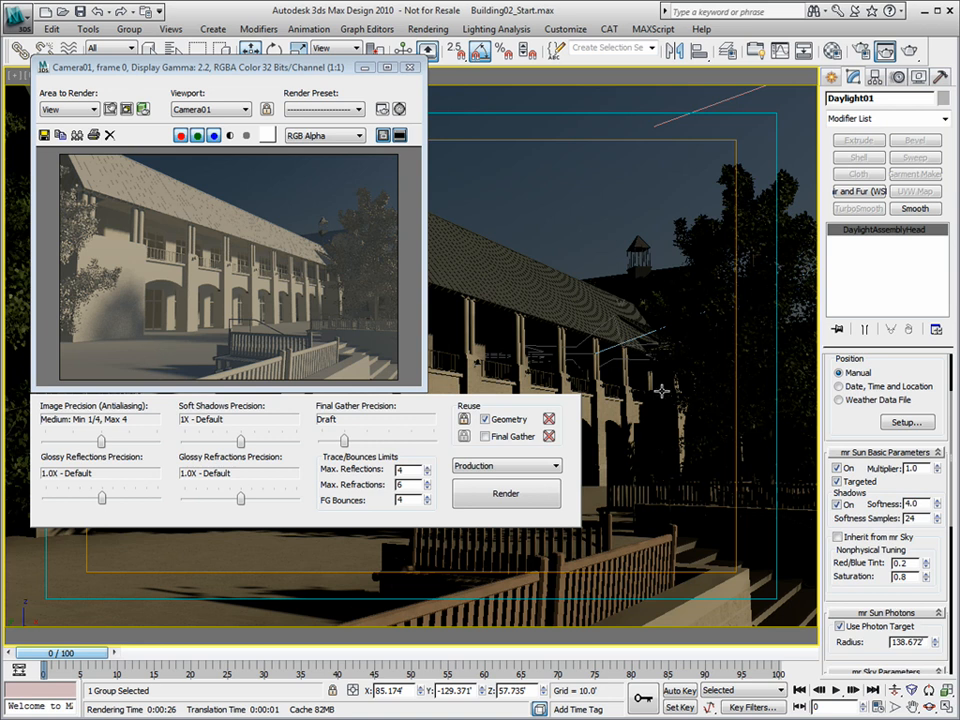
Close the rendered frame, switch to an elevated Perspective overview and move the Daylight sun high above the building.
scroll(930, 527, down, 1)
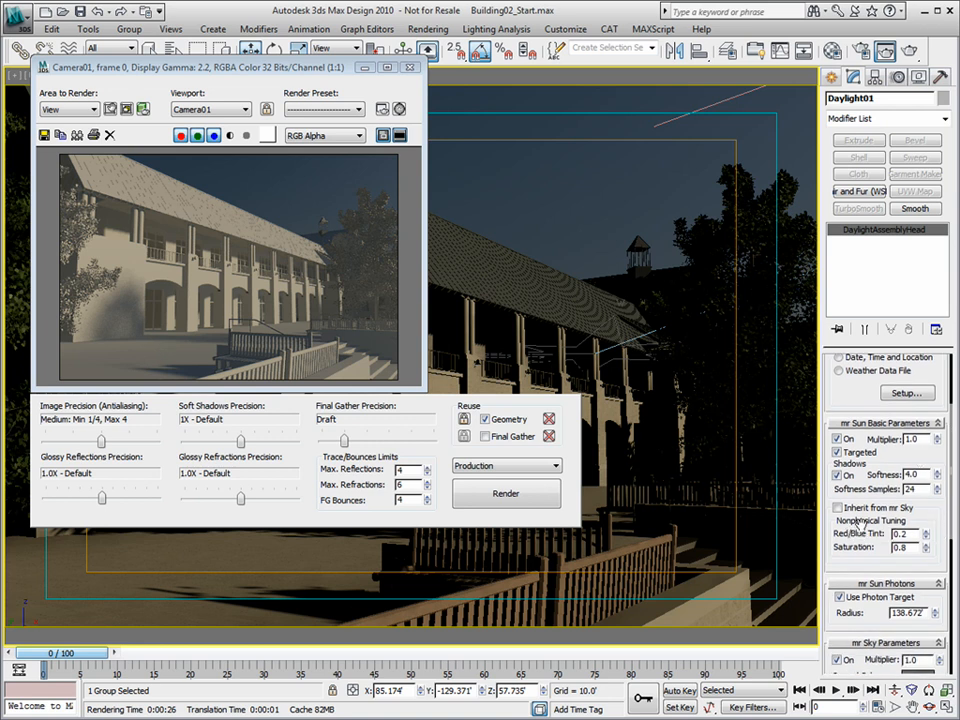
click(411, 68)
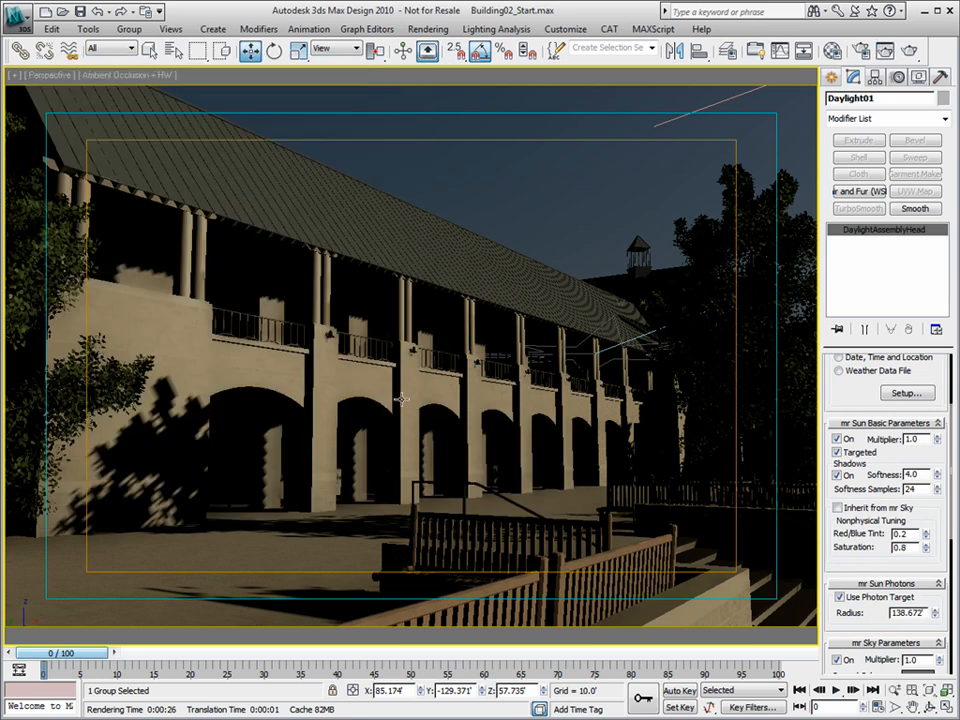
key(p)
alt+middle_drag(375, 399, 623, 343)
drag(583, 243, 336, 167)
click(538, 251)
click(668, 231)
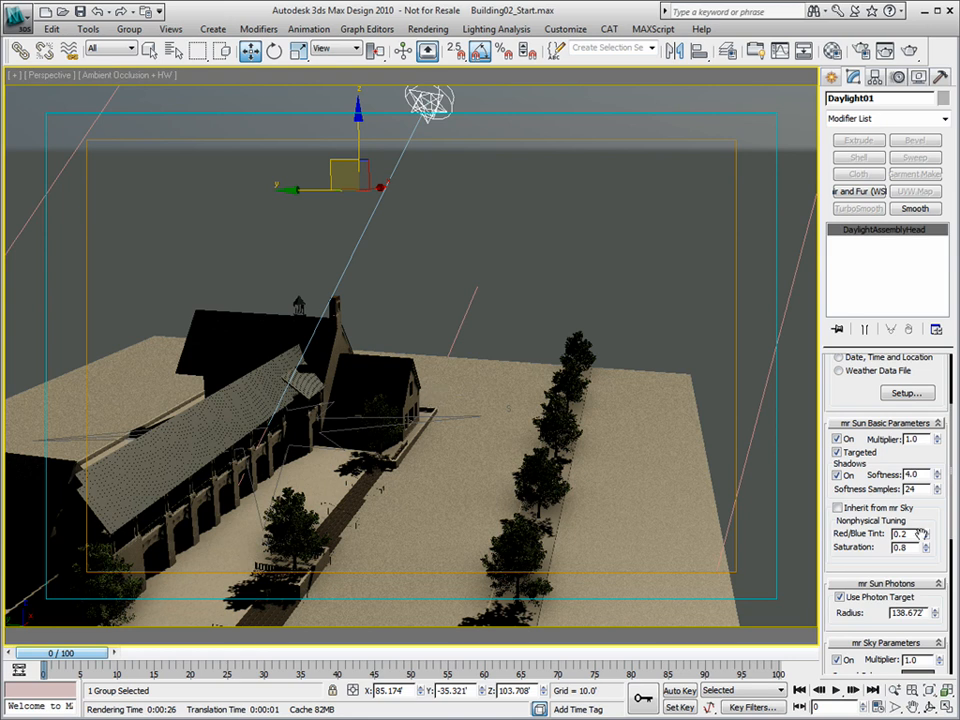
Try a mr Sun Red/Blue Tint of 0.7 and switch Inherit from mr Sky on and off again.
drag(926, 536, 930, 536)
mouse_move(926, 534)
mouse_down()
mouse_move(925, 518)
mouse_move(930, 528)
mouse_up()
click(836, 510)
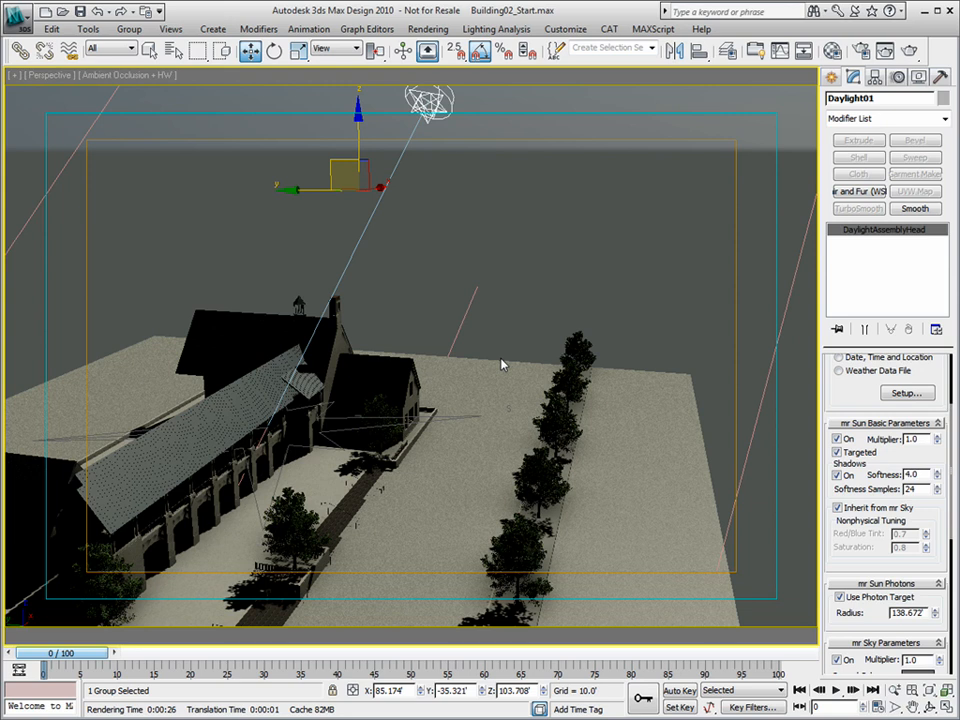
click(838, 509)
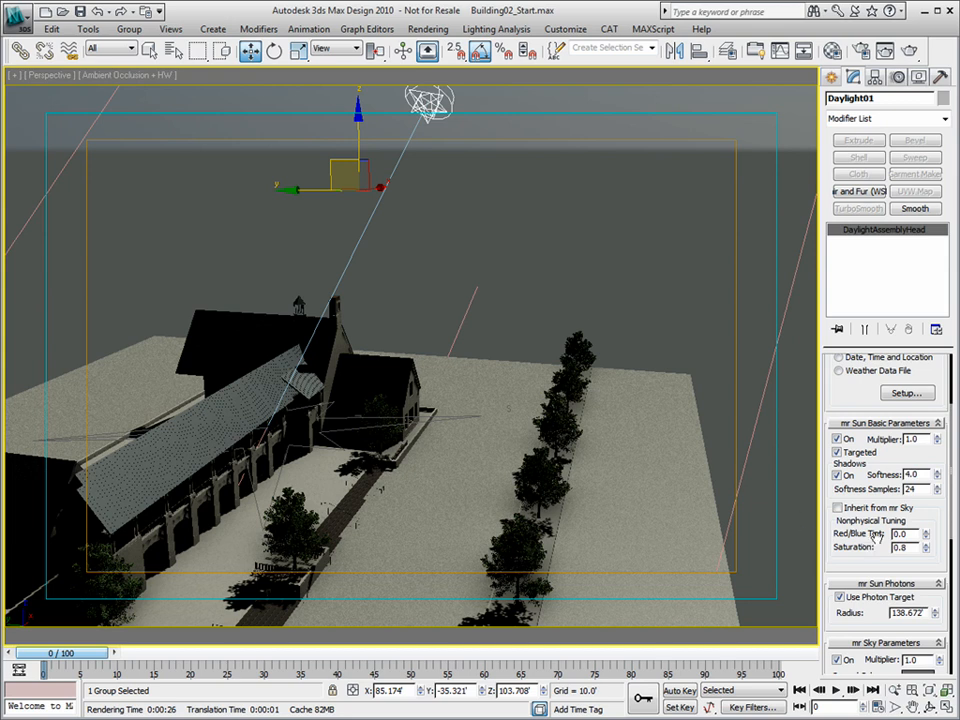
Set the mr Sun's Red/Blue Tint to 0.25.
drag(907, 534, 819, 534)
text(.25)
key(Tab)
Move the Daylight sun to about Y -130.5' and Z 63.4', and switch the view to Camera01.
drag(341, 129, 536, 334)
drag(574, 269, 578, 215)
key(c)
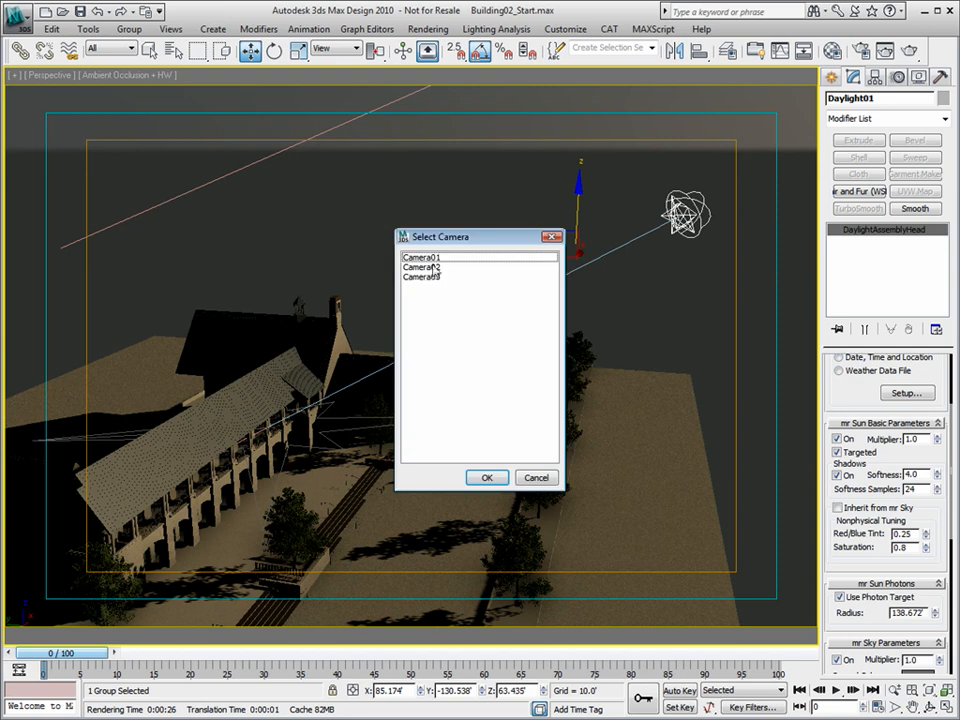
double_click(431, 257)
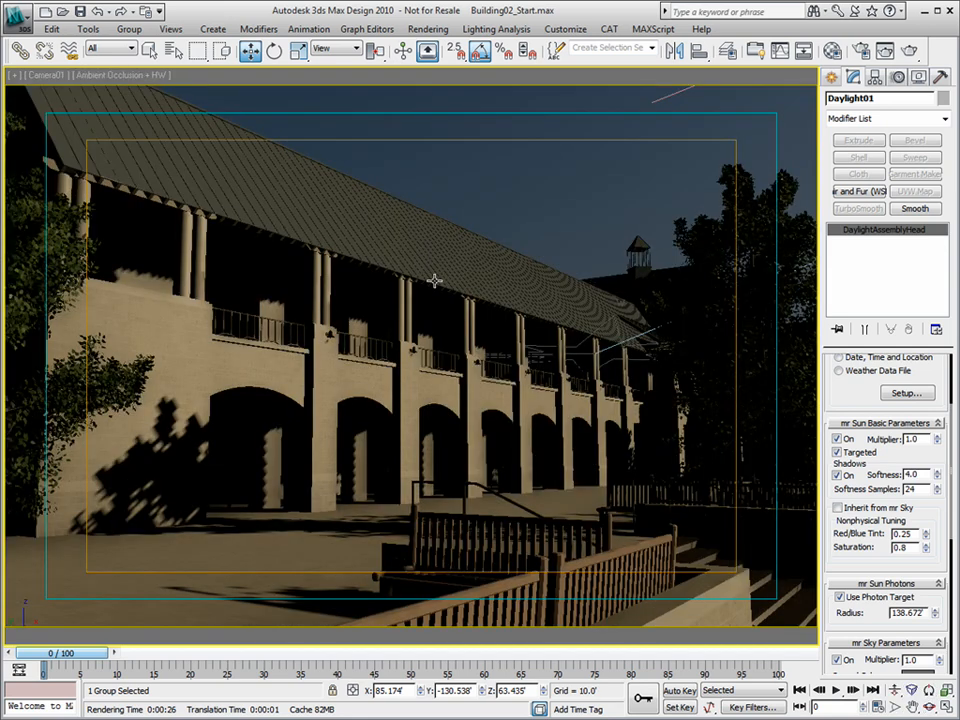
Open the mr Photographic Exposure Control settings, try an Exposure Value of -6 and reset it to 0.
key(8)
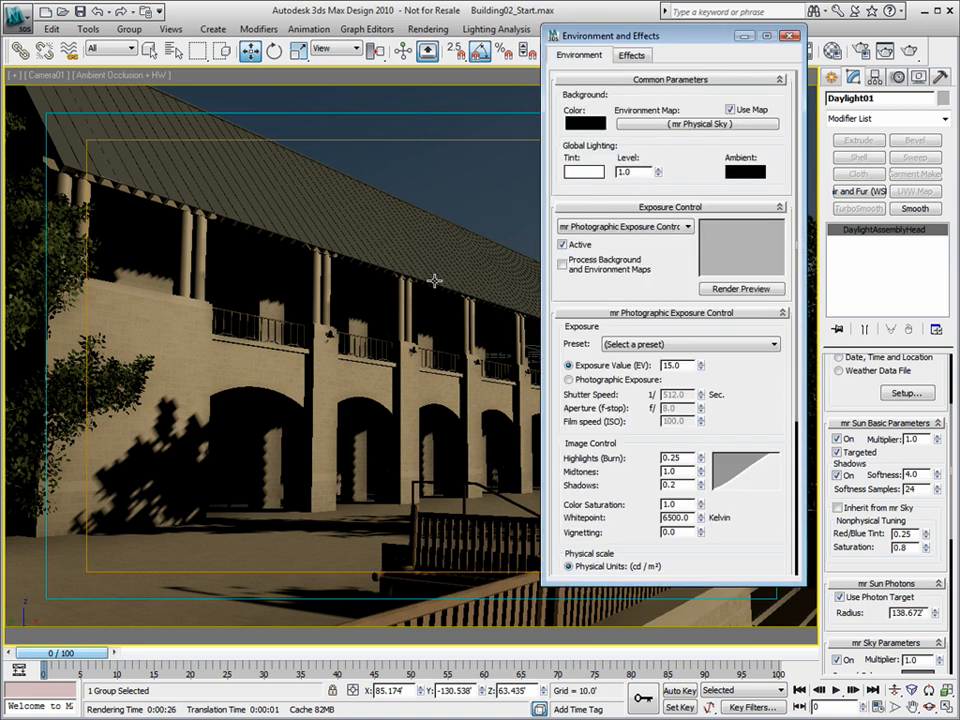
drag(702, 40, 713, 71)
double_click(688, 396)
text(-6)
key(Return)
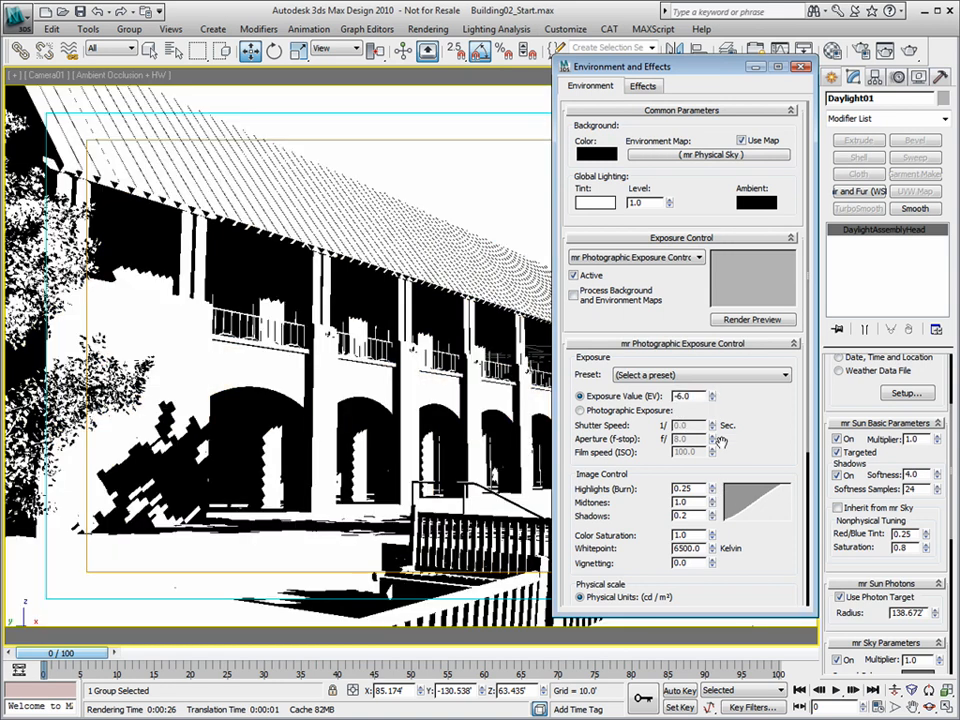
right_click(713, 397)
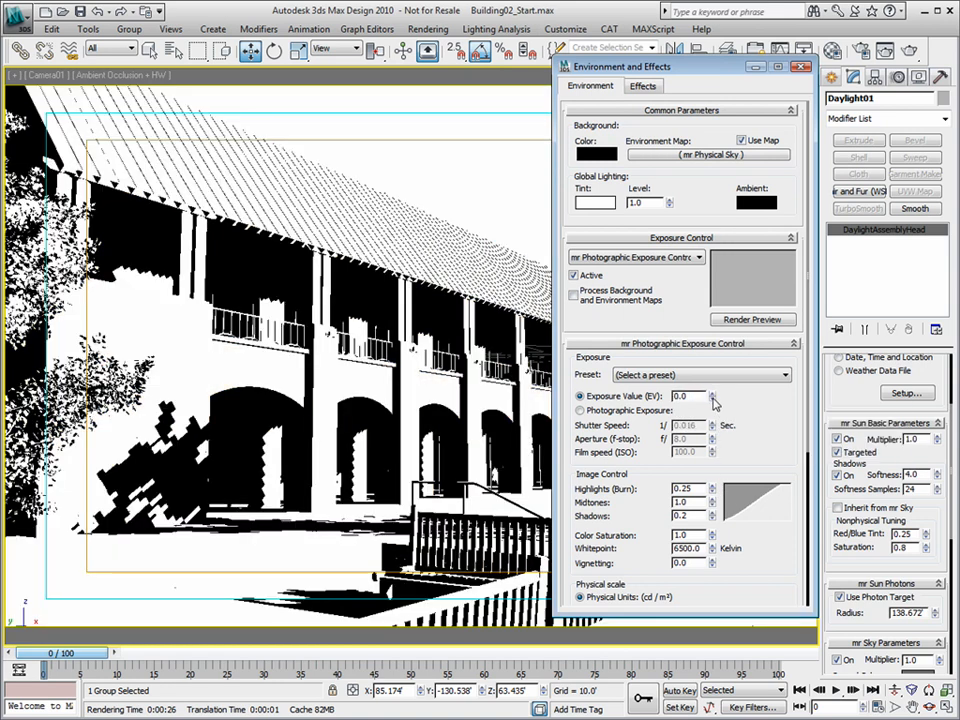
Raise the Exposure Value (EV) to 14 in the mr Photographic Exposure Control.
drag(713, 397, 717, 369)
click(713, 399)
click(713, 399)
click(713, 400)
click(713, 400)
click(713, 400)
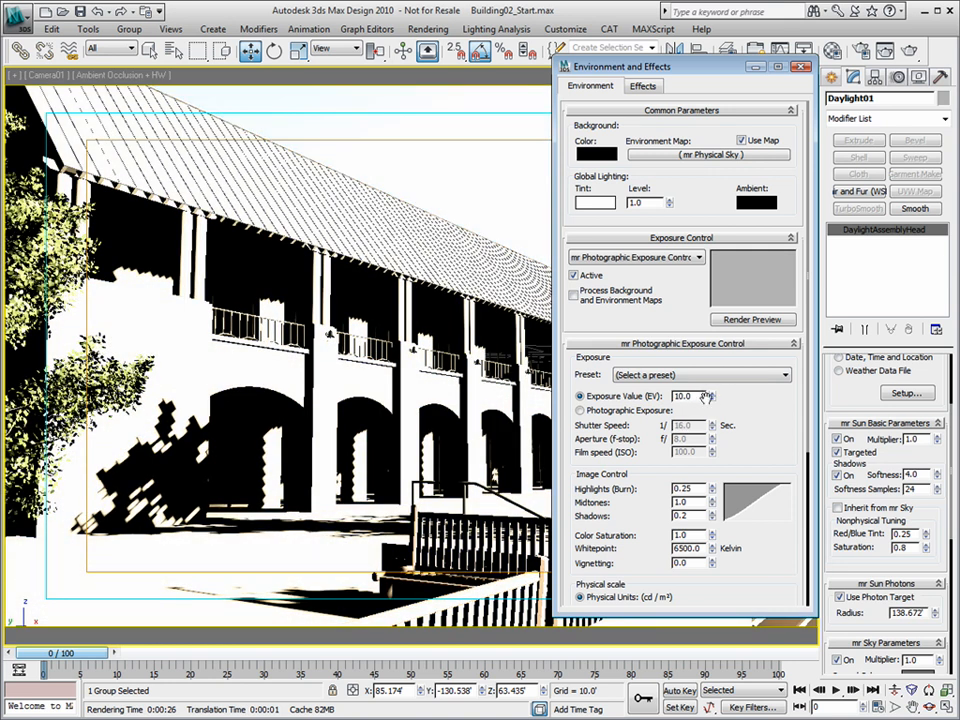
click(713, 394)
click(713, 394)
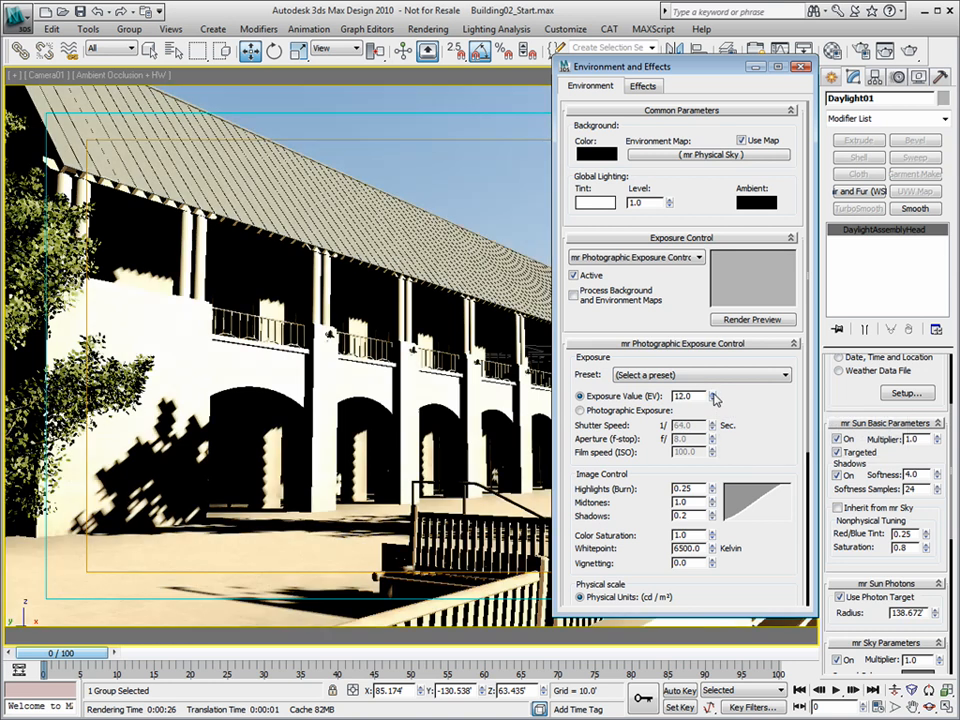
click(713, 394)
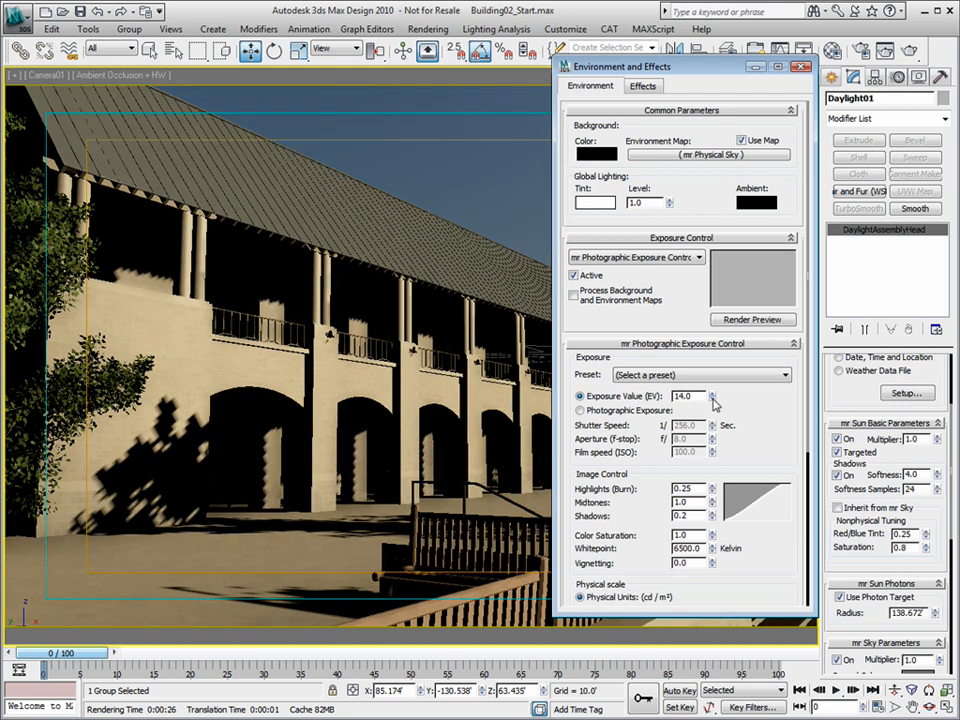
click(713, 400)
click(713, 393)
Render the Camera01 view and lower the Image Control Midtones to 0.85.
drag(708, 66, 747, 64)
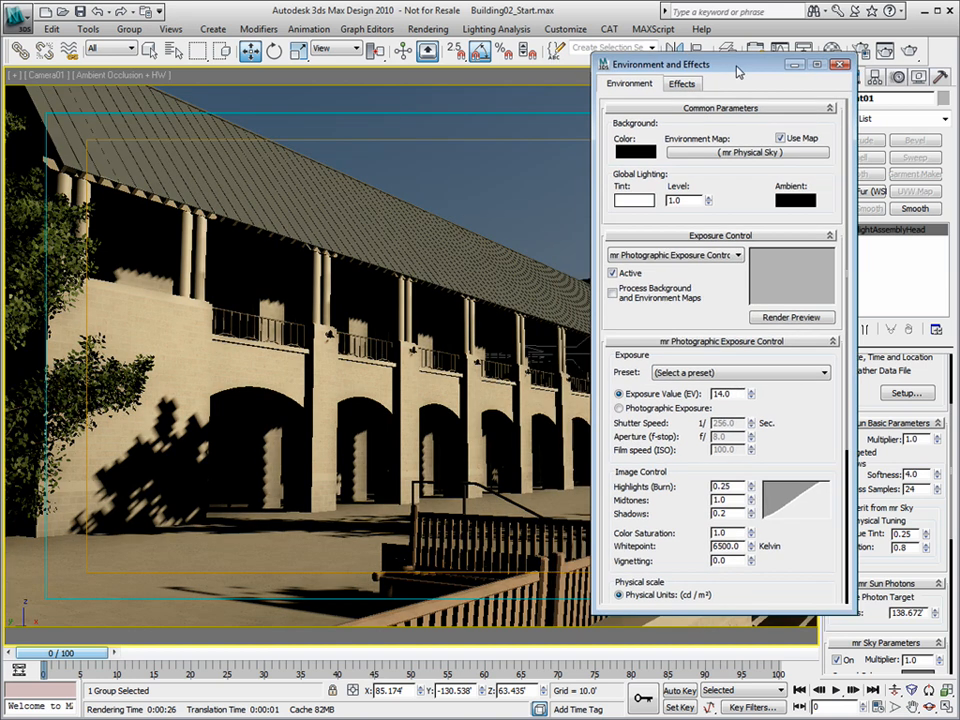
click(884, 50)
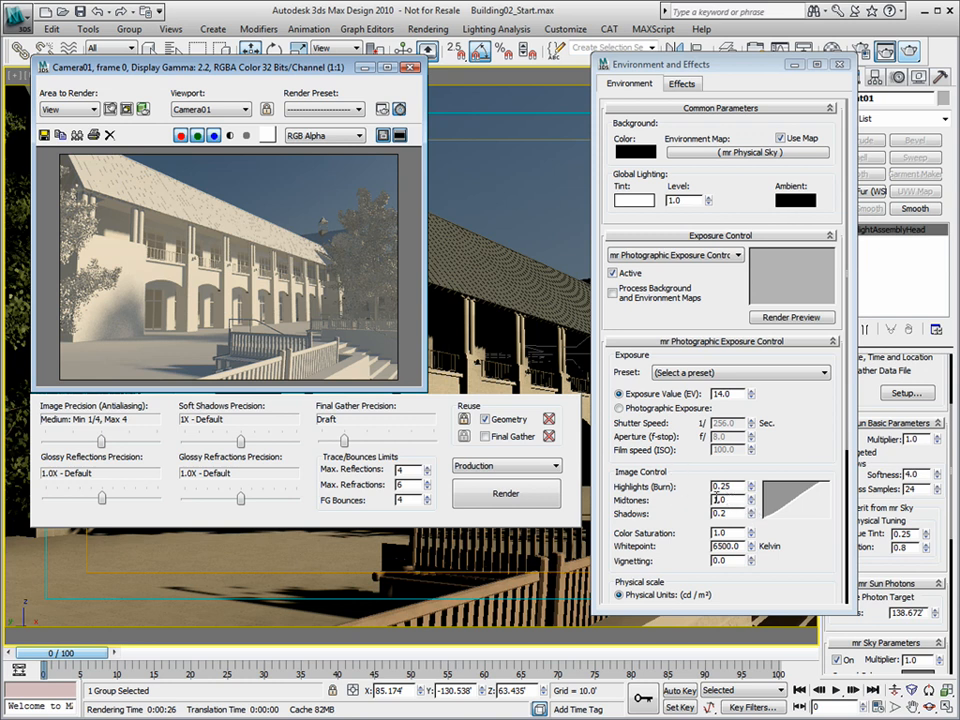
drag(751, 503, 753, 514)
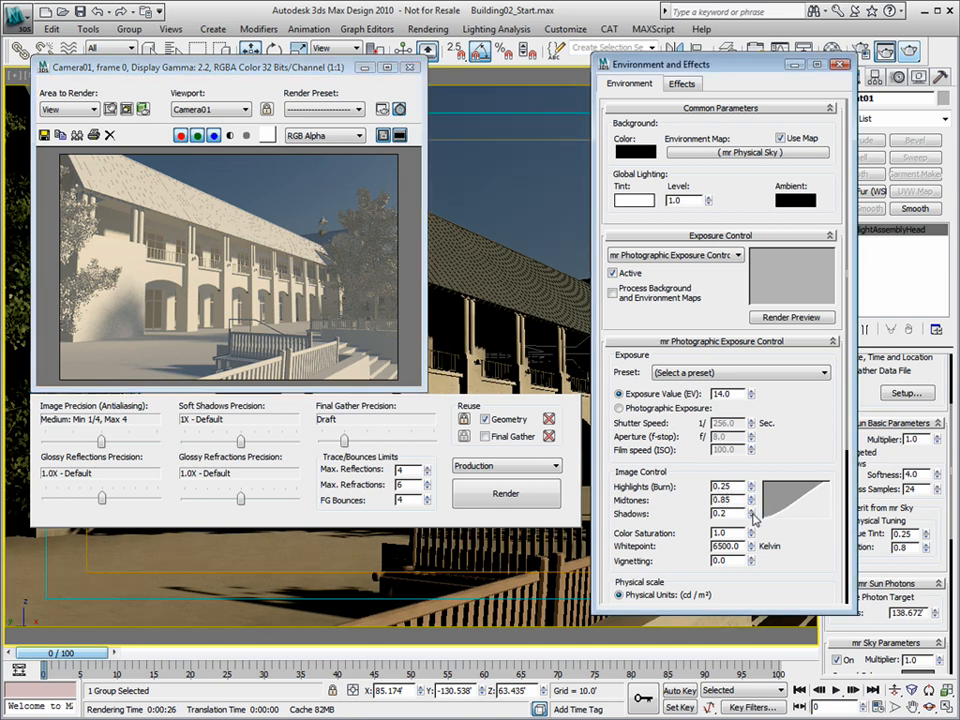
Close the rendered frame, try a Midtones value of 0.5 and render Camera01 again.
click(409, 67)
drag(762, 70, 805, 71)
drag(846, 492, 850, 508)
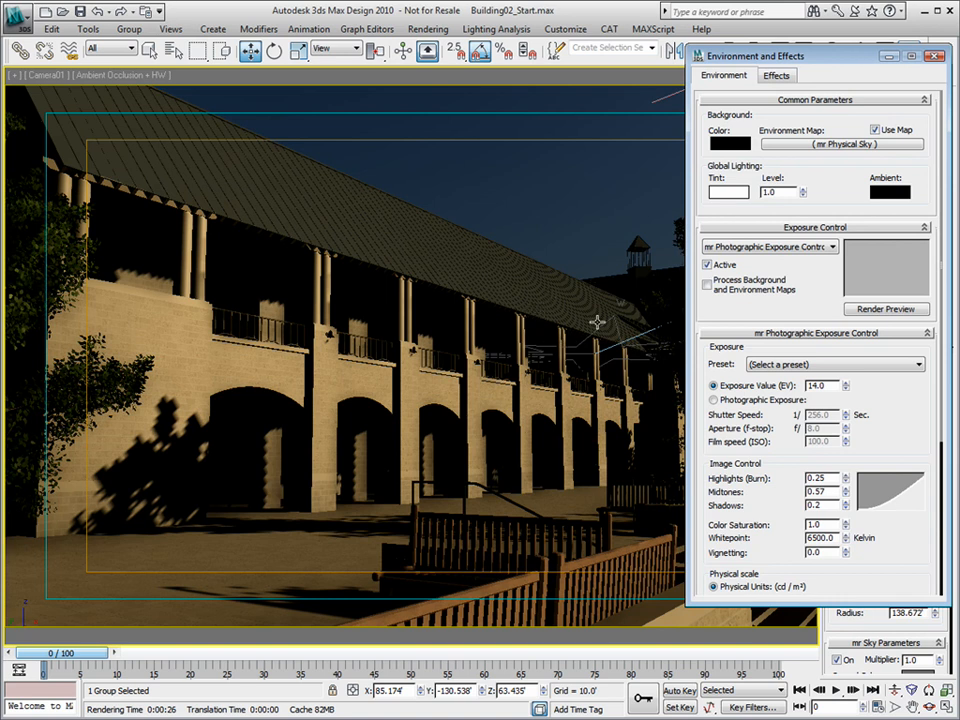
double_click(830, 491)
text(0.5)
key(Return)
mouse_move(849, 62)
mouse_down()
mouse_move(830, 77)
mouse_move(841, 85)
mouse_up()
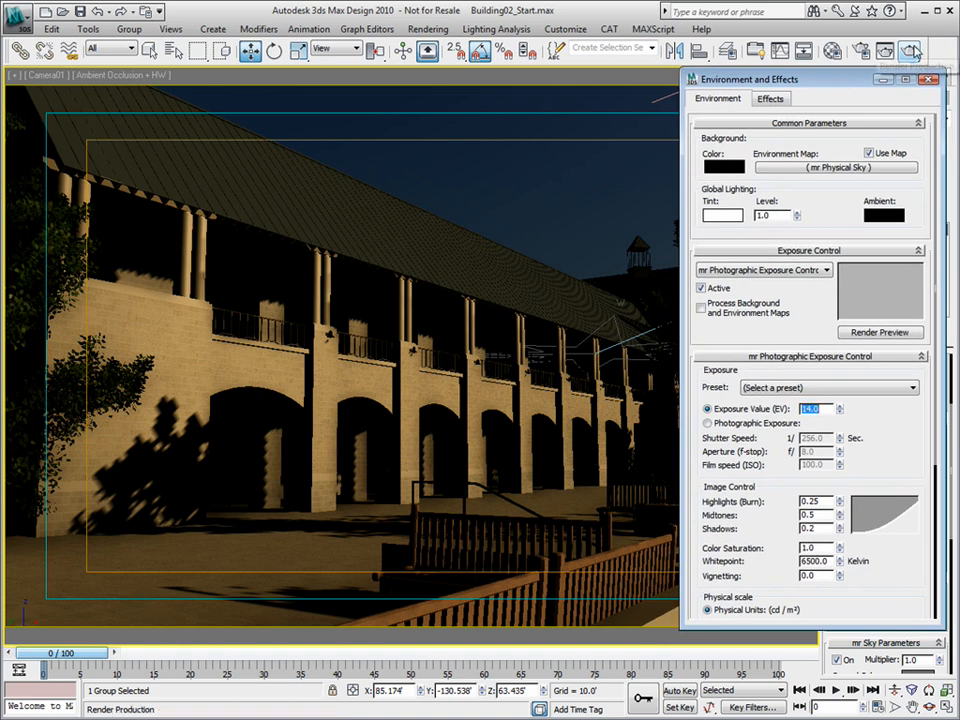
click(909, 50)
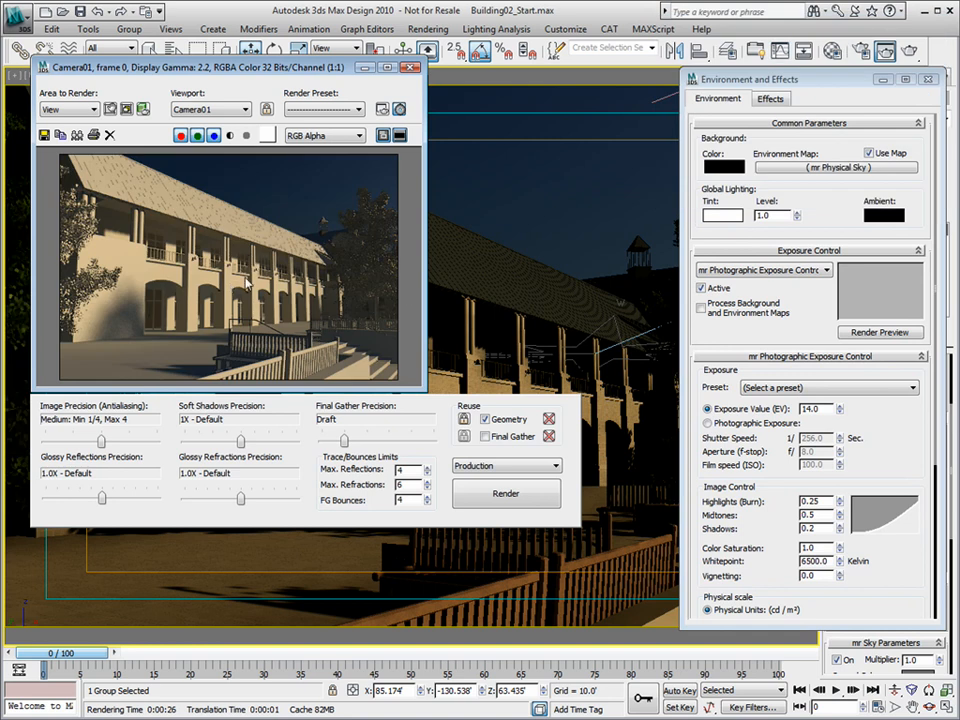
Set the Midtones back to 0.85.
double_click(808, 514)
text(0.85)
key(Return)
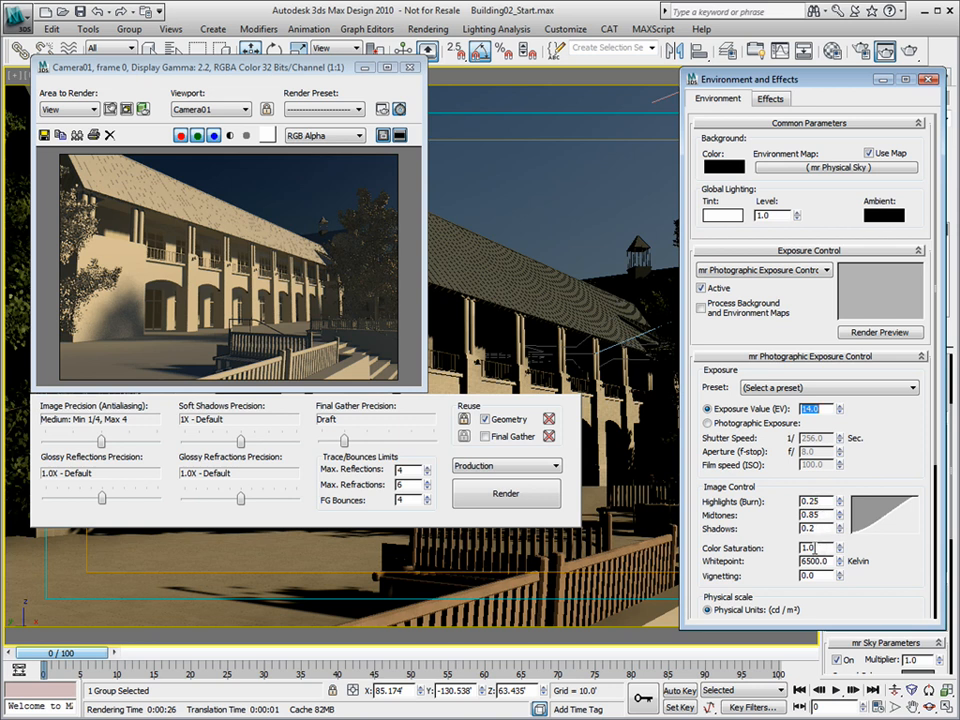
Try a Color Saturation of about 2.57 and restore it to 1.
drag(840, 548, 765, 547)
text(1.)
drag(840, 548, 740, 432)
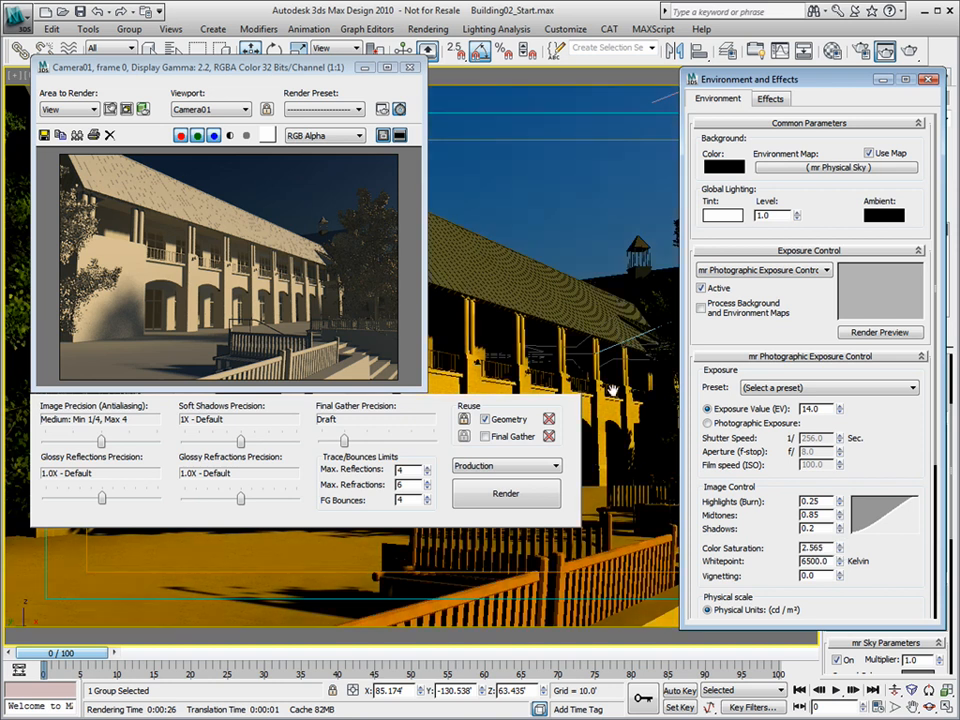
drag(828, 548, 708, 547)
text(1)
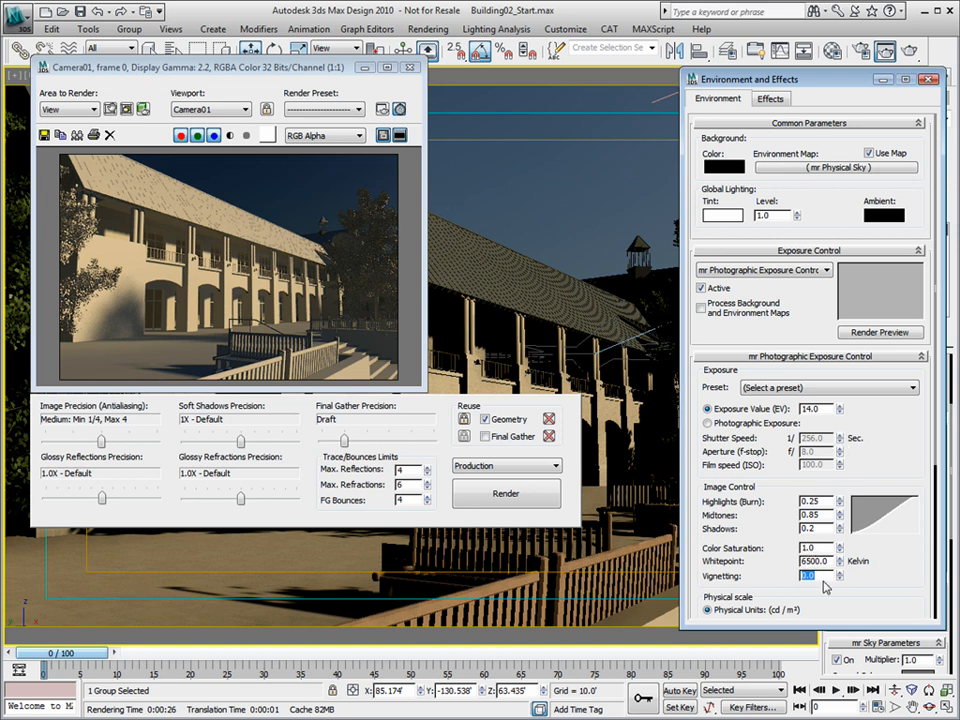
Set the exposure Whitepoint to 5400 Kelvin and close the rendered frame.
drag(841, 564, 741, 559)
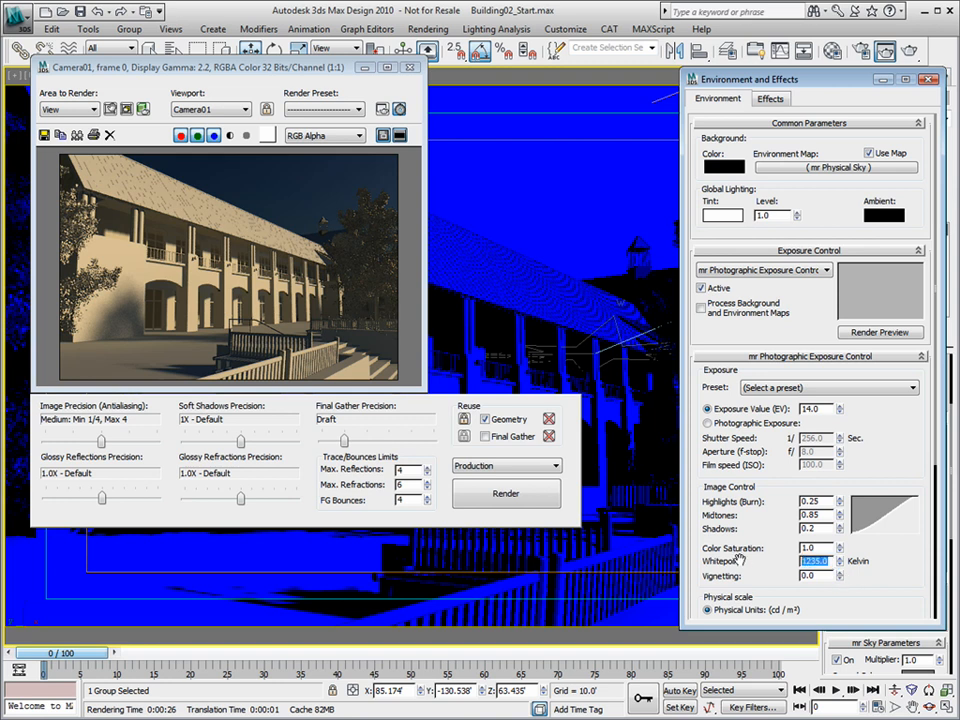
click(740, 559)
text(5400)
key(Return)
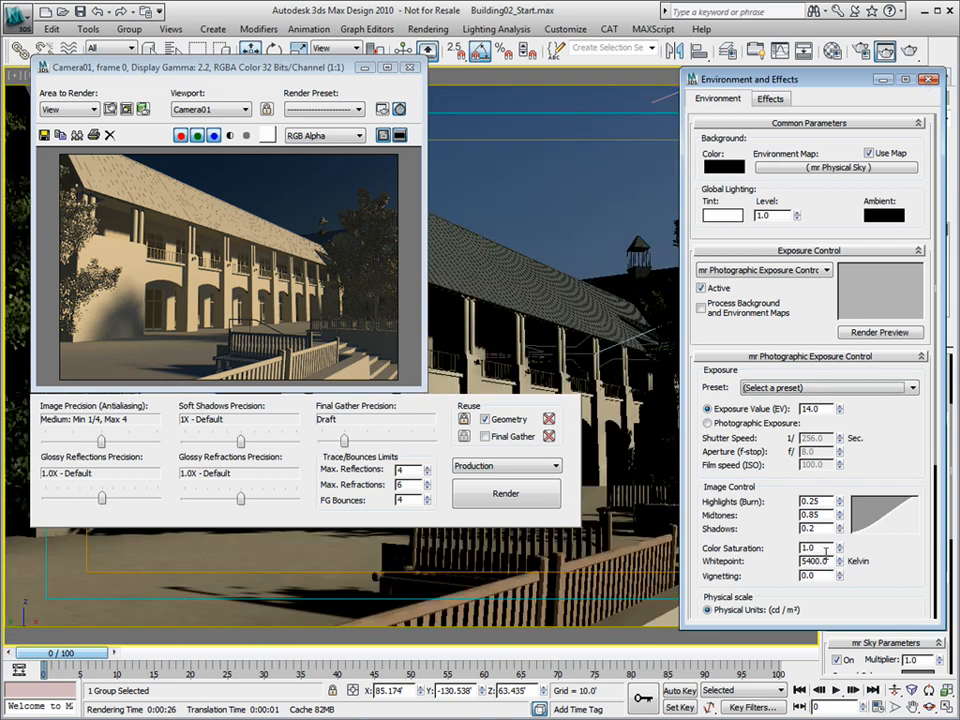
click(410, 67)
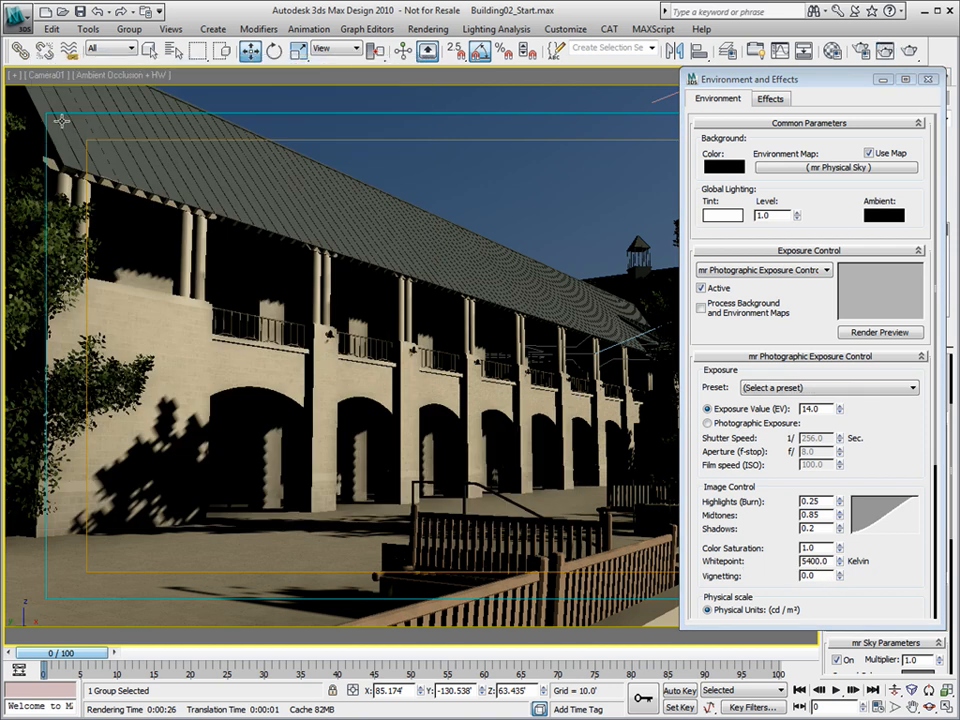
Try a strong Vignetting of 25 on the camera view.
drag(841, 575, 841, 526)
drag(840, 577, 630, 435)
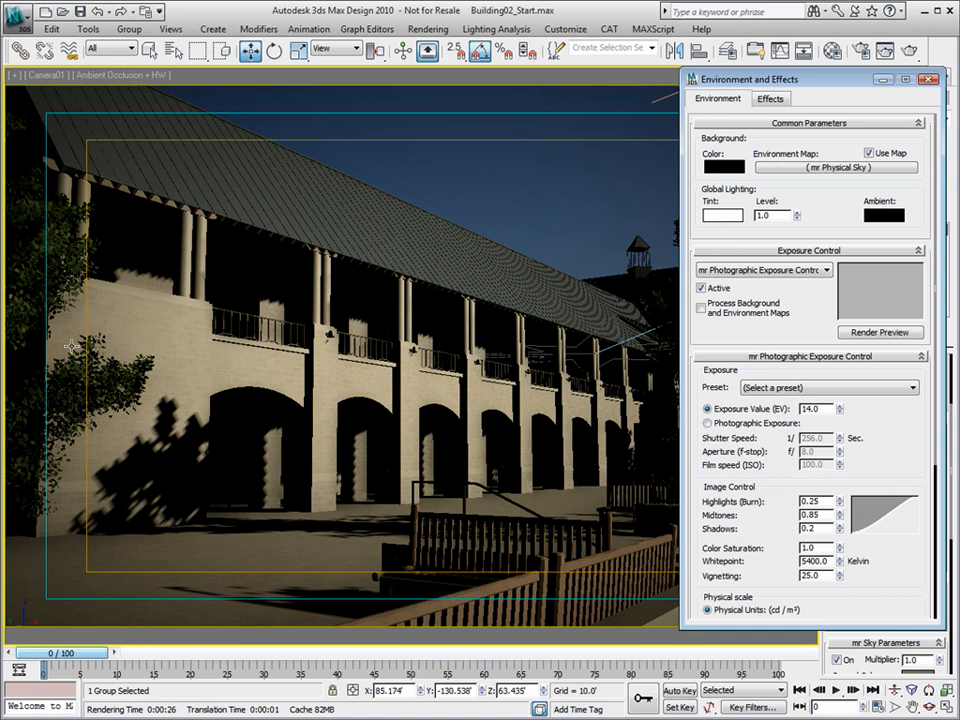
drag(853, 81, 482, 129)
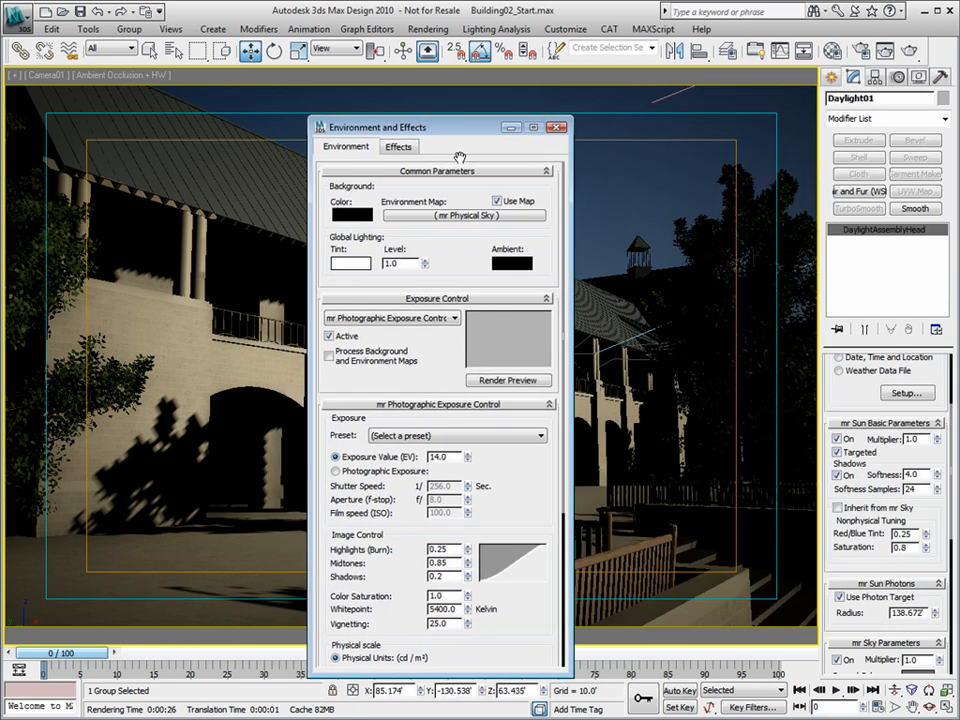
Set the Vignetting to 4 and close the Environment and Effects settings.
text(4)
key(Tab)
click(468, 622)
drag(470, 627, 381, 622)
text(4)
key(Tab)
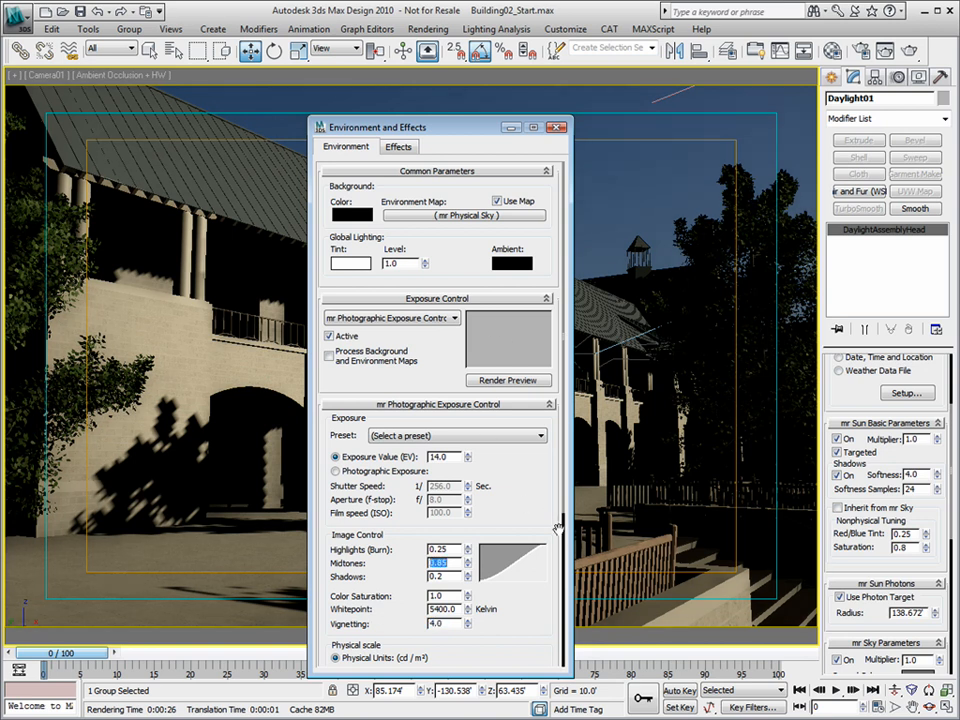
click(559, 129)
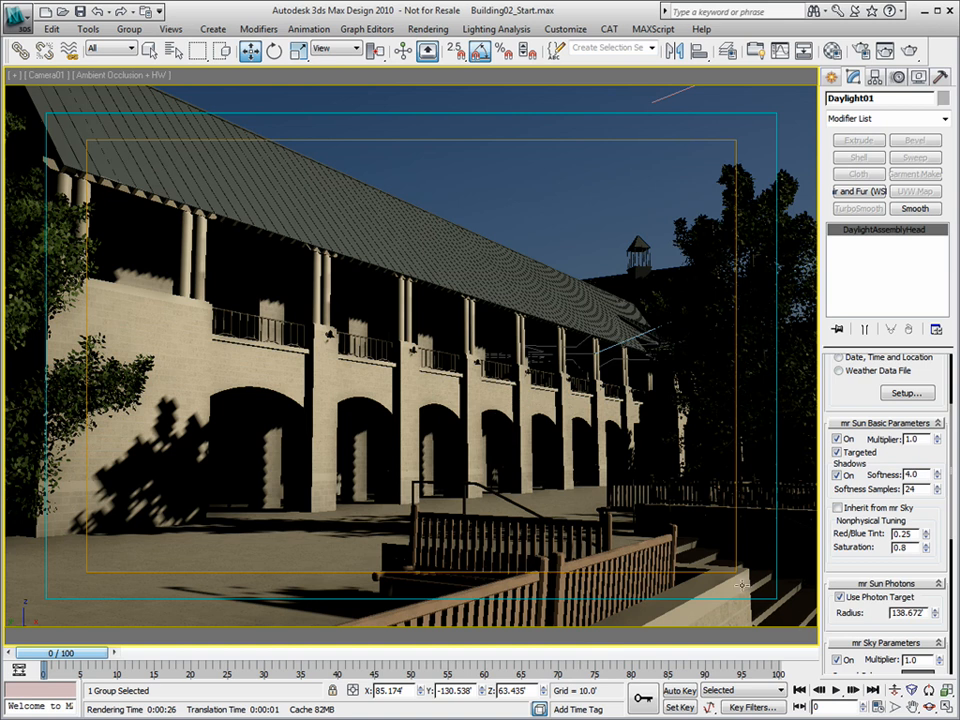
Dolly Camera01 in close to the wall lamp to check the vignetting, and undo the camera dolly.
click(898, 697)
drag(553, 480, 562, 393)
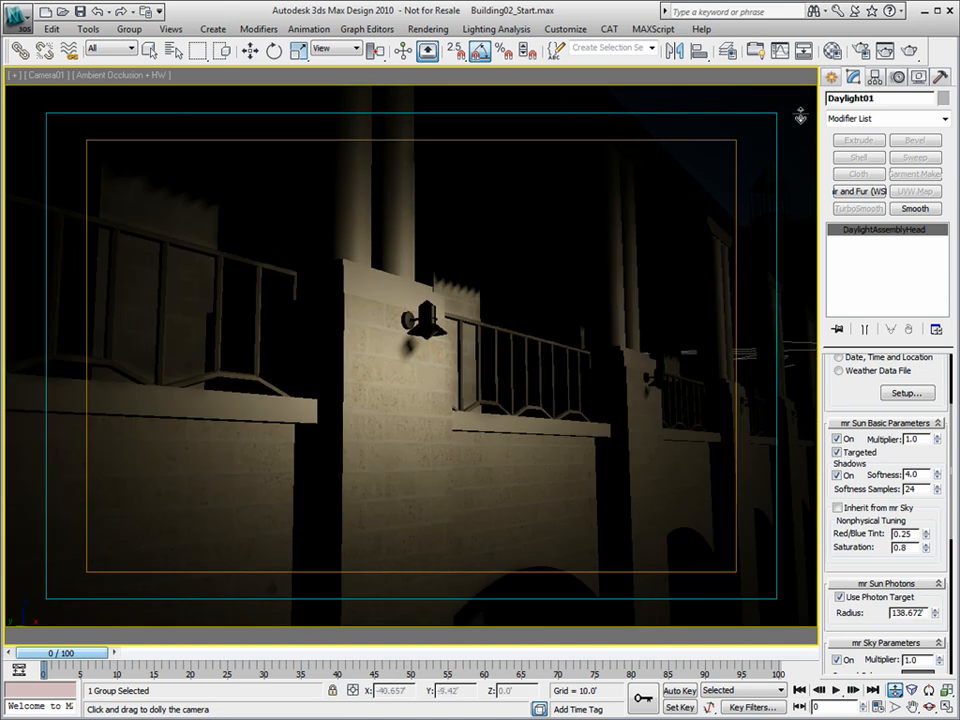
key(8)
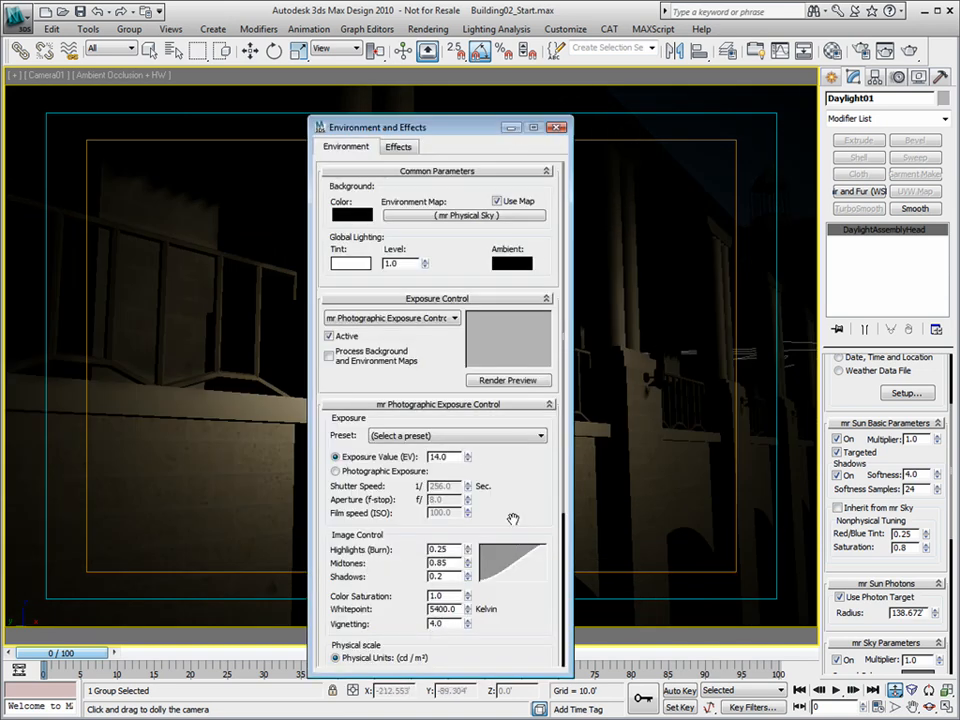
click(558, 128)
click(51, 28)
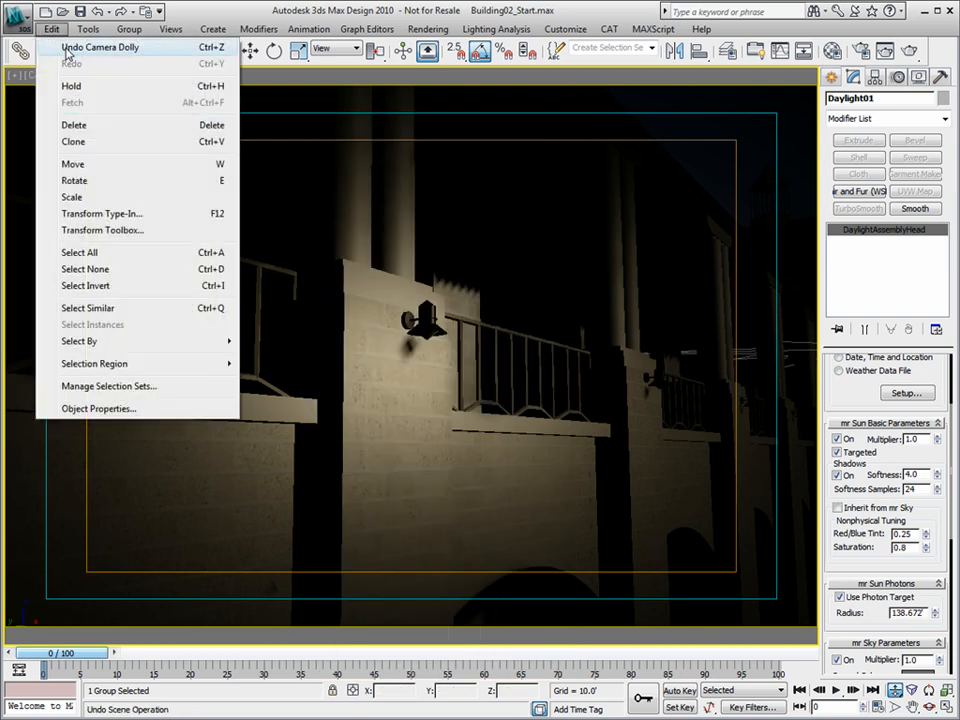
click(70, 45)
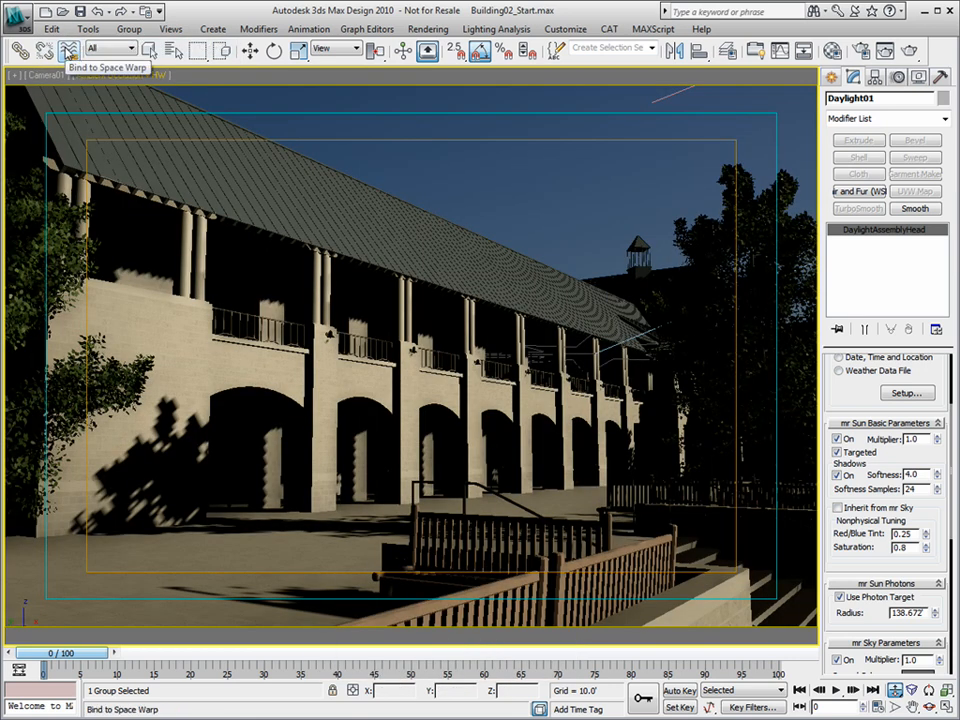
Render the Camera01 view and disable the mental ray material override in the render setup.
click(936, 50)
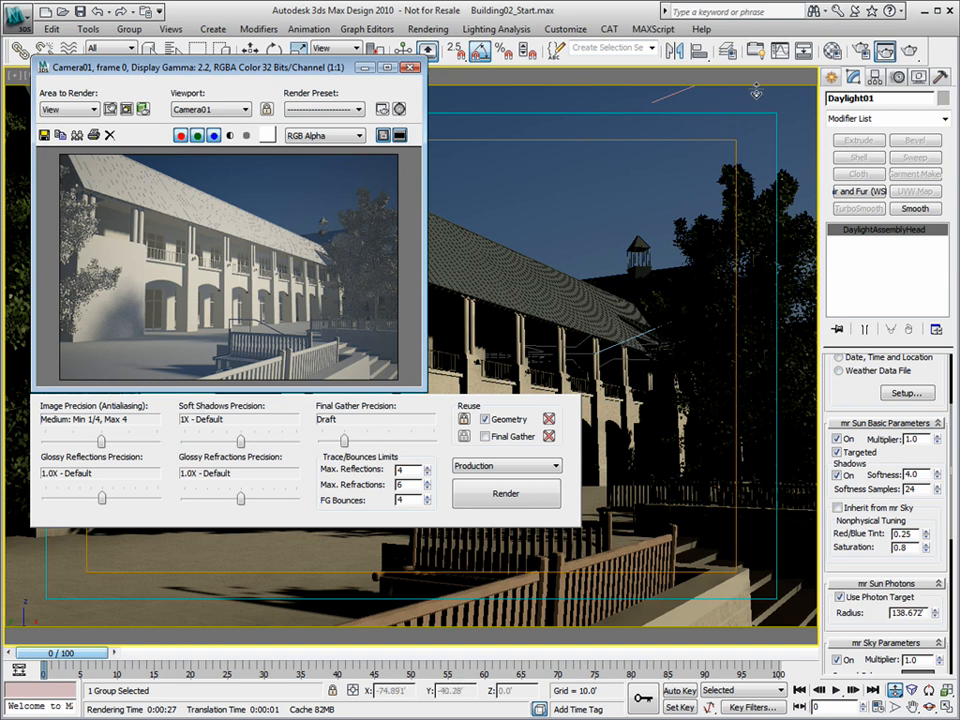
key(F10)
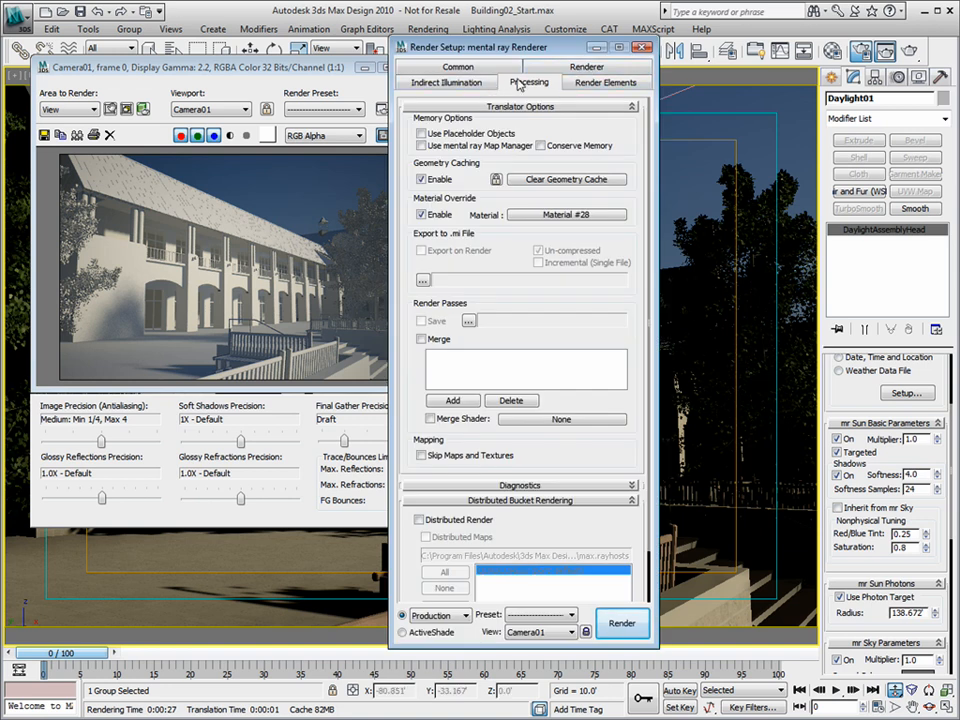
click(421, 214)
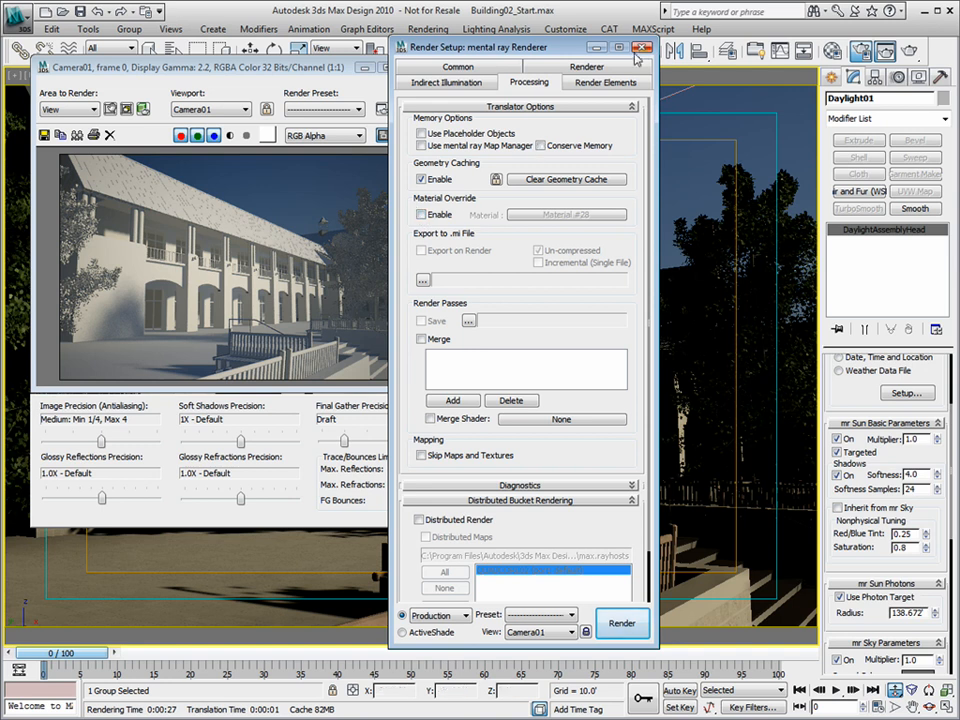
Set the render output size to 900 x 600 and the image precision to High: Min 1, Max 16.
click(458, 66)
drag(483, 294, 404, 294)
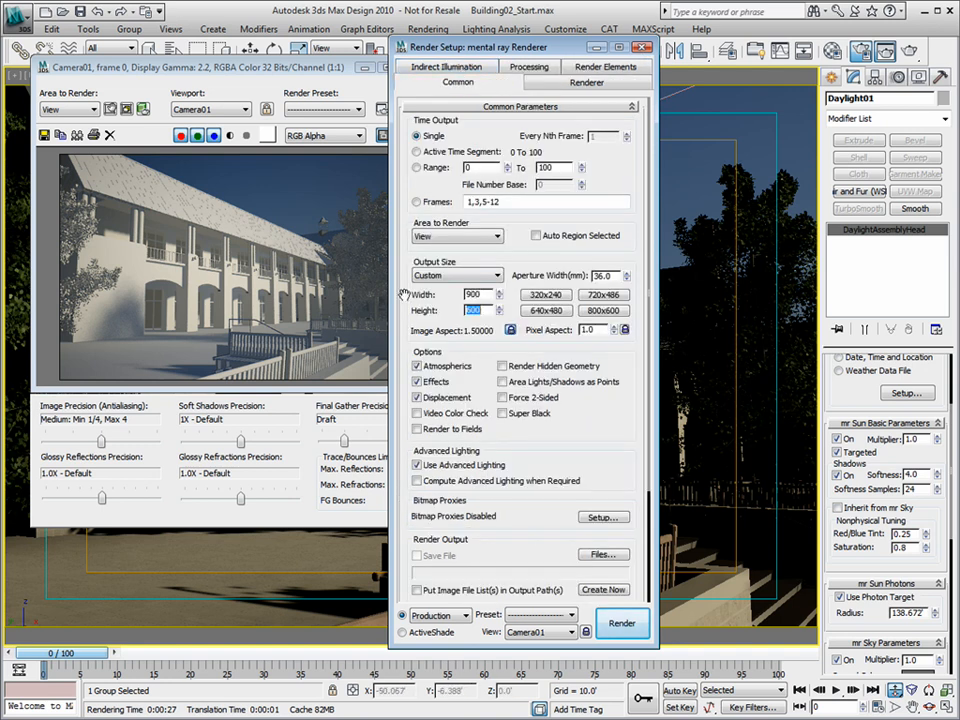
click(604, 82)
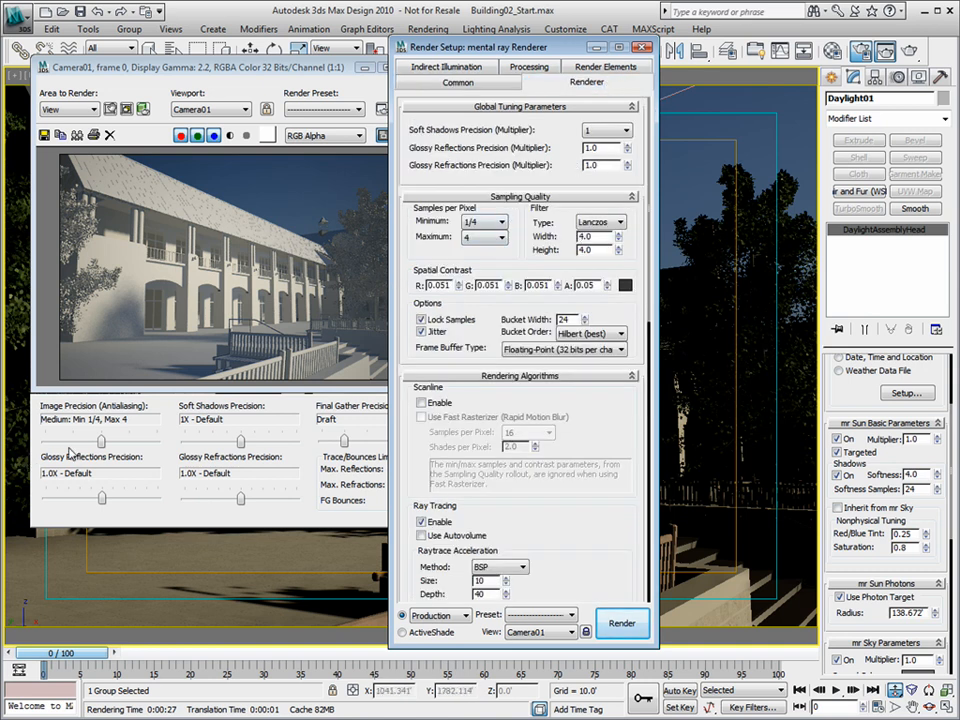
drag(101, 441, 129, 442)
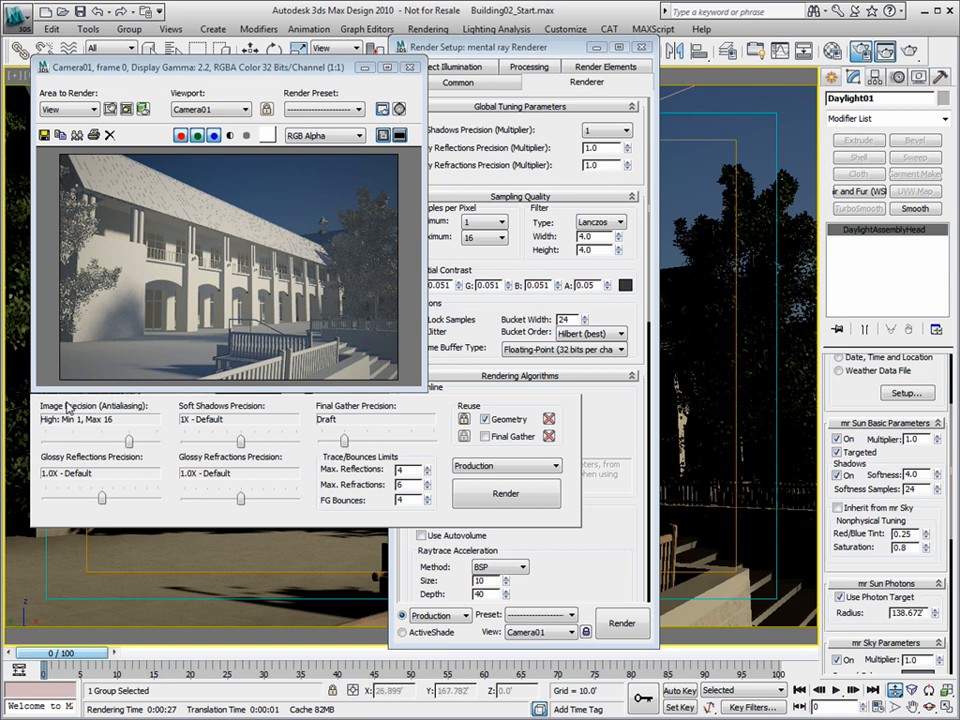
drag(553, 50, 663, 54)
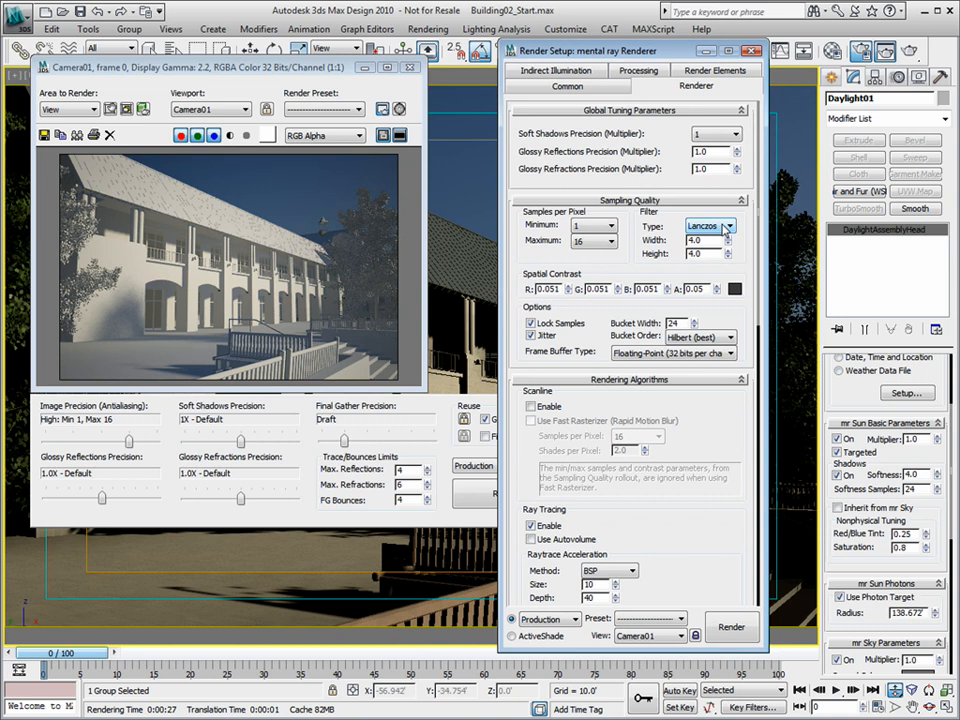
Try the Box sampling filter in the renderer settings and return the filter type to Lanczos.
click(729, 230)
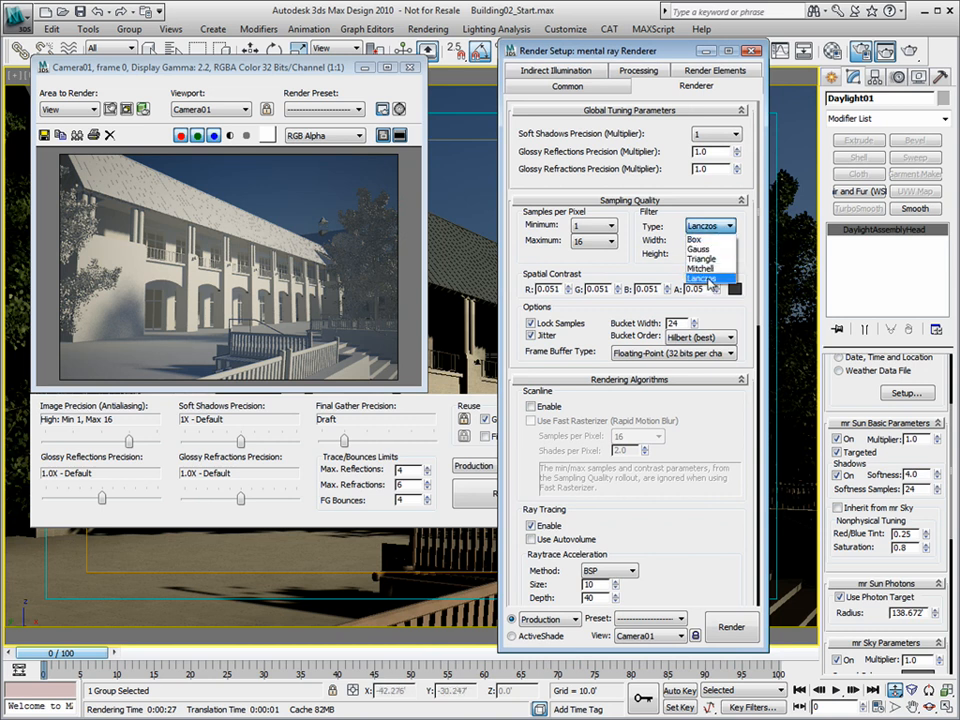
click(712, 239)
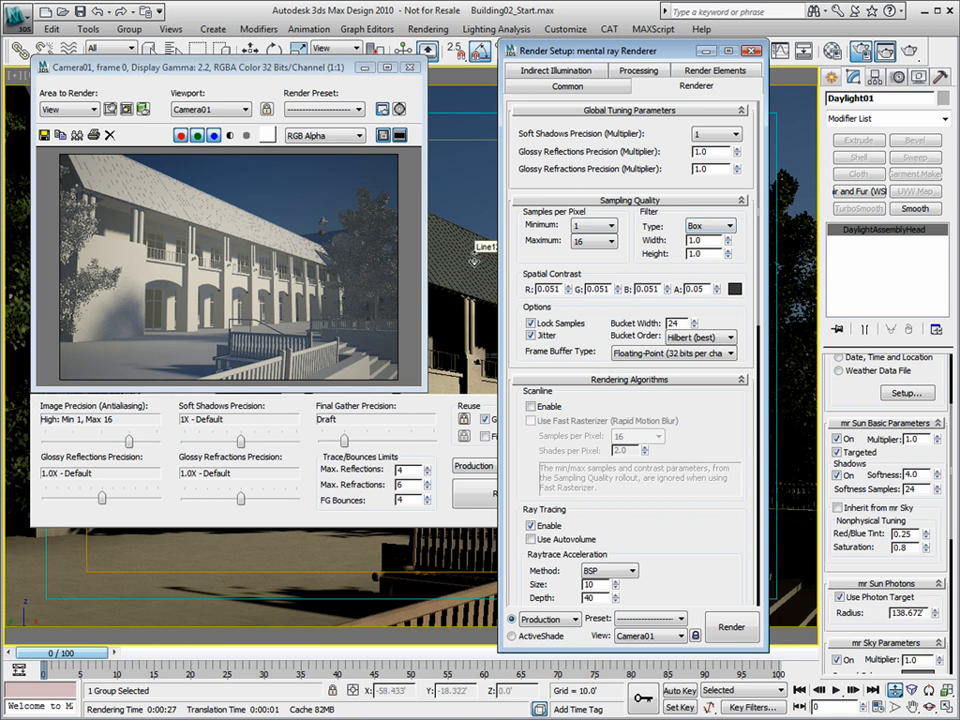
click(729, 228)
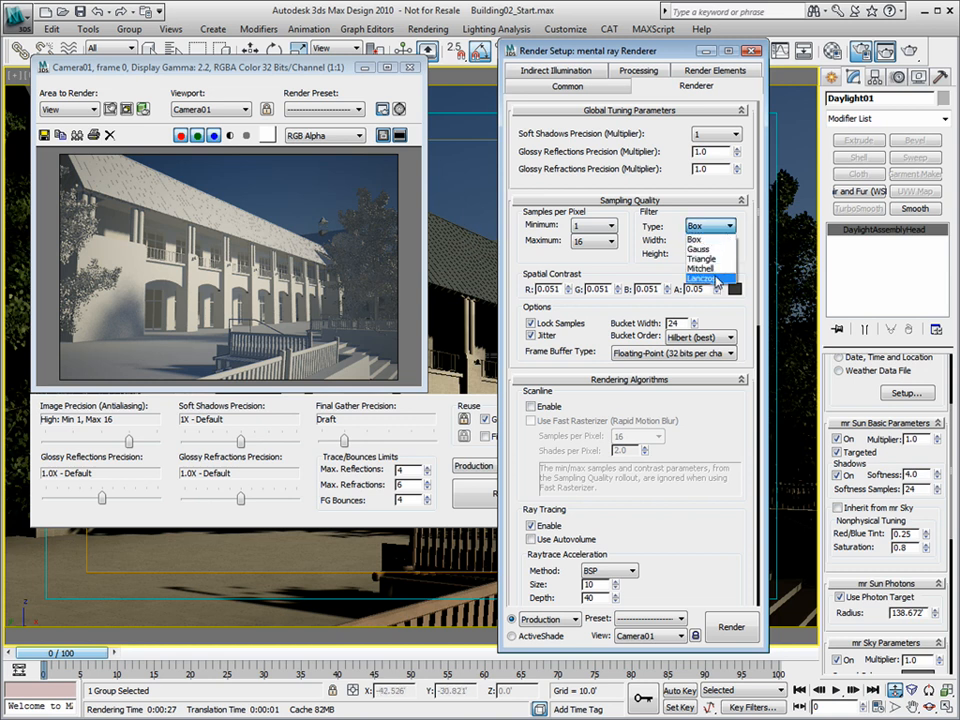
click(716, 279)
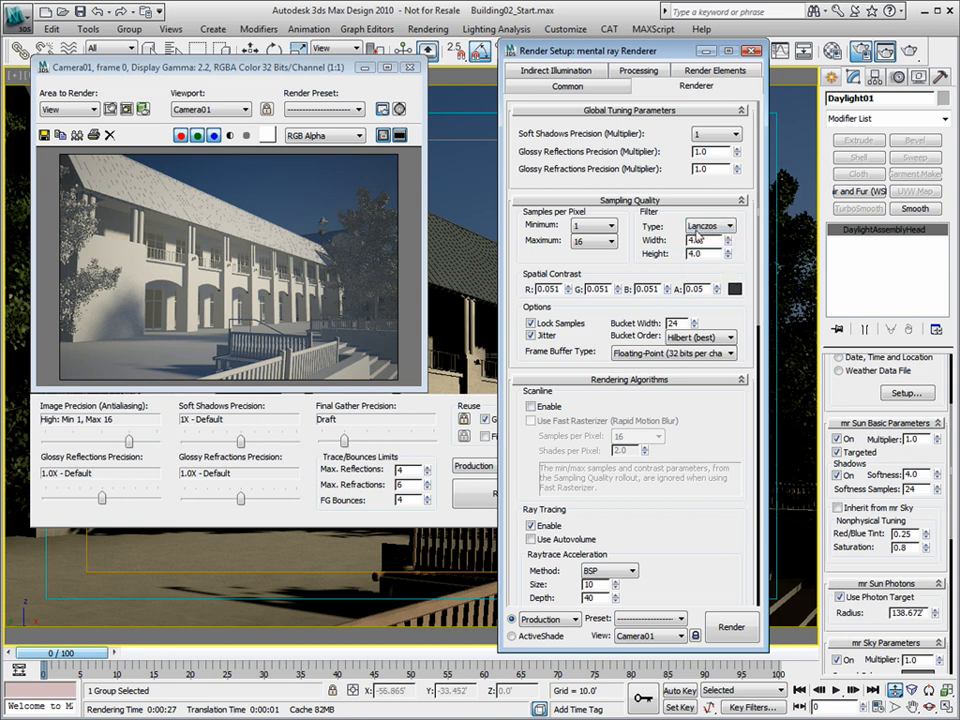
click(712, 227)
click(706, 279)
Close the render setup and the old rendered frame, and render the Camera01 view with the scene materials.
click(757, 50)
click(410, 68)
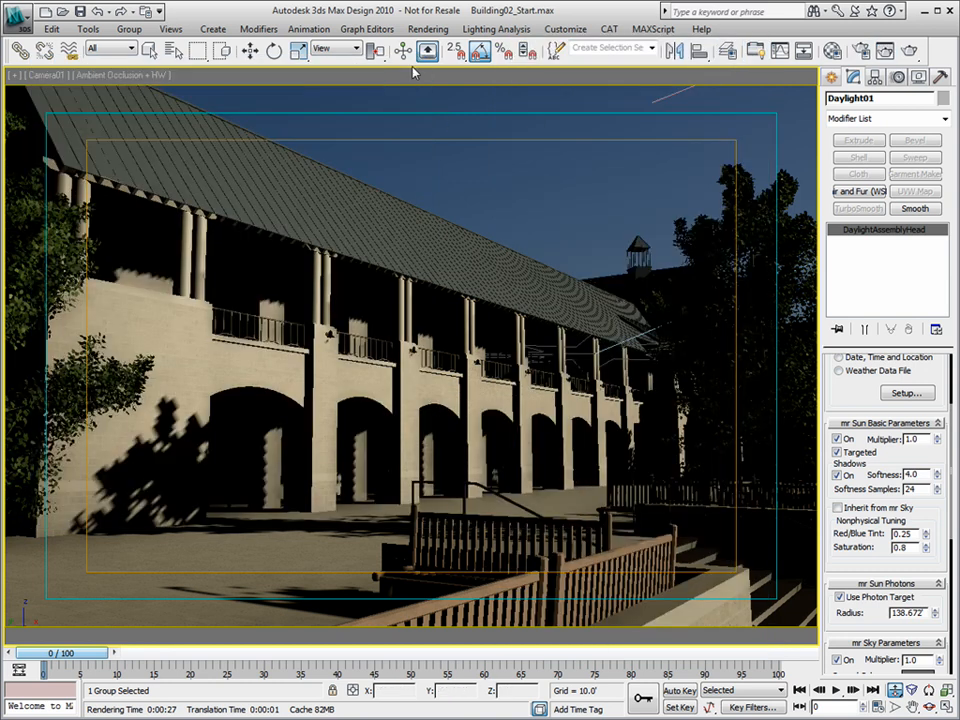
click(909, 53)
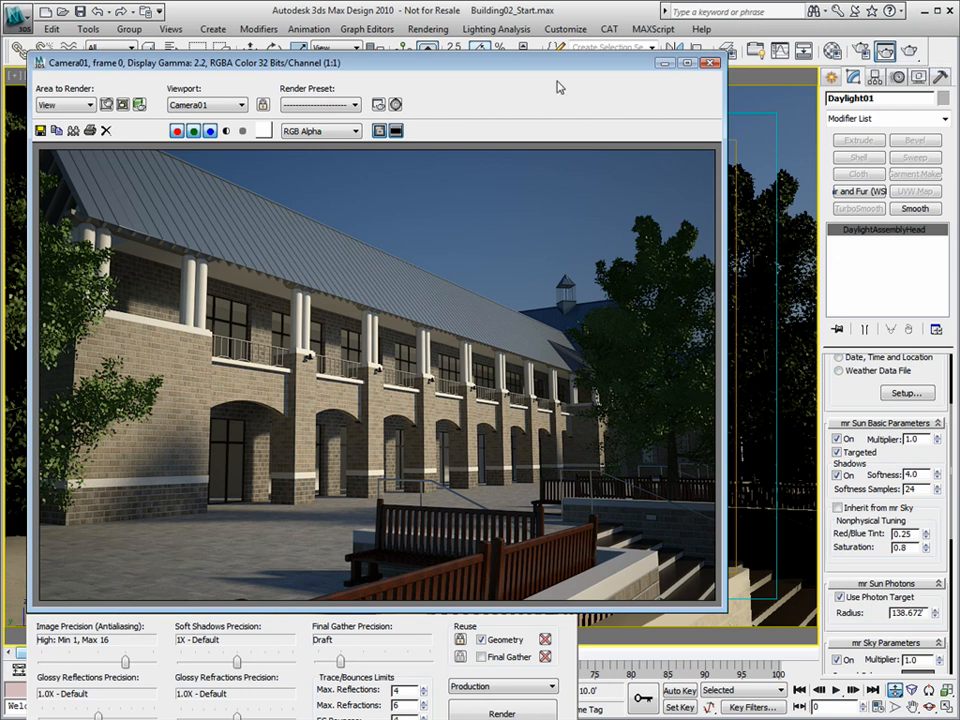
drag(539, 72, 517, 57)
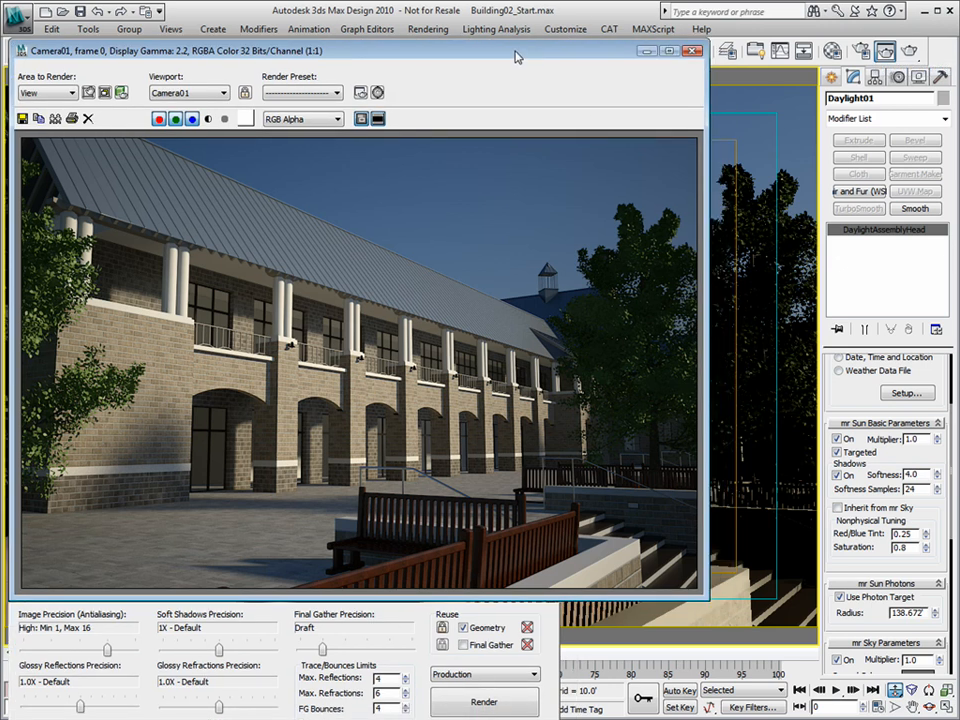
drag(590, 51, 590, 79)
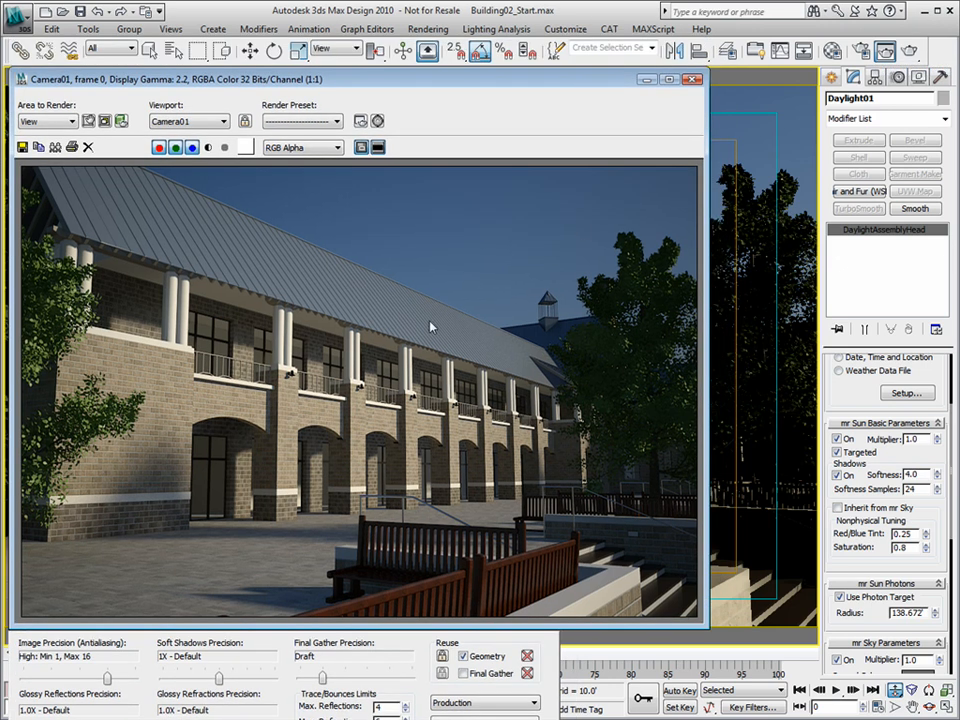
Unhide the Glass layer in the layer manager and close the manager.
click(729, 52)
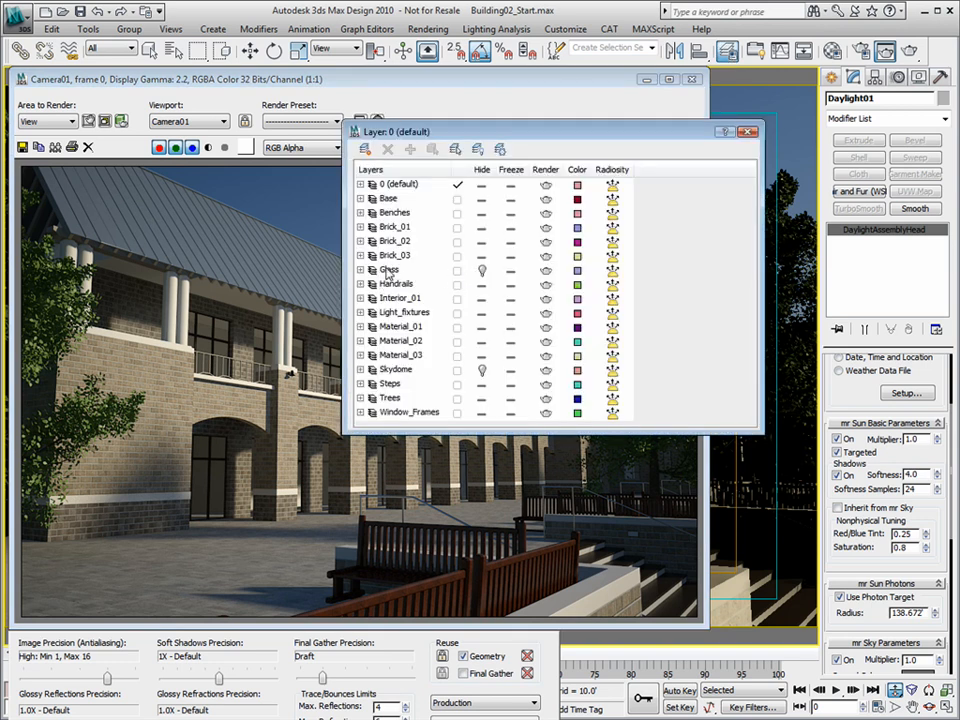
click(484, 278)
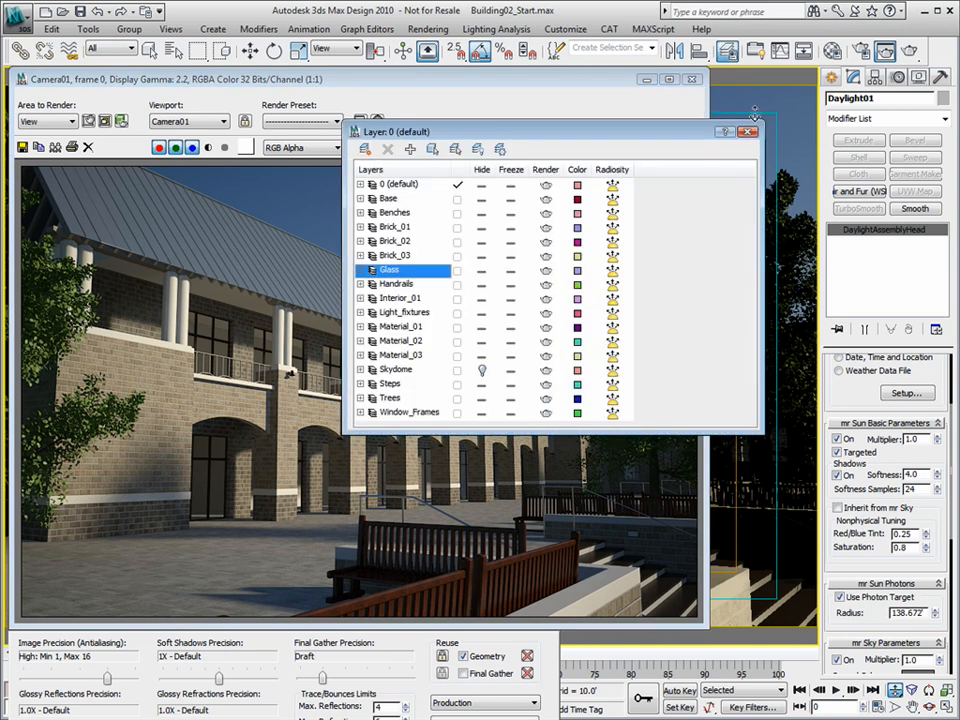
click(748, 132)
Switch the area to render to Selected and back to View, and inspect the alpha channel of the Camera01 render.
drag(537, 88, 540, 61)
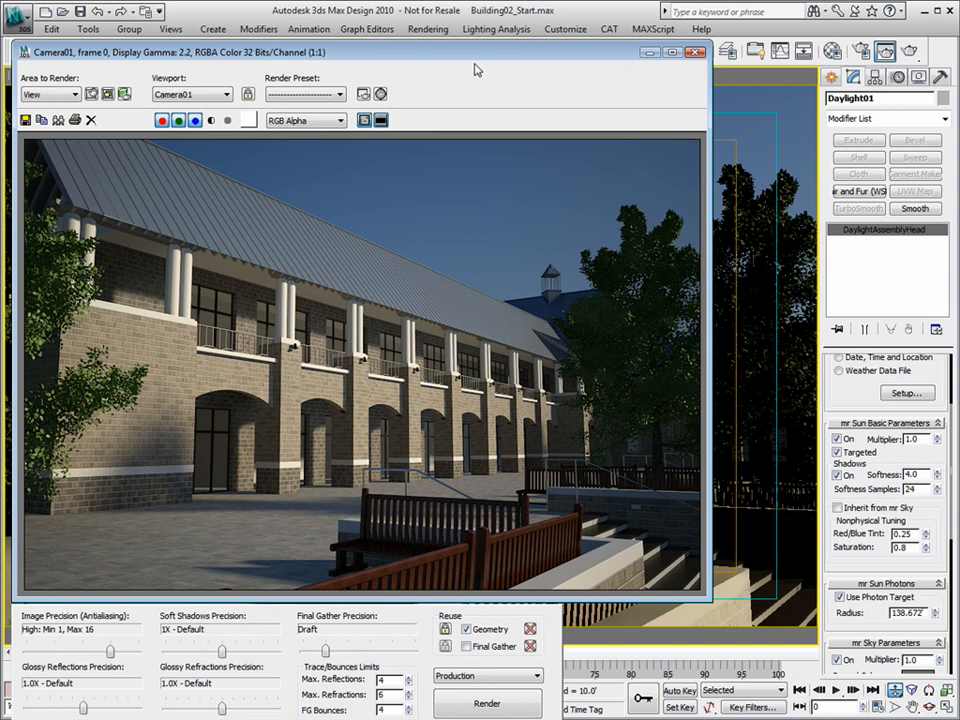
click(58, 94)
click(54, 118)
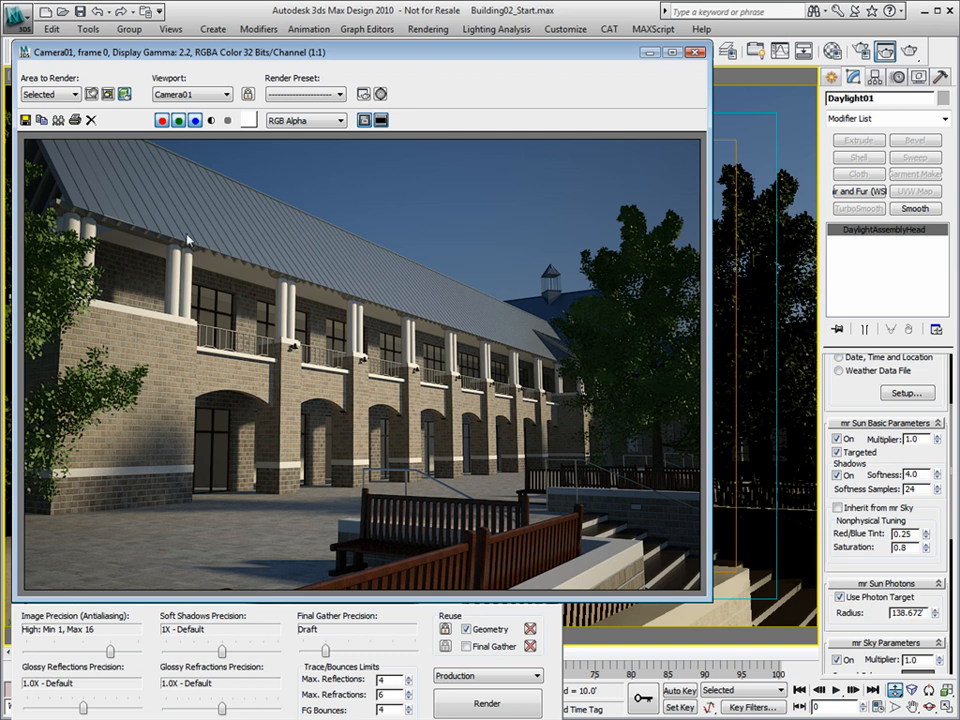
click(74, 94)
click(50, 107)
click(211, 120)
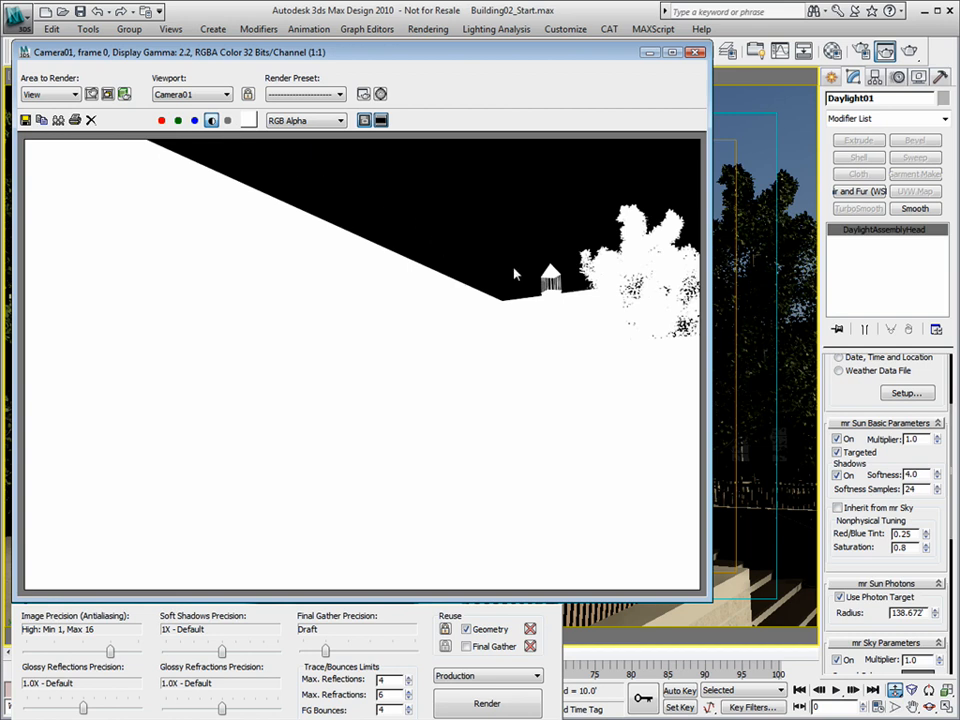
click(211, 120)
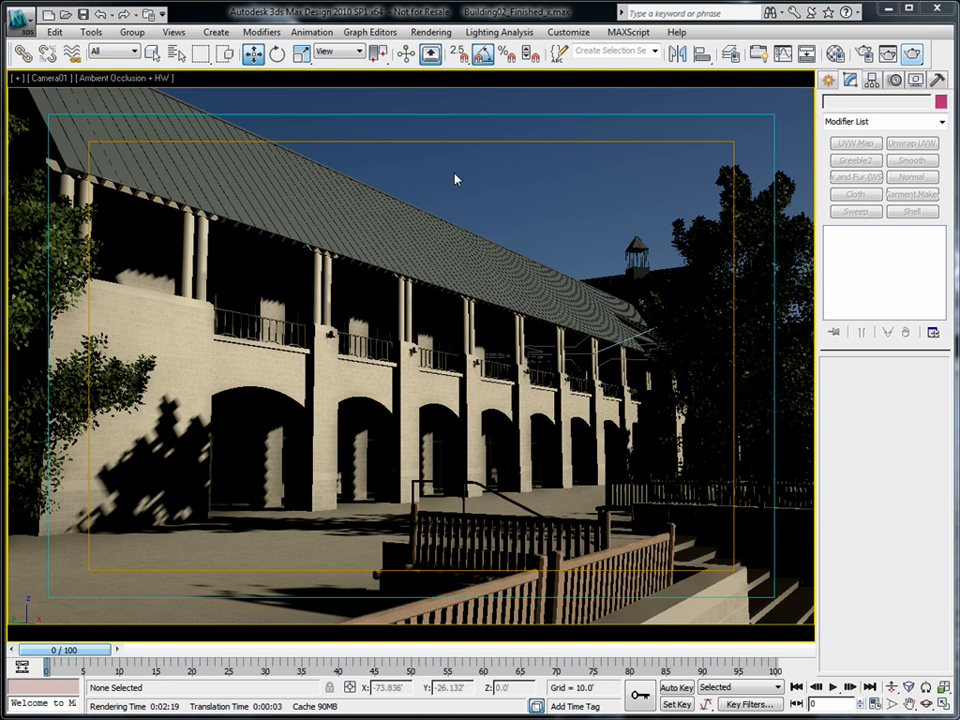
Change the Camera01 view to Perspective and orbit out to frame the whole building, its steps and the horizon.
key(p)
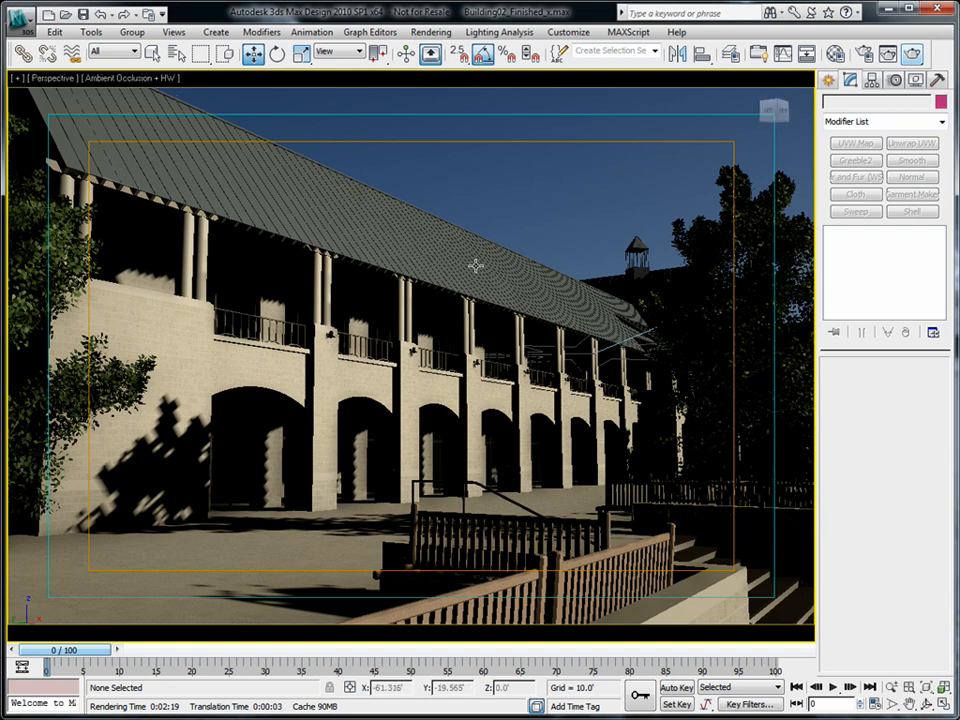
click(927, 704)
mouse_move(362, 373)
mouse_down()
mouse_move(499, 392)
mouse_move(473, 376)
mouse_move(400, 478)
mouse_move(435, 420)
mouse_move(497, 420)
mouse_move(530, 375)
mouse_move(422, 396)
mouse_move(489, 364)
mouse_move(446, 336)
mouse_move(380, 376)
mouse_move(420, 343)
mouse_move(418, 352)
mouse_move(446, 357)
mouse_move(407, 354)
mouse_move(450, 360)
mouse_move(347, 360)
mouse_move(484, 360)
mouse_move(459, 361)
mouse_move(356, 282)
mouse_move(299, 303)
mouse_move(393, 393)
mouse_move(313, 298)
mouse_move(438, 398)
mouse_up()
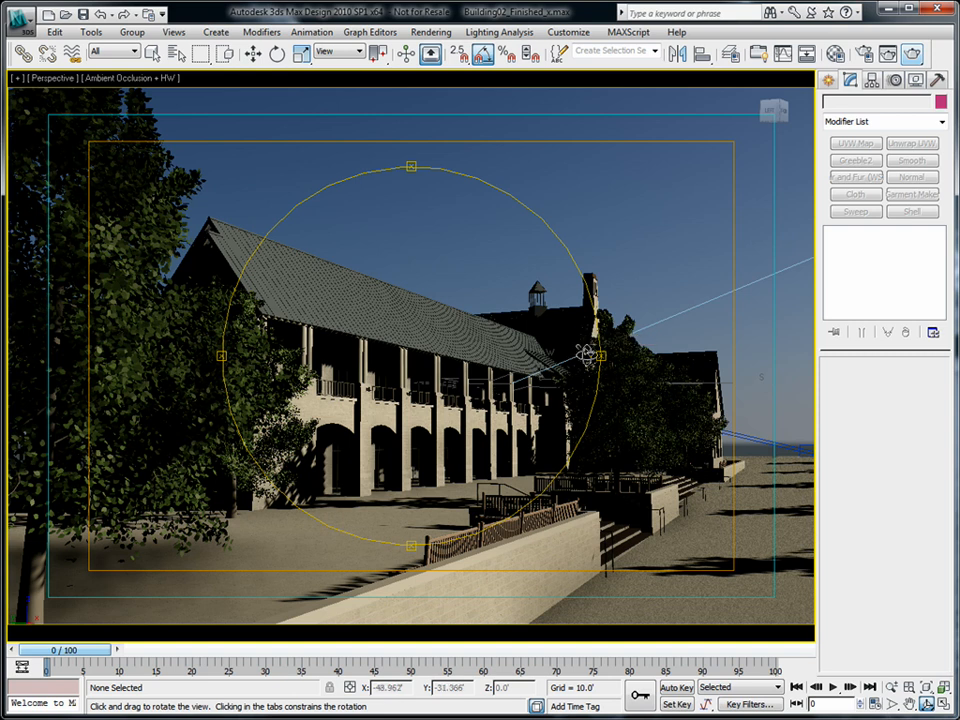
drag(598, 354, 592, 355)
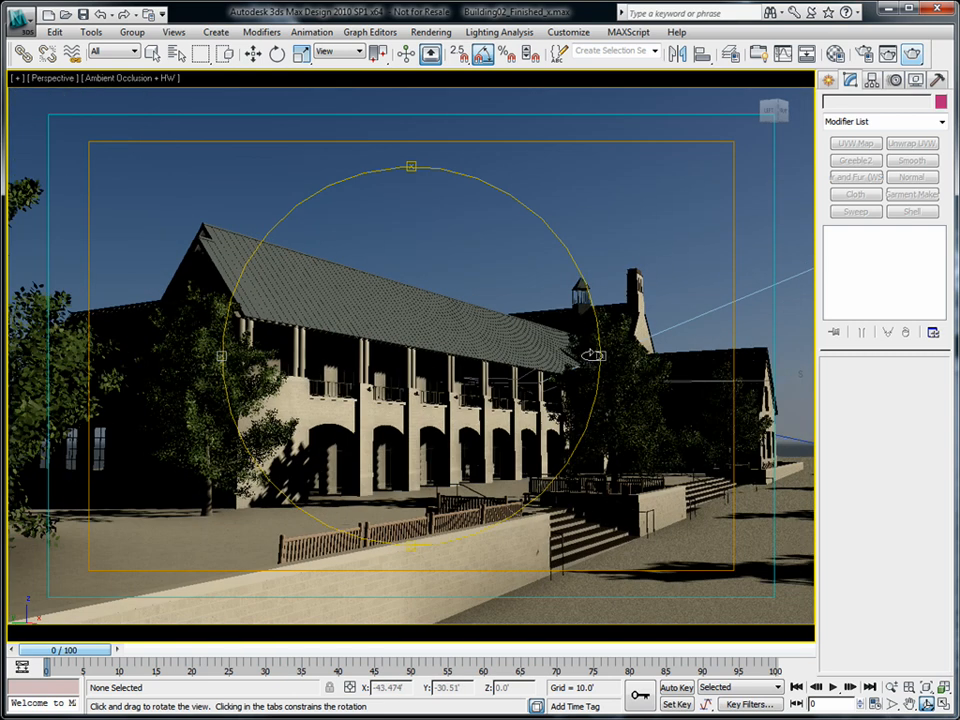
drag(390, 282, 485, 376)
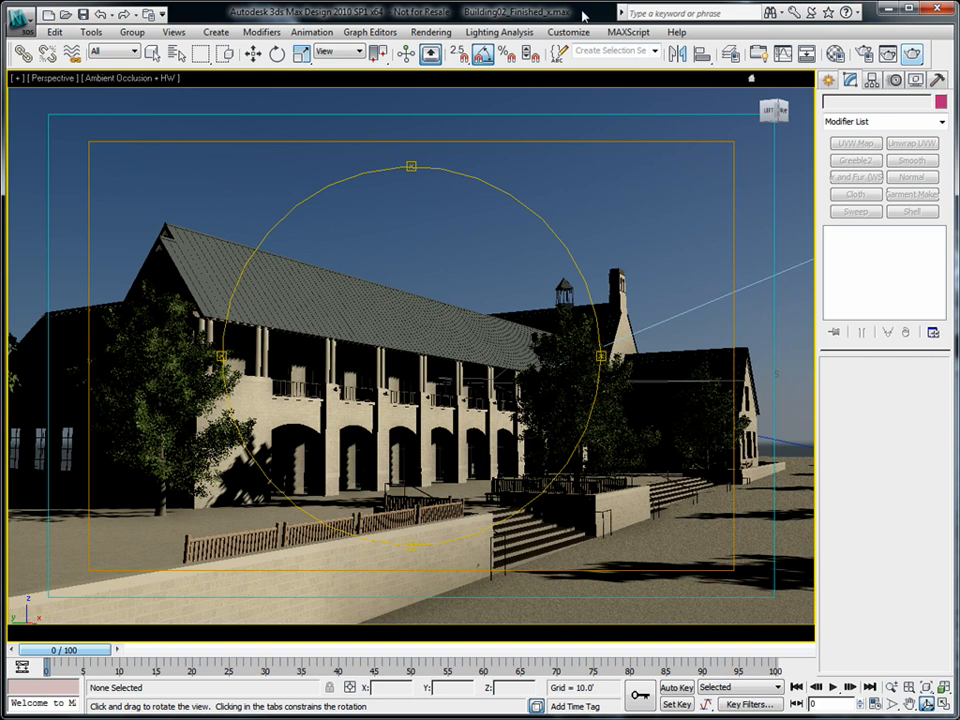
Open the Environment and Effects settings alongside the Material Editor, and reset the Material Editor slots.
key(8)
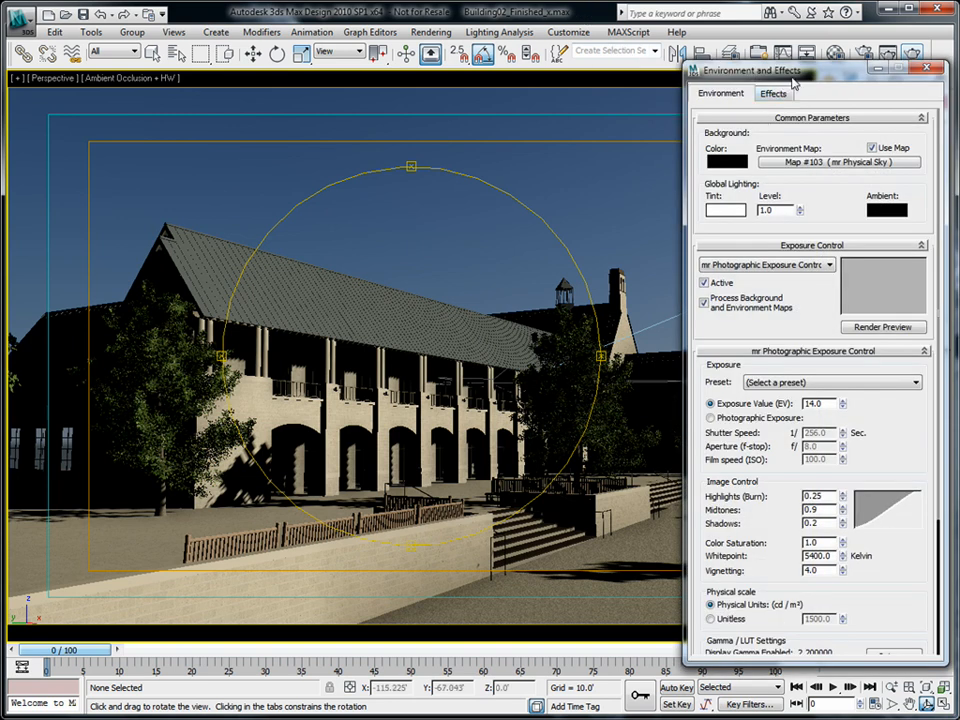
drag(826, 76, 724, 76)
click(835, 57)
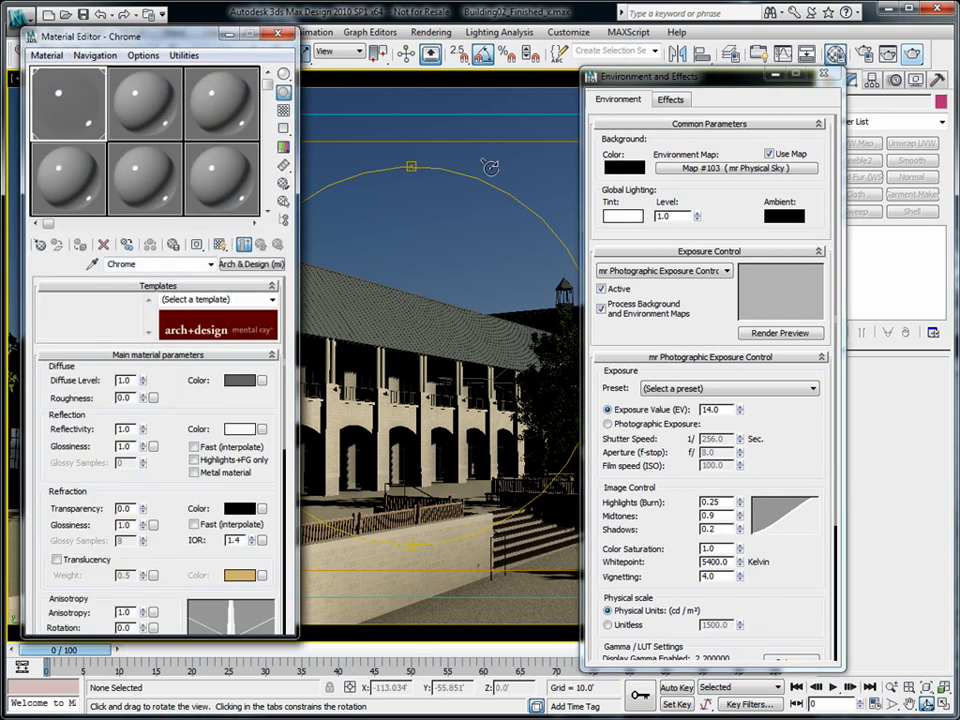
drag(186, 39, 176, 63)
click(174, 77)
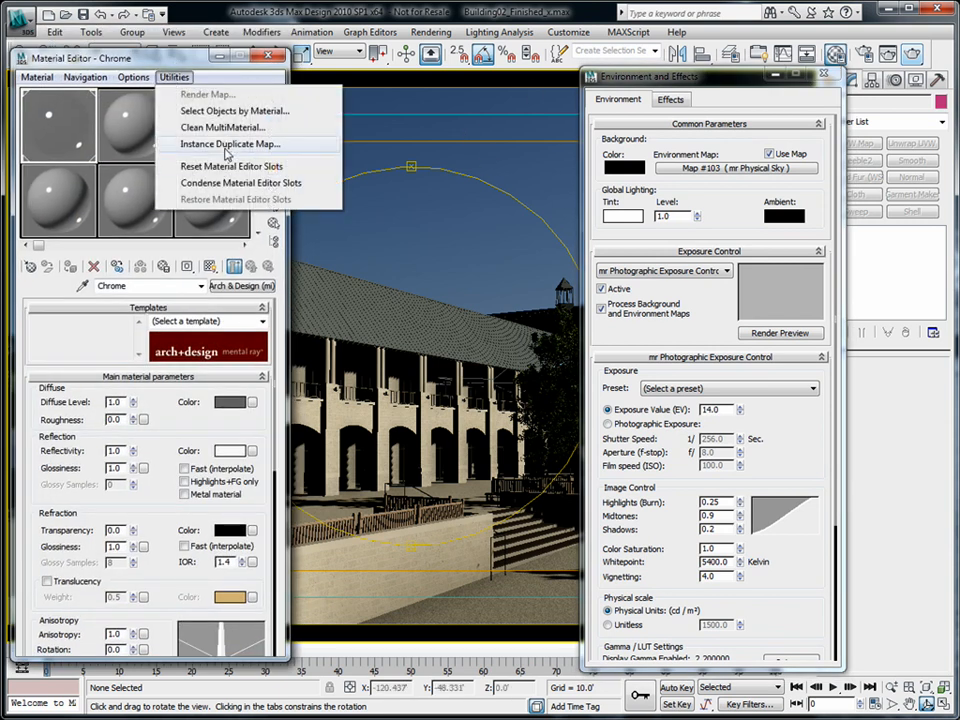
click(215, 164)
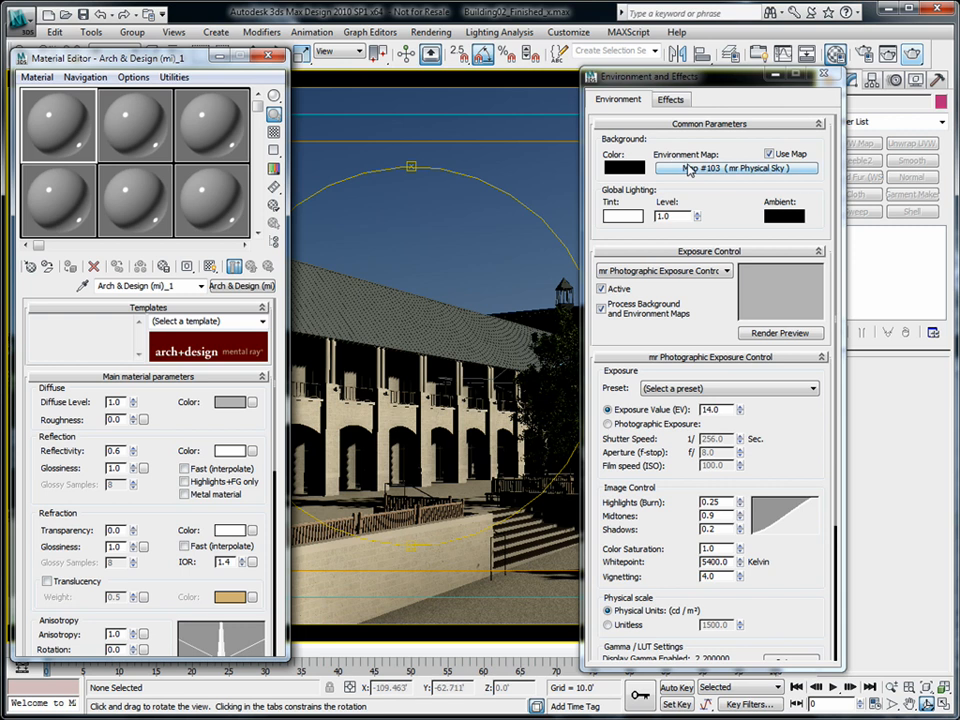
Copy the mr Physical Sky environment map into the first Material Editor slot as an Instance and close the environment settings.
drag(86, 47, 126, 42)
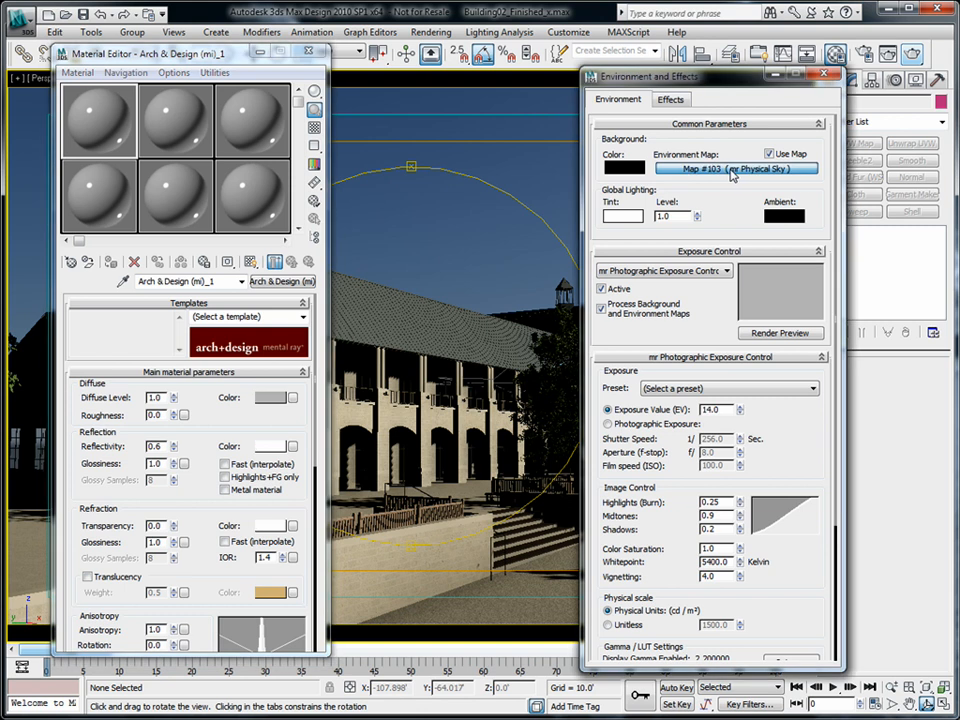
drag(731, 172, 87, 127)
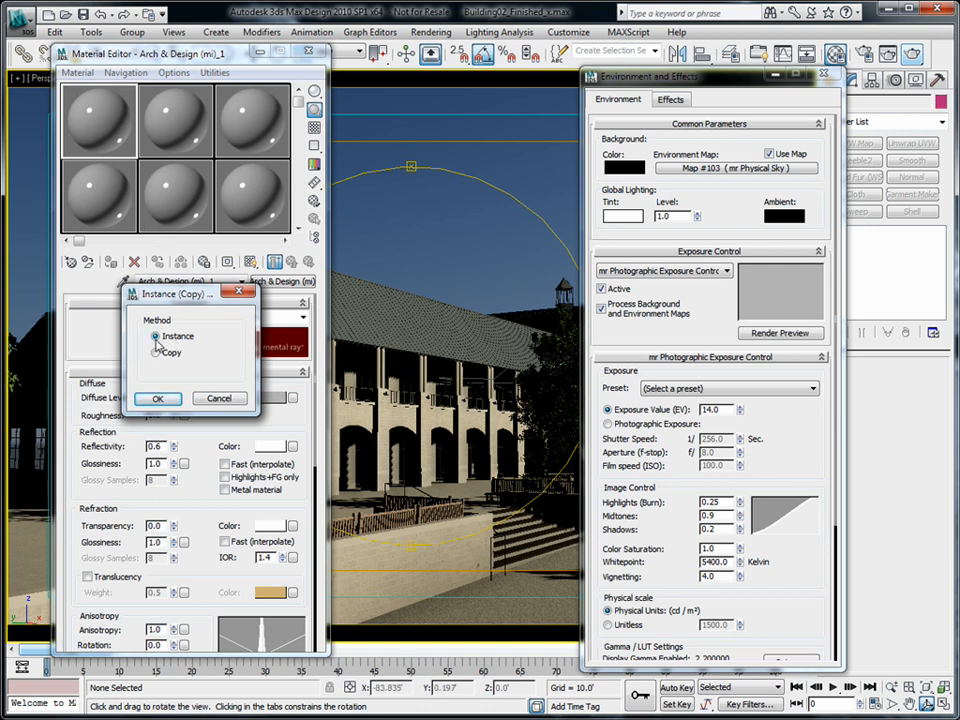
click(160, 400)
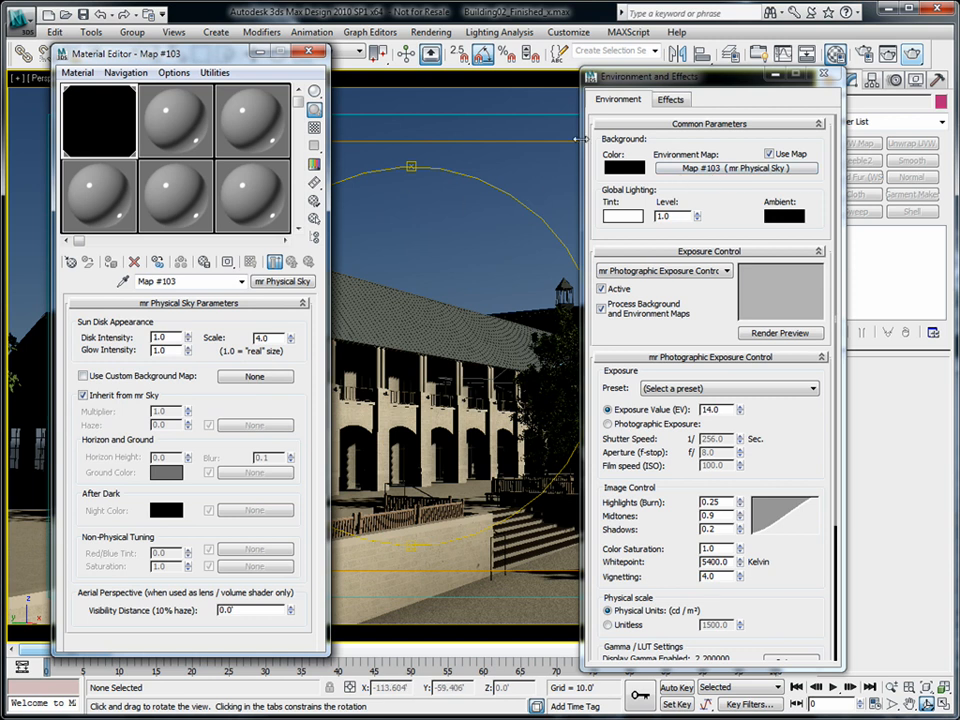
click(825, 74)
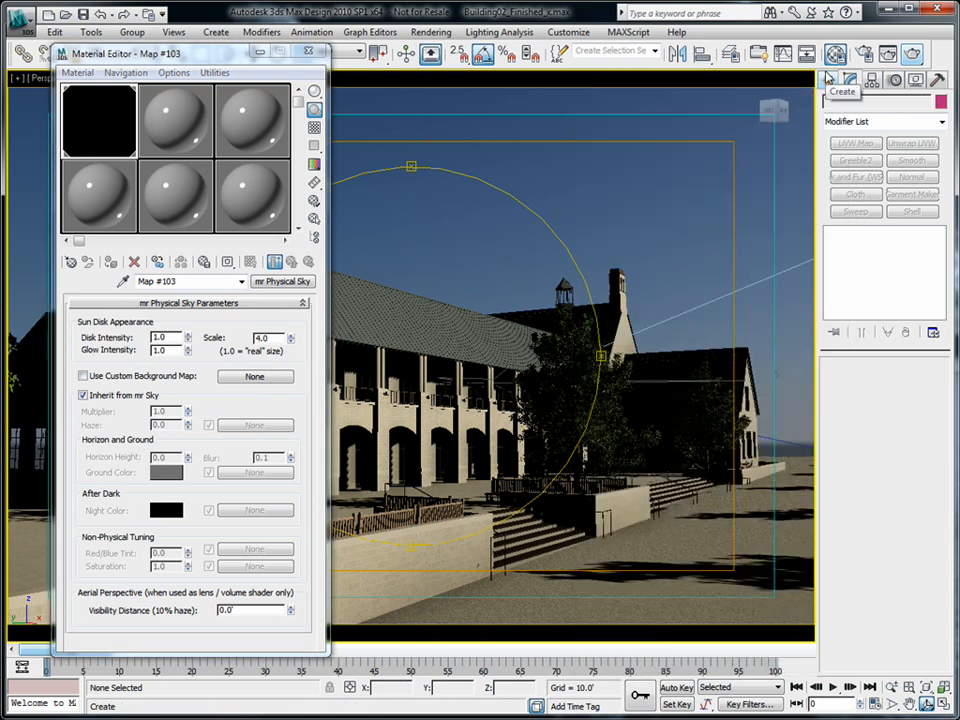
Assign the bitmap hemispherical_014.jpg from the Skies folder as the mr Physical Sky's custom background map and return to the sky parameters.
drag(520, 330, 350, 326)
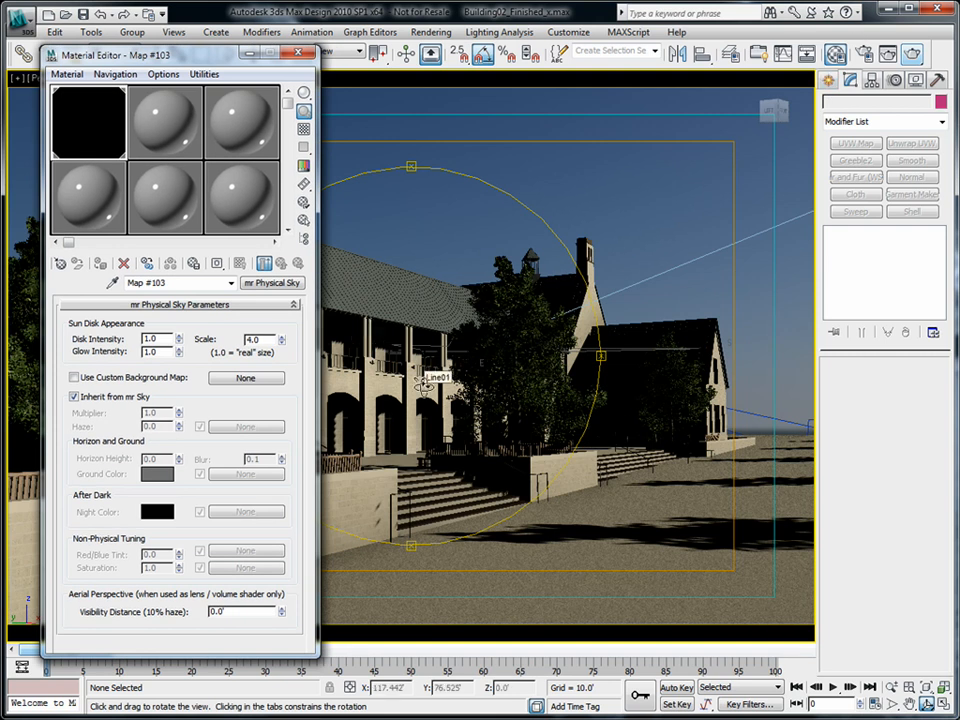
click(274, 314)
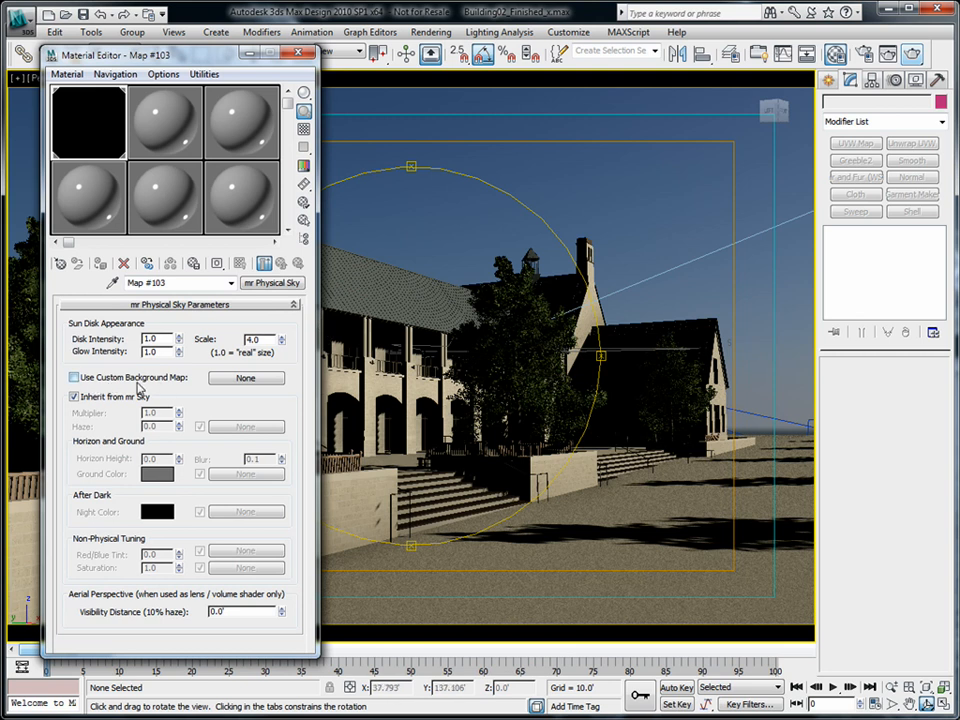
click(244, 379)
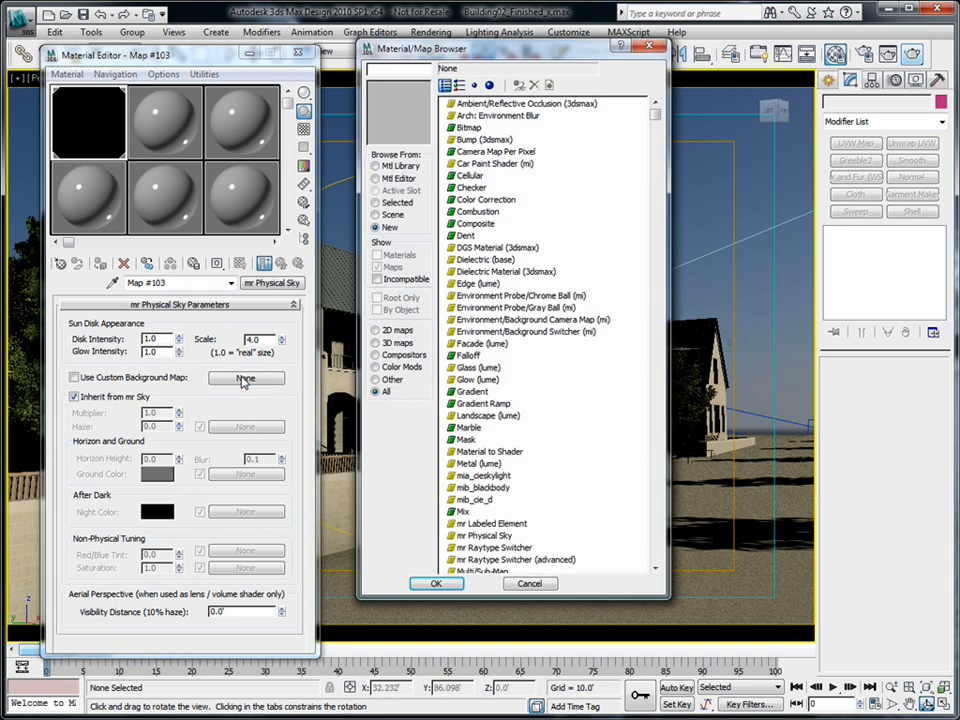
double_click(468, 129)
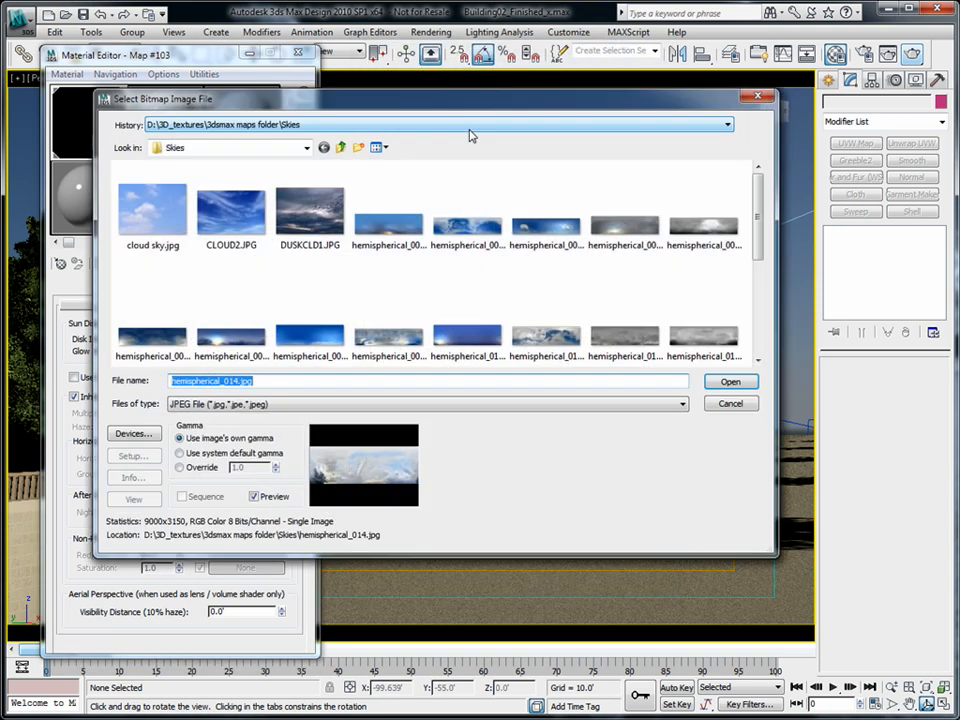
mouse_move(435, 99)
mouse_down()
mouse_move(472, 110)
mouse_move(452, 107)
mouse_up()
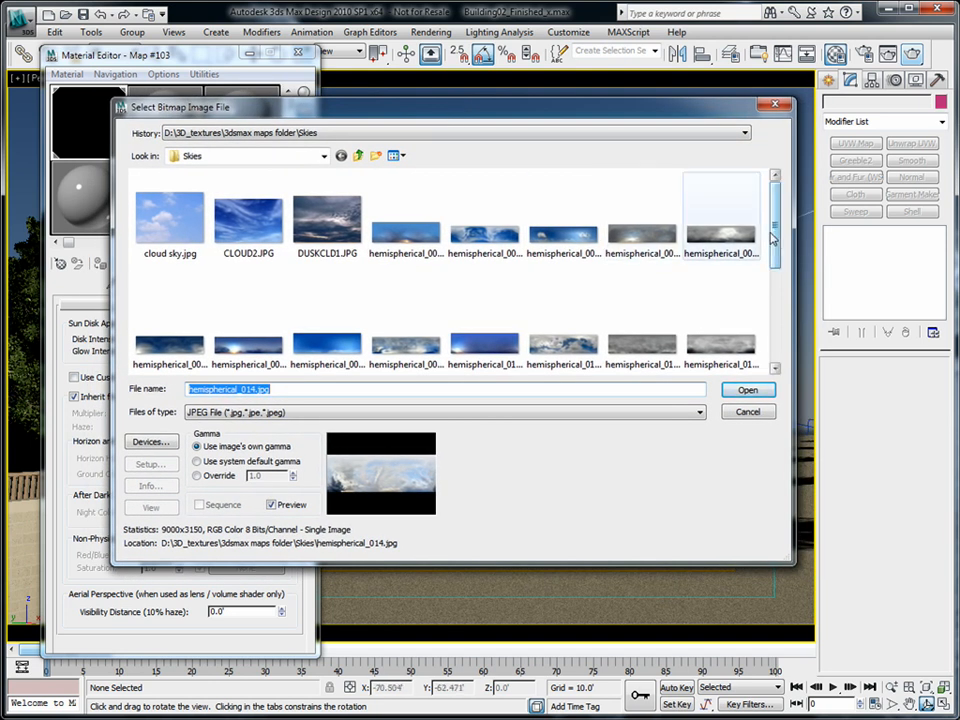
drag(776, 237, 791, 285)
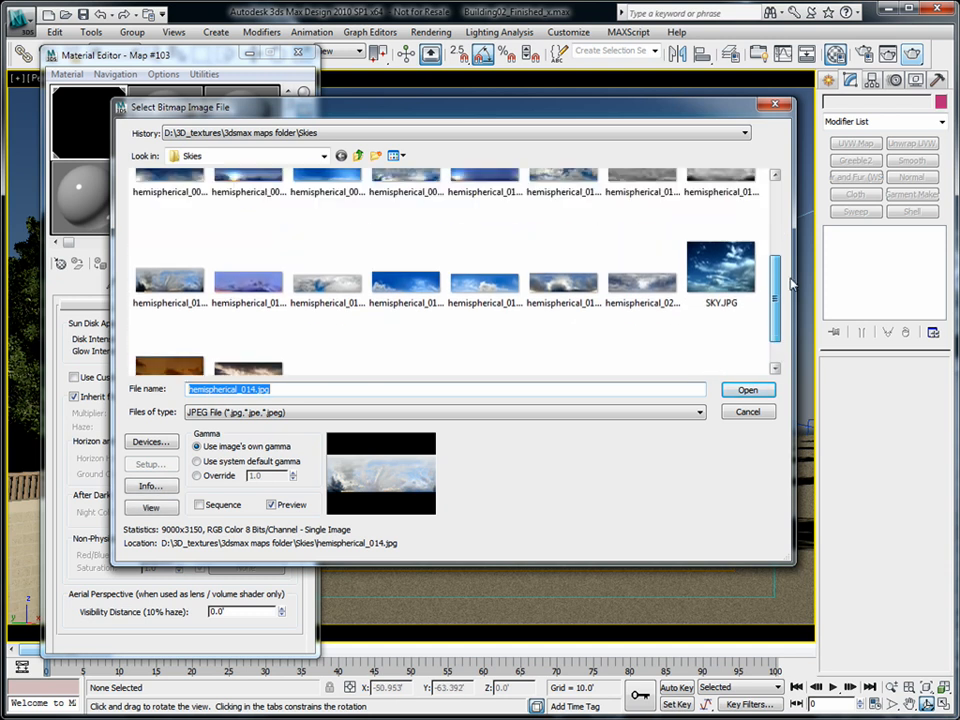
click(186, 283)
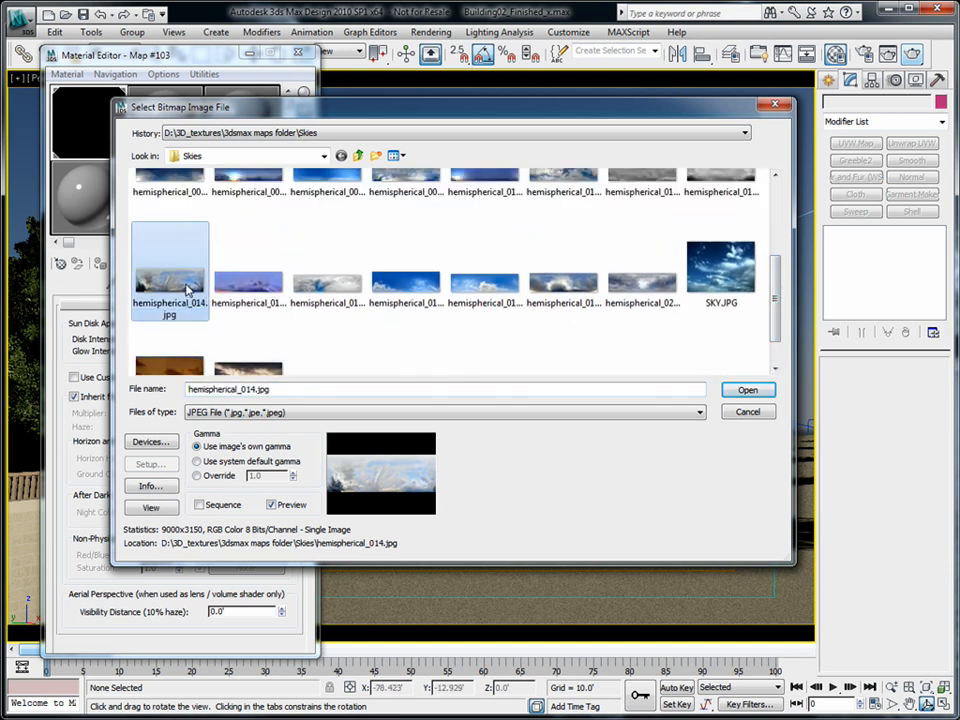
click(747, 392)
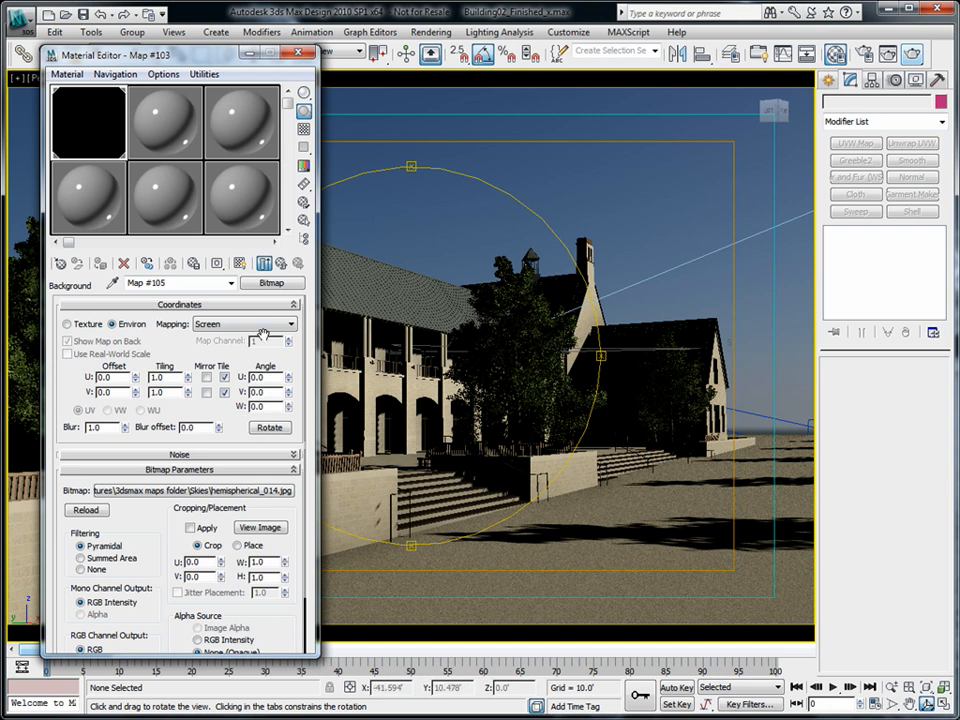
click(281, 263)
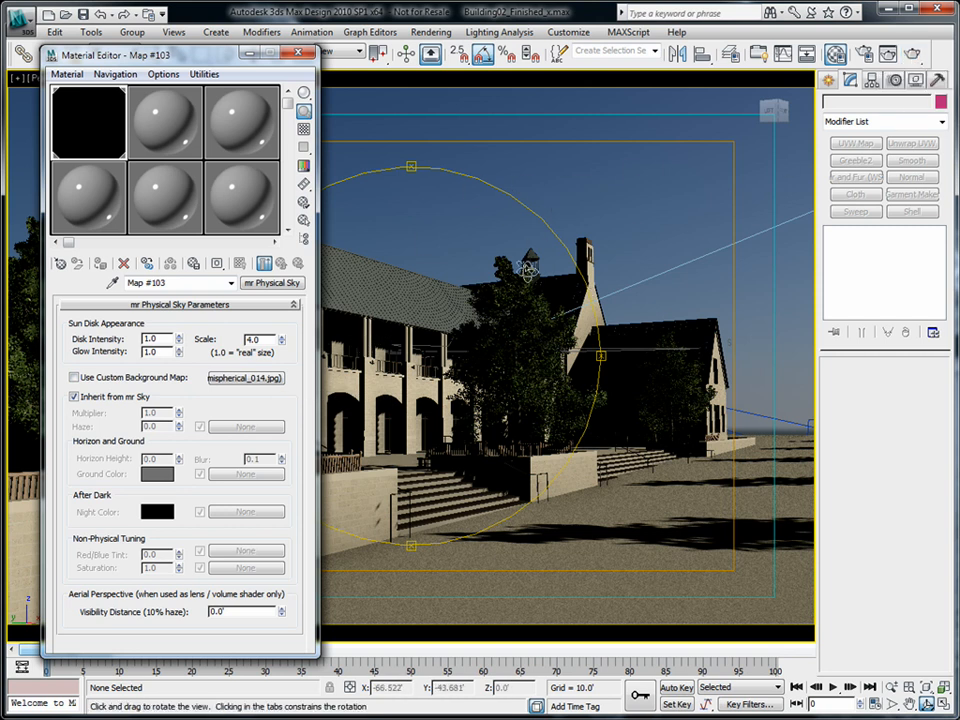
Hide the Trees layer and orbit the Perspective view until open sky and the horizon fill the frame.
click(528, 272)
drag(424, 337, 465, 379)
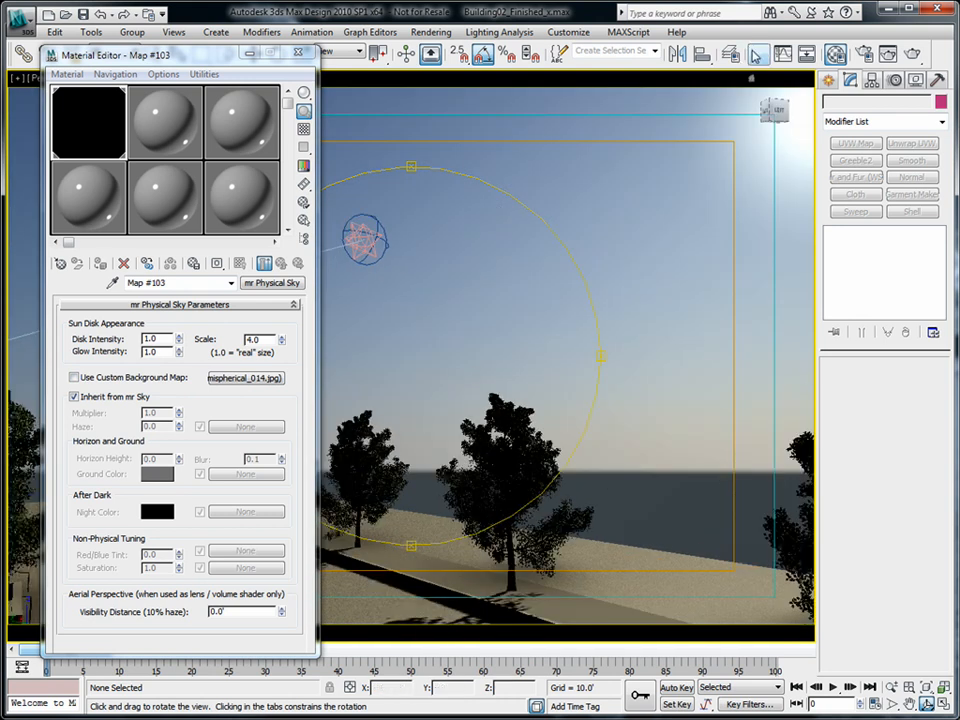
click(730, 53)
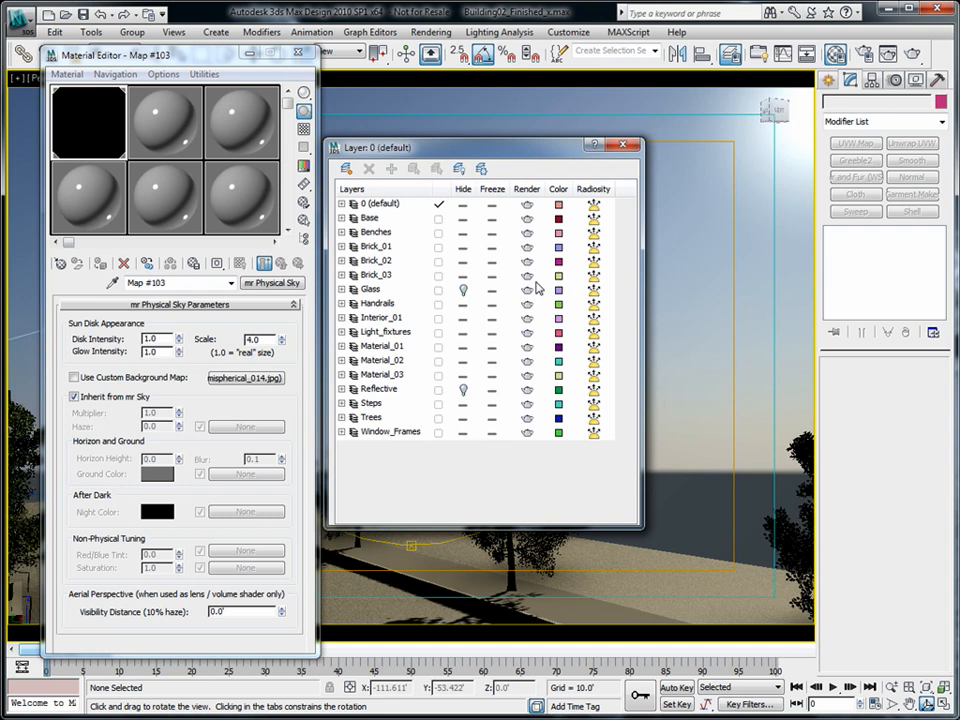
click(449, 418)
click(623, 145)
drag(506, 384, 440, 388)
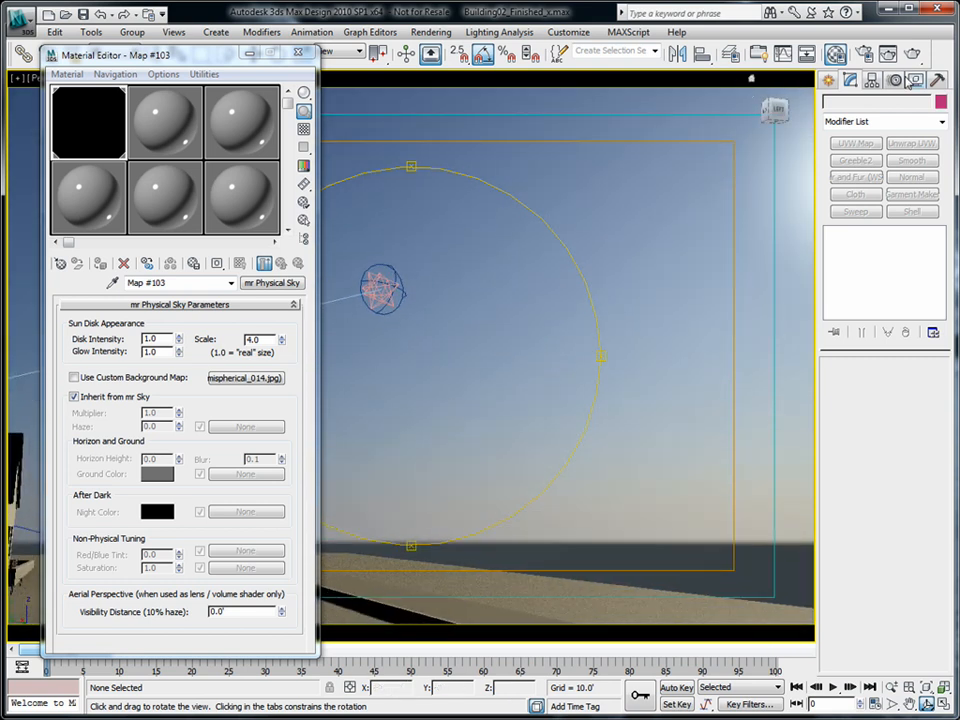
Render the Perspective view with the custom background map still off and place the rendered frame beside the Material Editor.
click(890, 56)
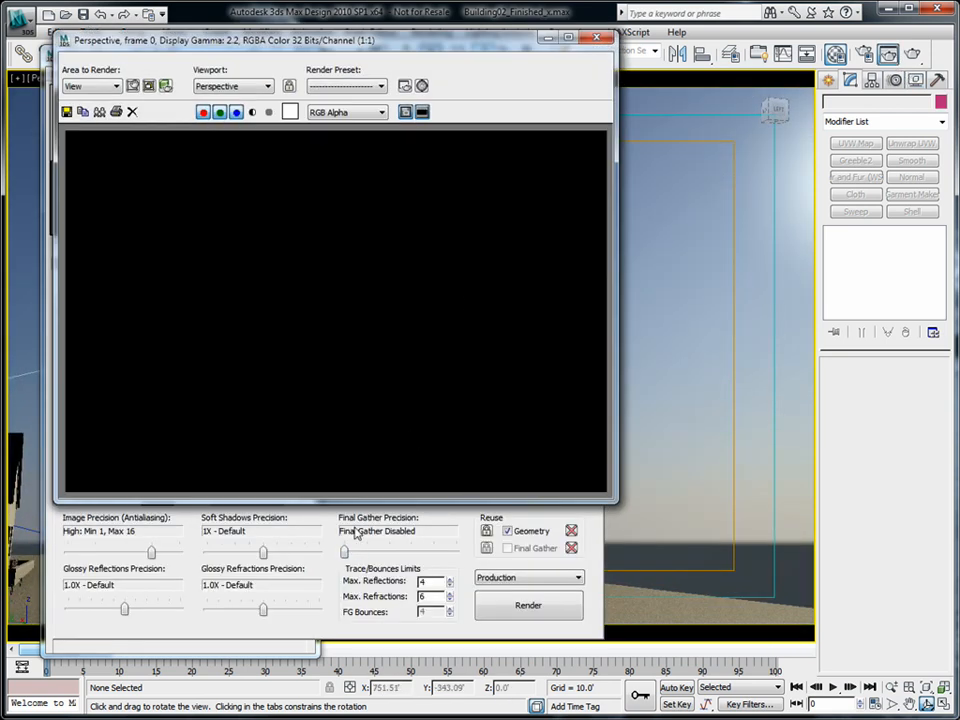
click(595, 38)
mouse_move(207, 50)
mouse_down()
mouse_move(209, 63)
mouse_move(198, 55)
mouse_move(219, 56)
mouse_up()
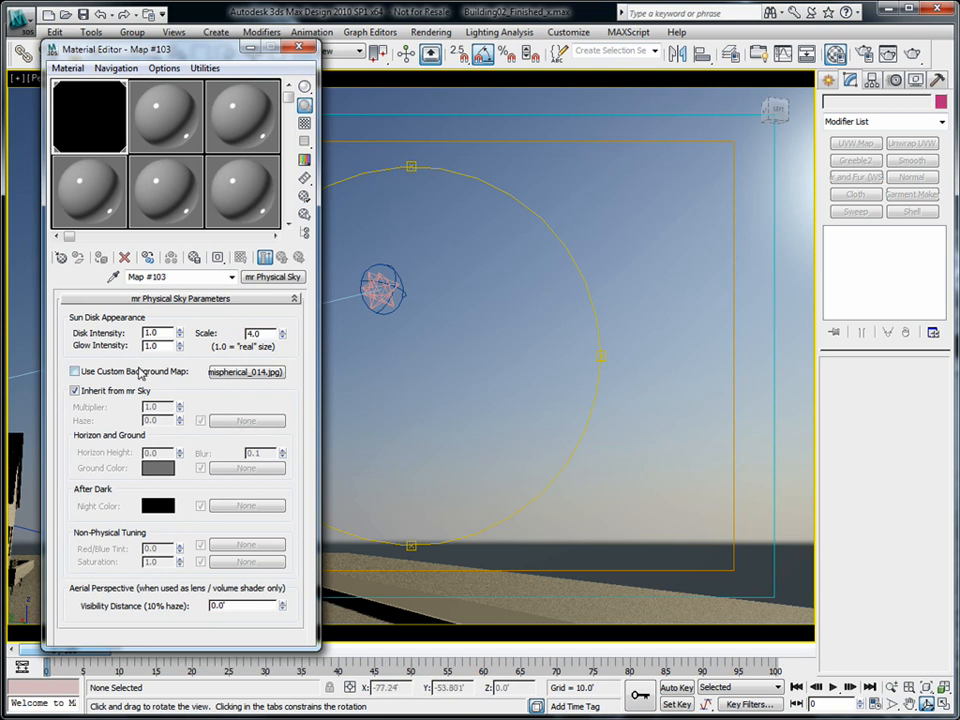
click(914, 54)
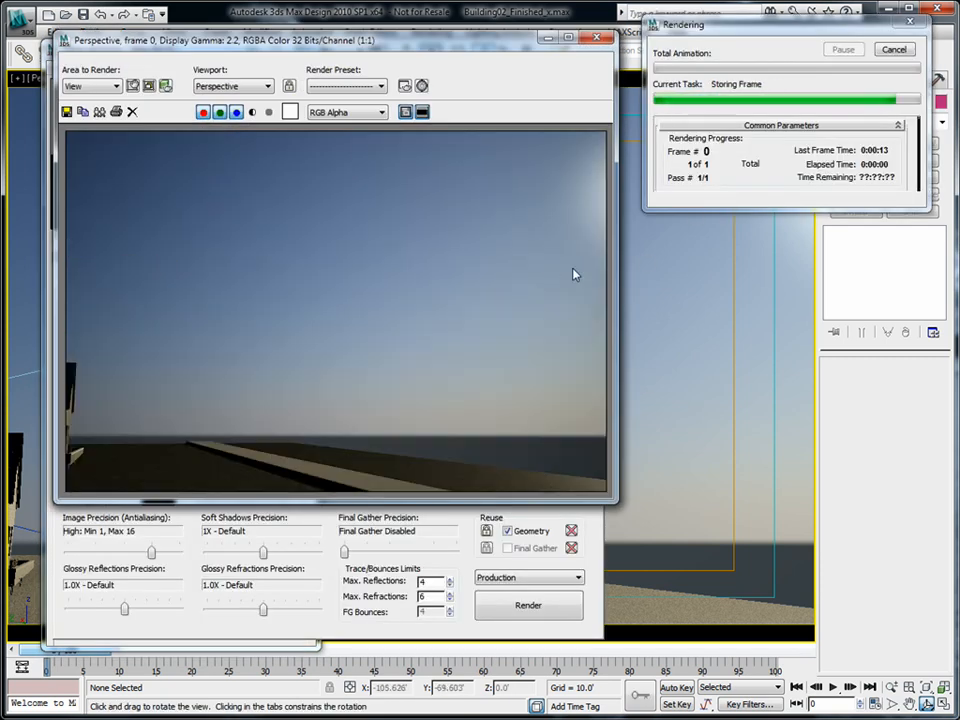
drag(440, 50, 681, 50)
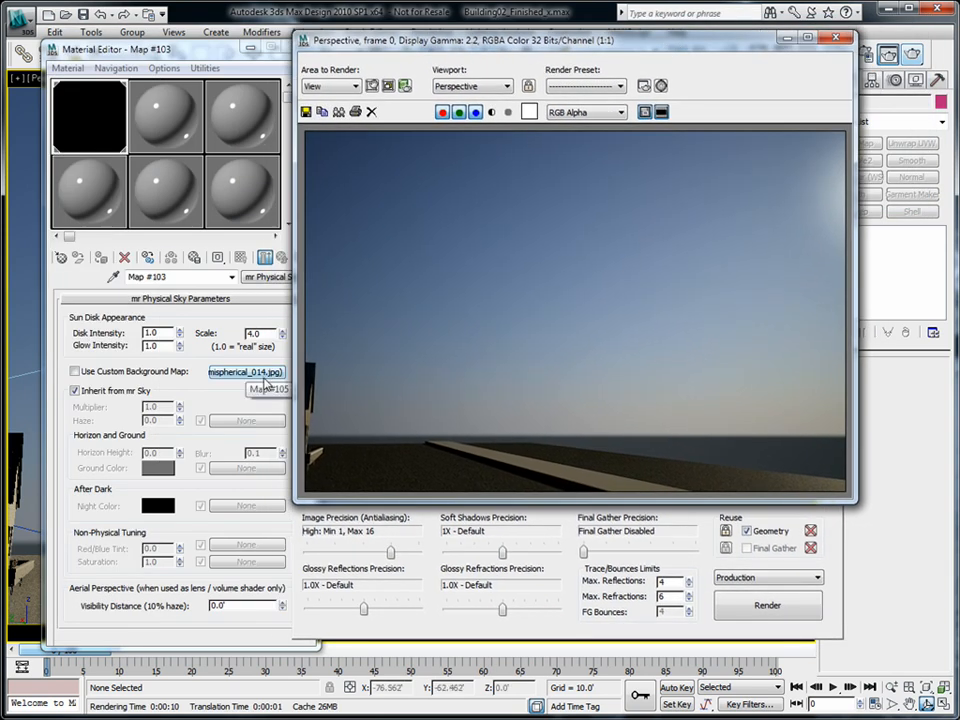
Enable Use Custom Background Map for the mr Physical Sky, re-render the view and close the rendered frame.
click(78, 375)
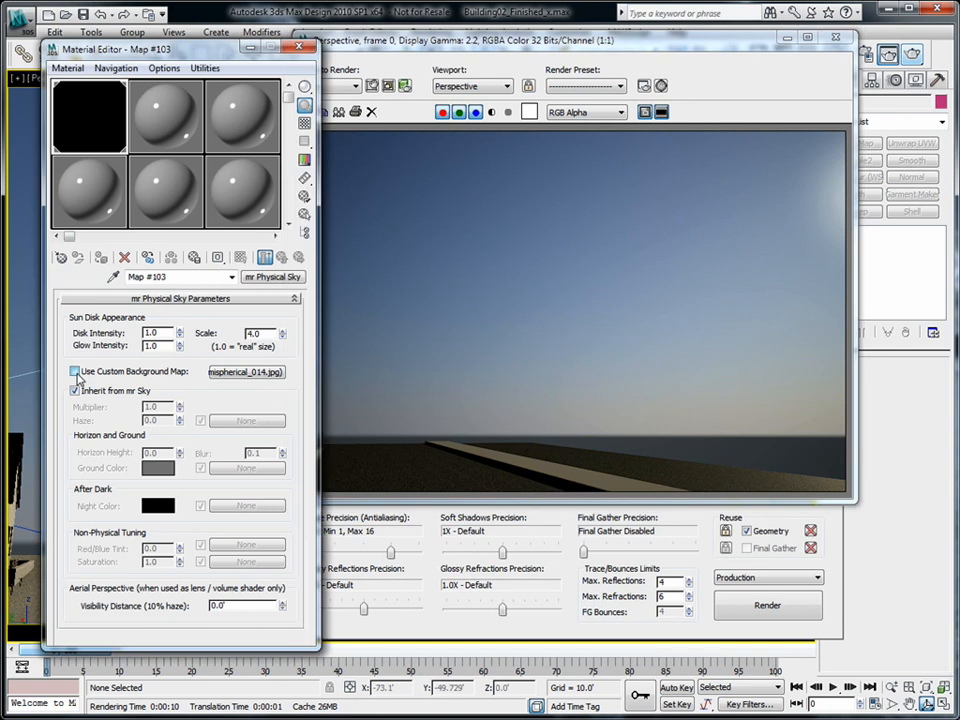
click(768, 605)
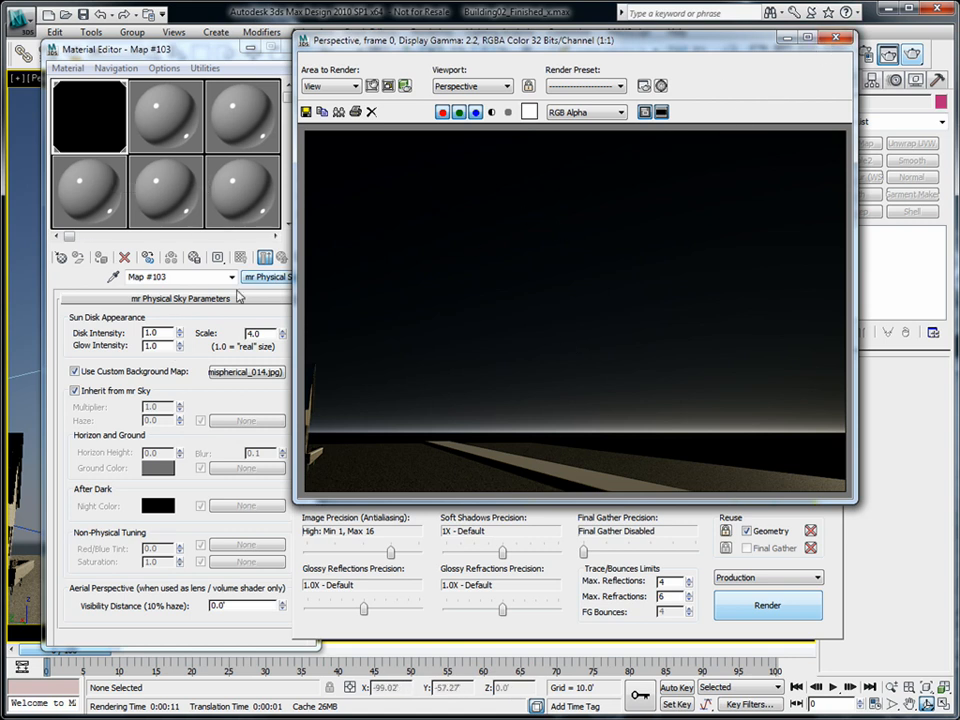
click(838, 40)
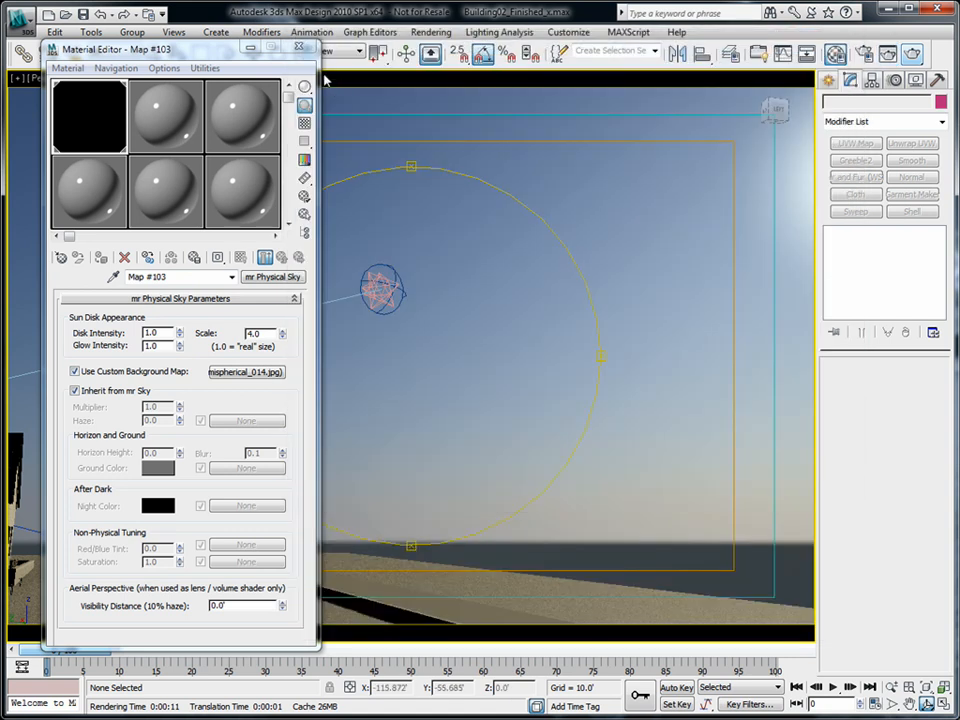
Turn off Aerial Perspective in the Daylight01 mr Sky advanced parameters and render the view again.
click(307, 49)
click(253, 54)
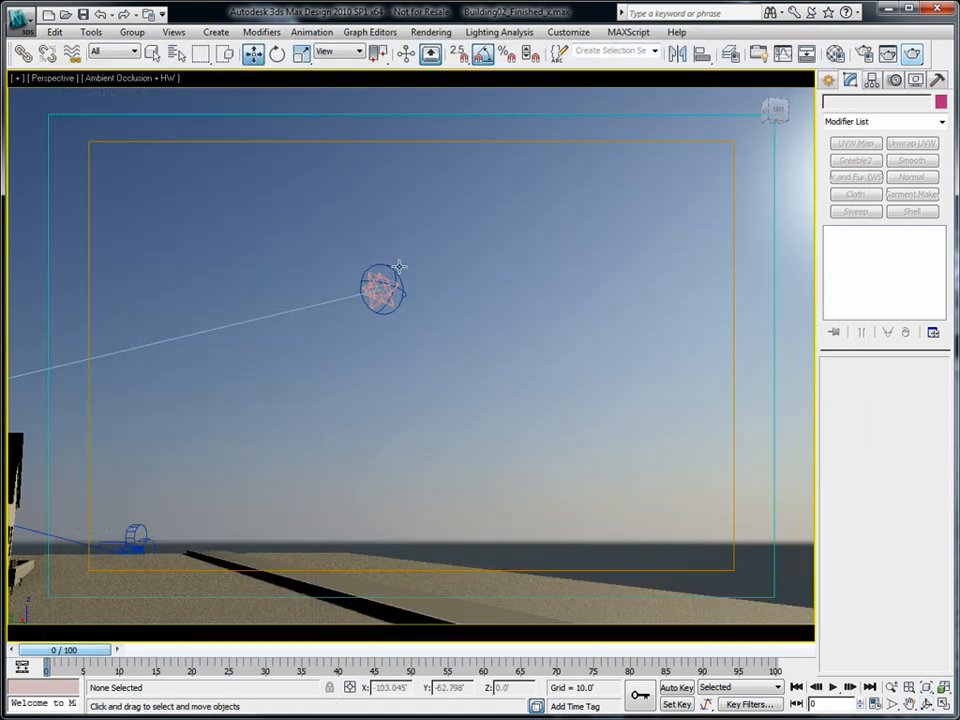
click(389, 268)
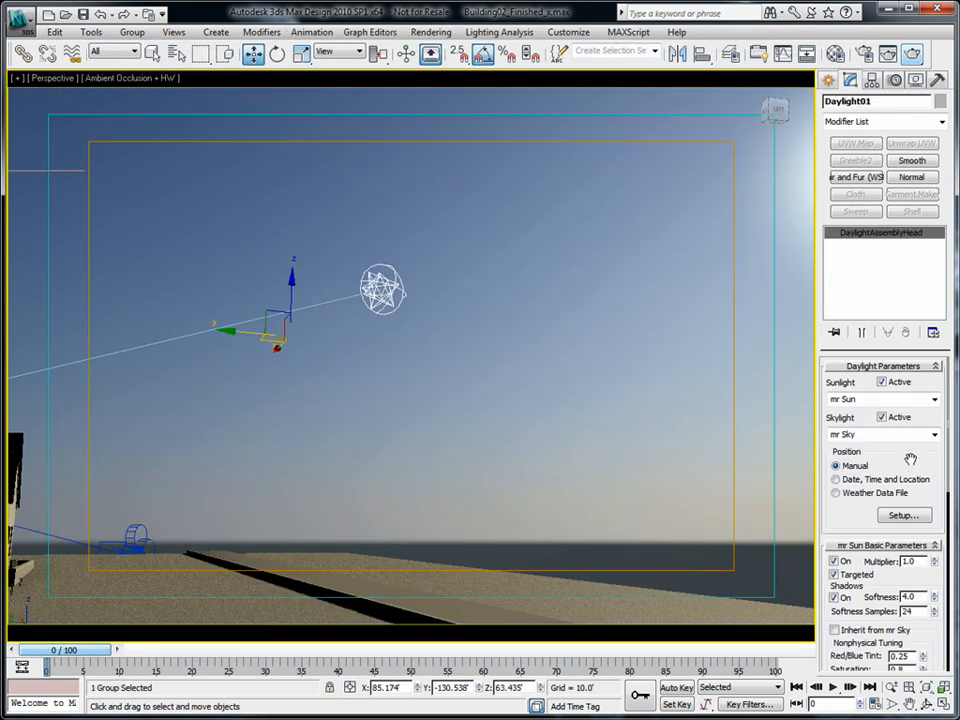
scroll(910, 459, down, 10)
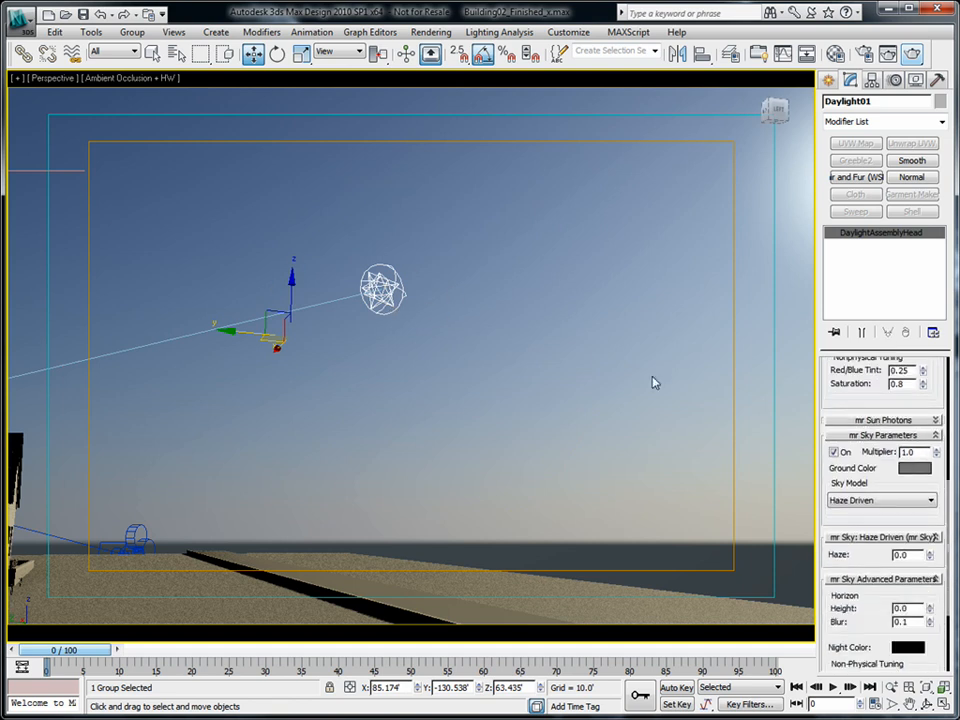
drag(917, 484, 915, 354)
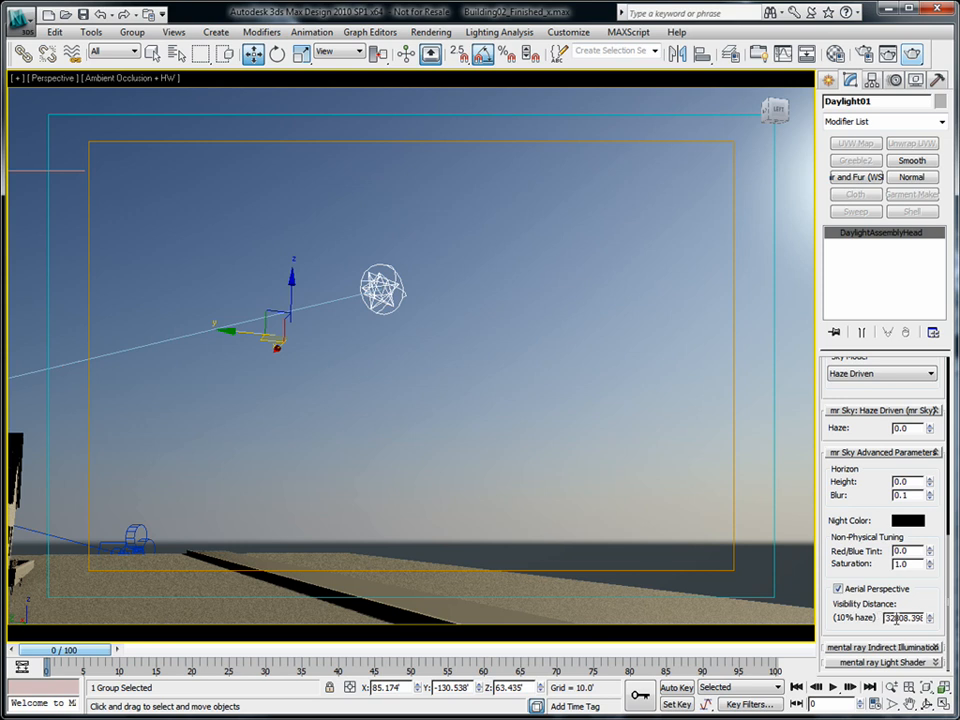
click(838, 589)
click(913, 53)
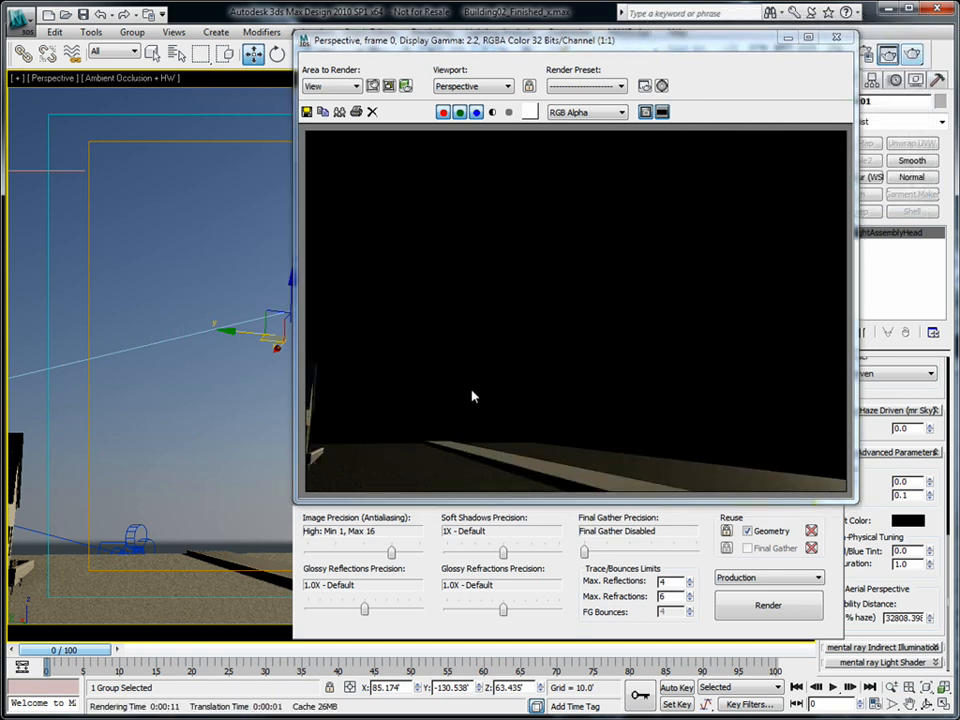
click(836, 37)
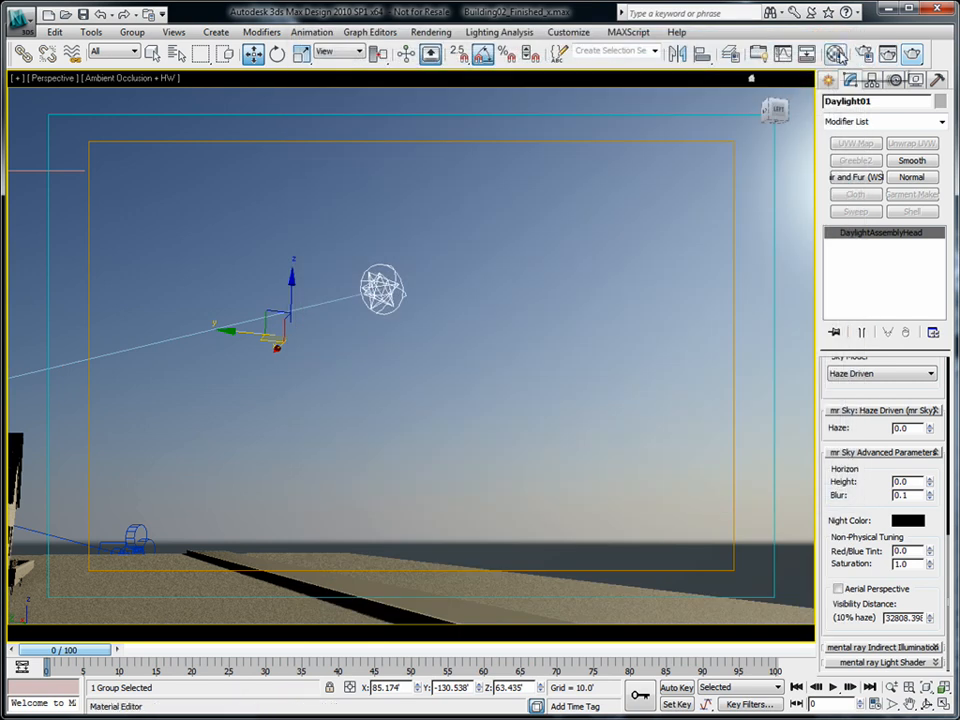
Copy the hemispherical_014.jpg background map into the second Material Editor slot as an Instance.
click(837, 55)
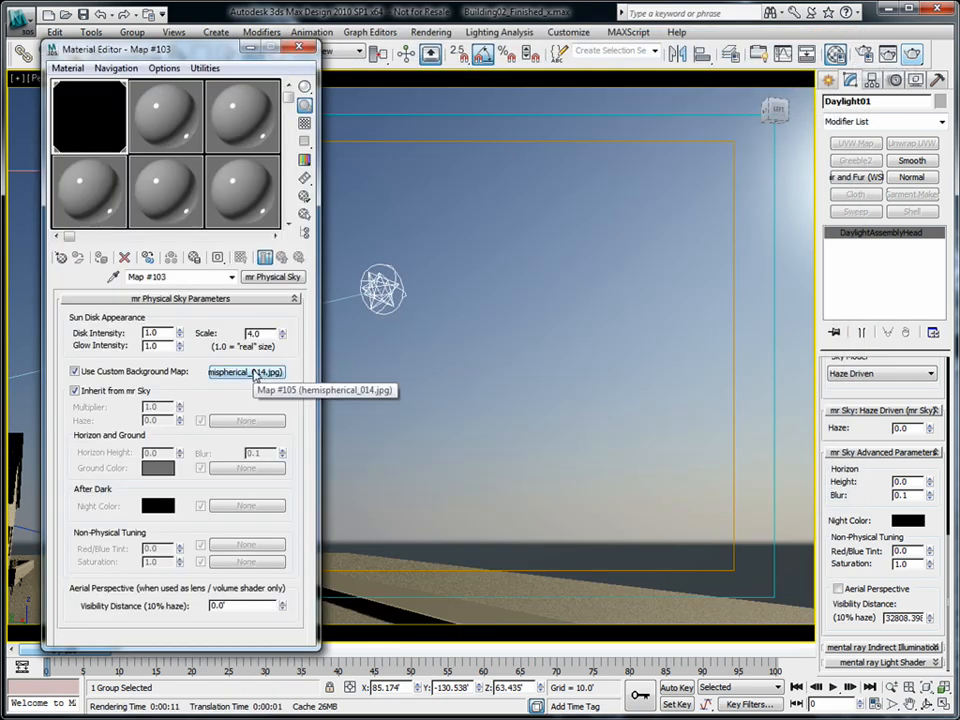
drag(254, 374, 172, 130)
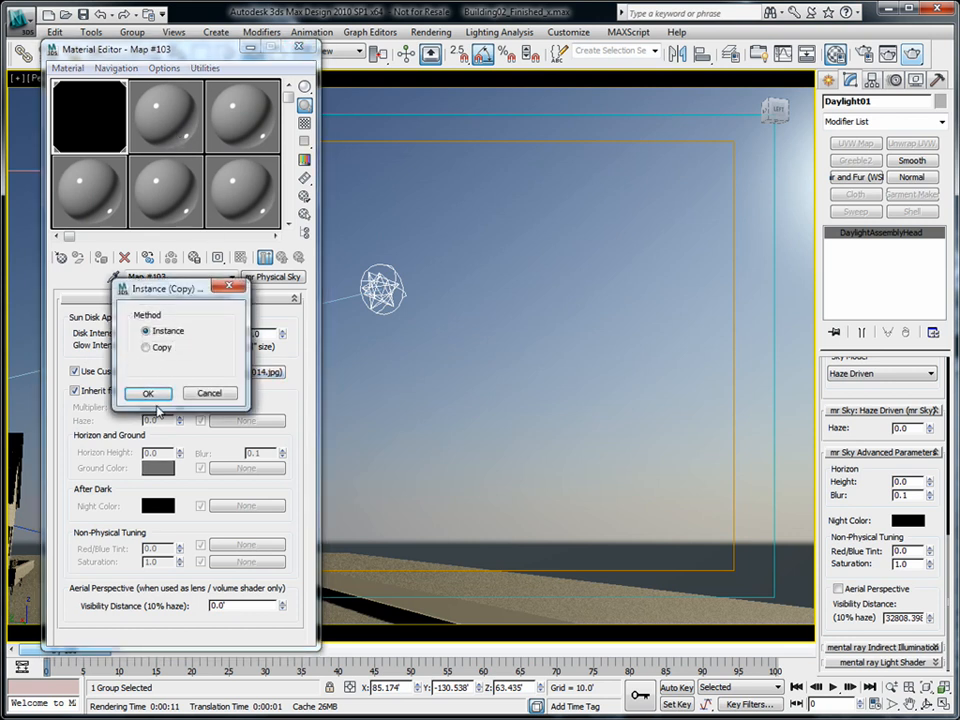
click(148, 395)
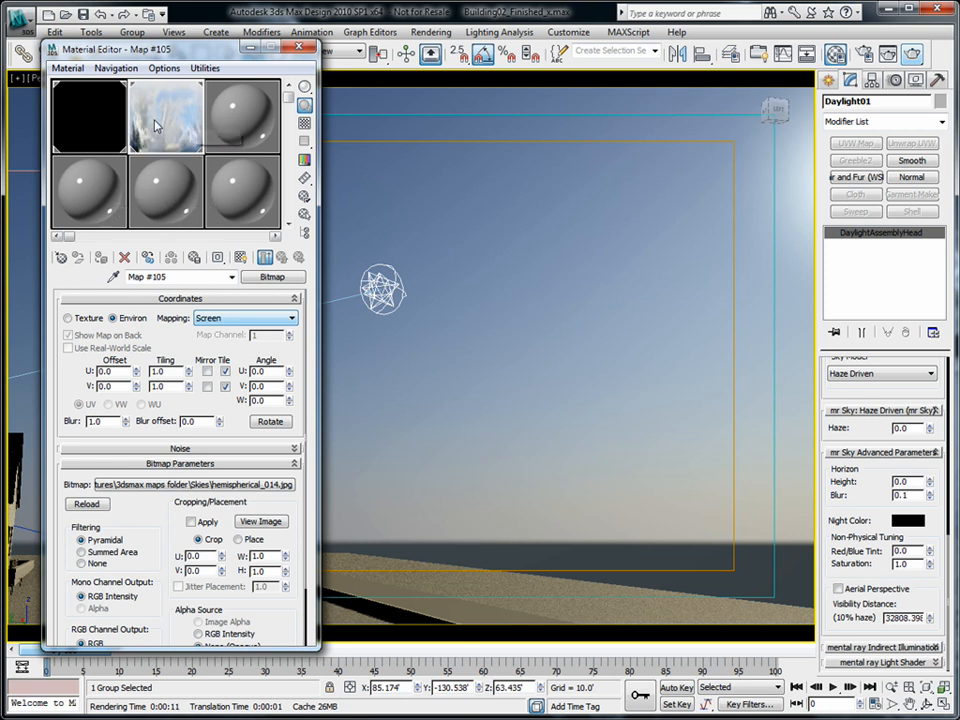
click(98, 128)
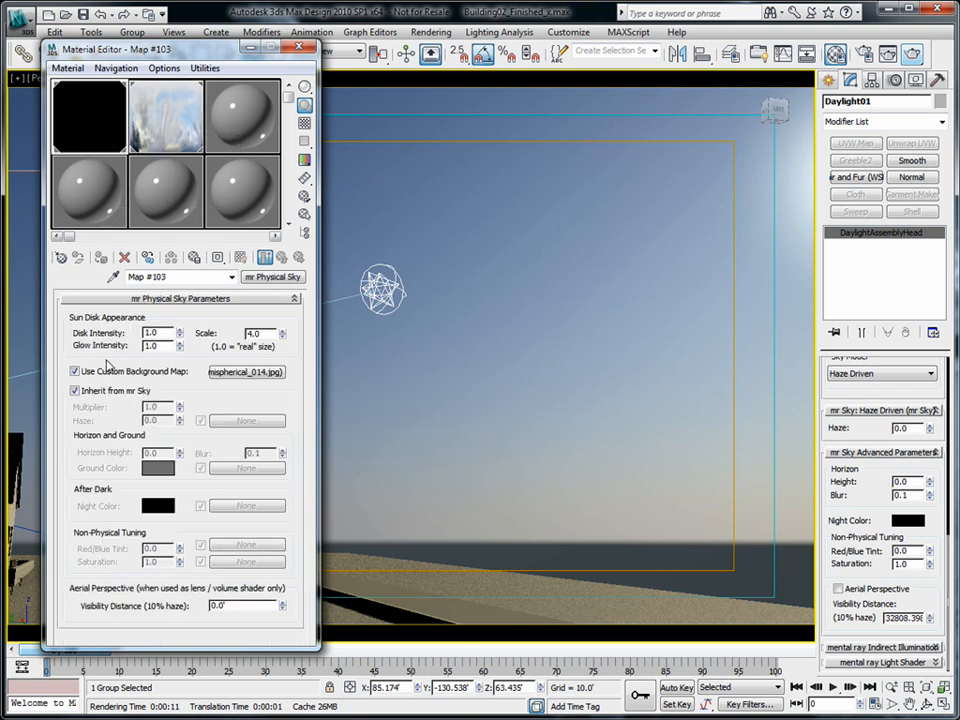
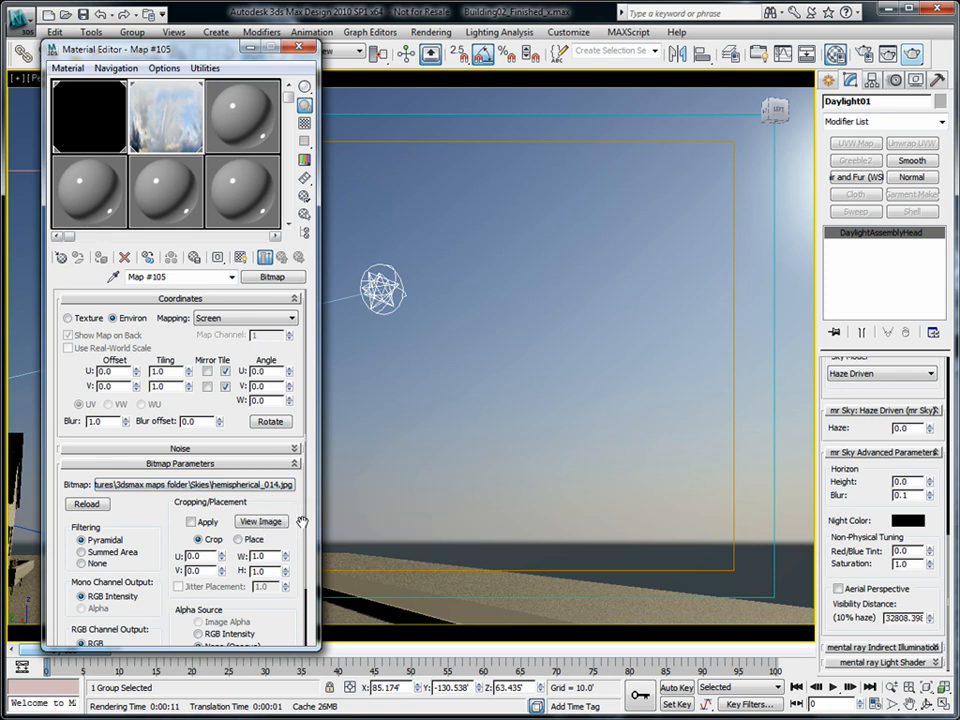
Set the sky bitmap's Output Amount to 9999 and render the view.
scroll(223, 286, down, 2)
click(193, 637)
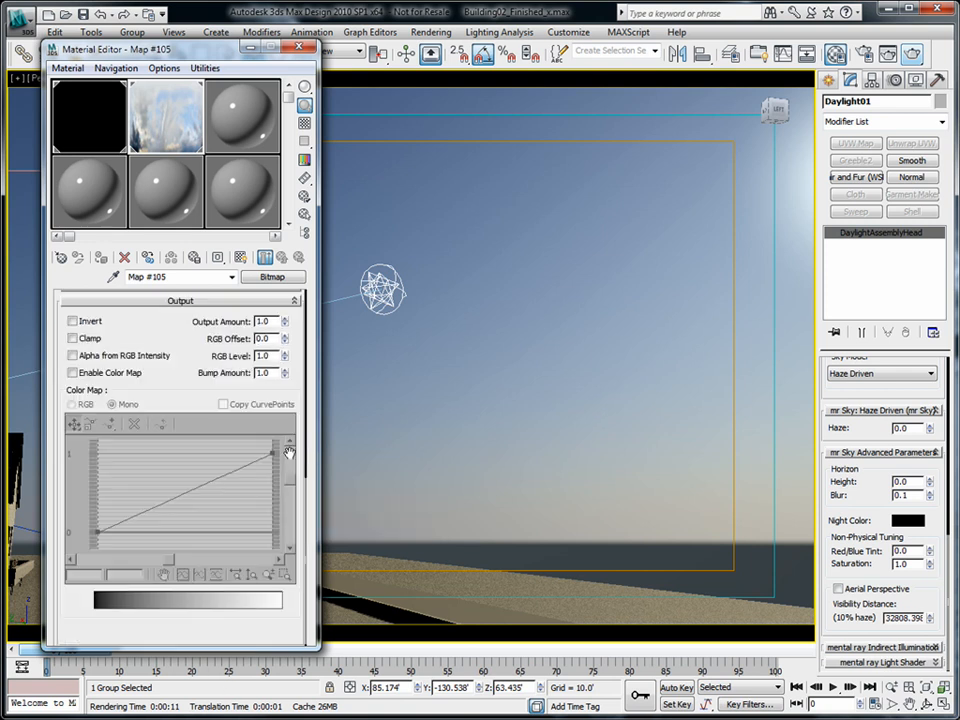
double_click(273, 322)
text(99999)
key(Tab)
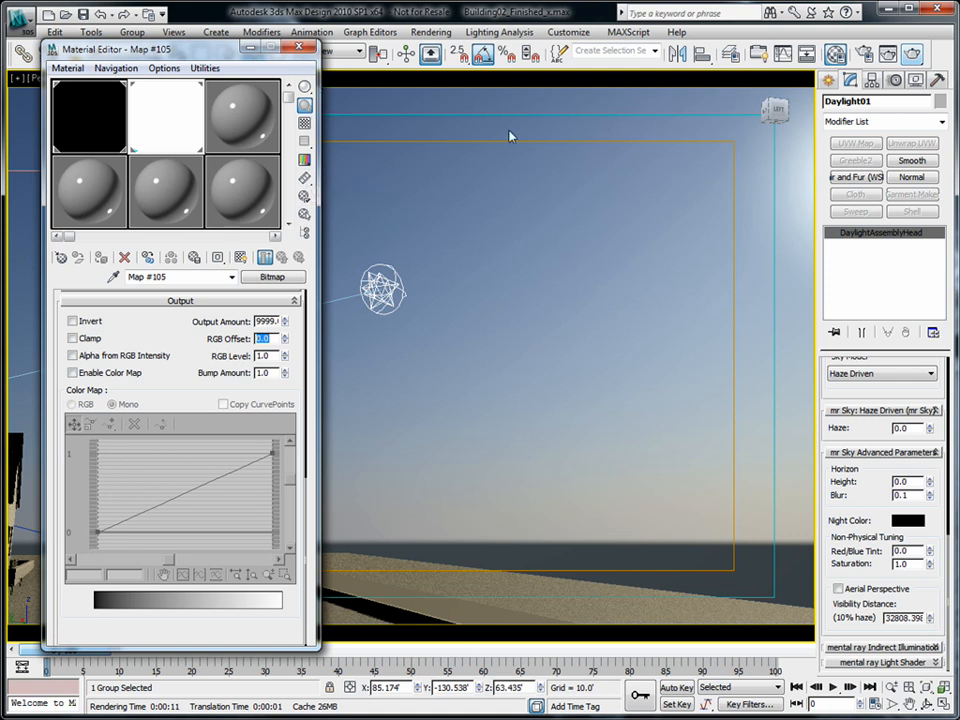
click(915, 54)
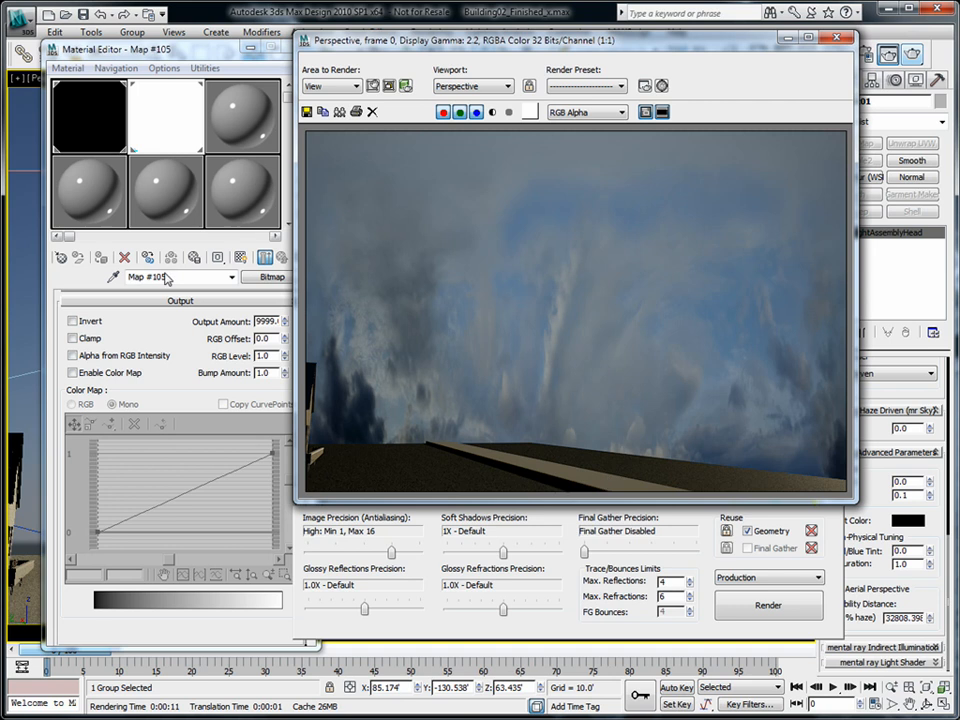
Enable Alpha from RGB Intensity on the sky bitmap, set its RGB Level to 4 and render the view.
click(165, 356)
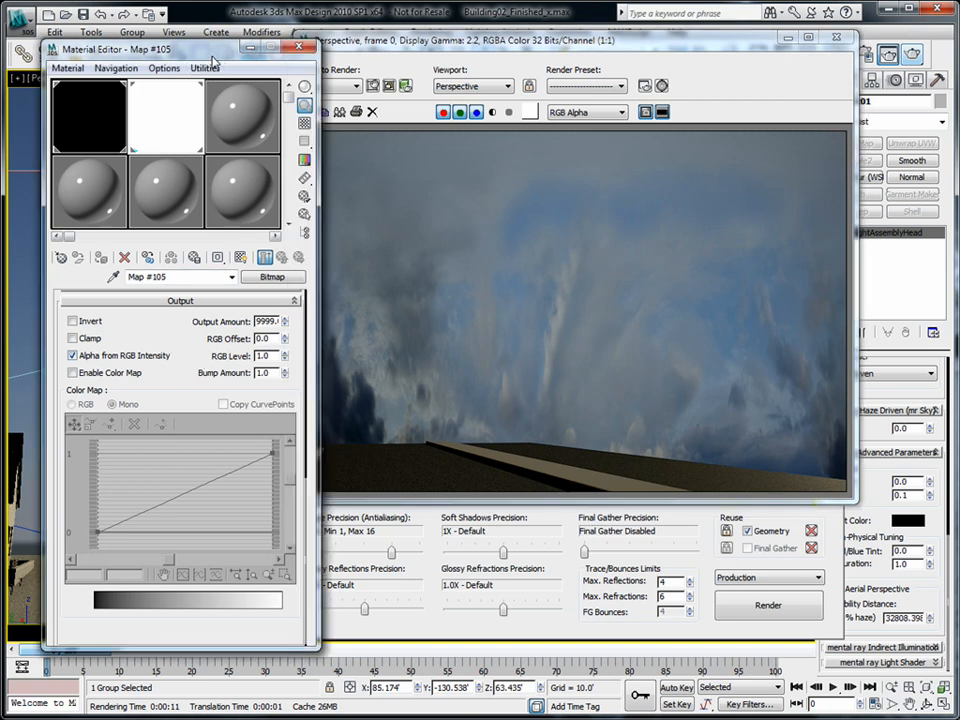
drag(212, 62, 194, 59)
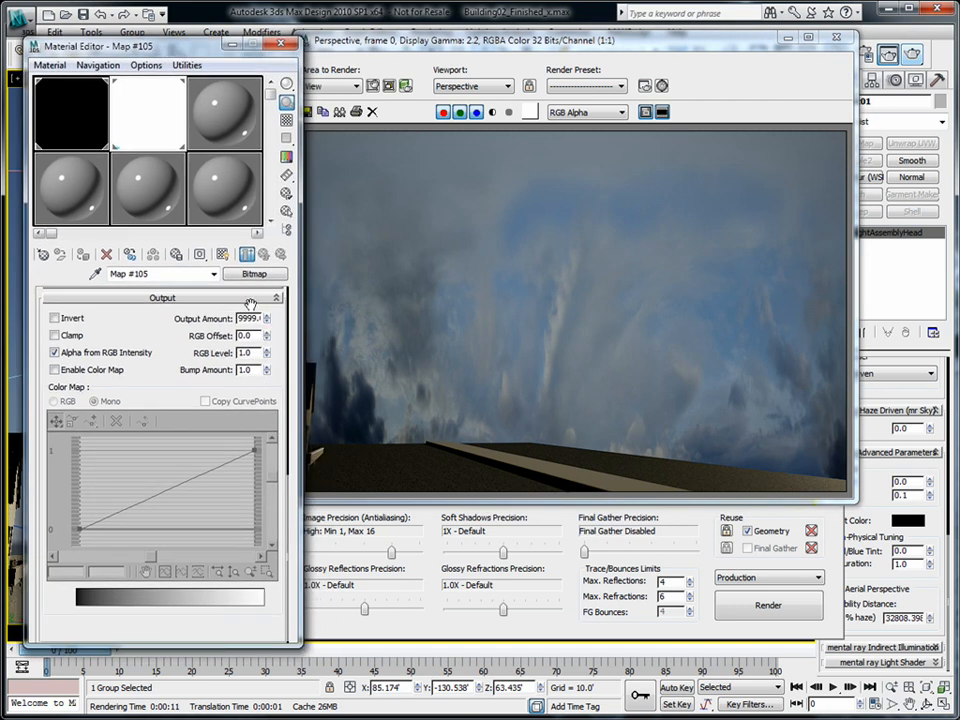
double_click(250, 353)
text(2)
key(Tab)
click(257, 353)
drag(257, 353, 211, 353)
text(4)
key(Tab)
click(906, 57)
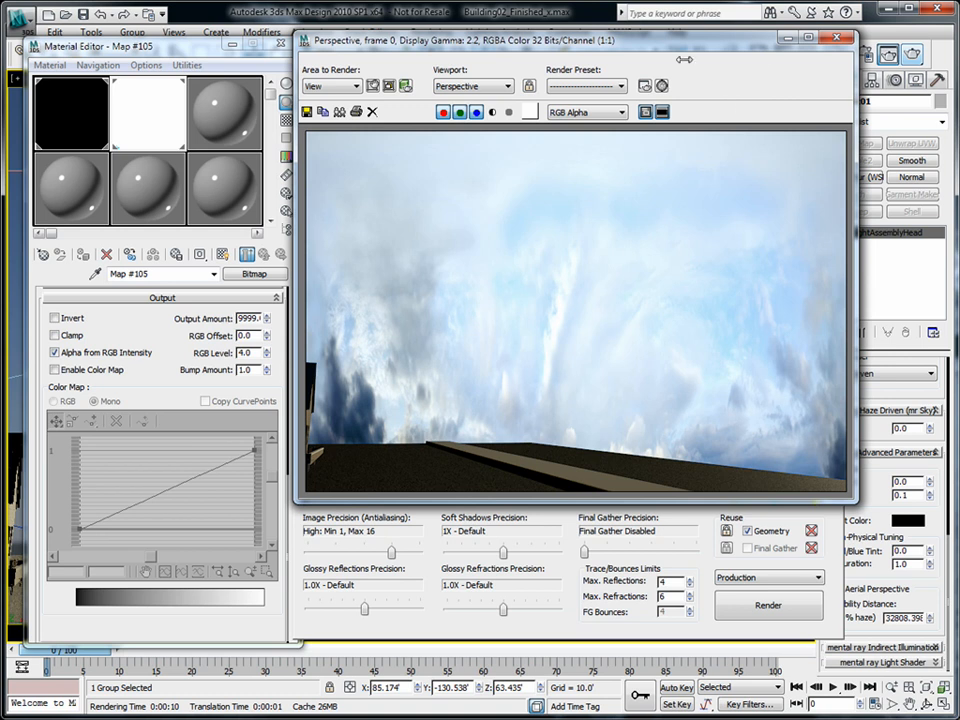
Set the sky bitmap's Output Amount and RGB Level both back to 1 and close the rendered frame.
click(254, 319)
drag(256, 318, 159, 318)
text(1)
key(Tab)
key(Tab)
text(1)
key(Tab)
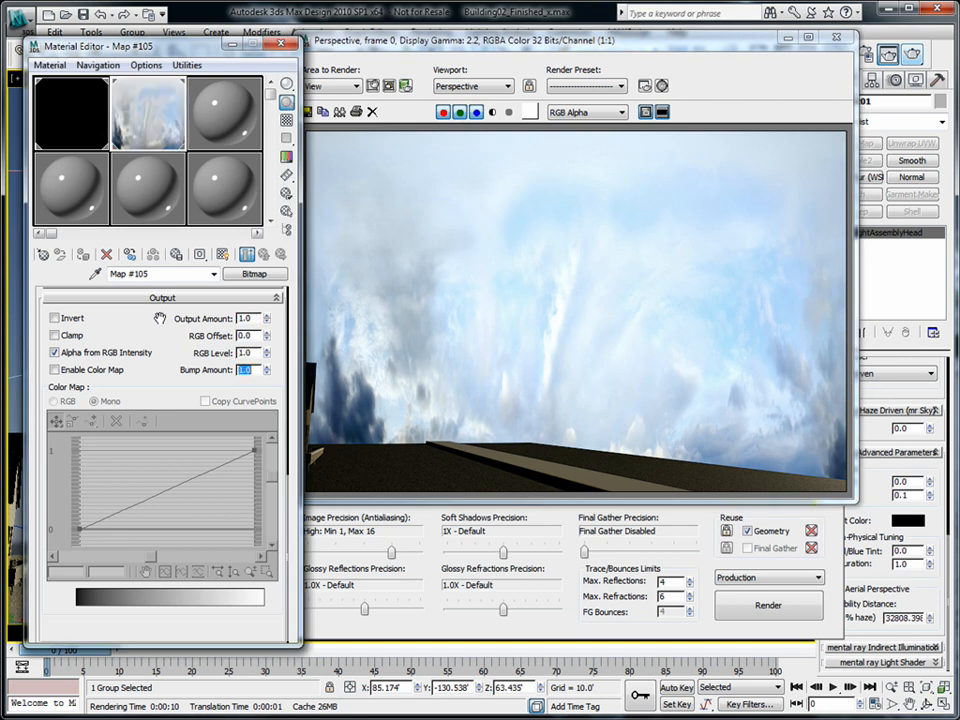
click(839, 38)
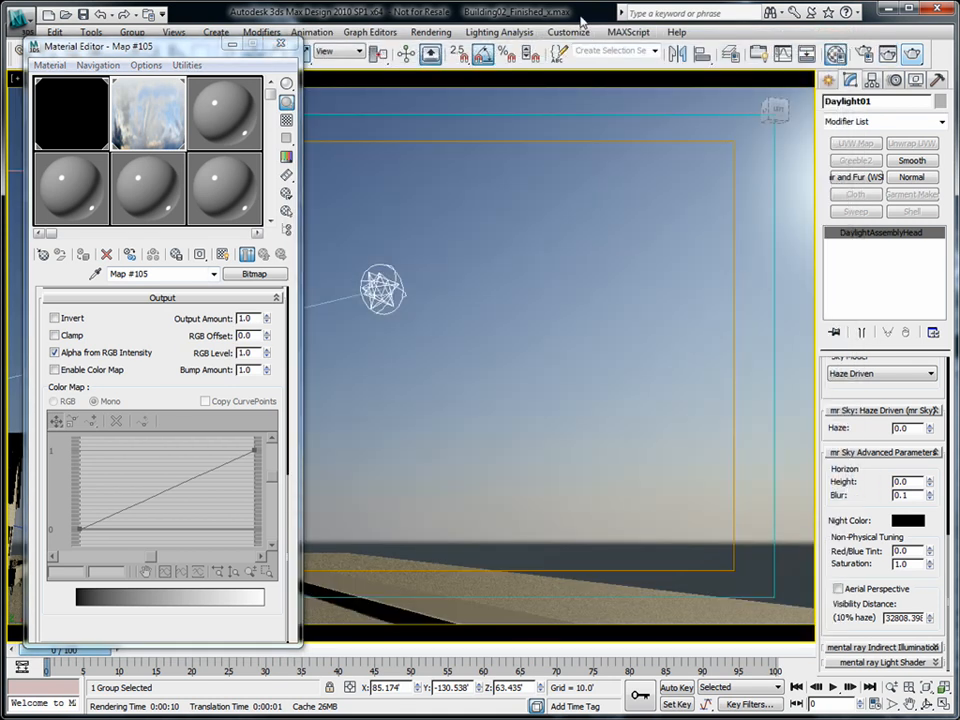
Switch the photographic exposure control's physical scale to Unitless, start a test render, then cancel it and close the rendered frame.
key(8)
drag(723, 72, 770, 75)
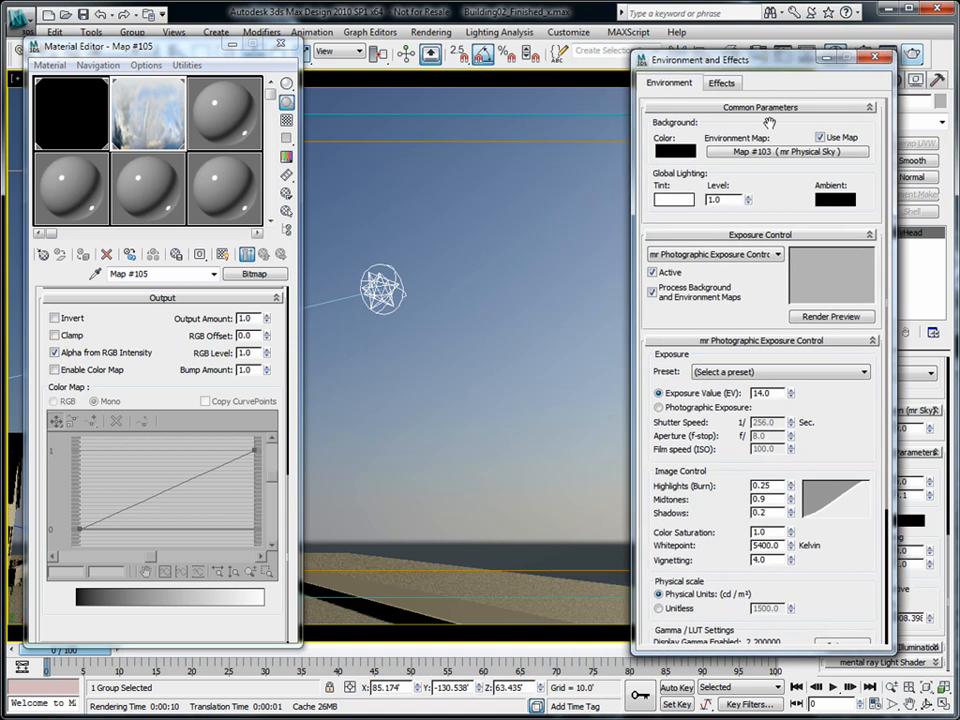
drag(847, 429, 847, 334)
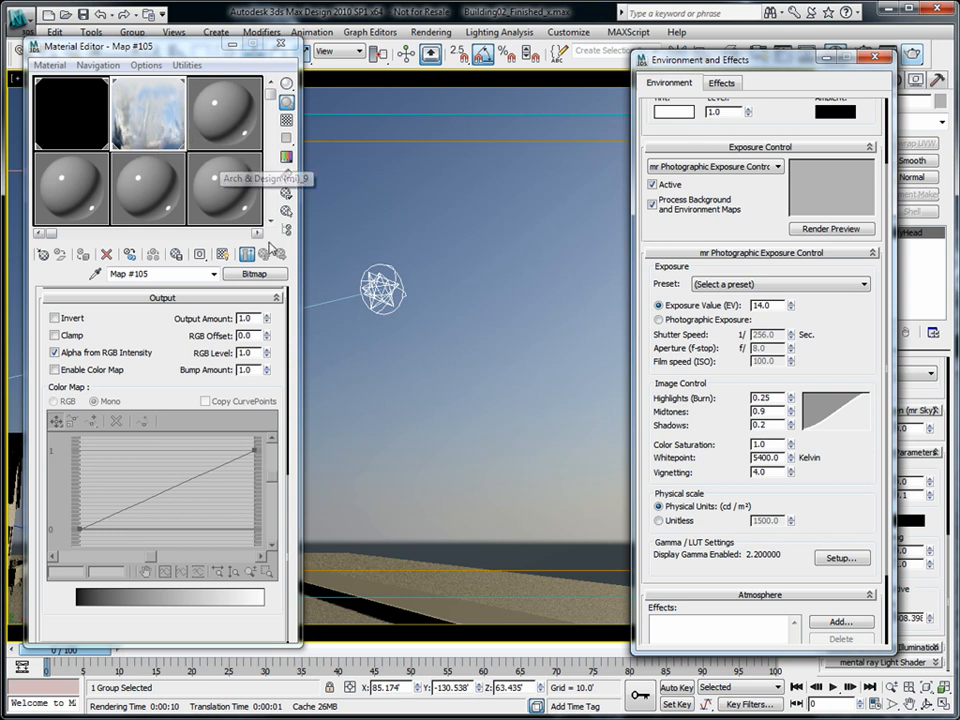
click(674, 525)
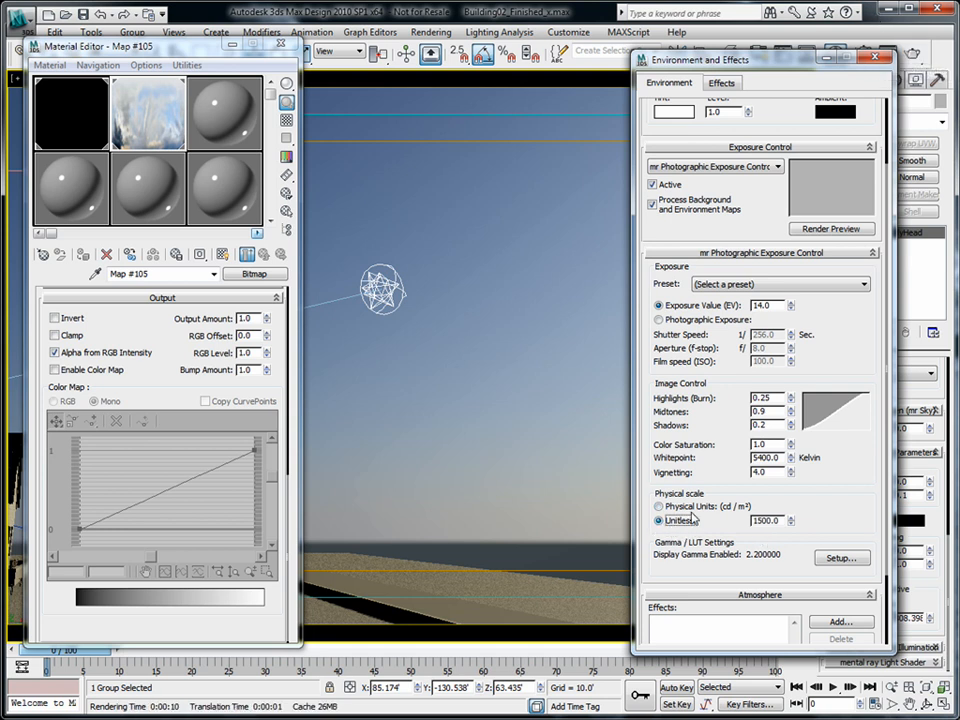
click(940, 52)
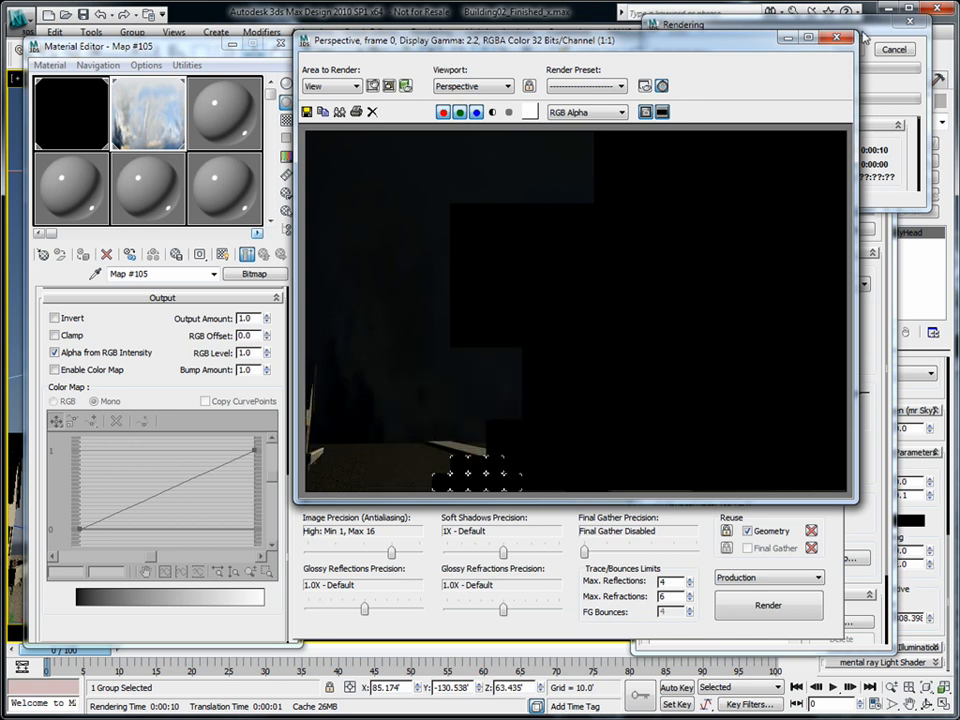
click(893, 50)
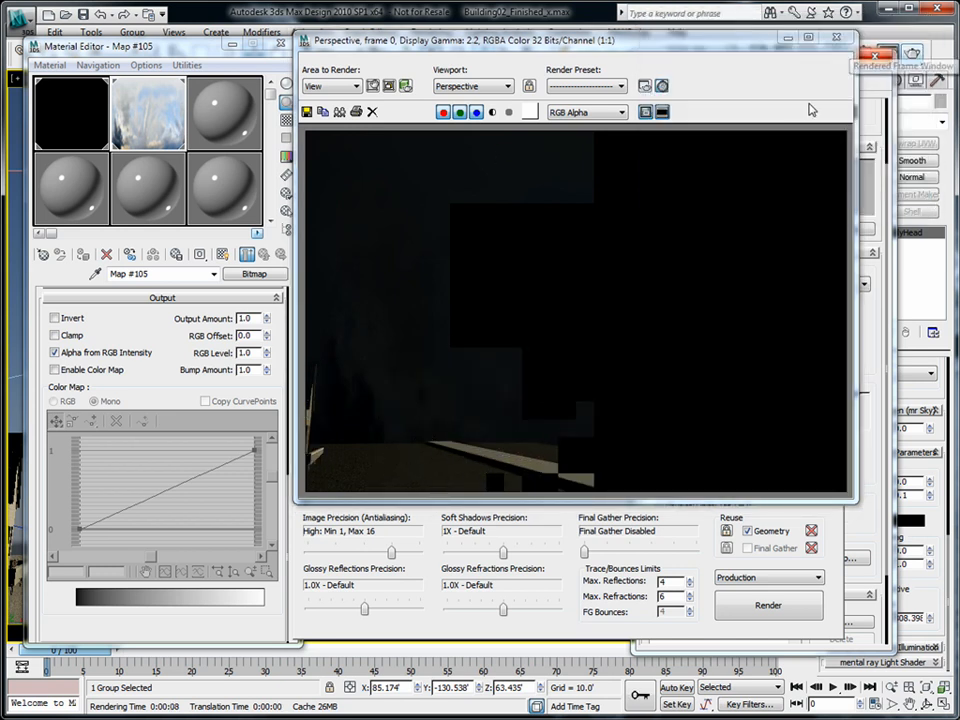
click(840, 42)
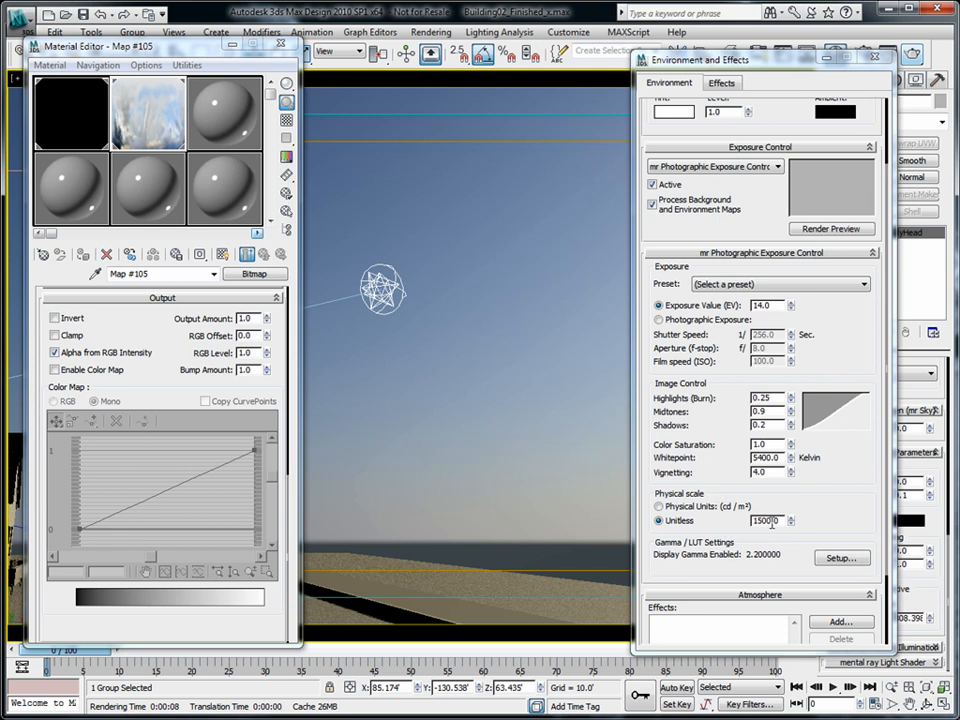
Set the exposure control's Unitless physical scale to 80000, render the perspective view and close the rendered frame.
double_click(783, 521)
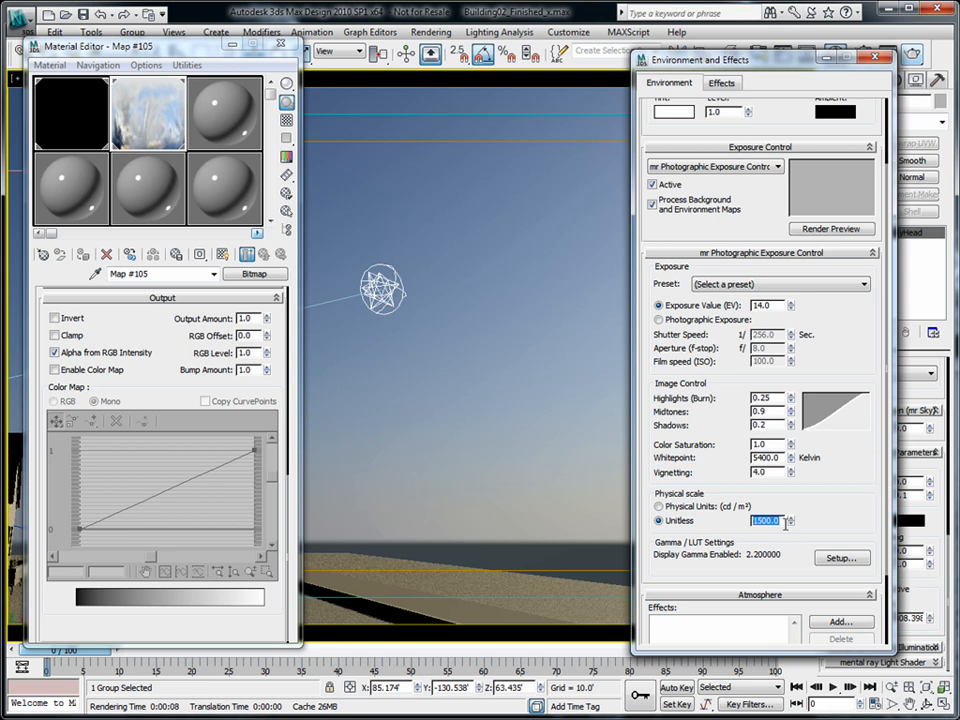
text(8)
key(Tab)
click(906, 55)
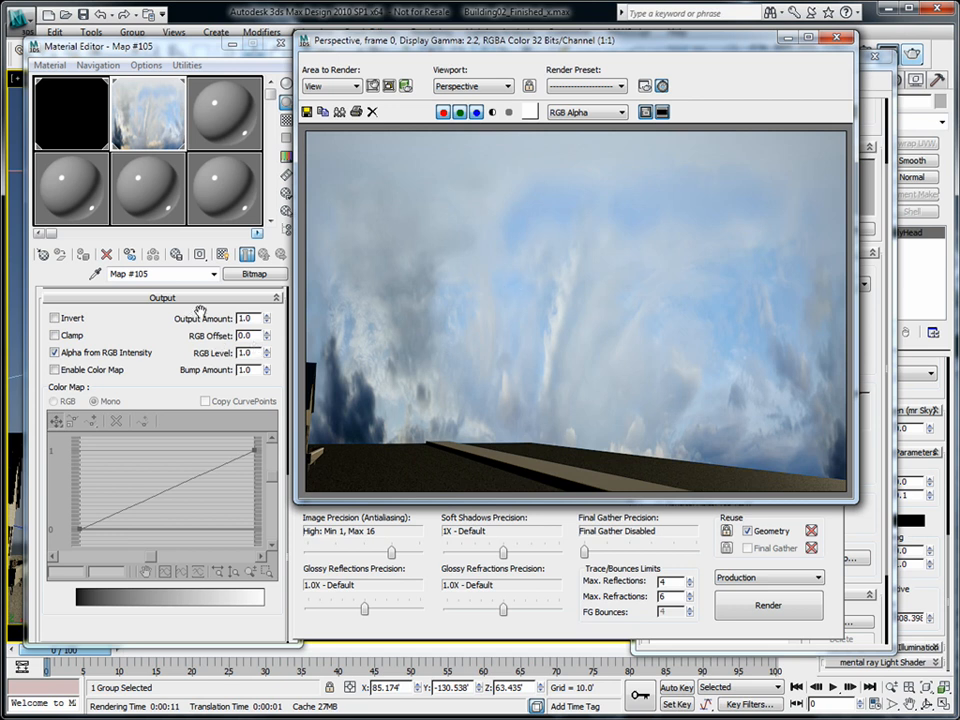
click(834, 40)
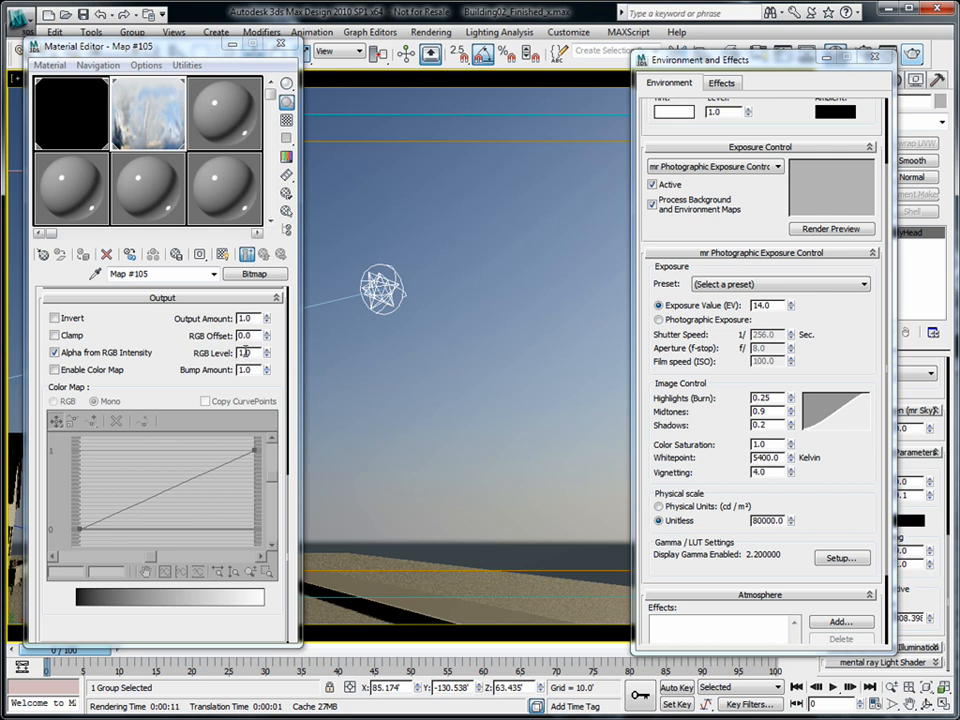
Change the sky bitmap's environment mapping to Spherical Environment, keeping hemispherical_014.jpg as the image.
scroll(212, 240, up, 10)
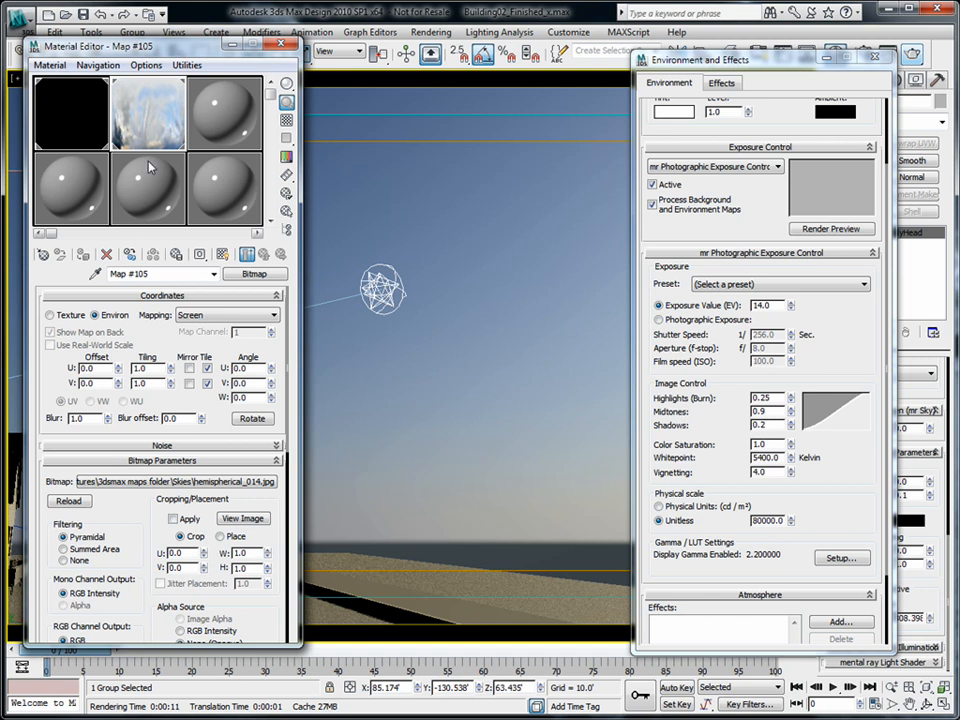
click(242, 315)
click(248, 328)
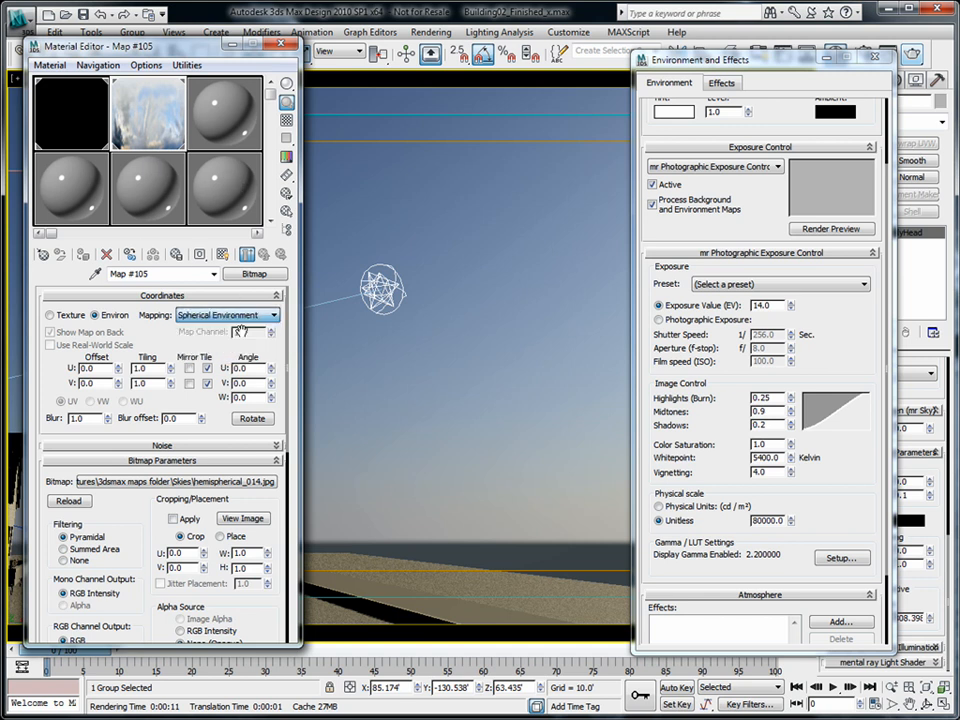
click(258, 482)
click(666, 394)
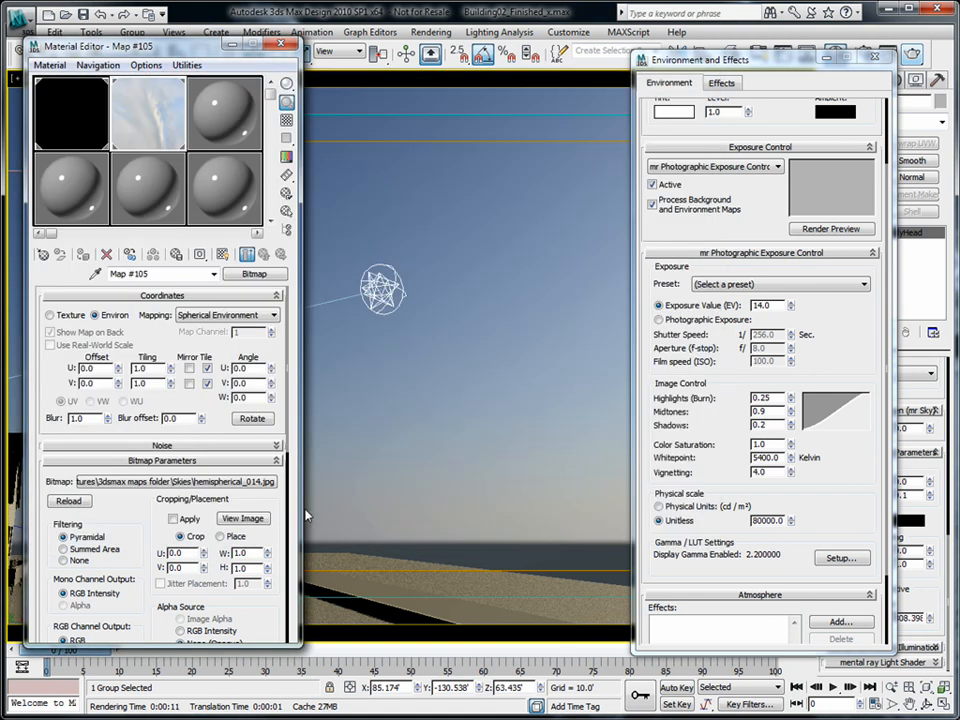
View the full hemispherical_014.jpg sky image across its horizon and lower edge, then close the image window.
click(243, 396)
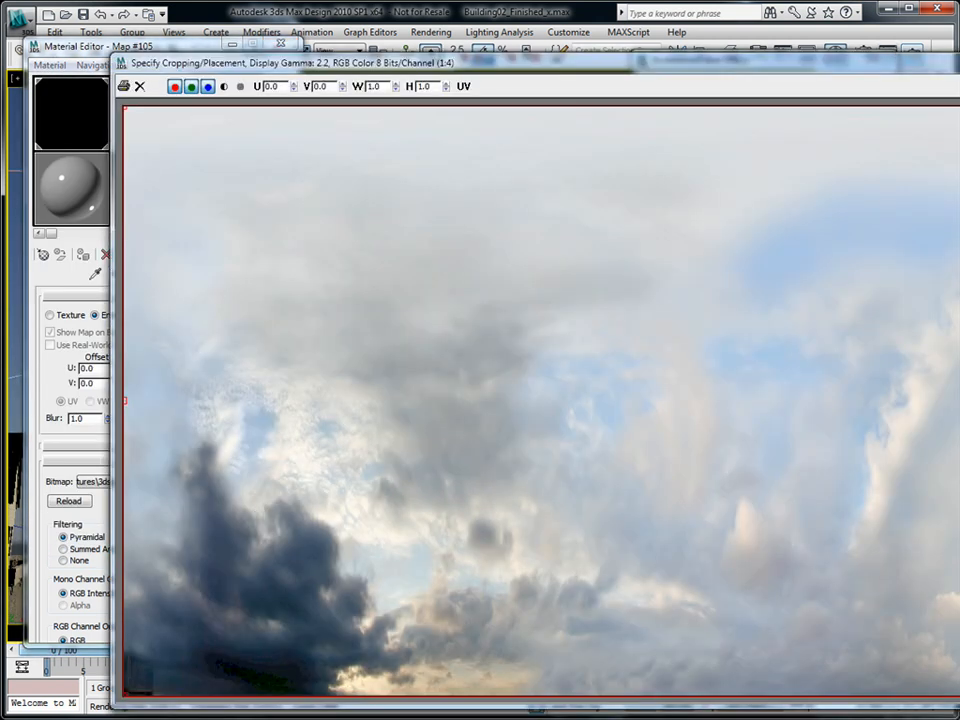
drag(843, 68, 730, 107)
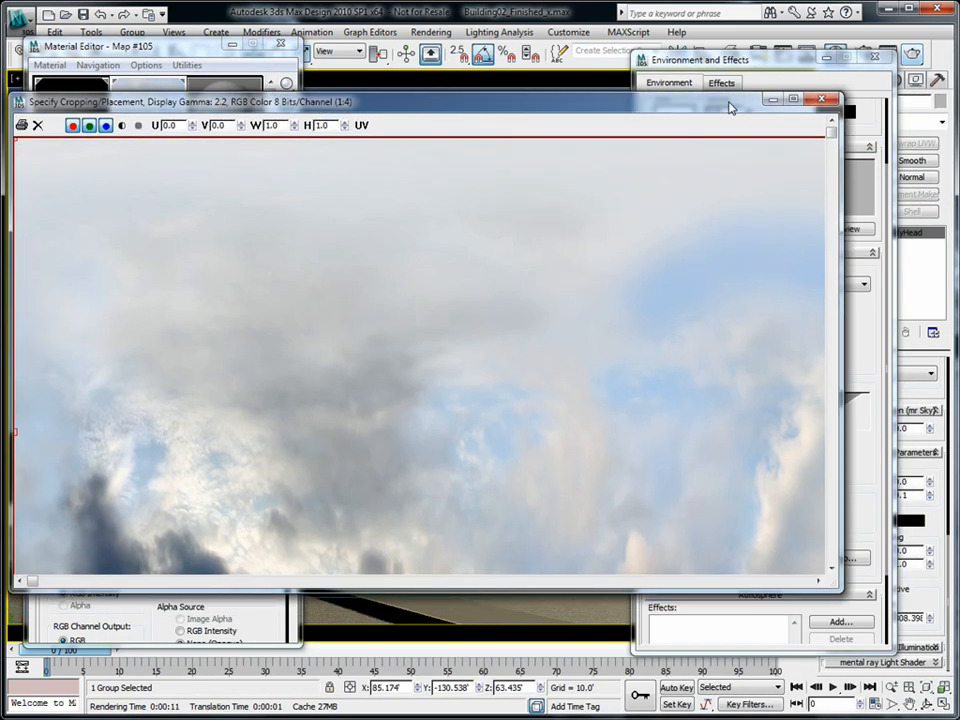
drag(841, 590, 933, 627)
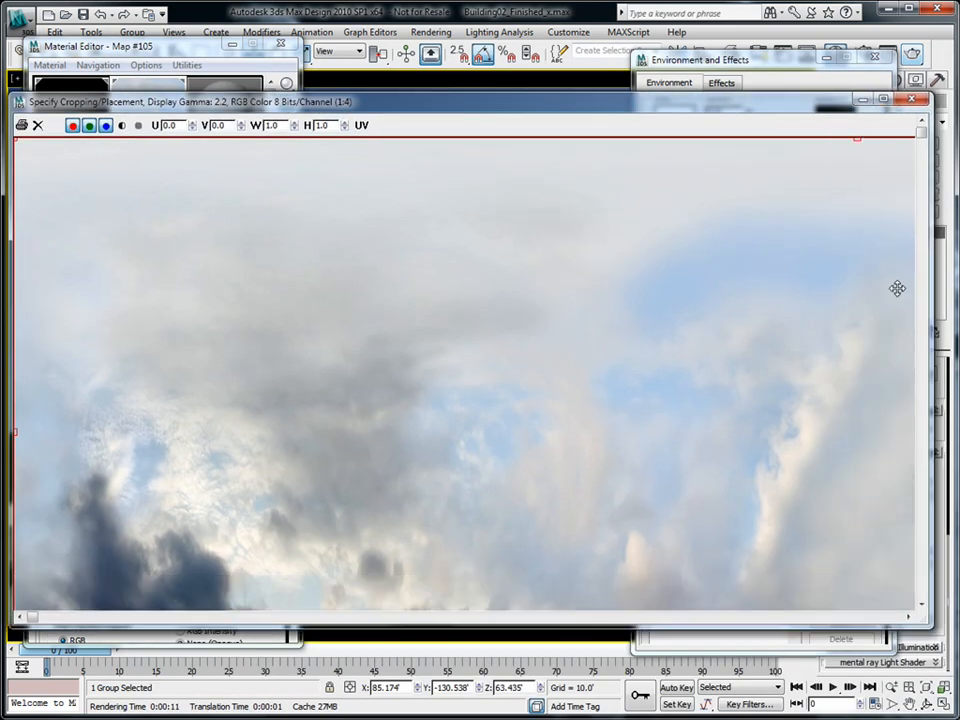
drag(922, 143, 955, 617)
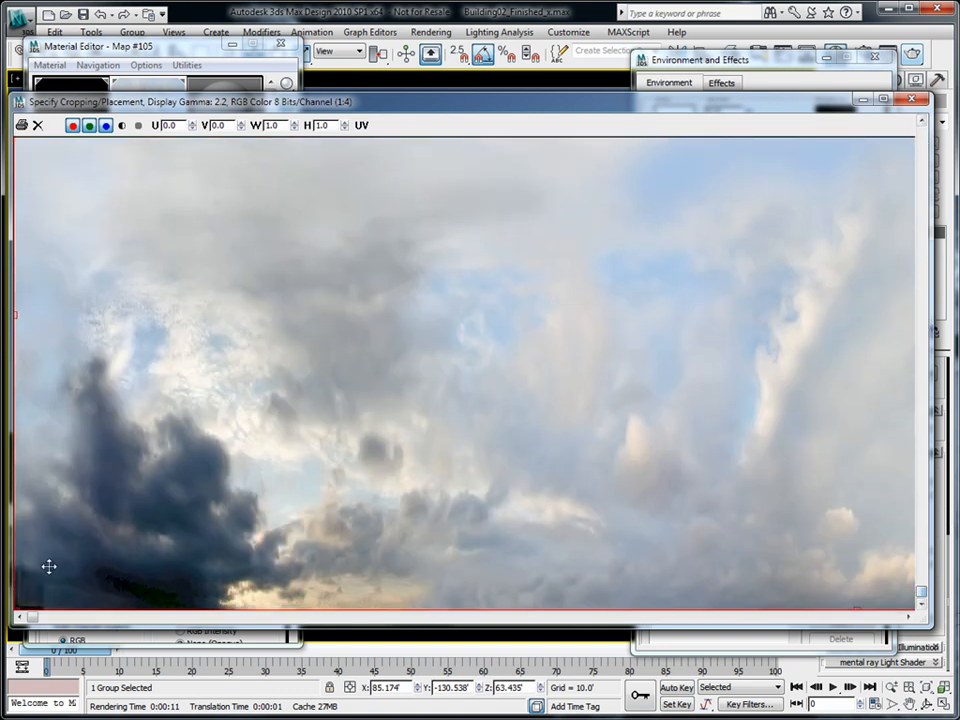
click(406, 618)
drag(406, 620, 938, 565)
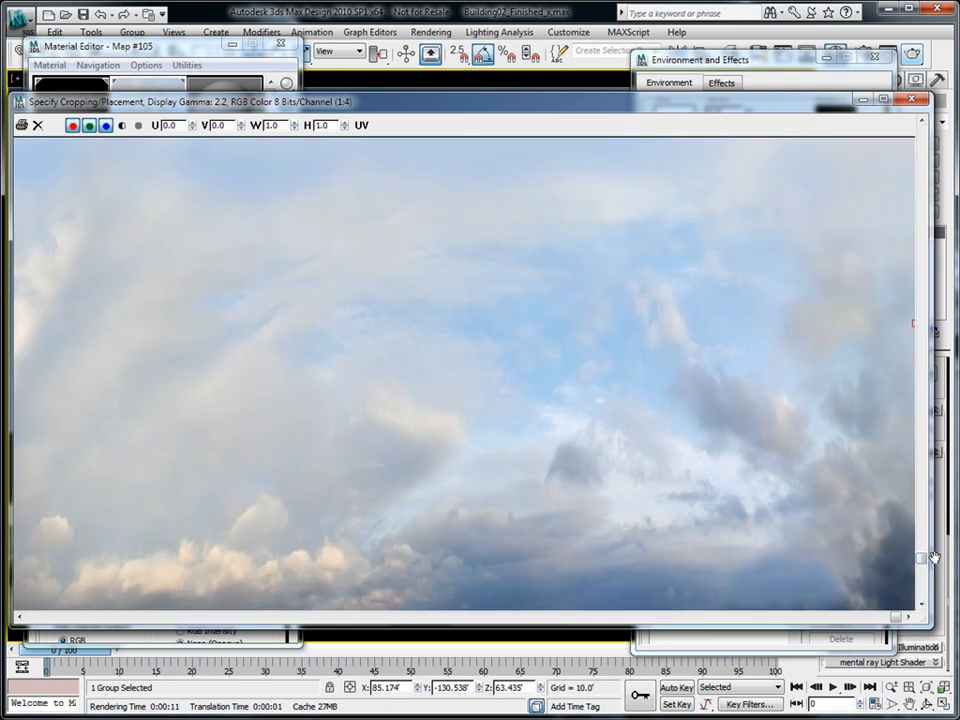
drag(777, 105, 796, 108)
click(931, 105)
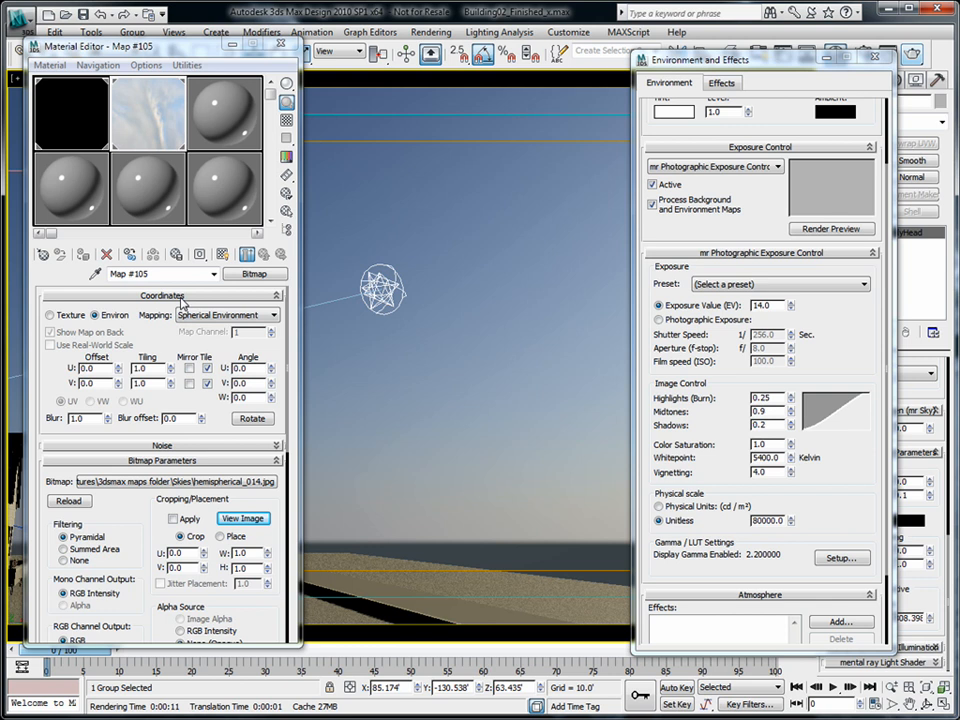
Set the sky bitmap's V offset to -0.5 with V mirroring instead of tiling, and check it in the enlarged map preview.
drag(102, 386, 41, 383)
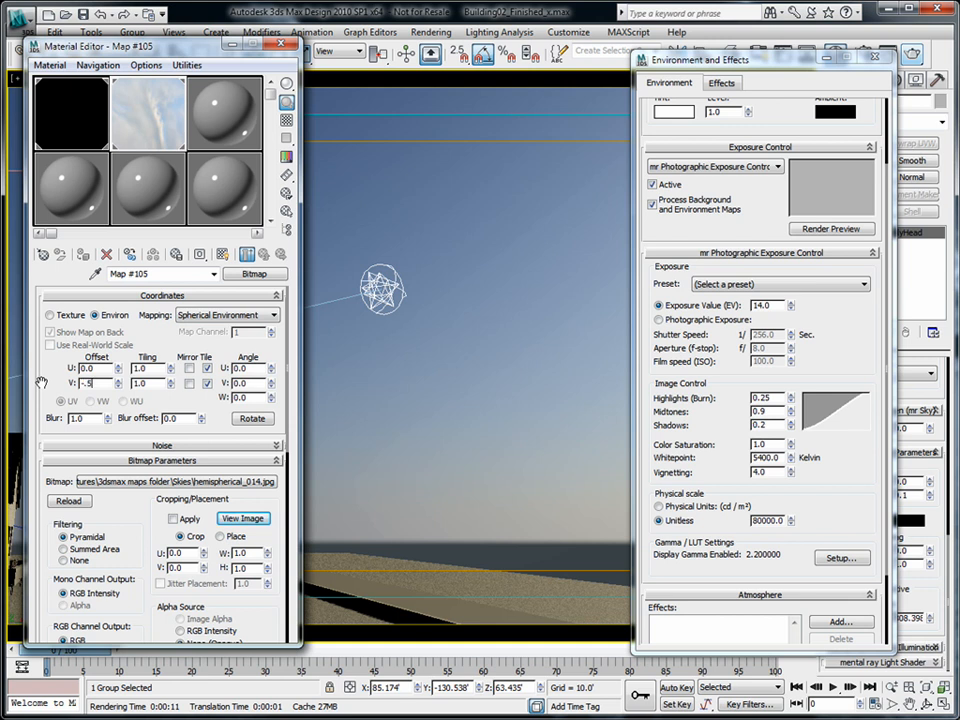
text(-.5)
key(Tab)
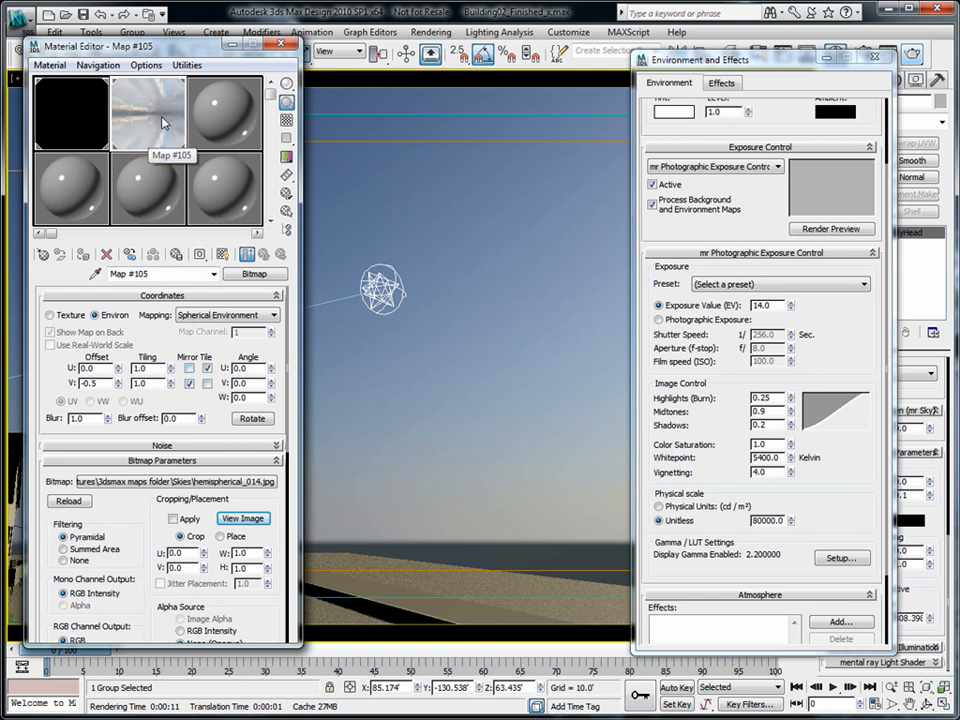
double_click(148, 120)
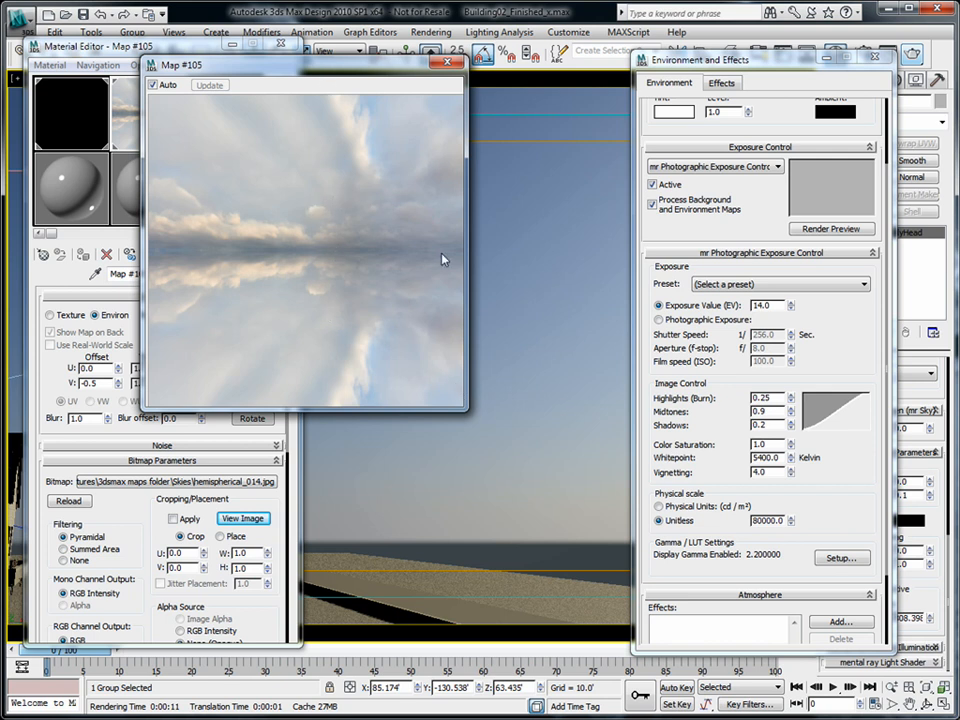
click(450, 63)
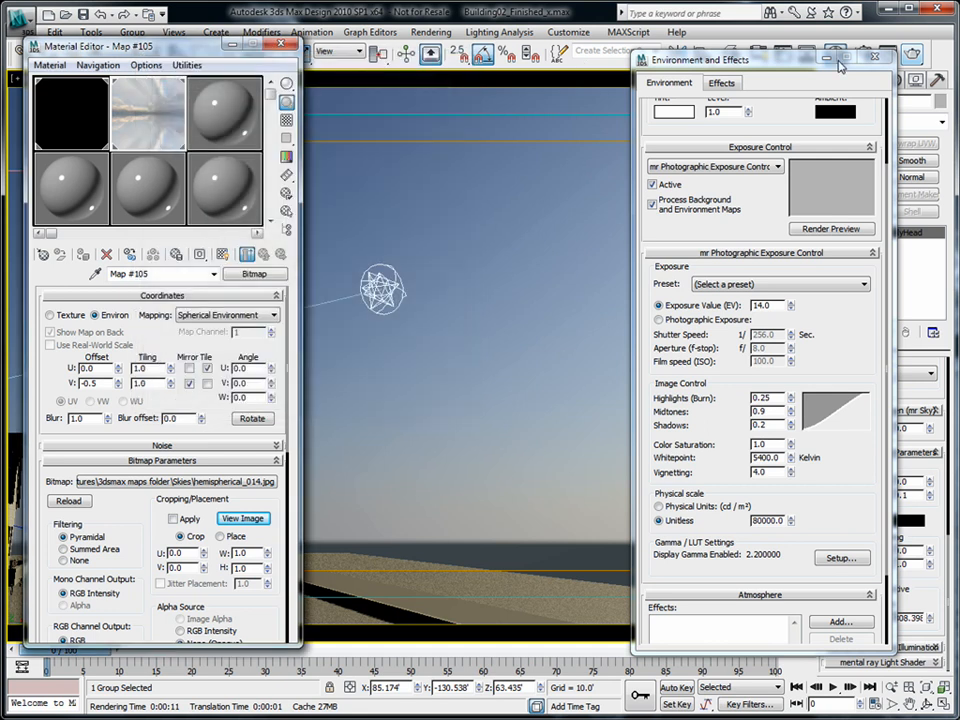
Close the environment and material settings, reframe the perspective view and create a camera matching it.
click(876, 58)
click(281, 44)
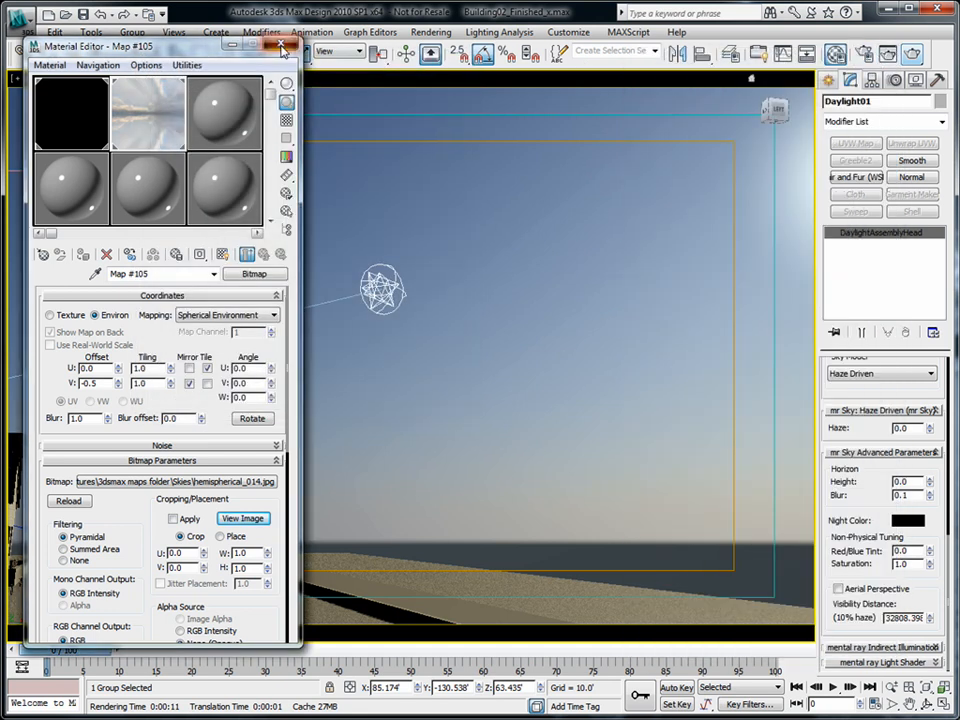
click(891, 688)
mouse_move(254, 365)
mouse_down()
mouse_move(253, 418)
mouse_move(251, 373)
mouse_up()
mouse_move(360, 365)
middle_down()
mouse_move(371, 392)
mouse_move(347, 369)
mouse_move(356, 386)
middle_up()
key(ctrl+c)
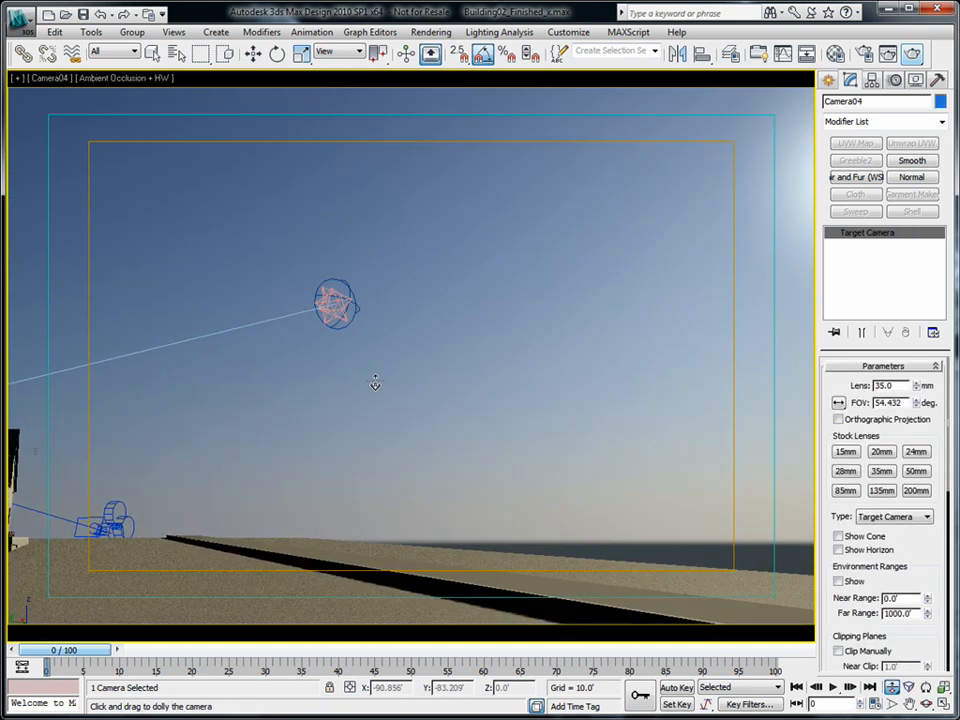
Give Camera04 the 20 mm stock lens, adjust its view slightly and render it.
click(881, 452)
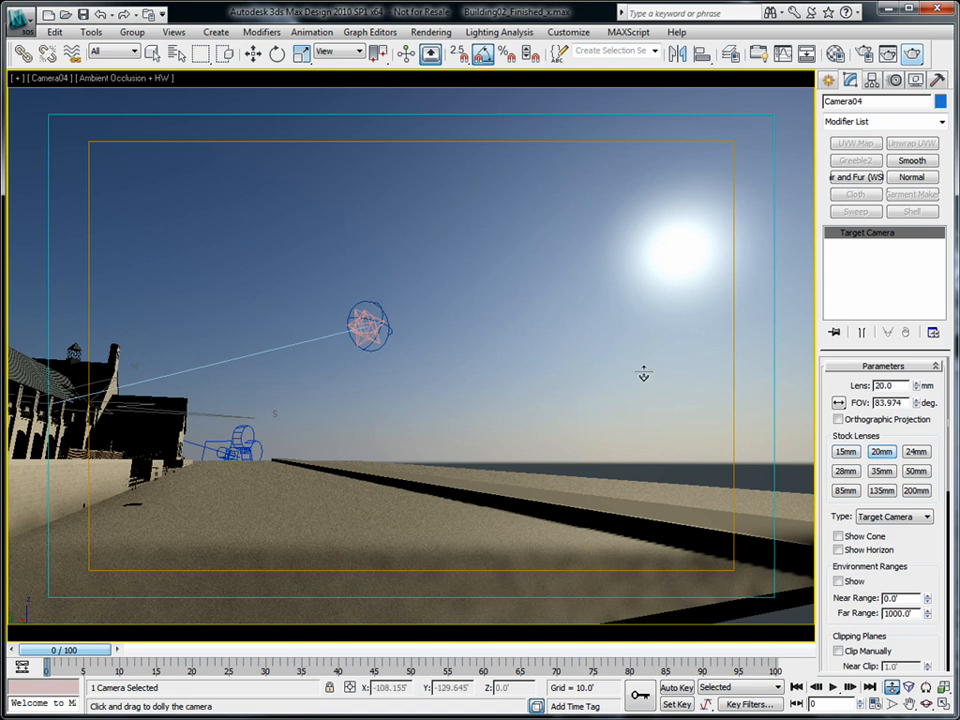
drag(610, 352, 681, 242)
click(912, 54)
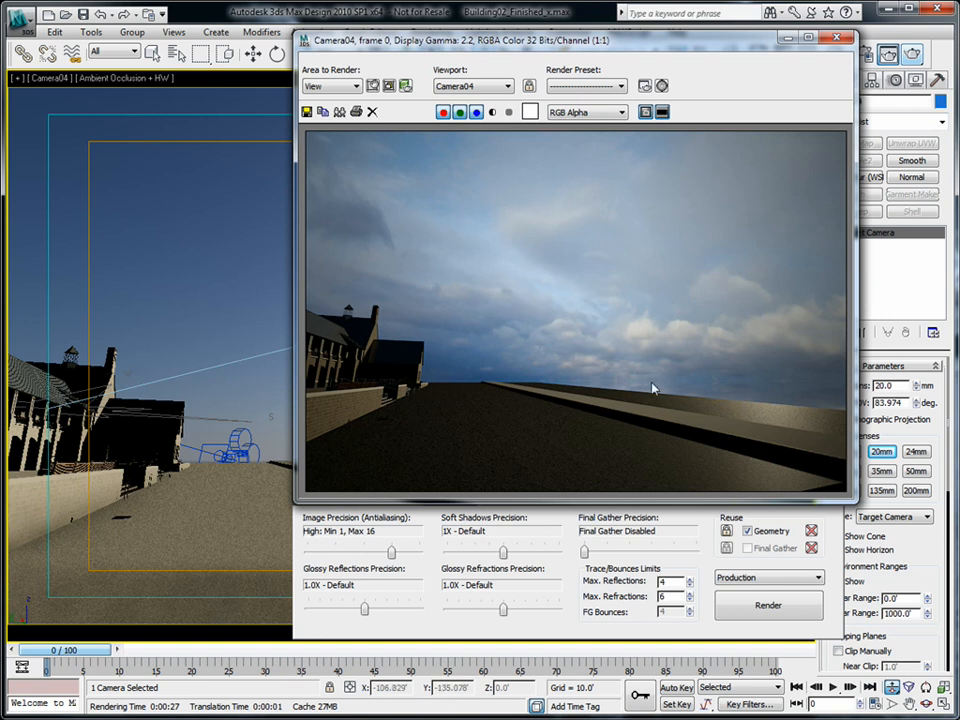
drag(716, 43, 686, 50)
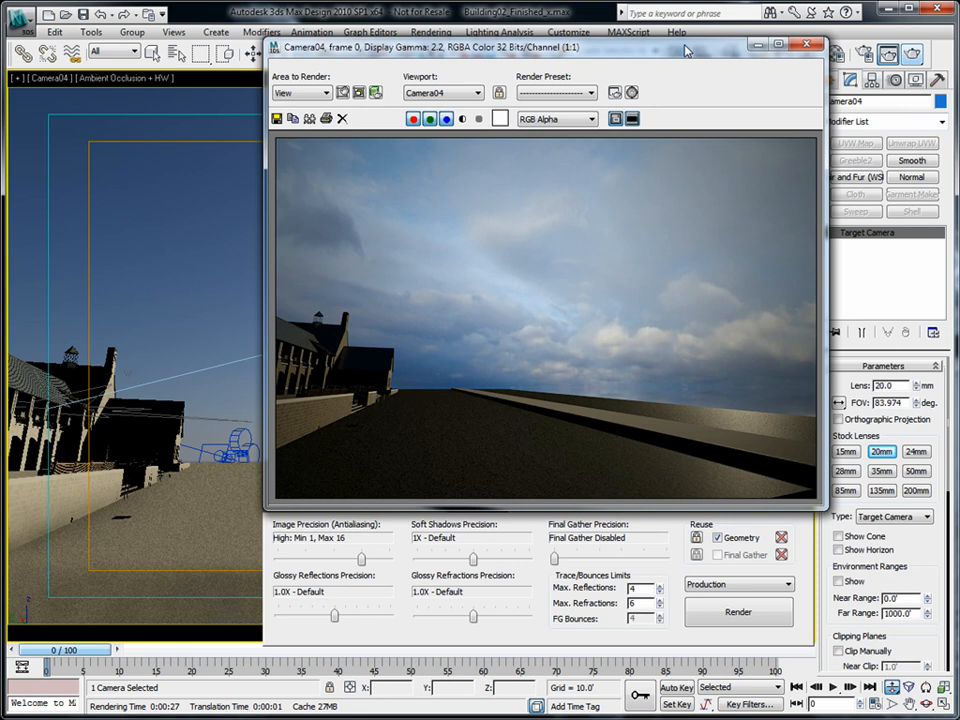
drag(686, 50, 501, 54)
Test-render Camera04 with the Unitless physical scale at 100000, and set the scale back to 80000.
key(8)
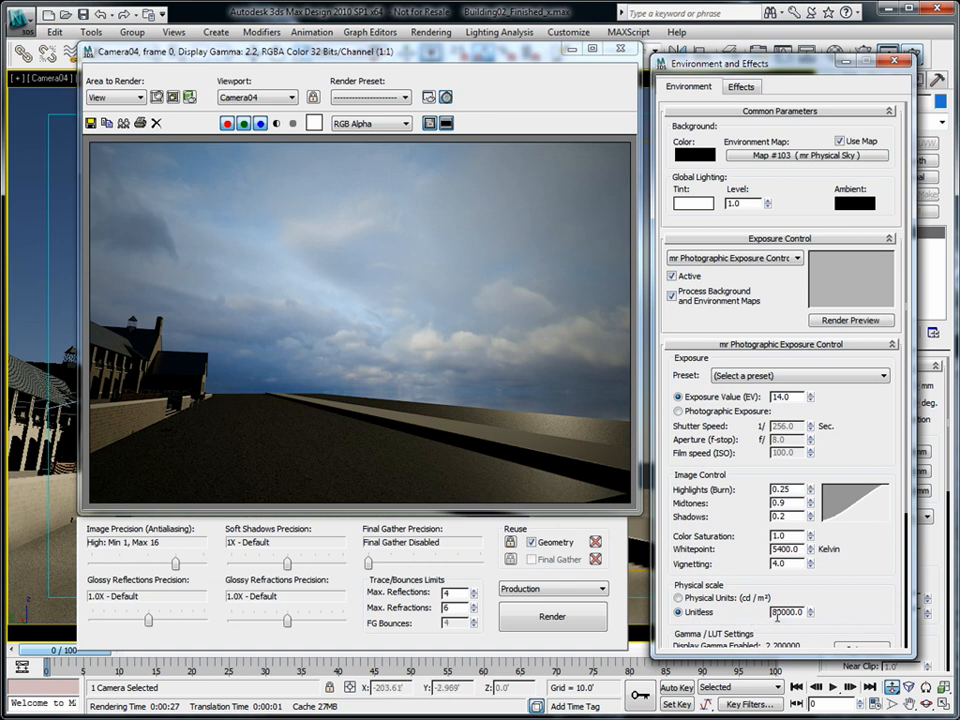
drag(778, 613, 766, 613)
text(10)
key(Tab)
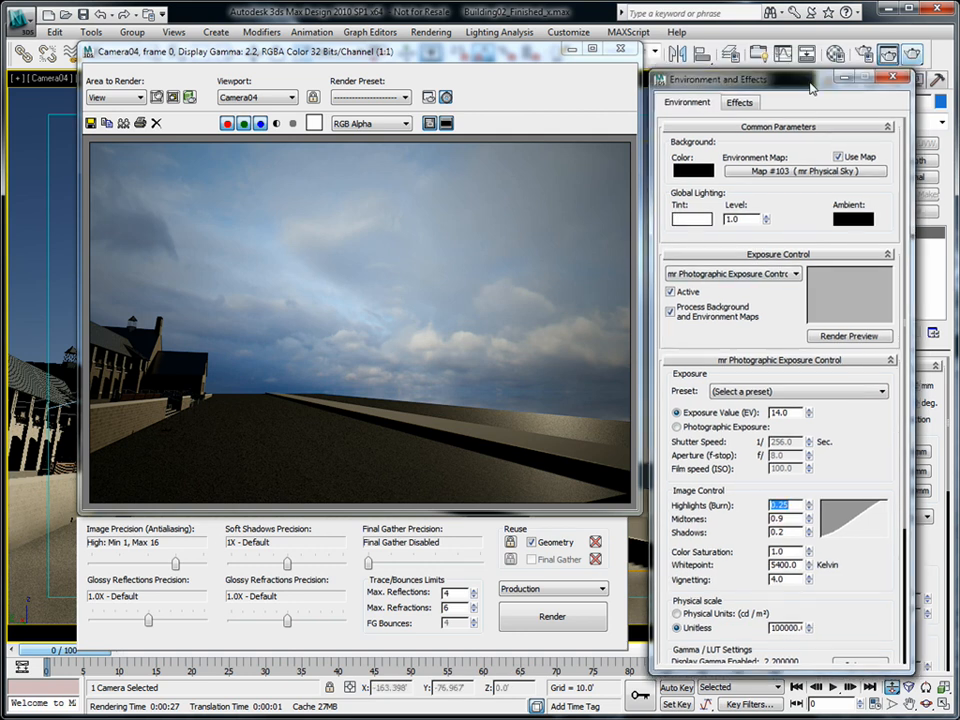
click(552, 616)
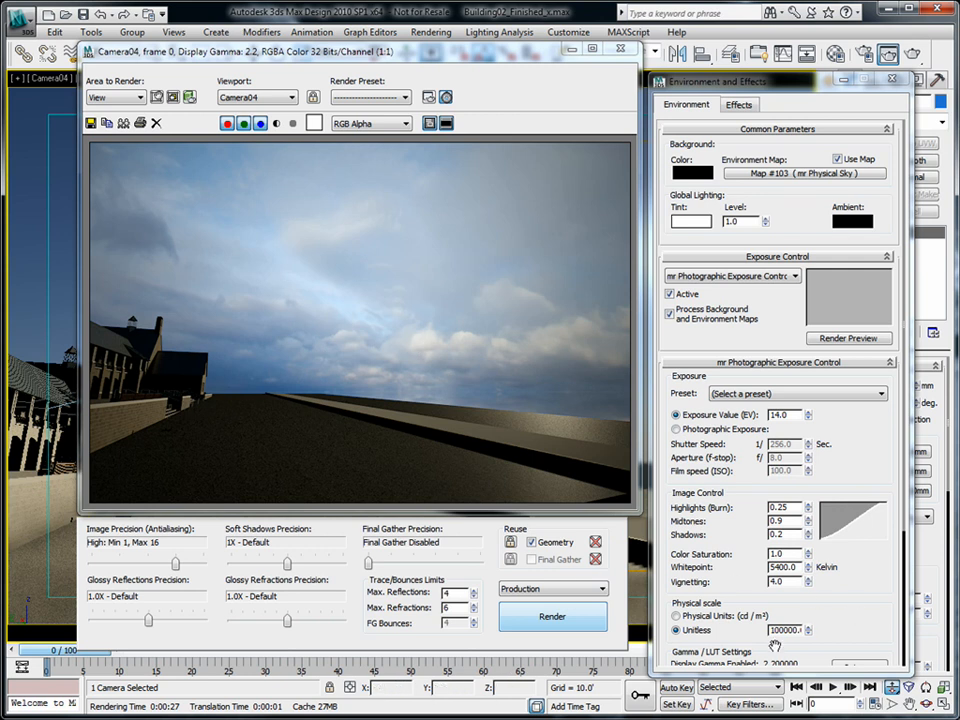
drag(778, 631, 755, 630)
key(Tab)
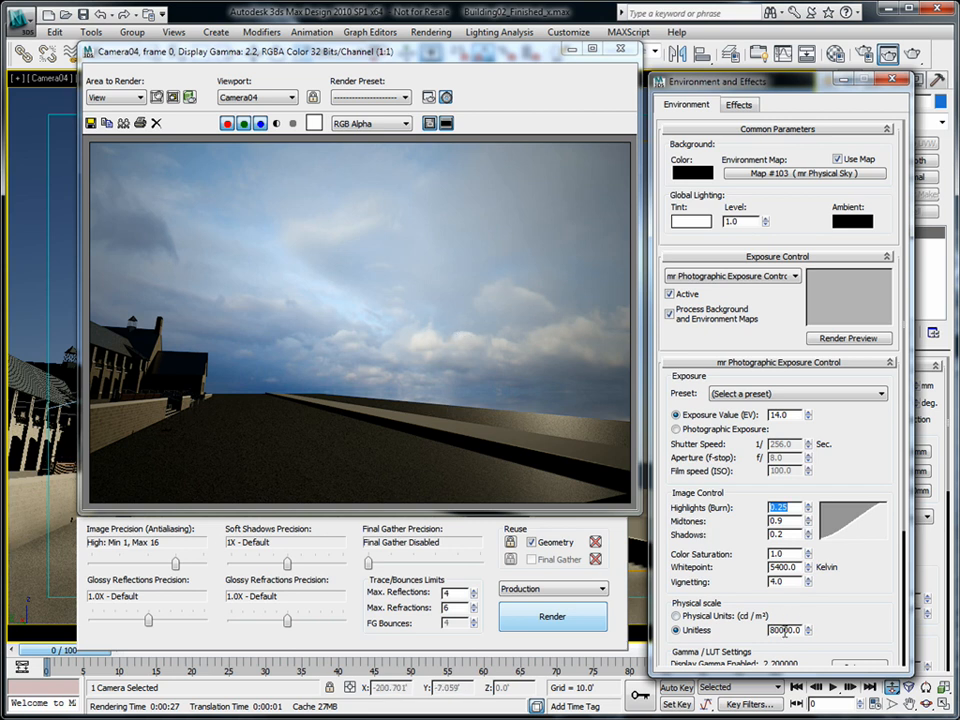
Set the Exposure Value to 10, start a Camera04 test render, then clear and close the rendered frame.
double_click(782, 415)
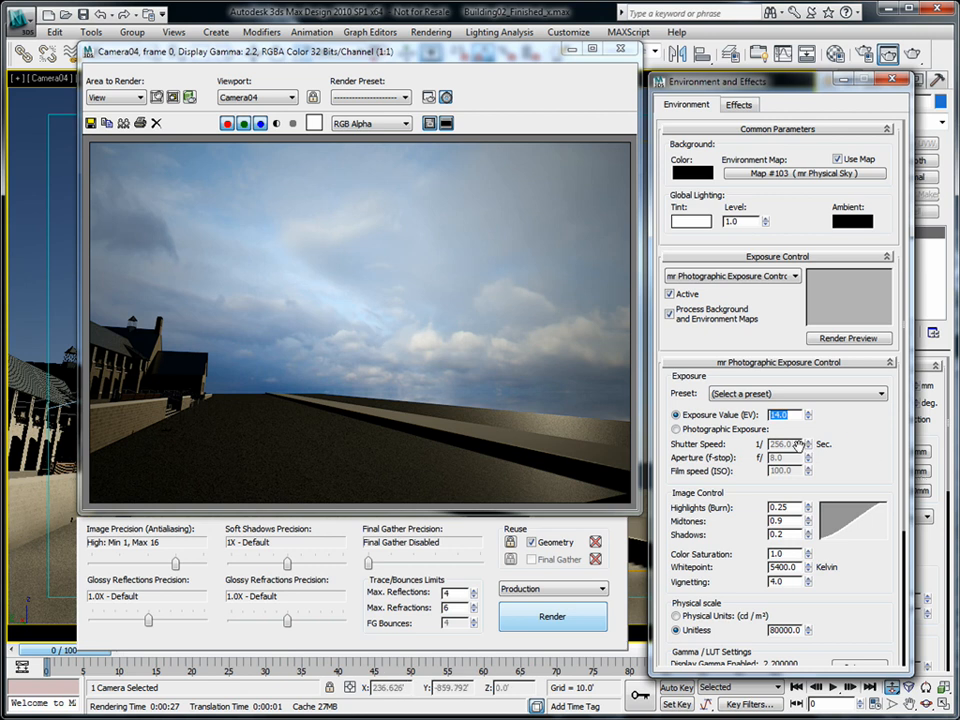
double_click(785, 415)
text(10)
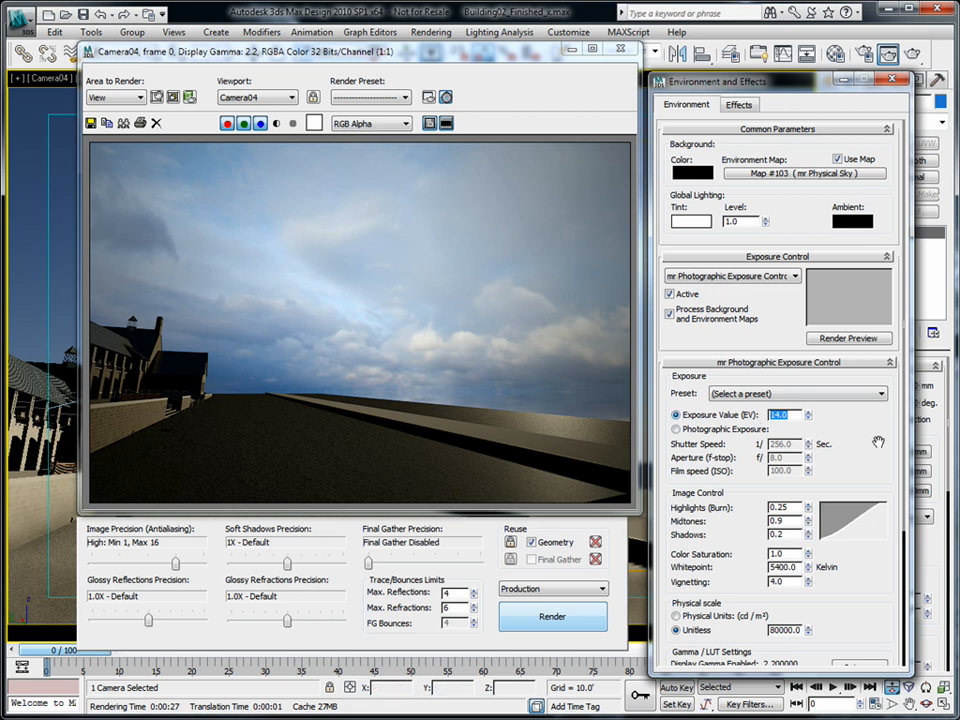
key(Return)
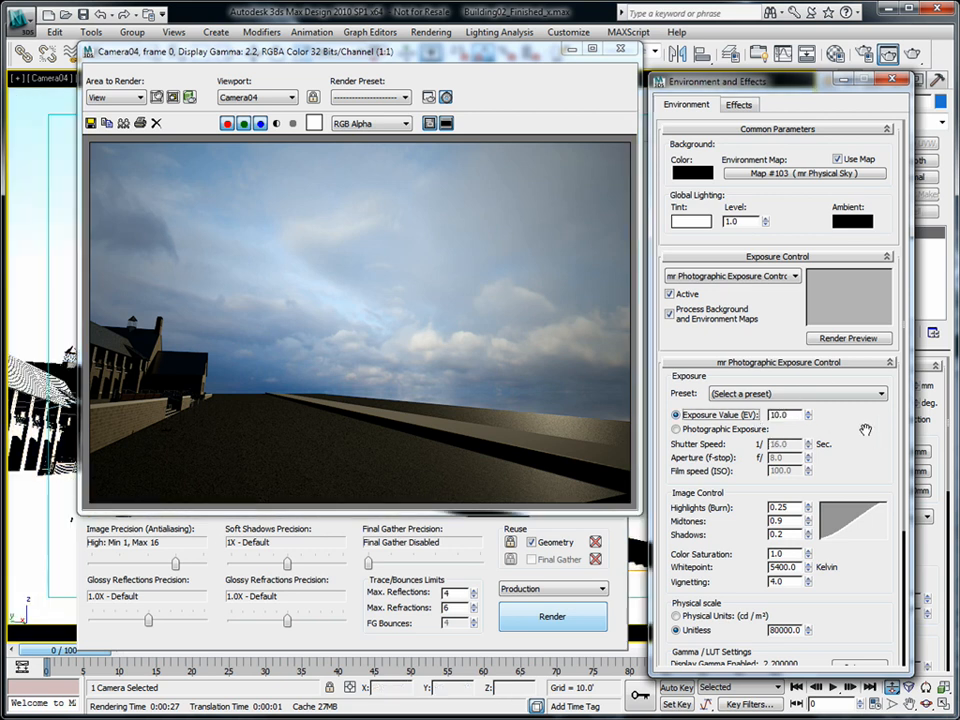
click(912, 56)
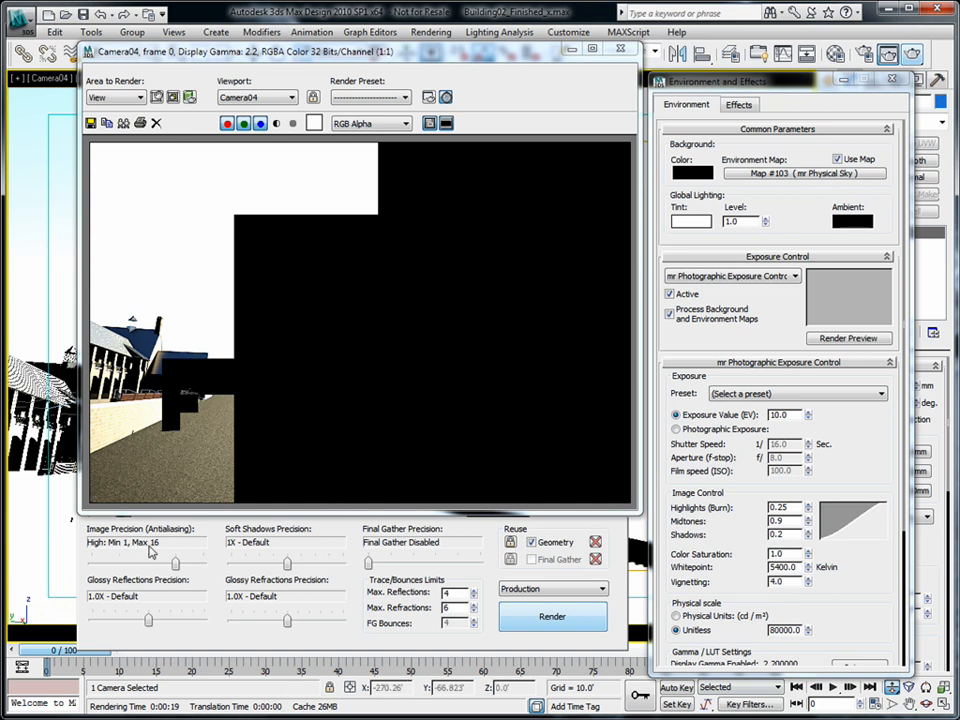
click(156, 123)
click(620, 48)
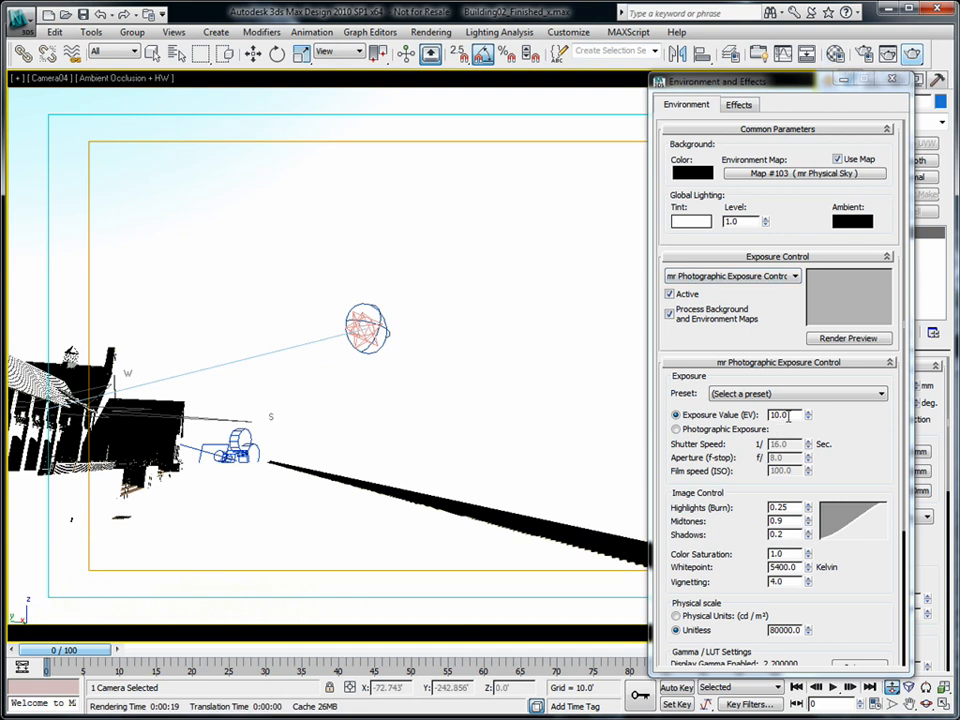
Set the photographic exposure control's Exposure Value back to 14.
drag(800, 416, 722, 428)
text(14)
key(Return)
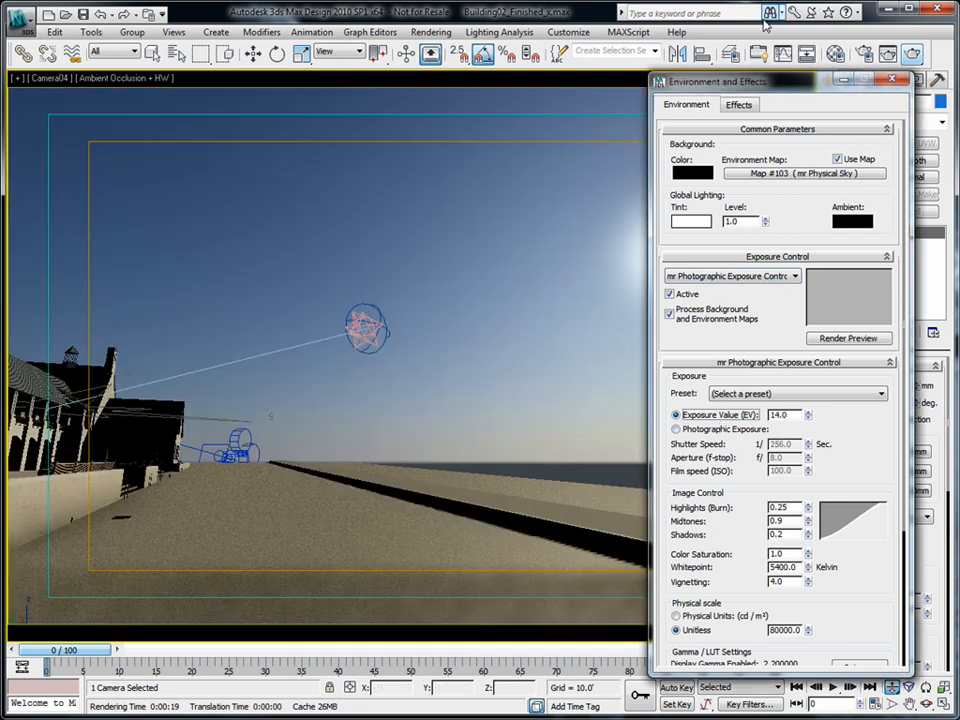
Open the mr Physical Sky map in the Material Editor and examine its parameters with Inherit from mr Sky switched off and back on.
click(835, 52)
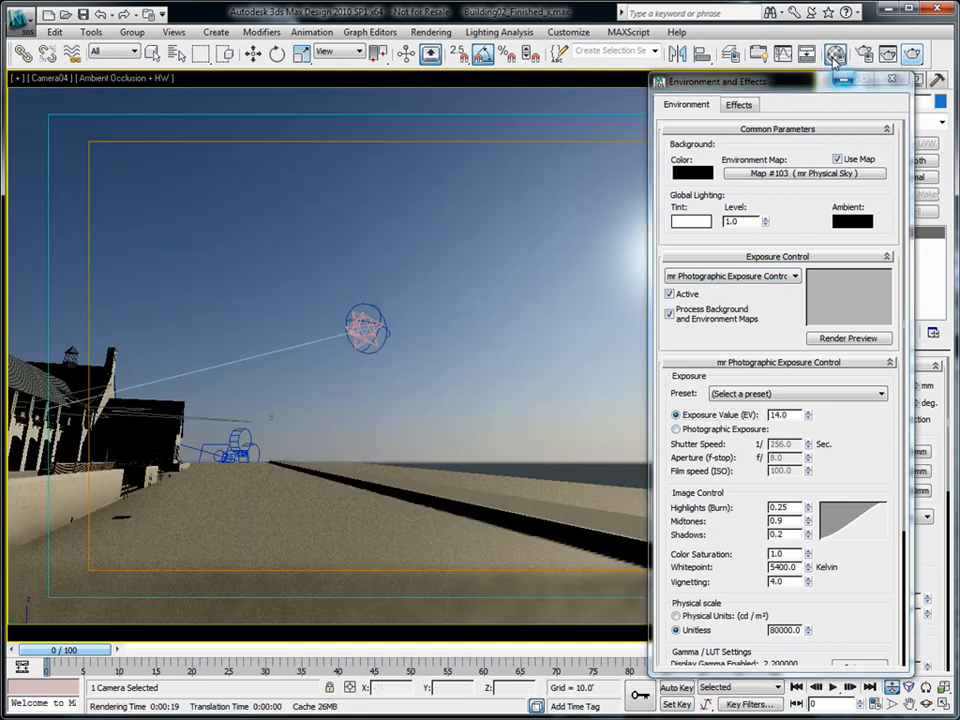
drag(195, 47, 217, 49)
click(98, 112)
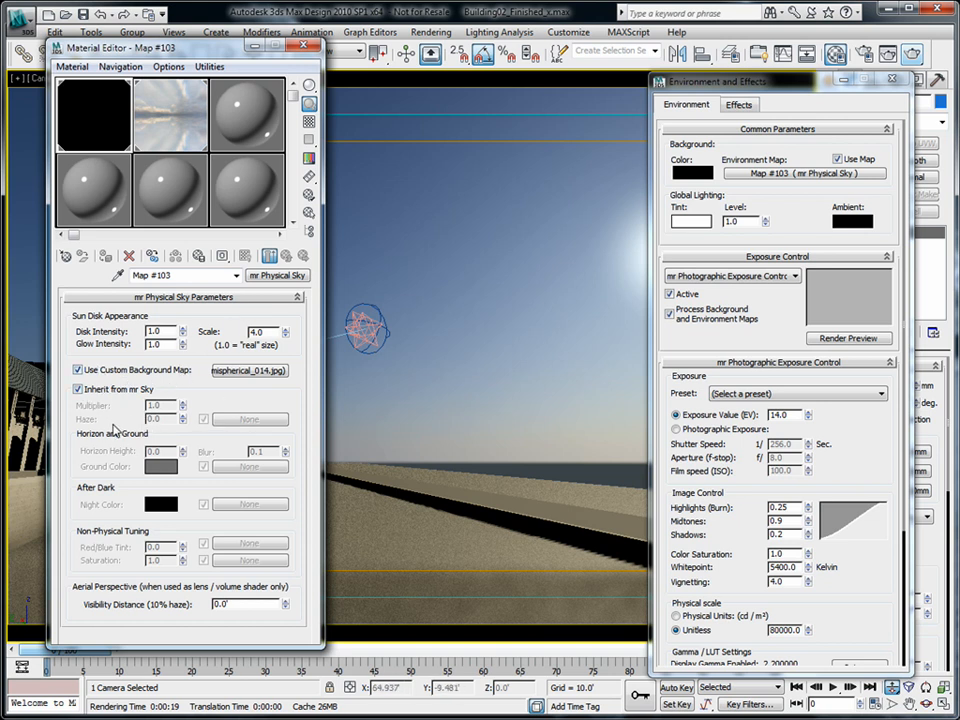
click(78, 389)
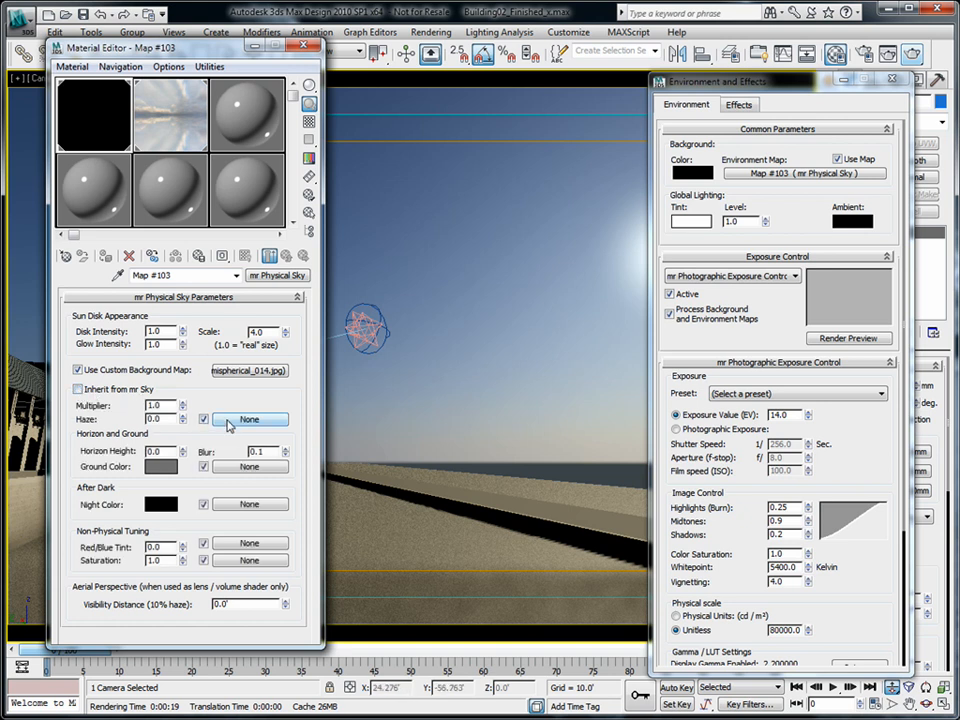
click(78, 389)
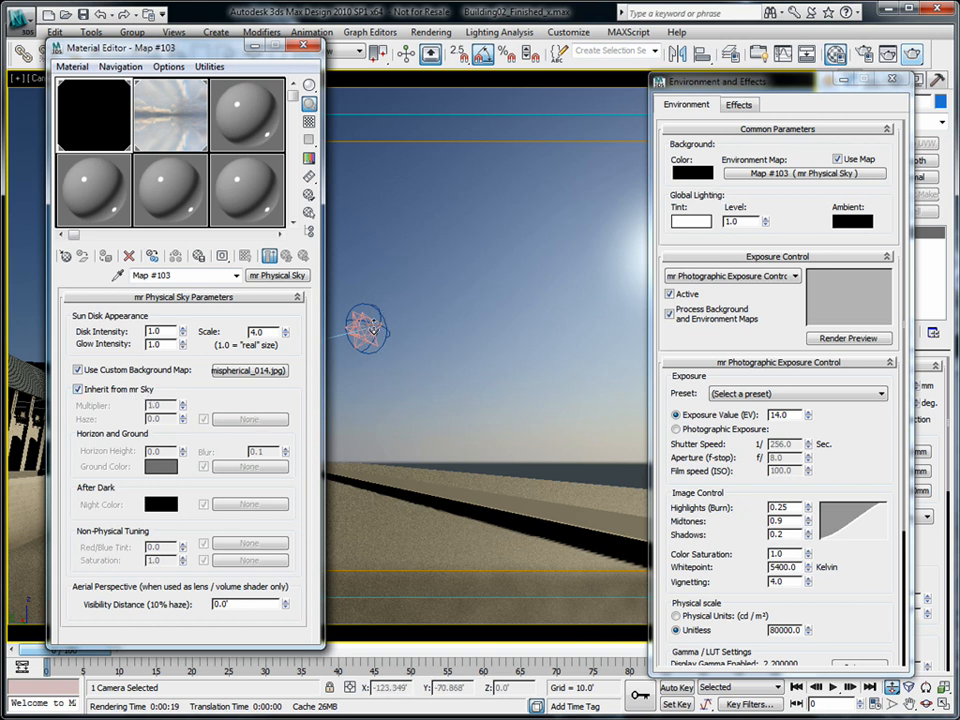
Turn off Inherit from mr Sky, swap the hemispherical_014.jpg map into the Haze slot, disable Use Custom Background Map, and test-render Camera04.
click(78, 389)
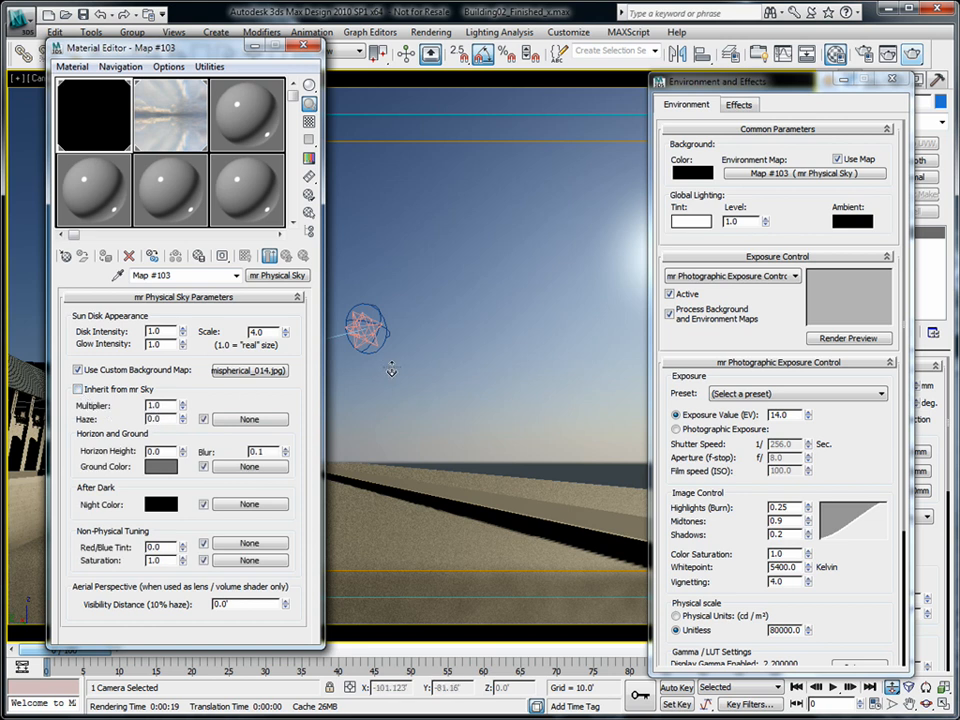
click(232, 373)
drag(232, 373, 234, 427)
click(150, 363)
click(157, 392)
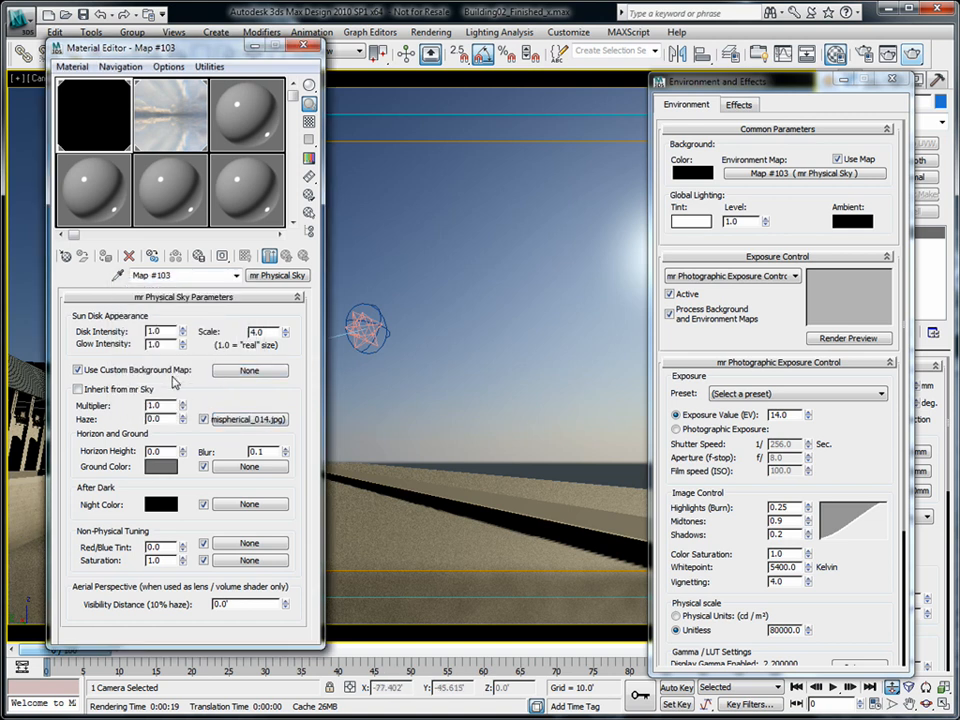
click(79, 369)
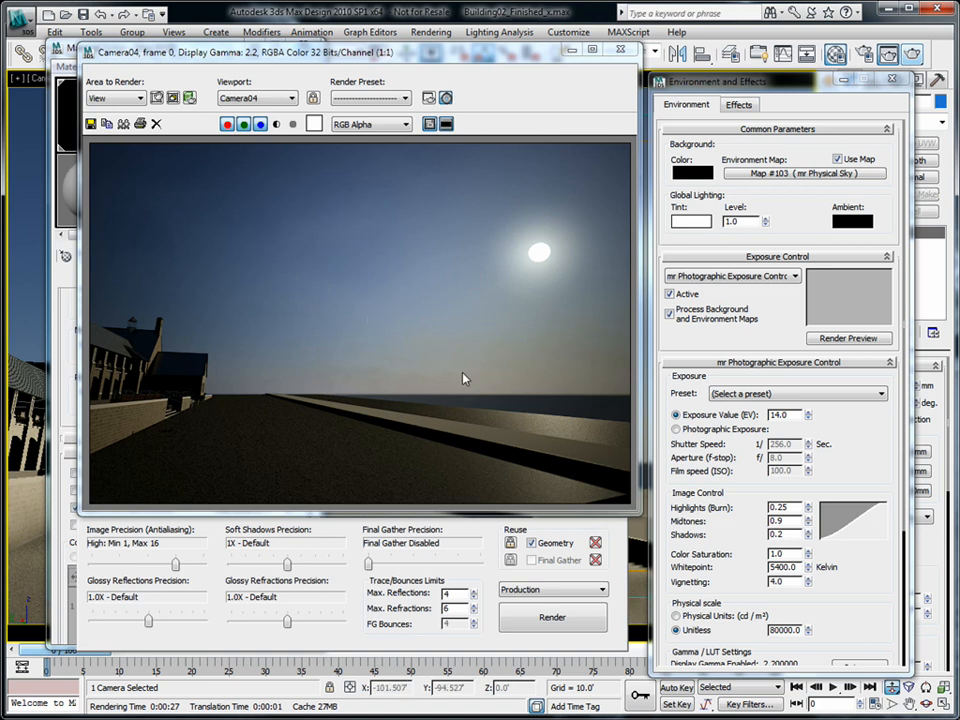
click(621, 50)
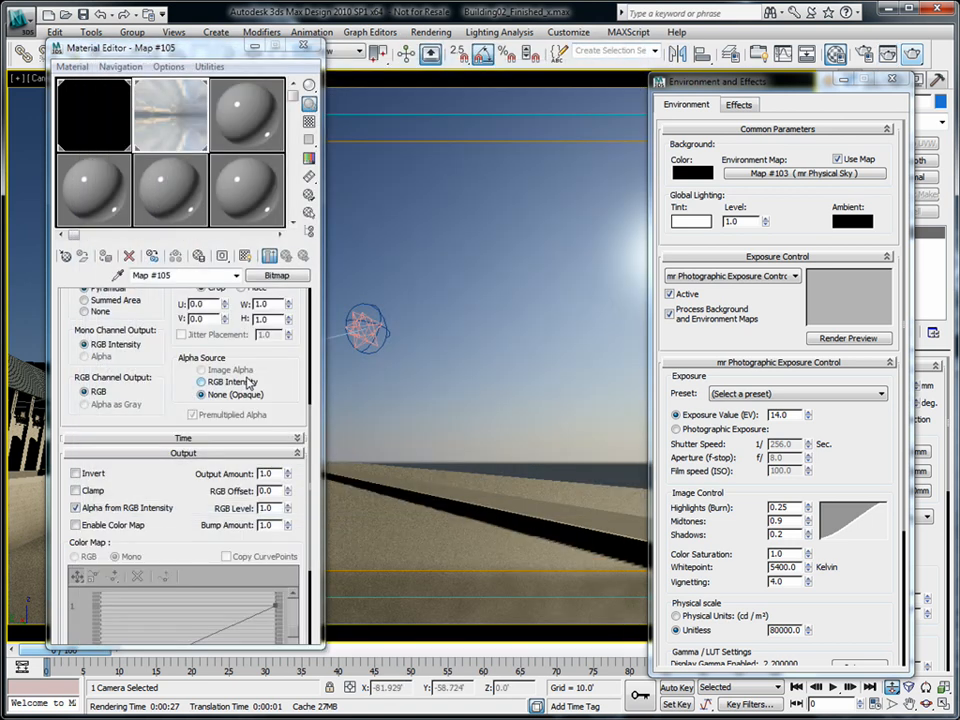
Set the sky bitmap's Output Amount to 10 and test-render Camera04 with it in the Haze slot.
click(75, 88)
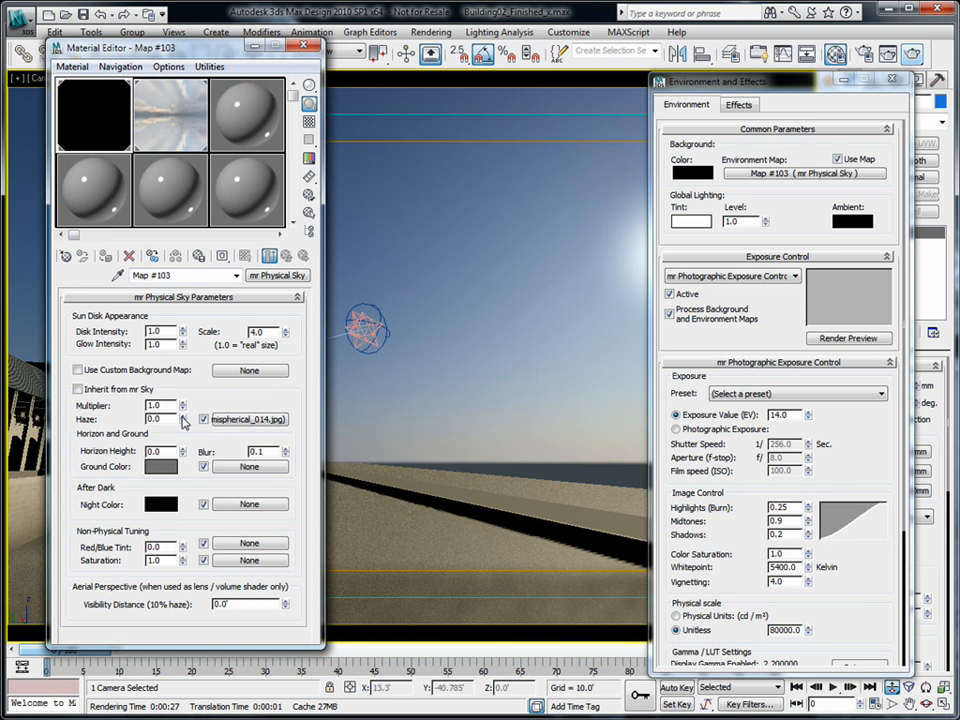
click(239, 417)
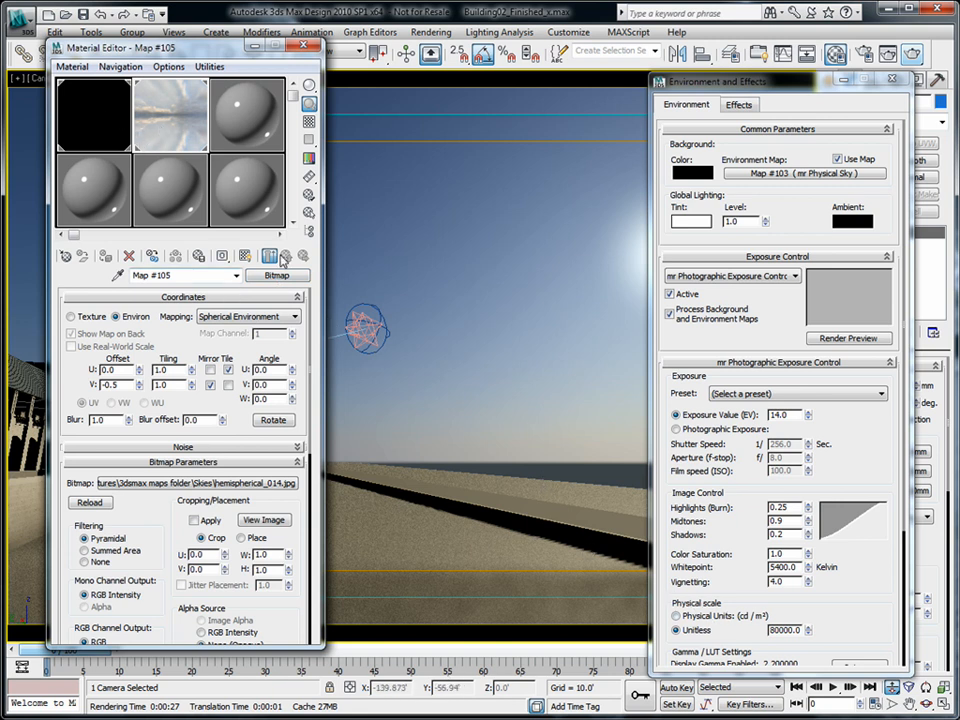
scroll(287, 301, down, 12)
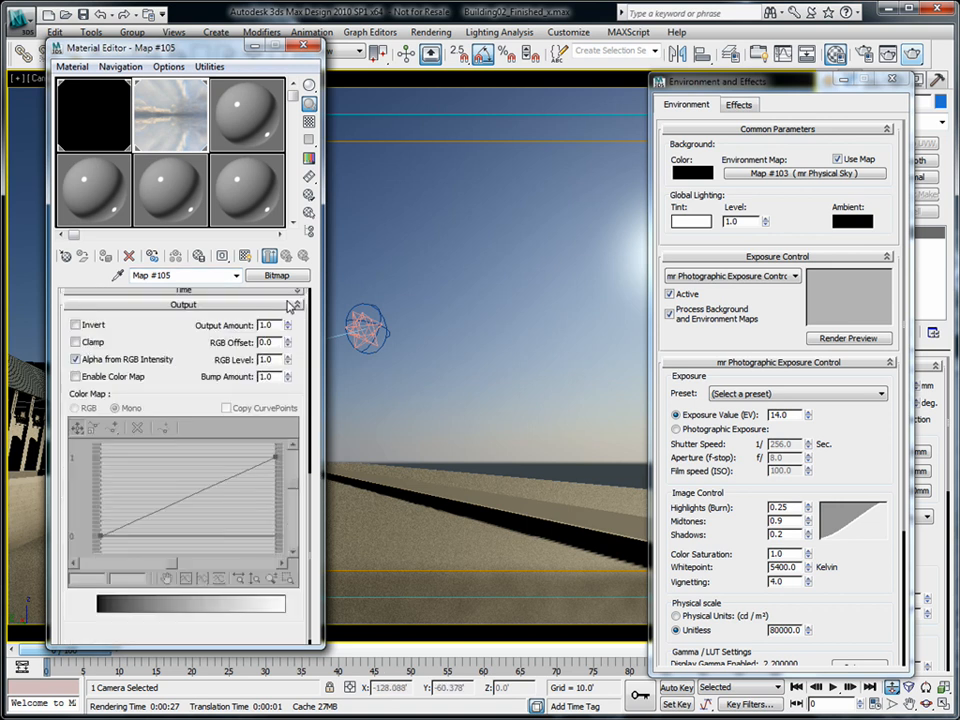
scroll(287, 301, up, 4)
scroll(287, 301, up, 1)
double_click(268, 483)
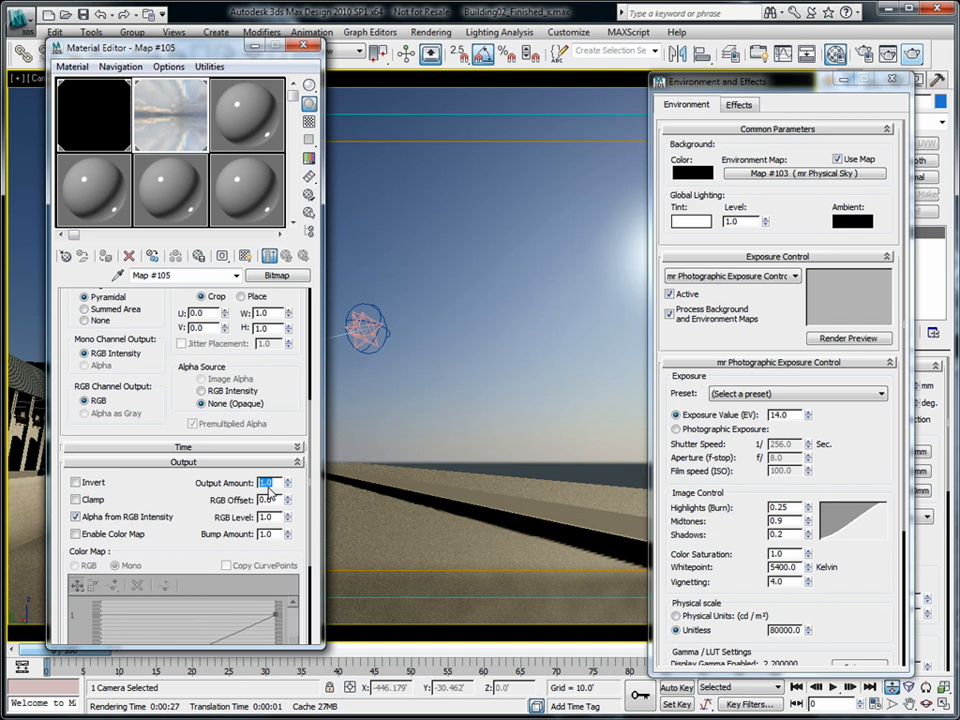
click(76, 95)
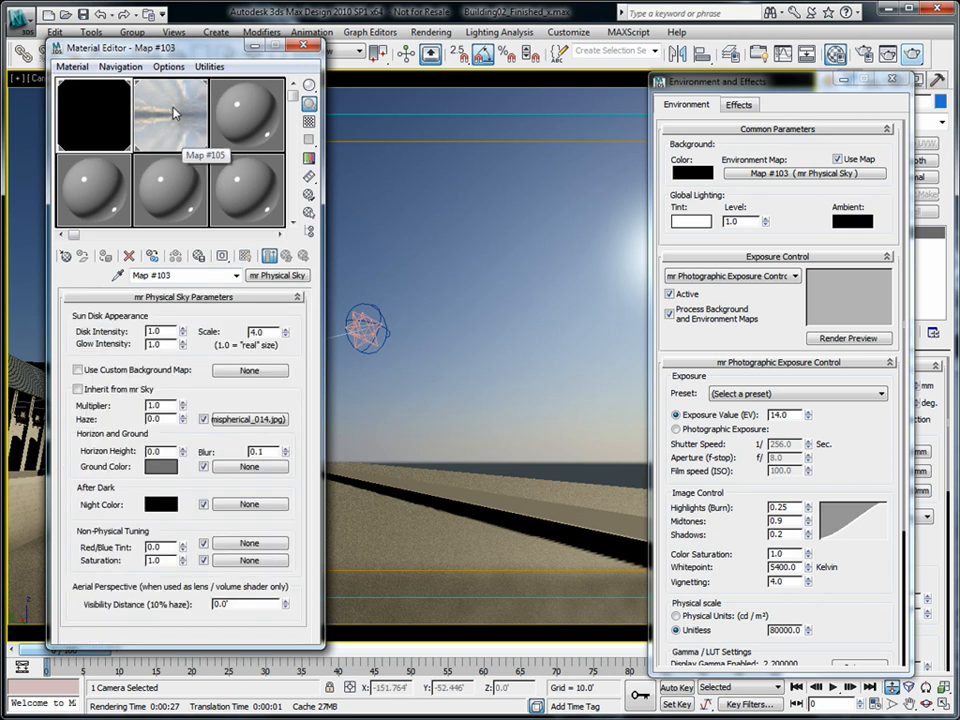
click(140, 100)
scroll(229, 426, down, 10)
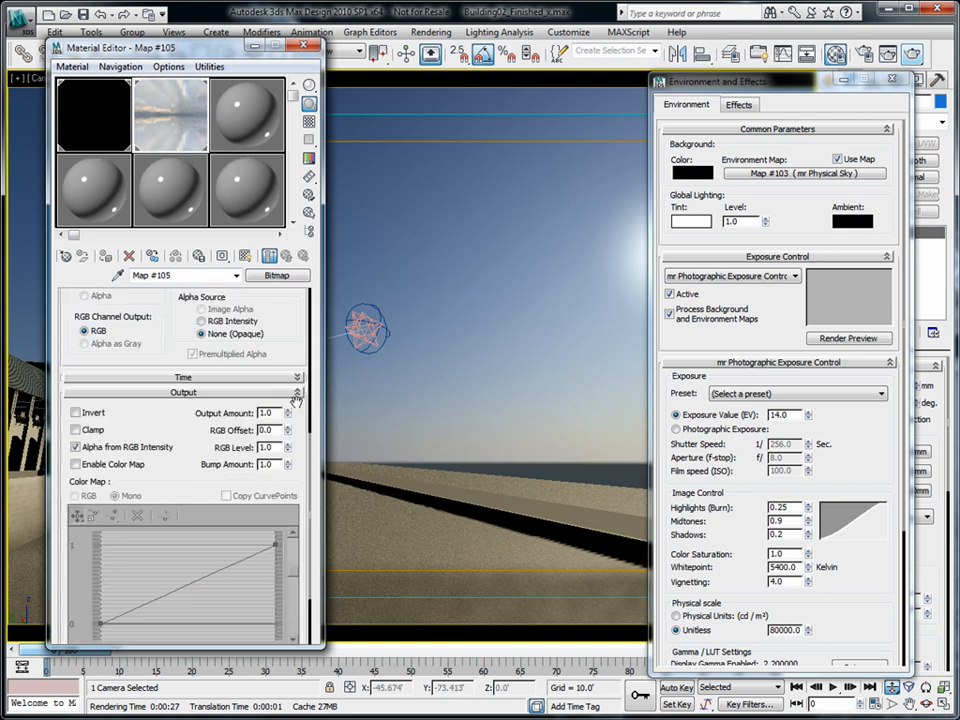
drag(278, 413, 224, 409)
text(10)
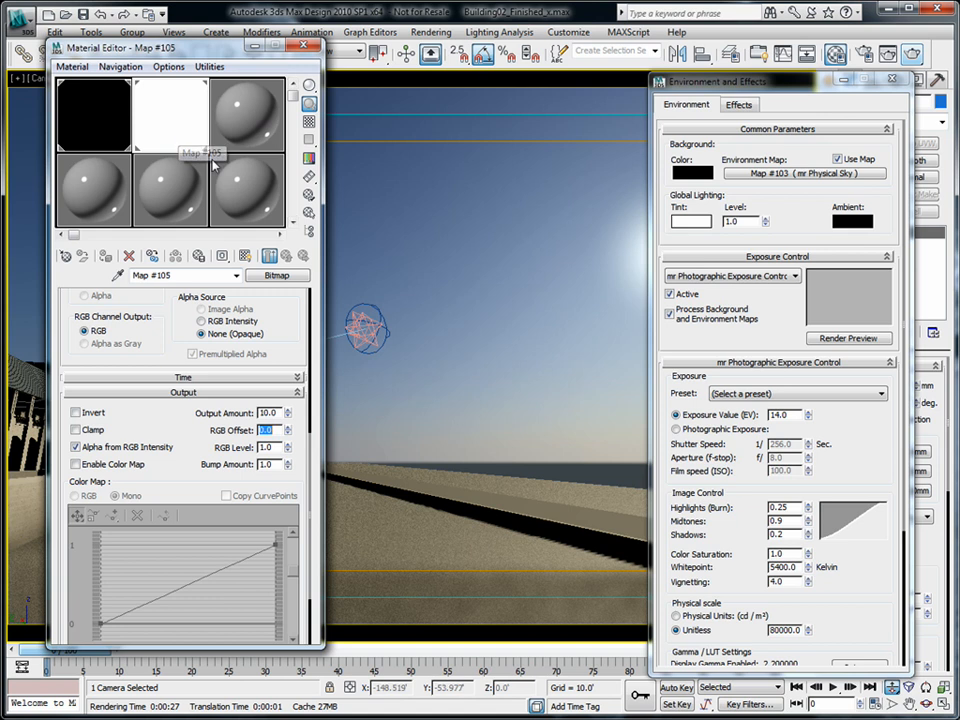
click(914, 55)
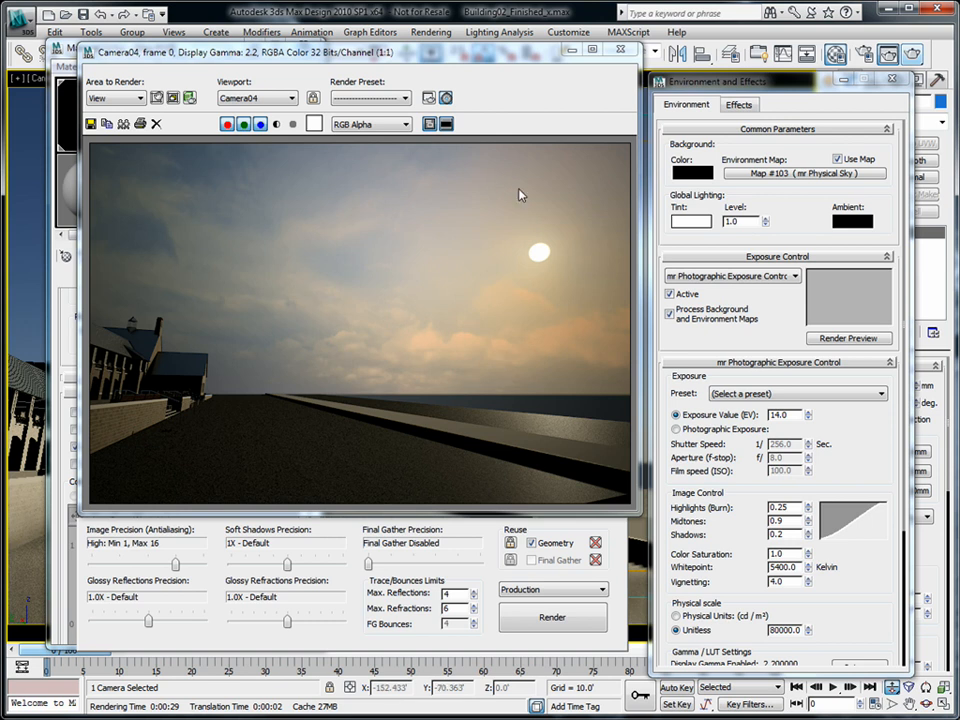
click(621, 50)
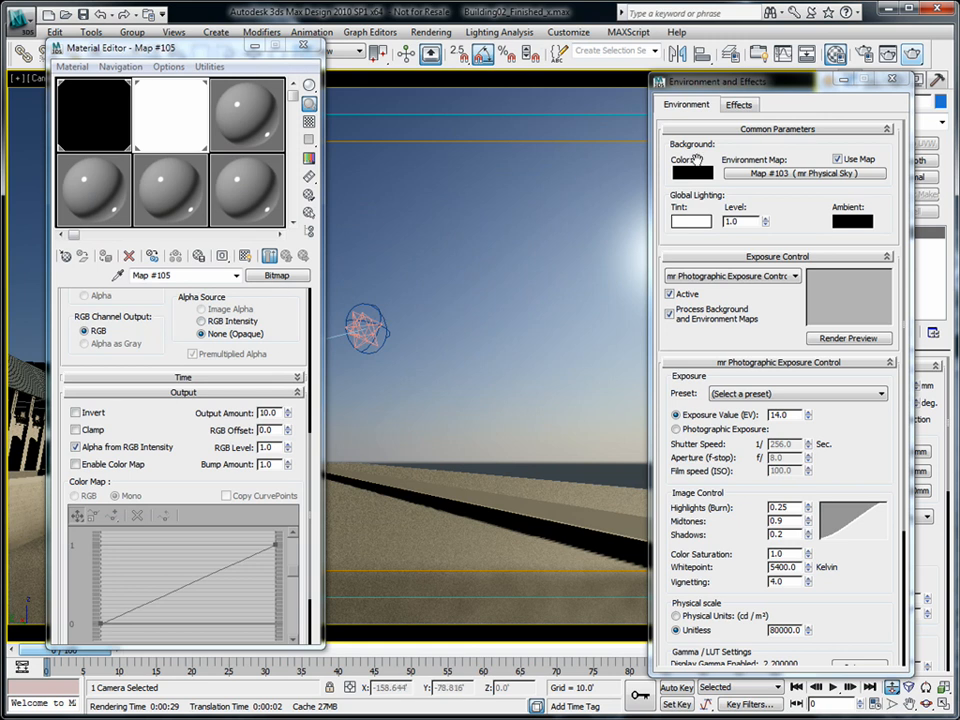
Cut mr Physical Sky from the Environment Map slot and assign the hemispherical_014.jpg bitmap there instead.
right_click(821, 176)
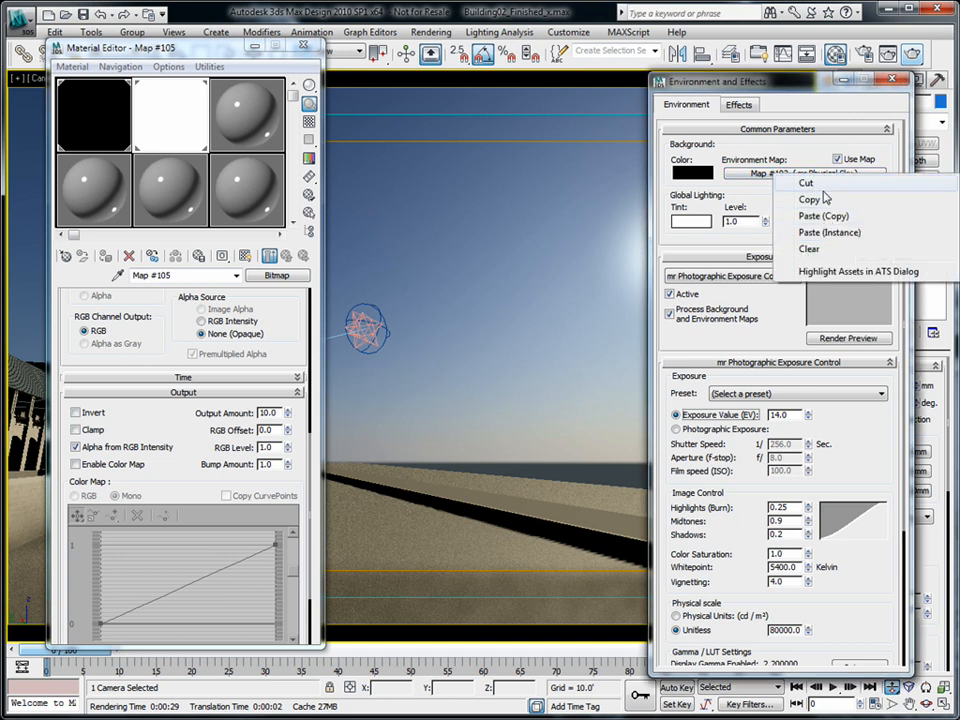
click(808, 184)
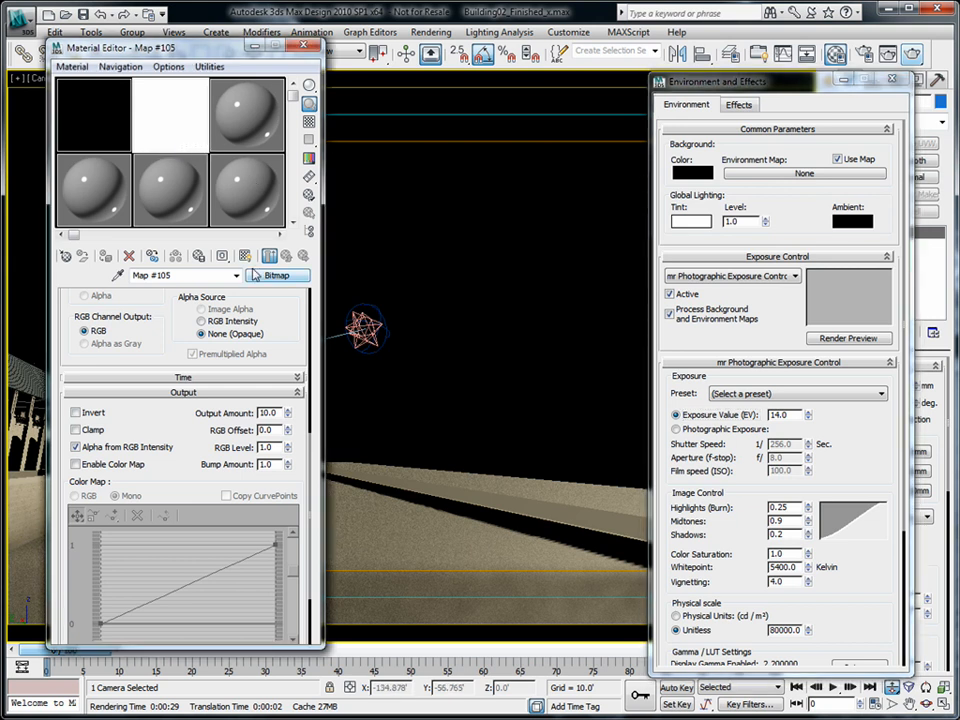
click(768, 182)
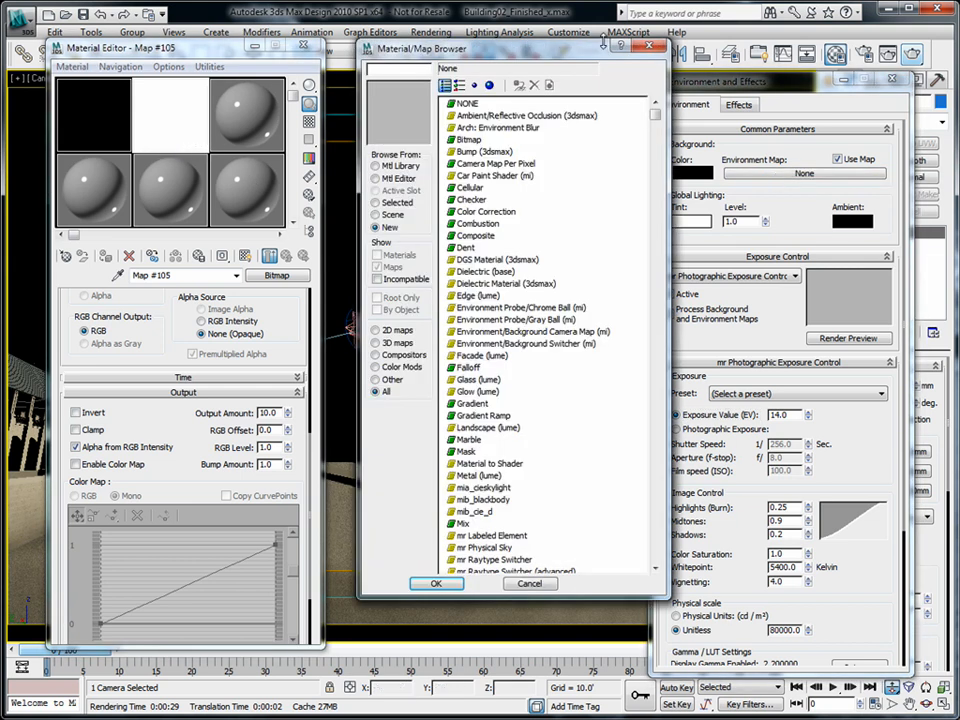
key(Escape)
drag(175, 148, 768, 173)
click(752, 423)
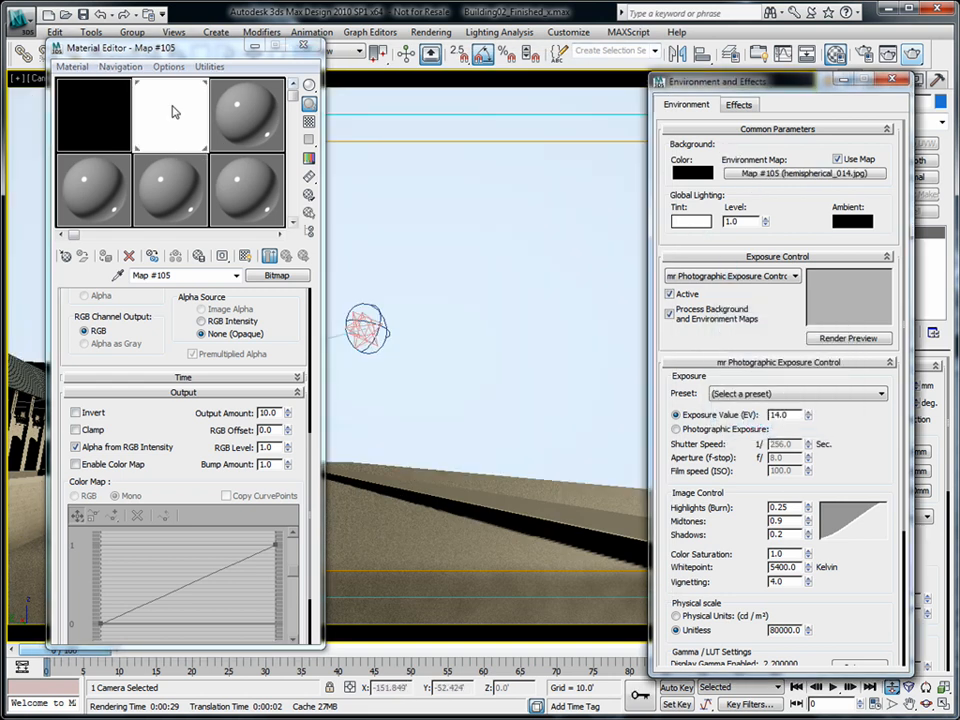
Set the sky bitmap's Output Amount to 1, test-render Camera04, and close the rendered frame, environment settings and Material Editor.
drag(276, 414, 224, 413)
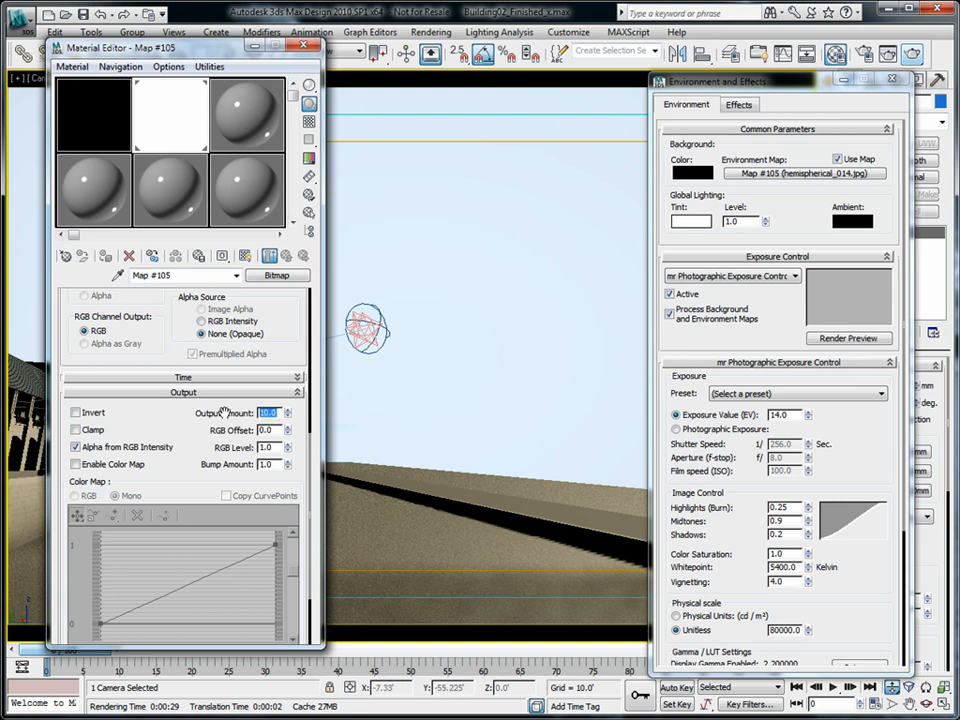
text(1)
key(Tab)
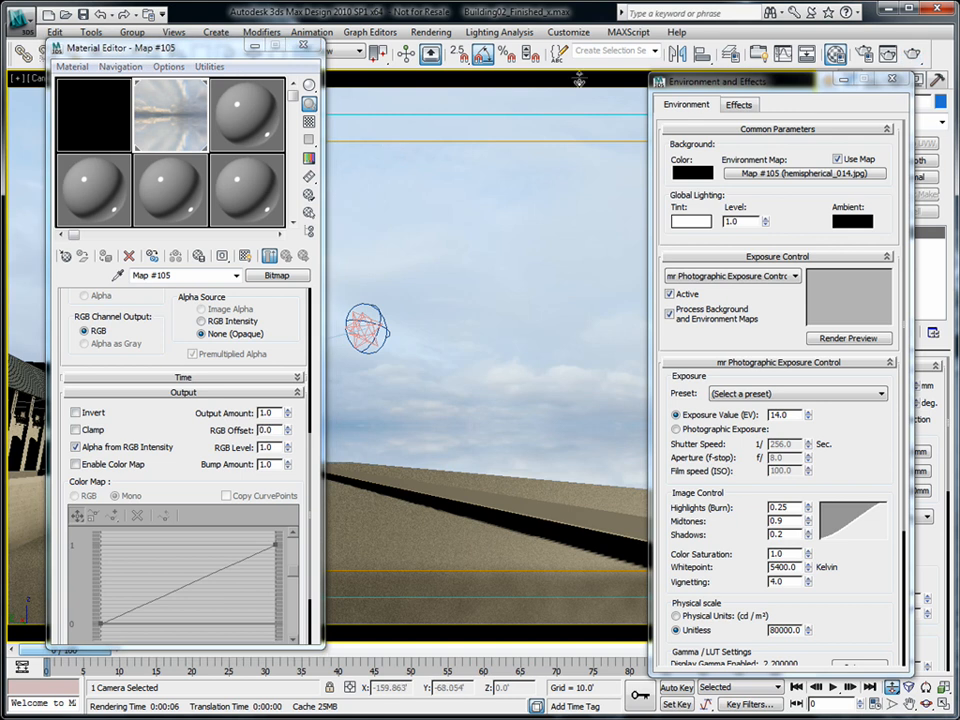
click(911, 55)
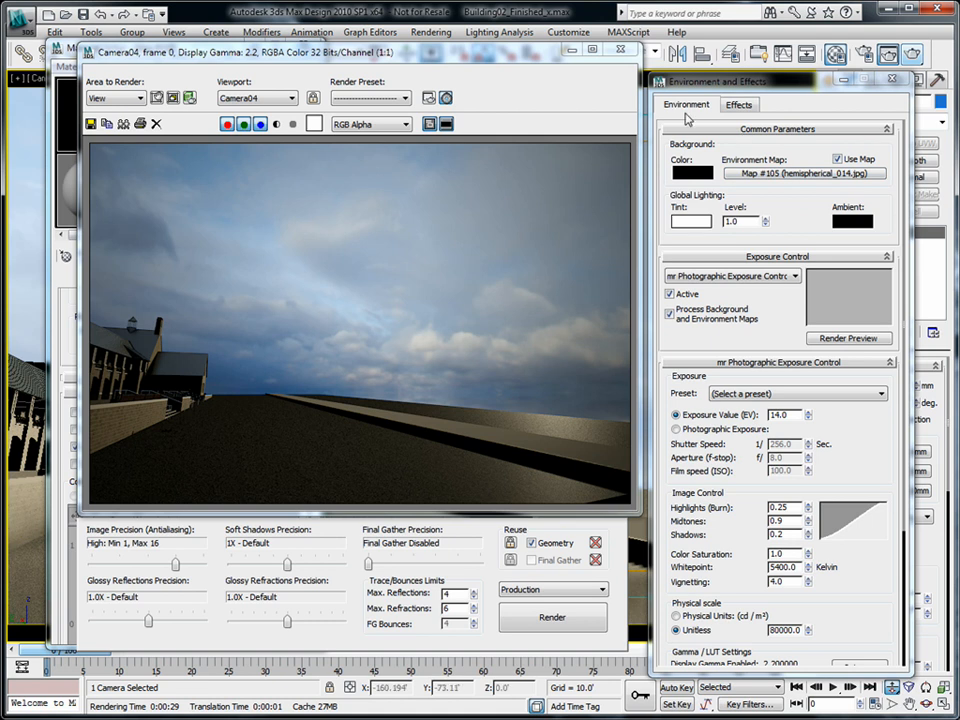
click(889, 84)
click(626, 48)
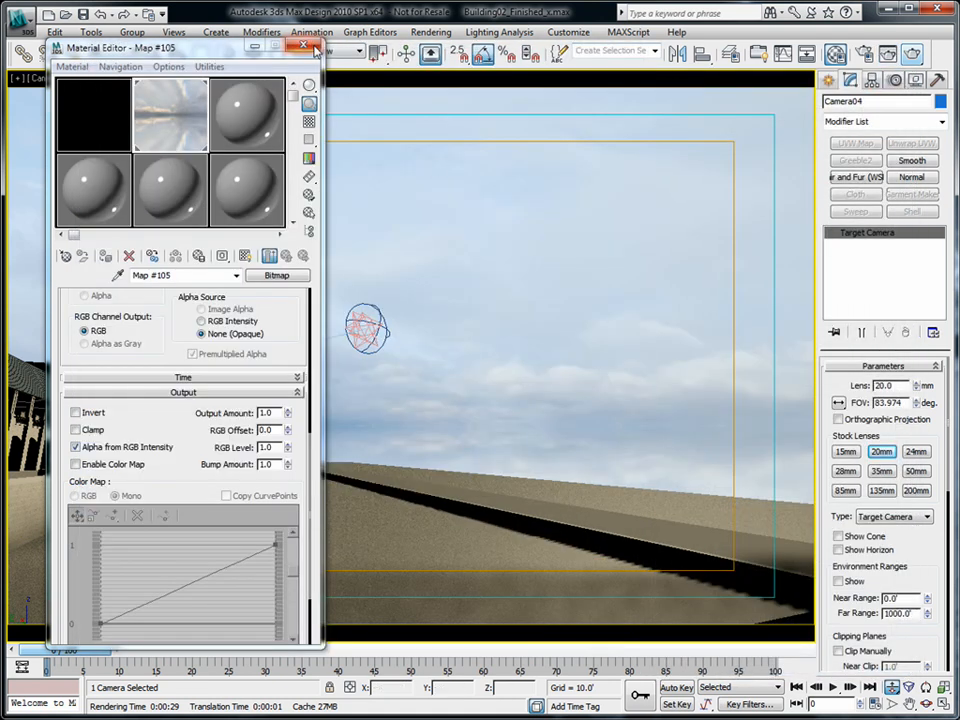
click(303, 46)
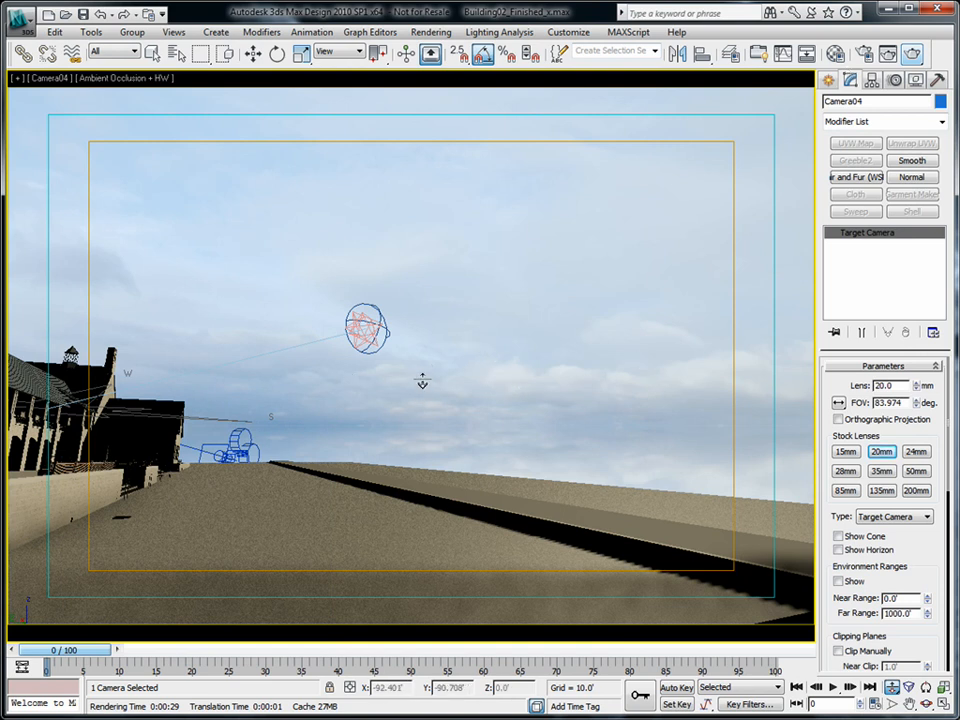
Try rotating the sky behind Camera04 with the bitmap's U Offset at 0.66, and reset the offset to 0.
key(m)
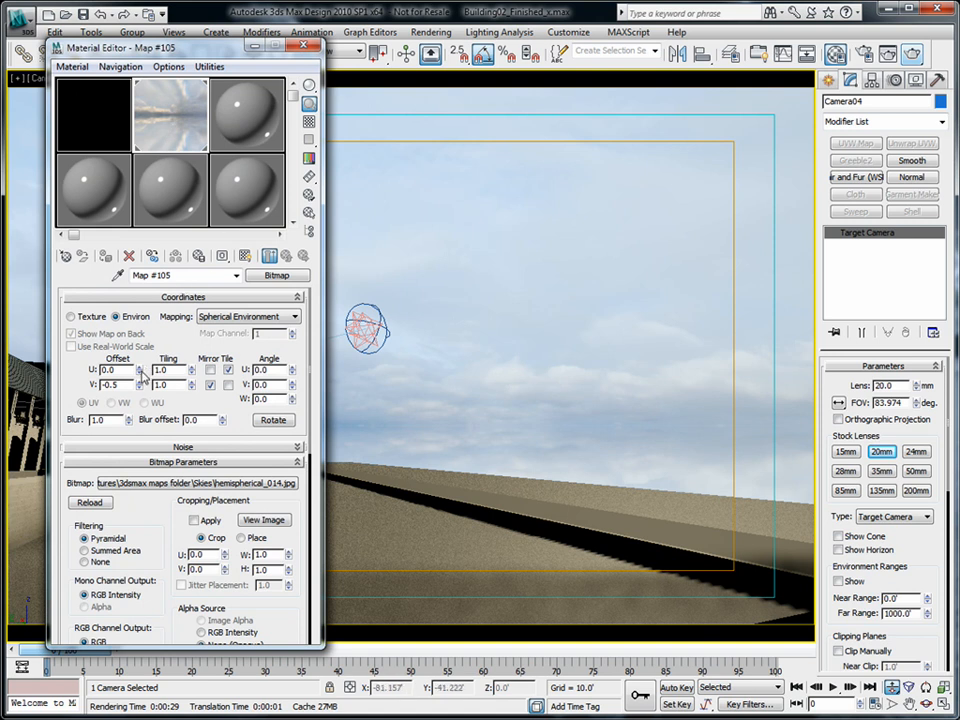
drag(141, 355, 143, 349)
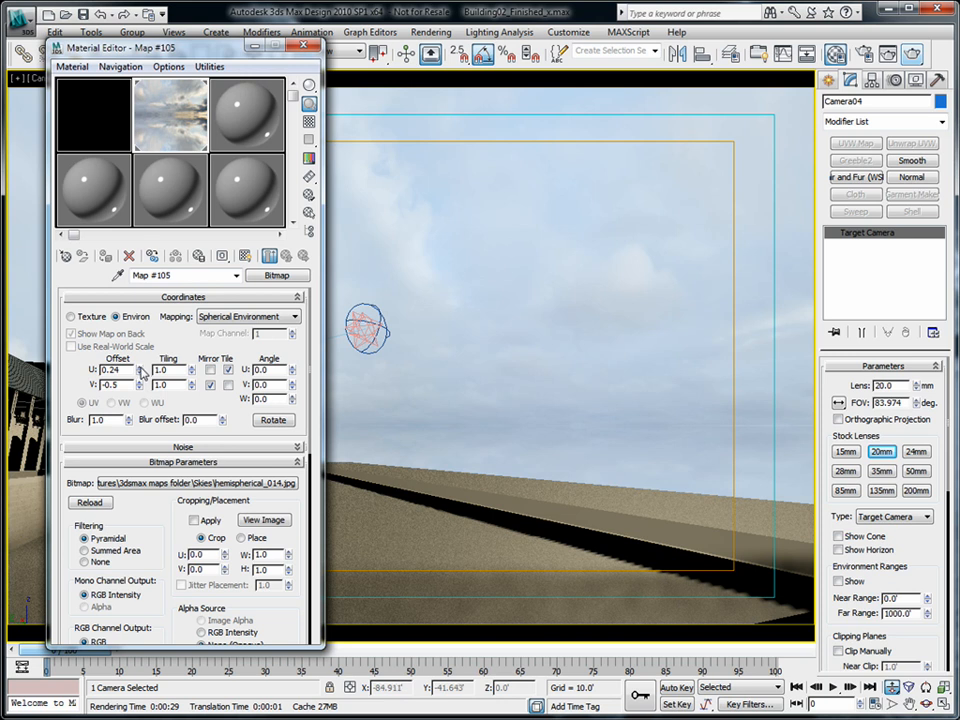
mouse_move(141, 371)
mouse_down()
mouse_move(140, 320)
mouse_move(193, 285)
mouse_move(221, 407)
mouse_move(148, 380)
mouse_up()
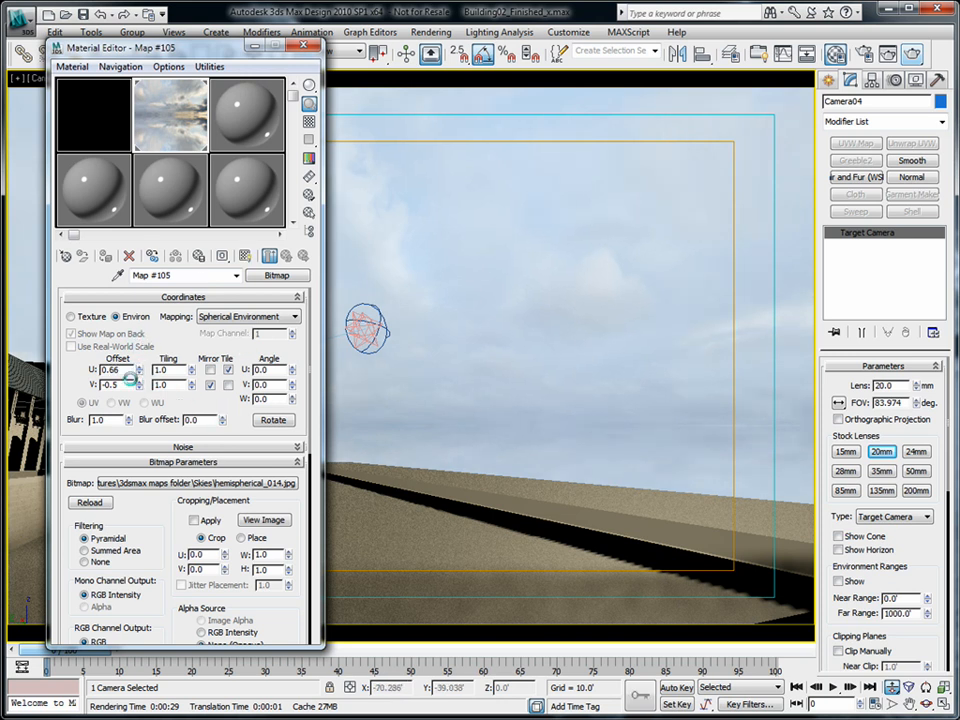
click(305, 47)
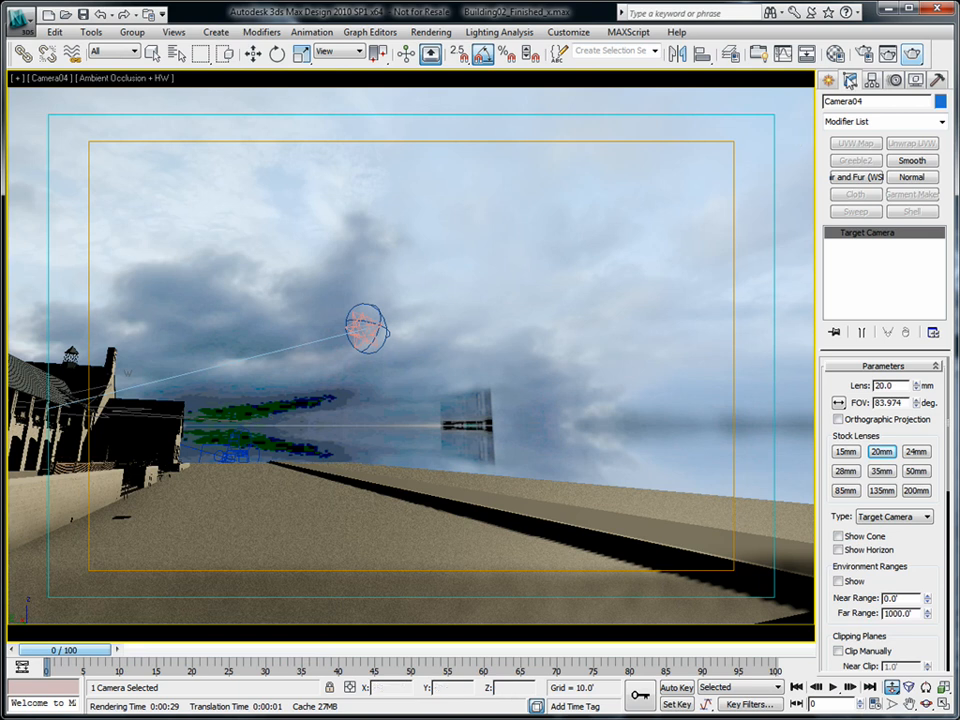
key(m)
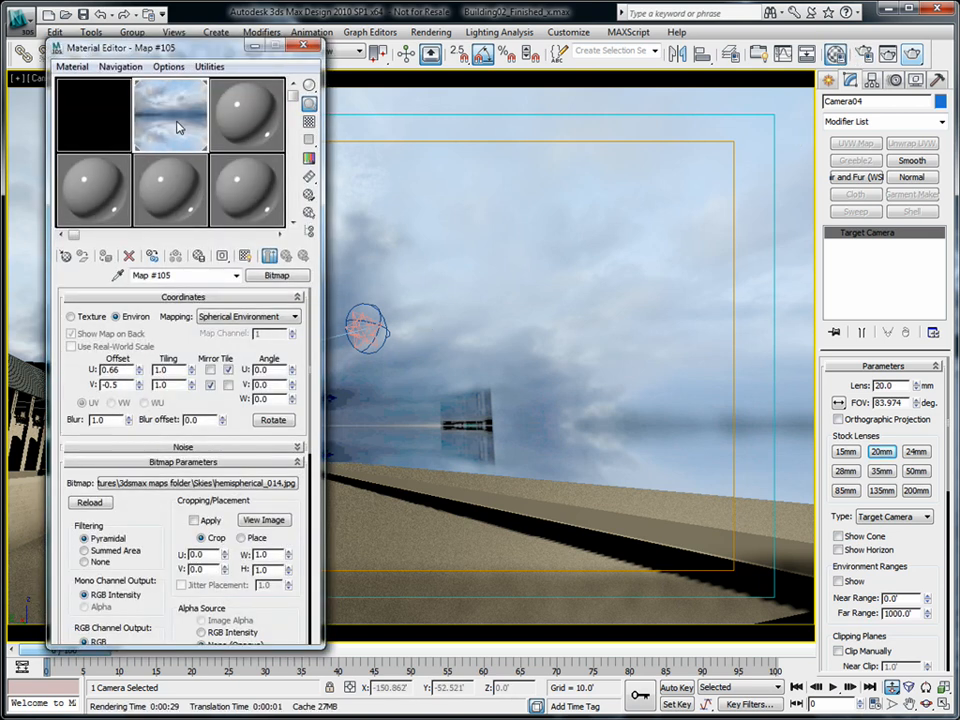
right_click(139, 369)
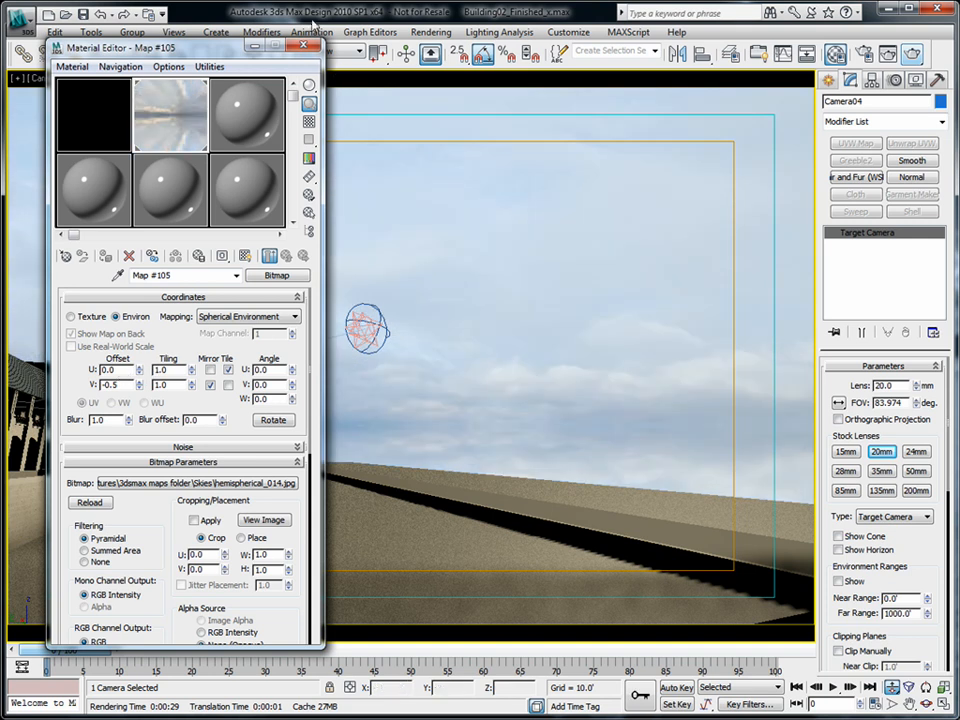
key(m)
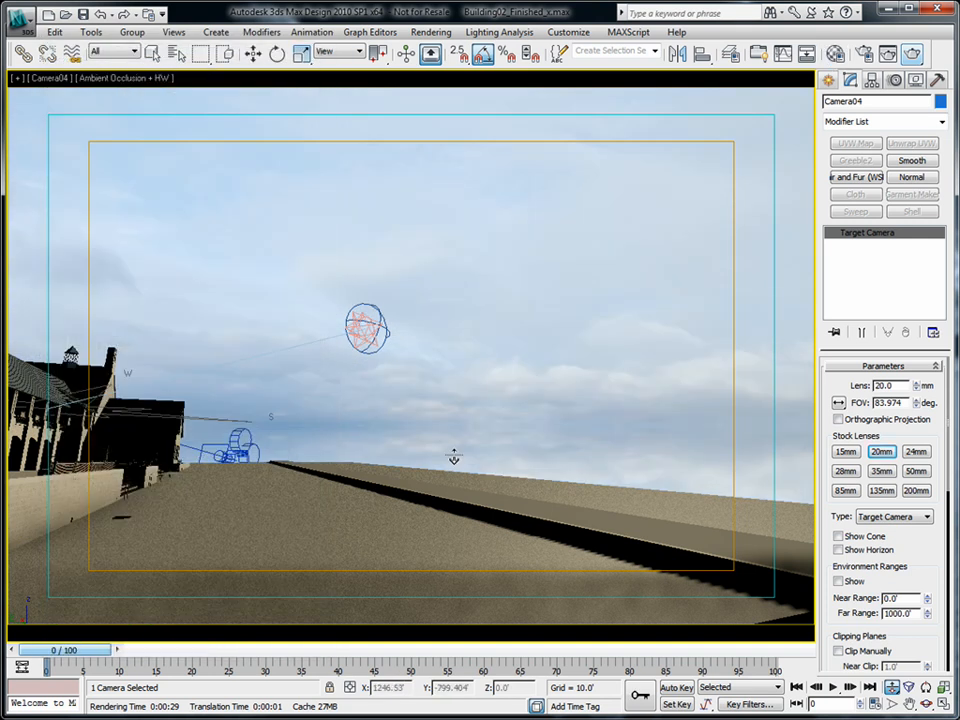